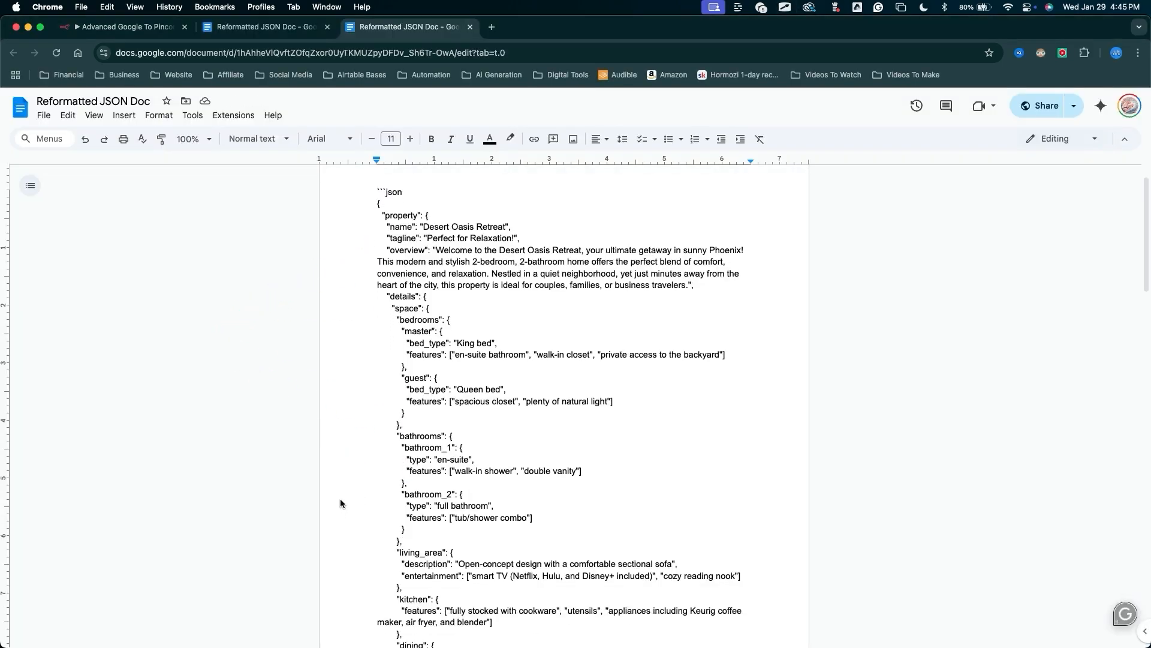
Look through the property details in the reformatted JSON document
scroll(340, 503, down, 15)
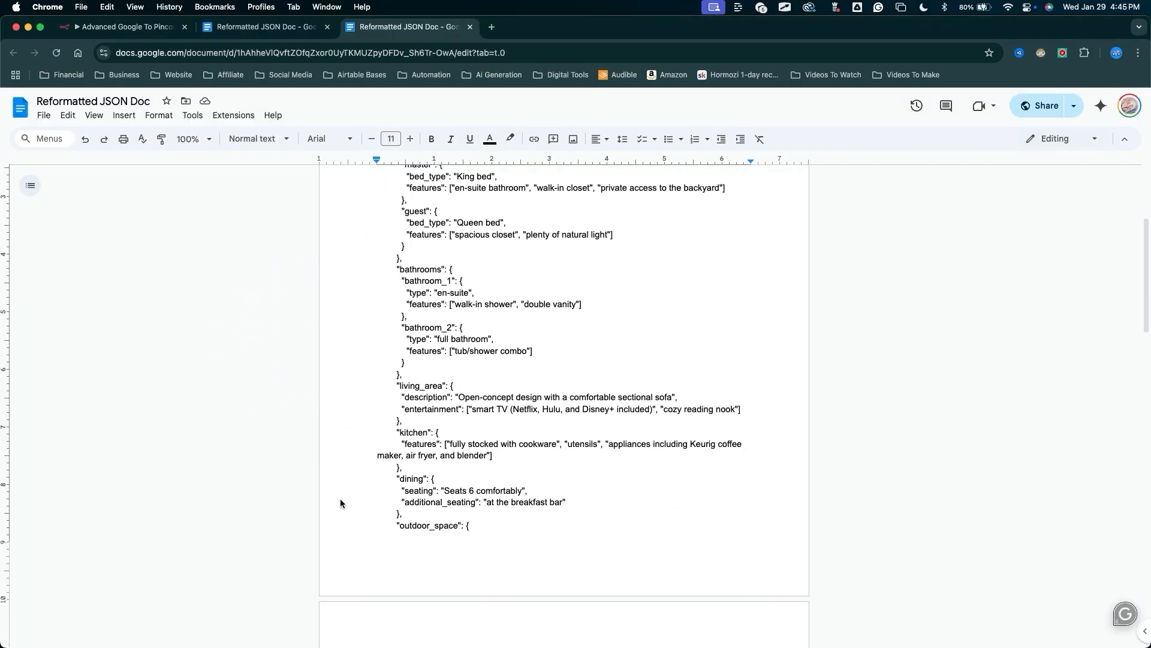
scroll(339, 523, down, 5)
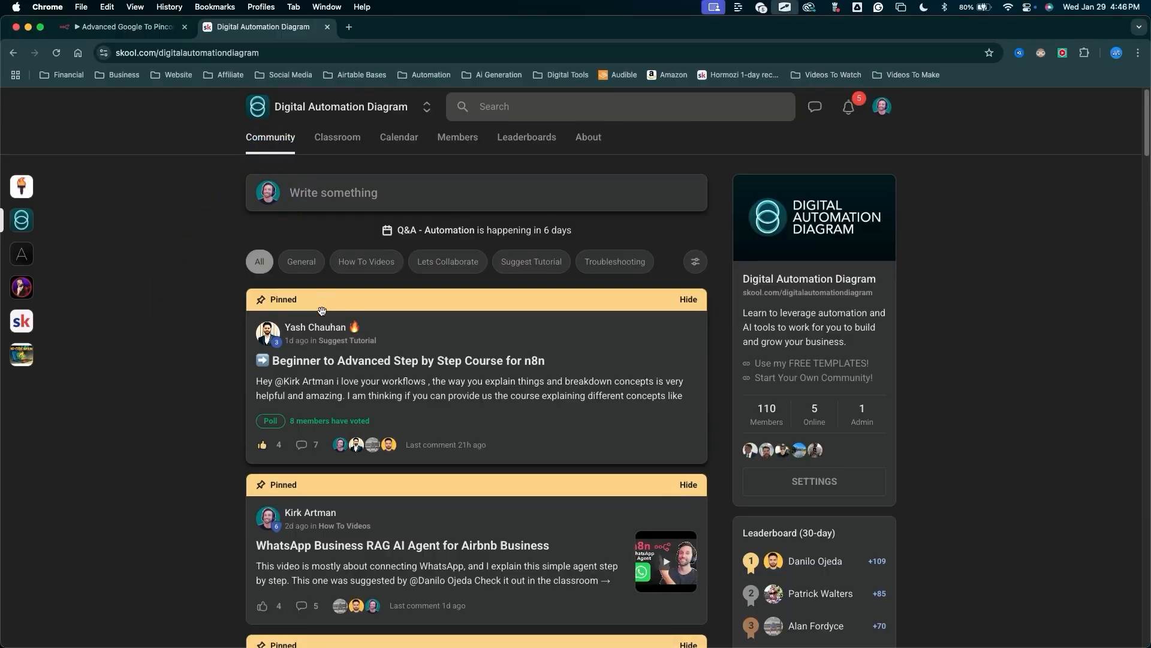
Browse the Digital Automation Diagram community's posts and the templates offered in its classroom
scroll(322, 311, down, 5)
scroll(321, 311, down, 20)
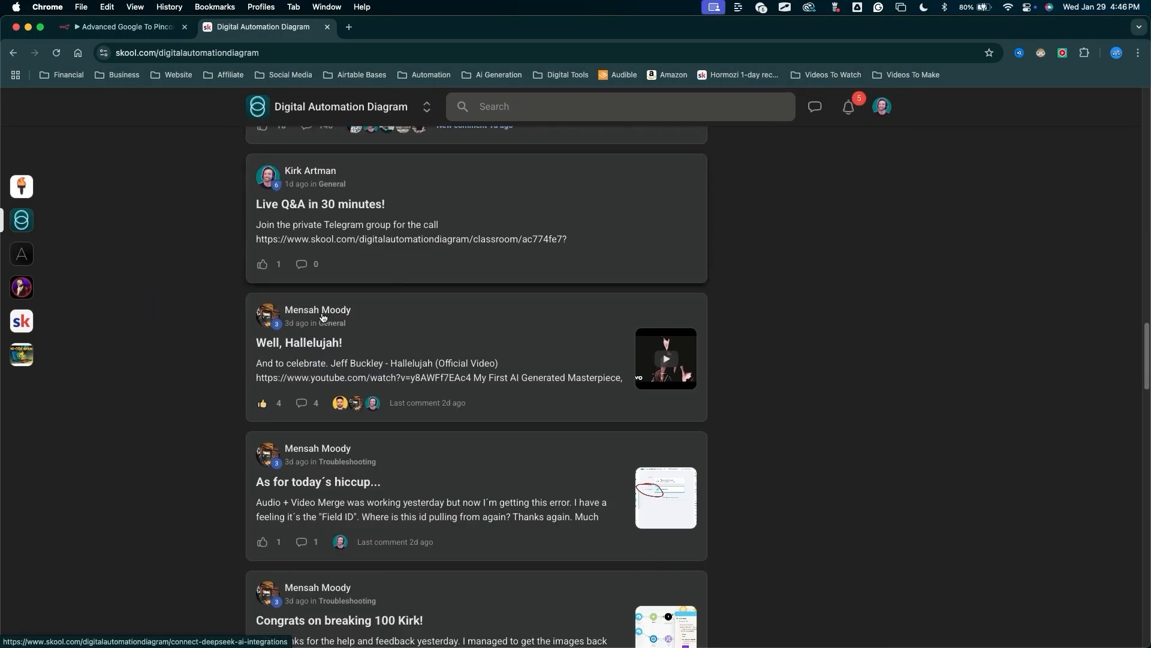
scroll(321, 319, down, 20)
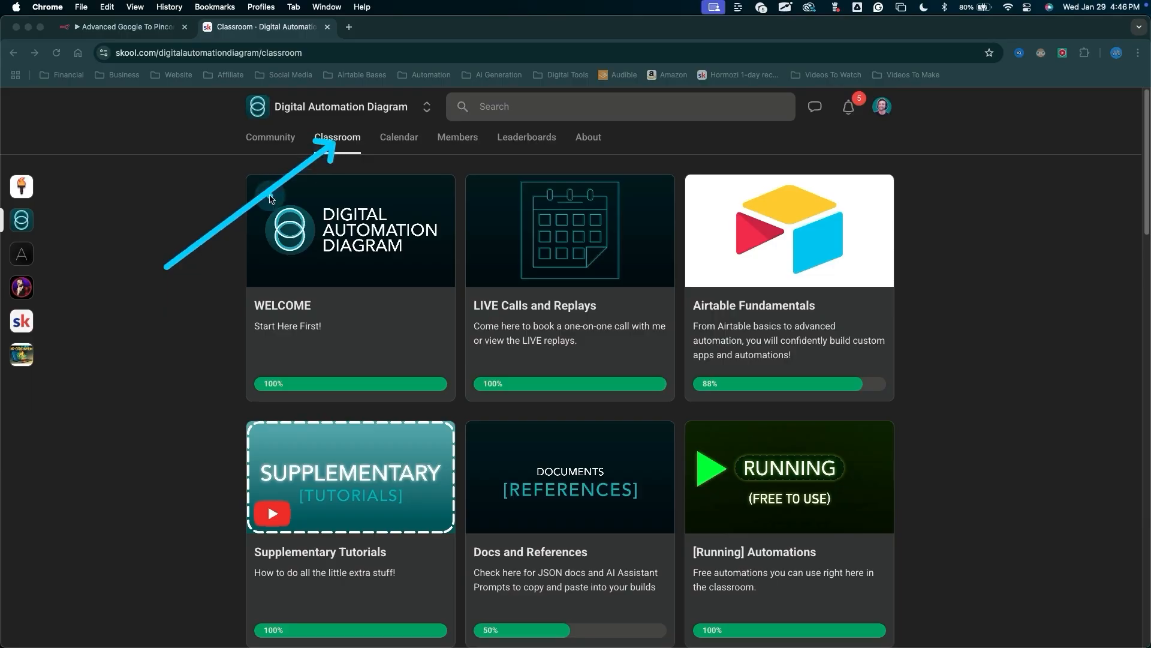
scroll(134, 350, down, 8)
scroll(135, 352, down, 3)
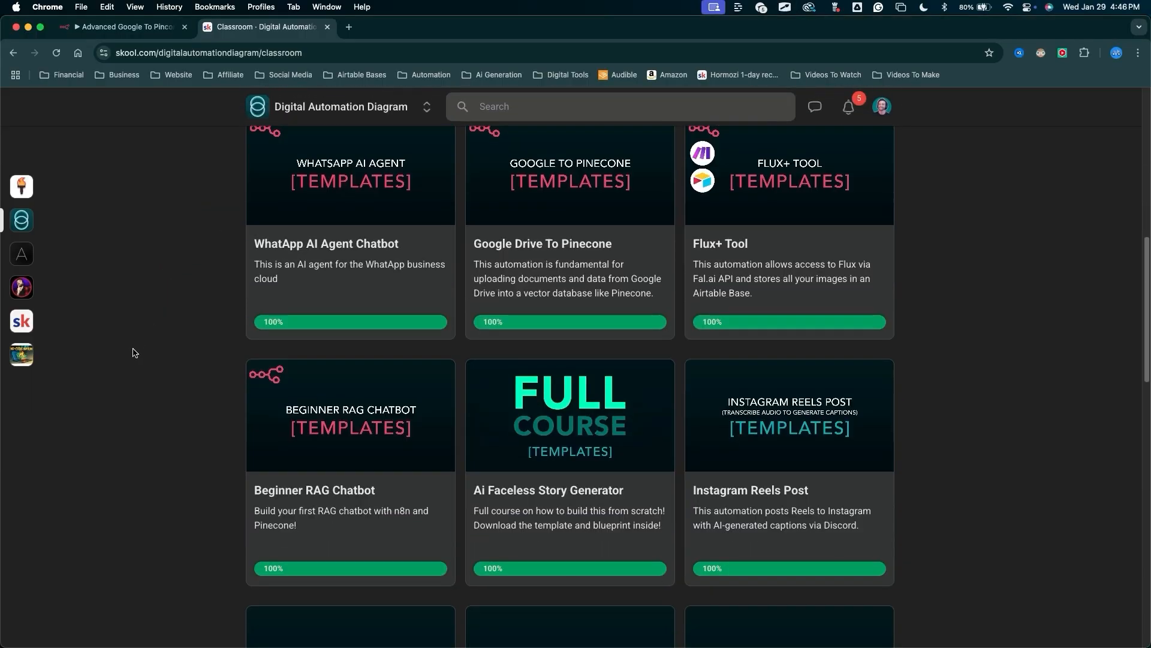
mouse_move(101, 355)
mouse_down()
mouse_move(540, 146)
mouse_move(589, 239)
mouse_up()
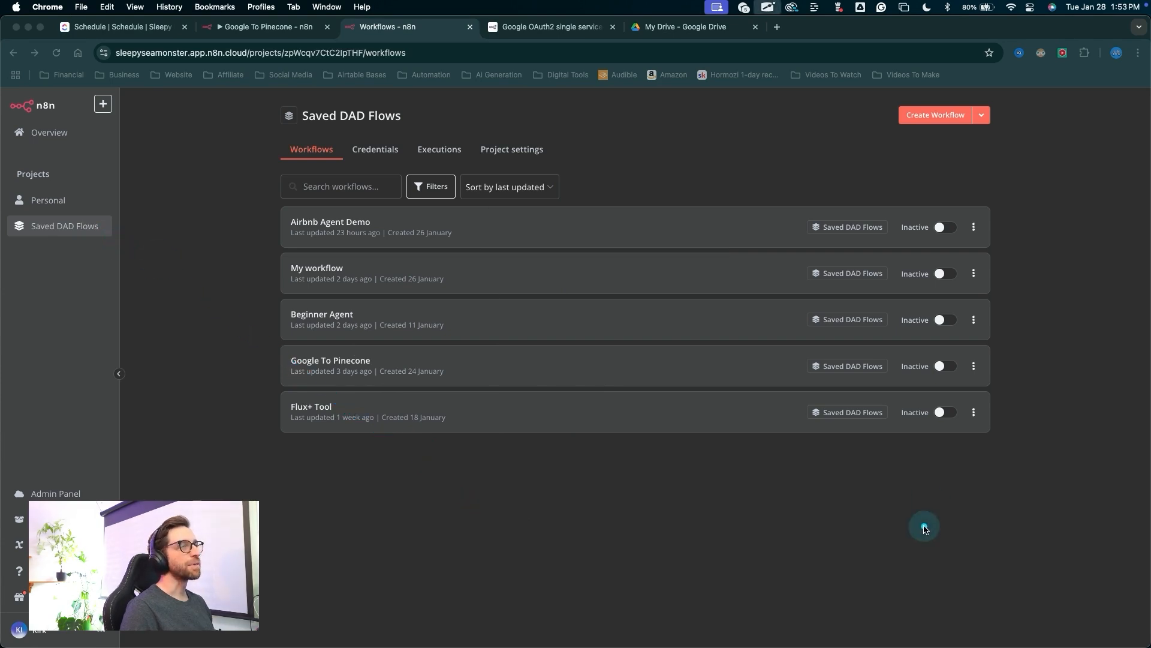
Create a new workflow in Saved DAD Flows, name it "Advanced Google To Pincone DEMO" and save it
click(942, 118)
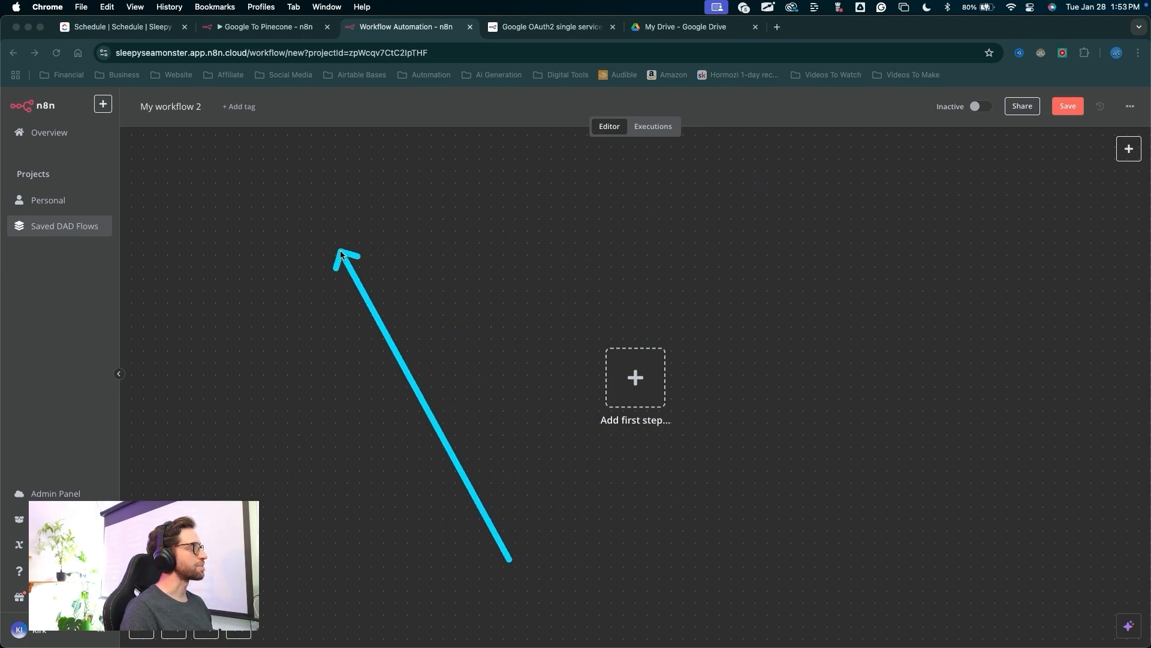
click(170, 107)
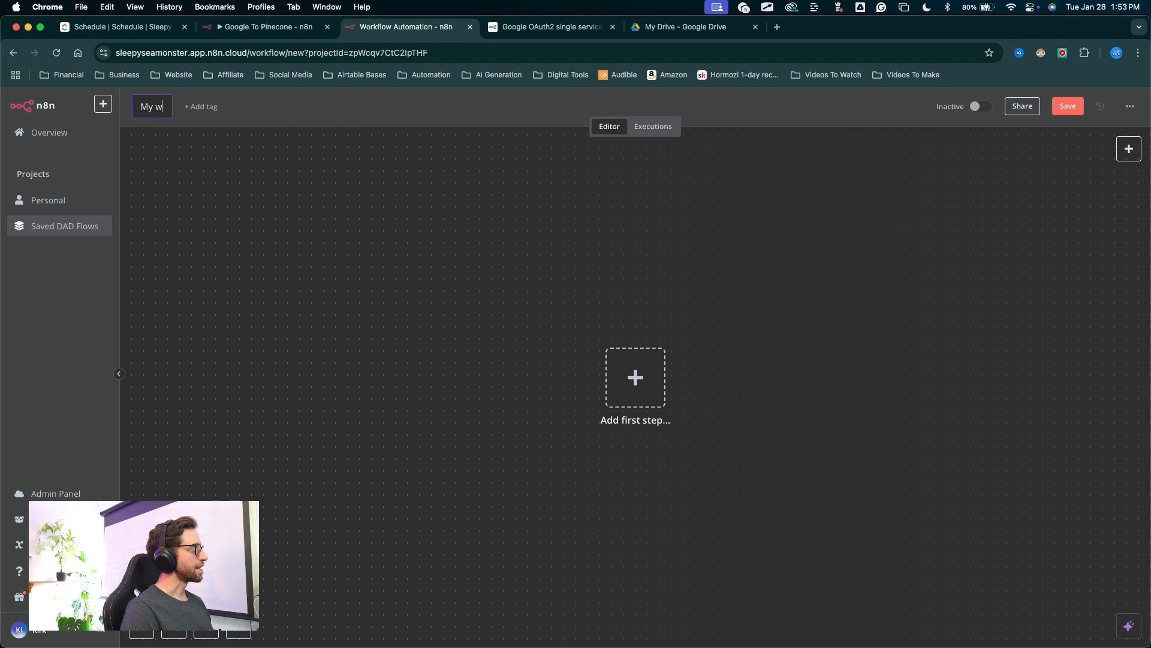
key(BackSpace)
text(Advanced Google To Pincone DEMO)
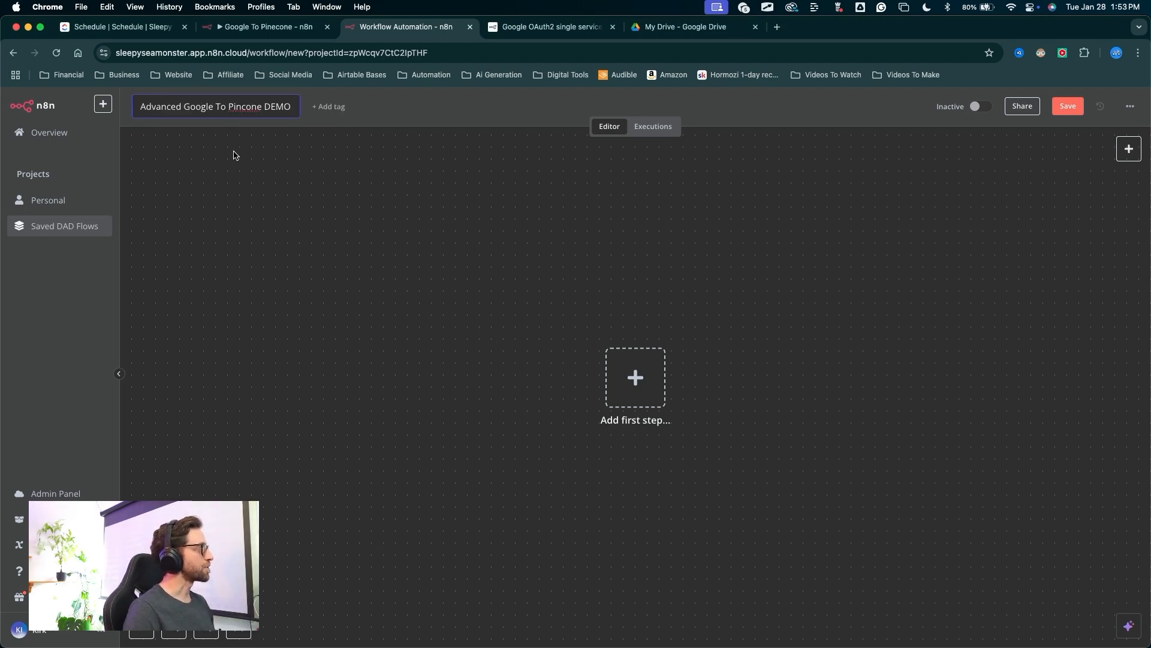
key(ctrl+a)
mouse_move(311, 296)
mouse_down()
mouse_move(235, 113)
mouse_move(346, 139)
mouse_move(591, 301)
mouse_up()
mouse_move(937, 415)
mouse_down()
mouse_move(1052, 214)
mouse_move(1064, 116)
mouse_up()
click(1067, 108)
Add a Google Drive trigger for changes involving a specific folder as the workflow's first step
drag(792, 185, 612, 346)
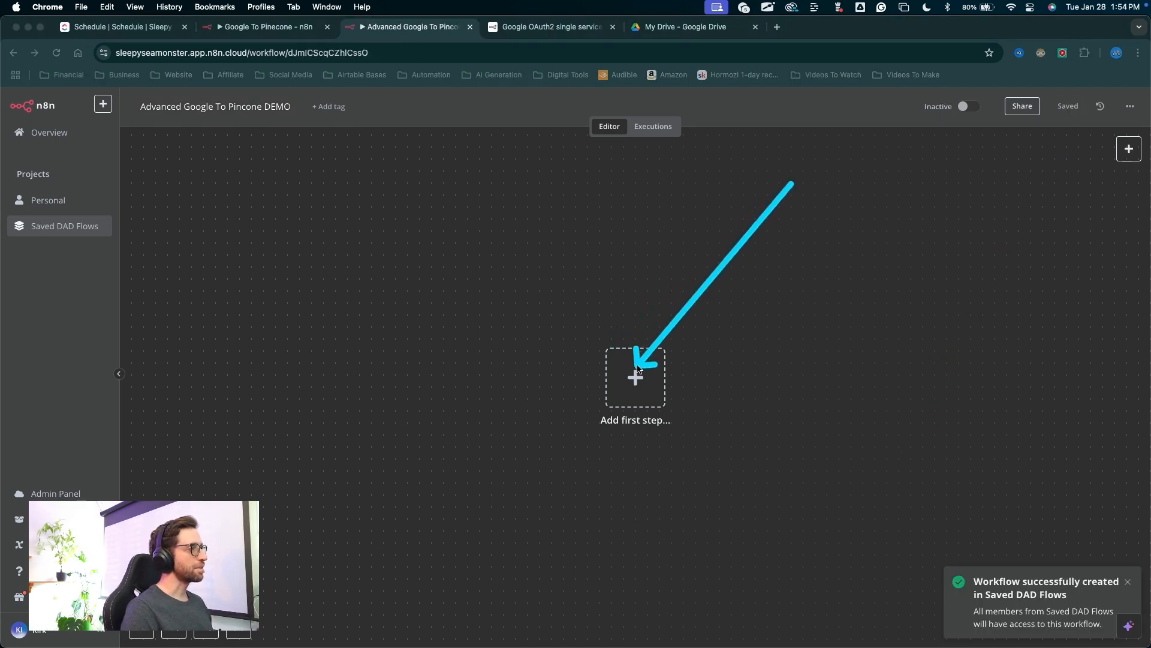
click(636, 378)
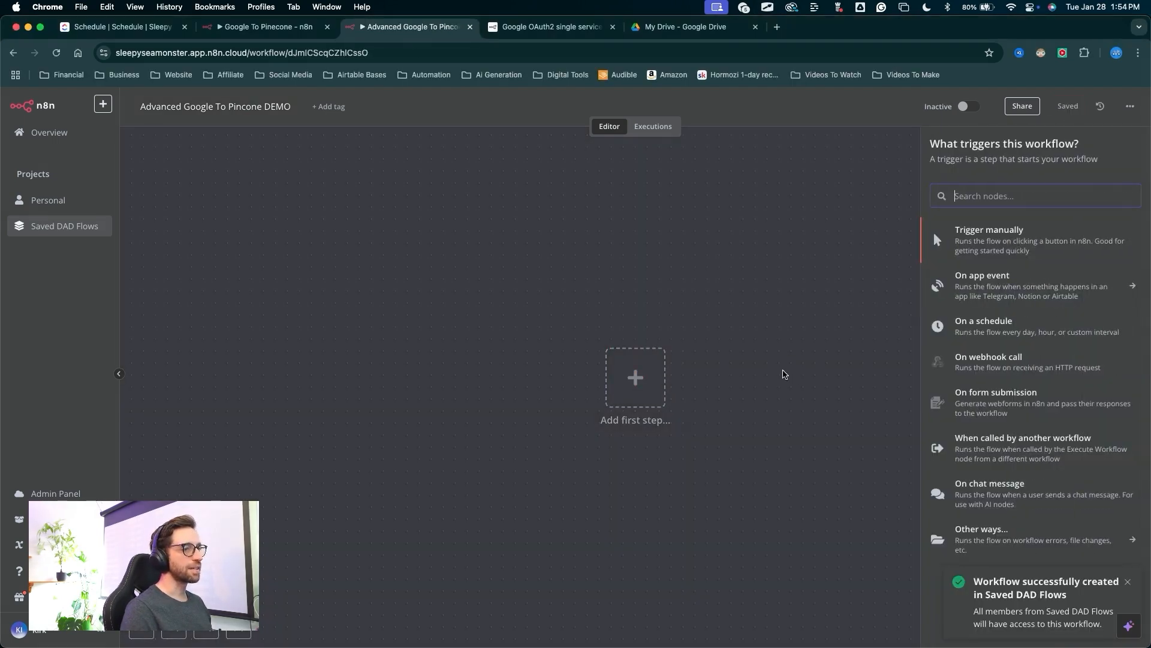
key(ctrl+a)
mouse_move(778, 367)
mouse_down()
mouse_move(921, 220)
mouse_move(933, 534)
mouse_move(920, 281)
mouse_move(938, 201)
mouse_move(953, 197)
mouse_up()
click(969, 198)
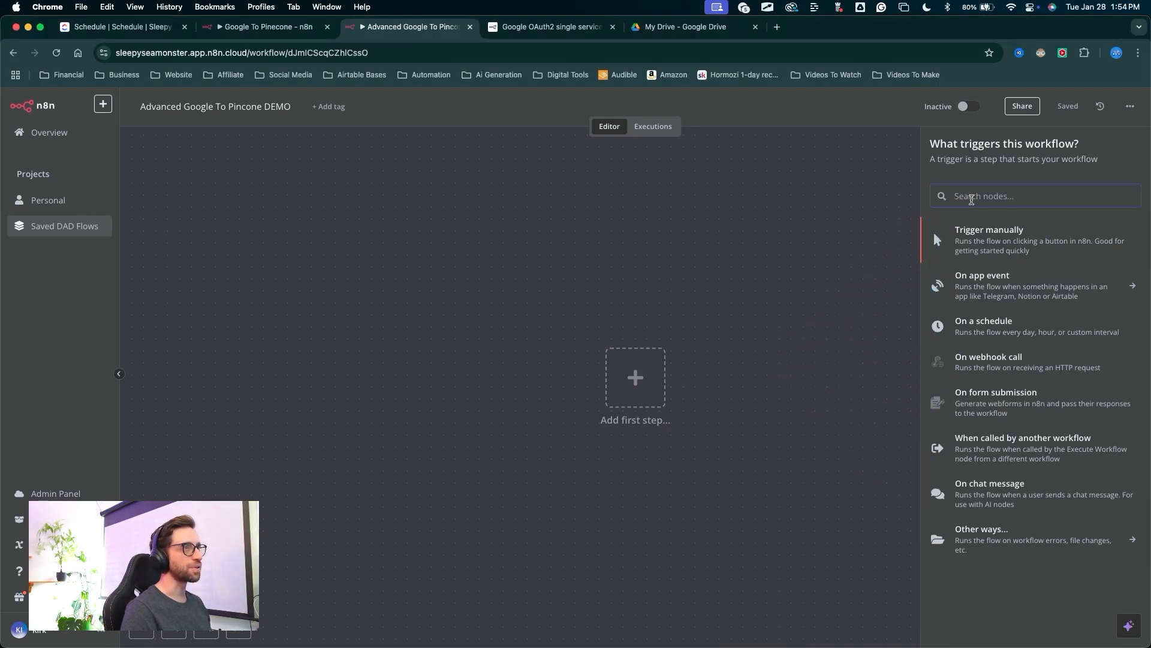
text(googl)
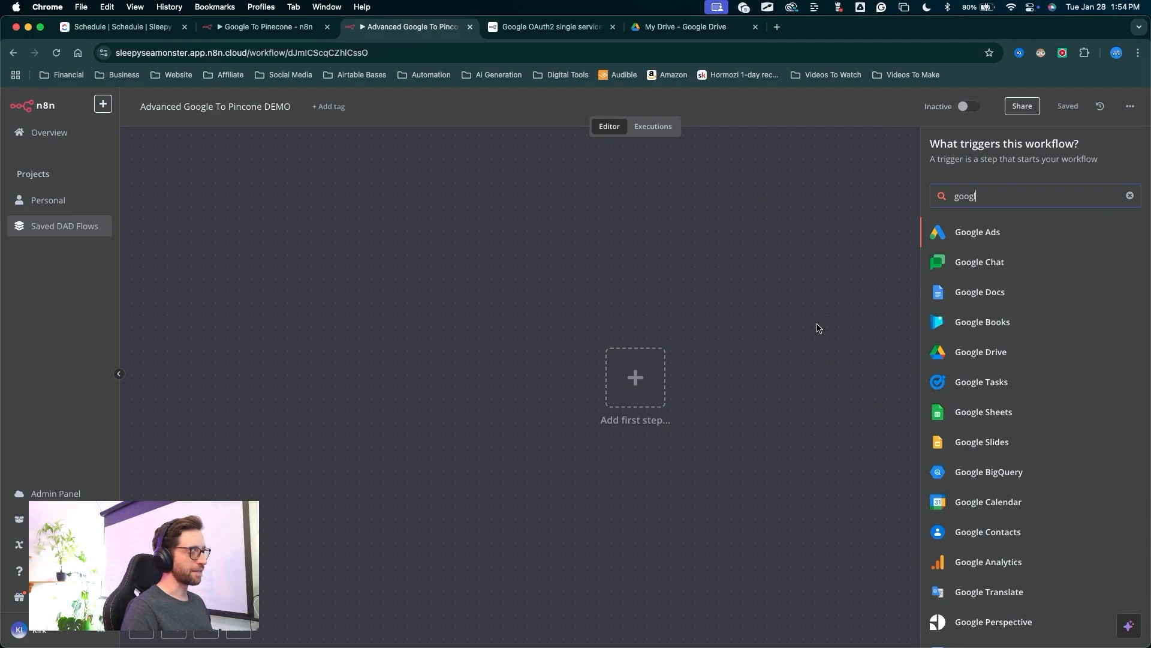
key(ctrl+a)
mouse_move(819, 328)
mouse_down()
mouse_move(937, 327)
mouse_move(956, 354)
mouse_move(941, 271)
mouse_move(986, 287)
mouse_move(959, 271)
mouse_move(1064, 271)
mouse_up()
click(961, 357)
key(ctrl+a)
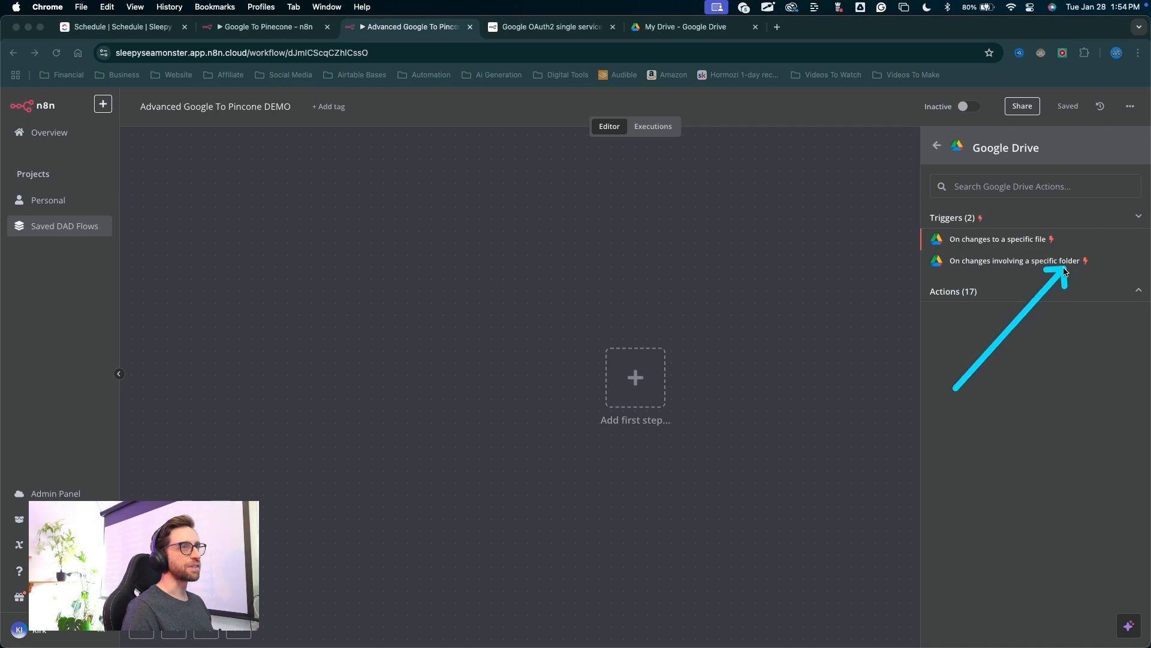
click(1014, 262)
key(ctrl+a)
Open a new Google Drive credential form from the trigger and view its OAuth2 setup documentation
mouse_move(165, 365)
mouse_down()
mouse_move(192, 288)
mouse_move(292, 179)
mouse_move(287, 195)
mouse_move(303, 186)
mouse_up()
drag(301, 187, 310, 189)
drag(201, 318, 332, 189)
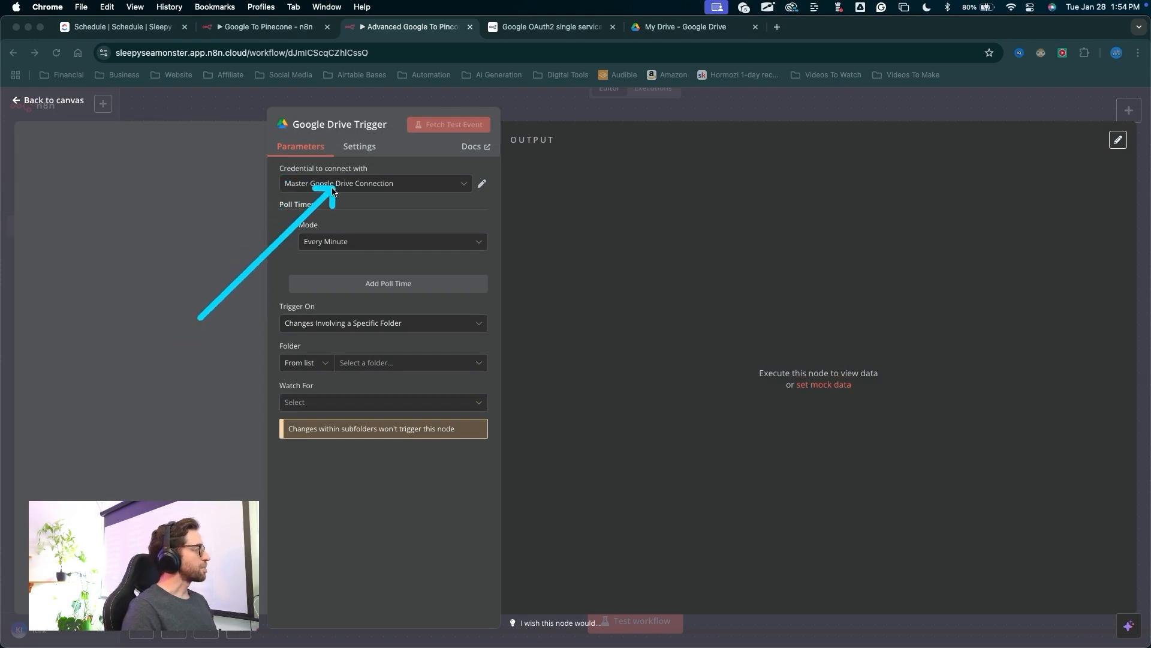
click(332, 188)
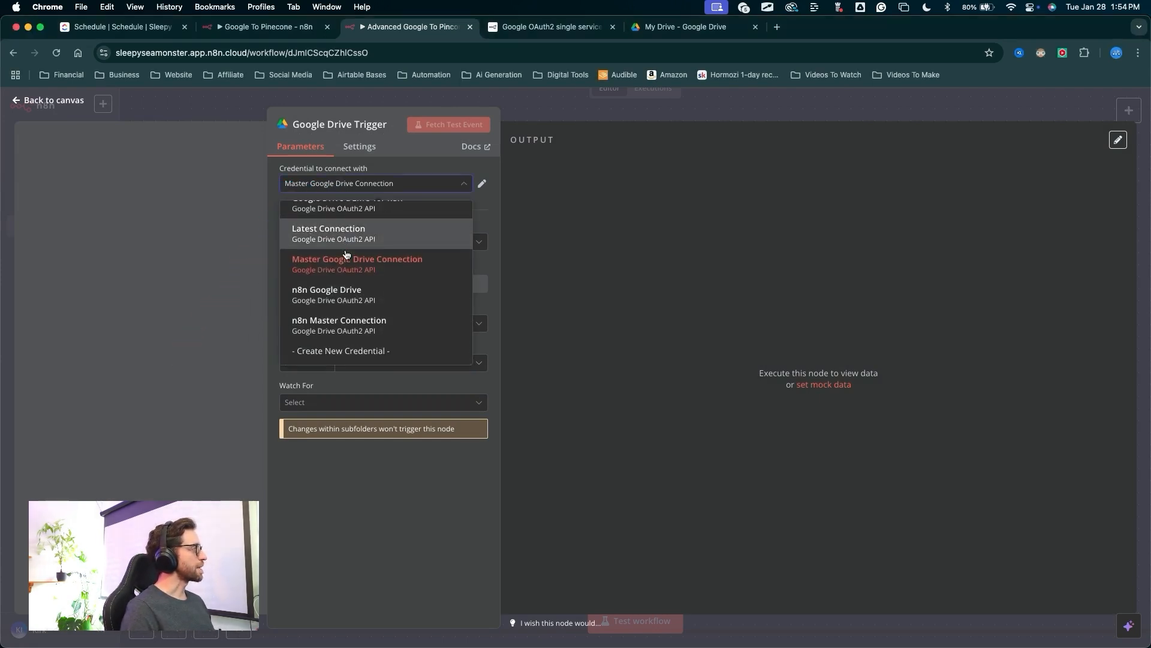
click(335, 353)
mouse_move(473, 448)
mouse_down()
mouse_move(475, 206)
mouse_move(491, 207)
mouse_up()
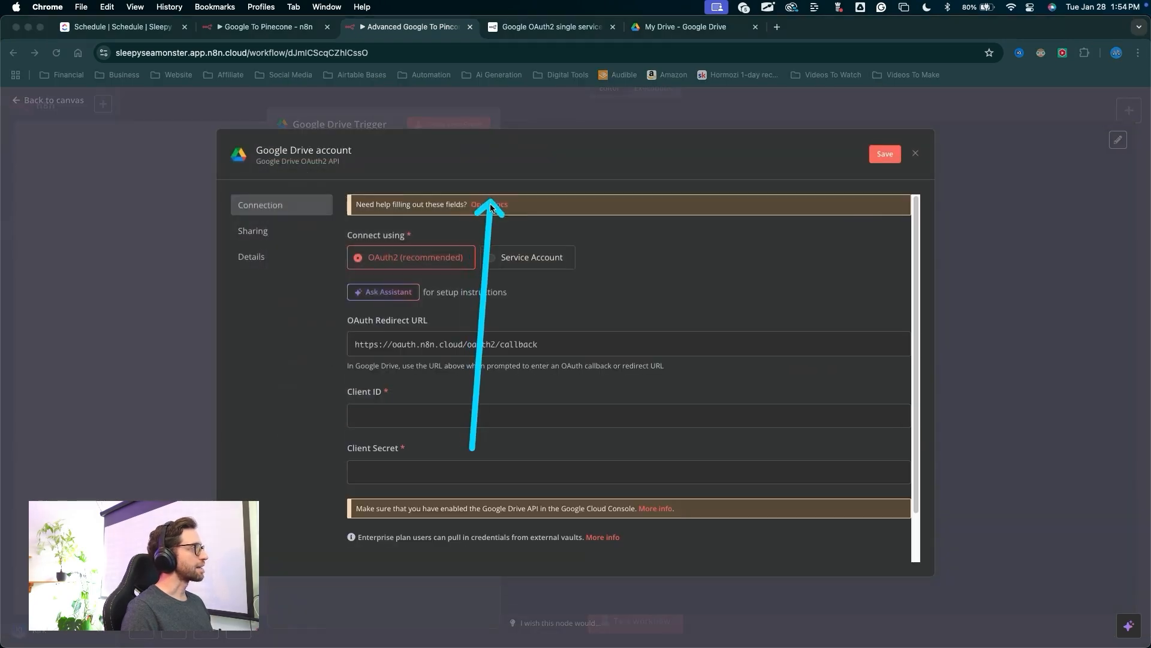
click(490, 207)
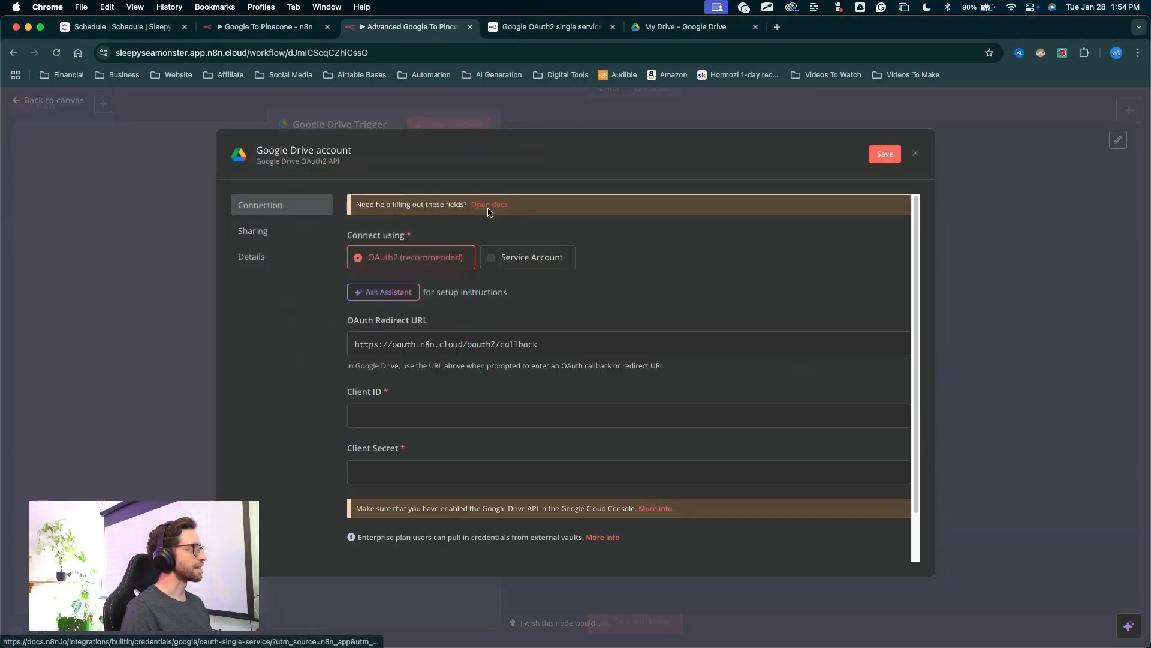
mouse_move(671, 153)
mouse_down()
mouse_move(503, 204)
mouse_move(580, 570)
mouse_move(505, 543)
mouse_move(556, 493)
mouse_move(450, 577)
mouse_up()
key(Escape)
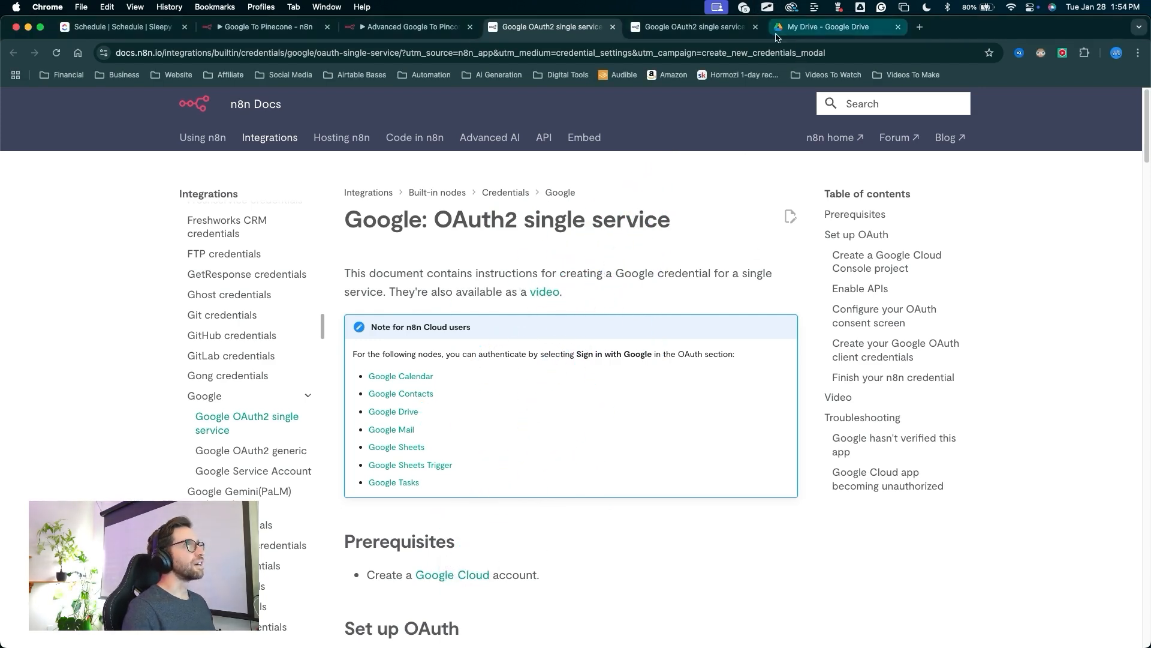
Return to the workflow and review the trigger's credential, poll mode and list of folders available to watch
click(395, 30)
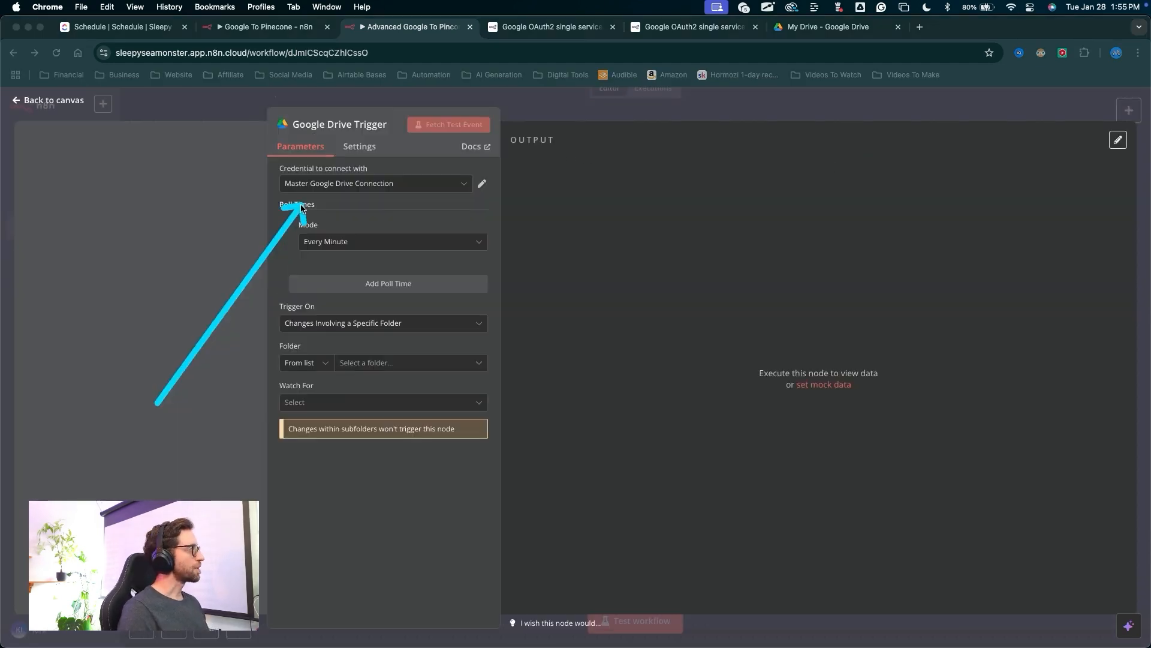
drag(275, 211, 300, 199)
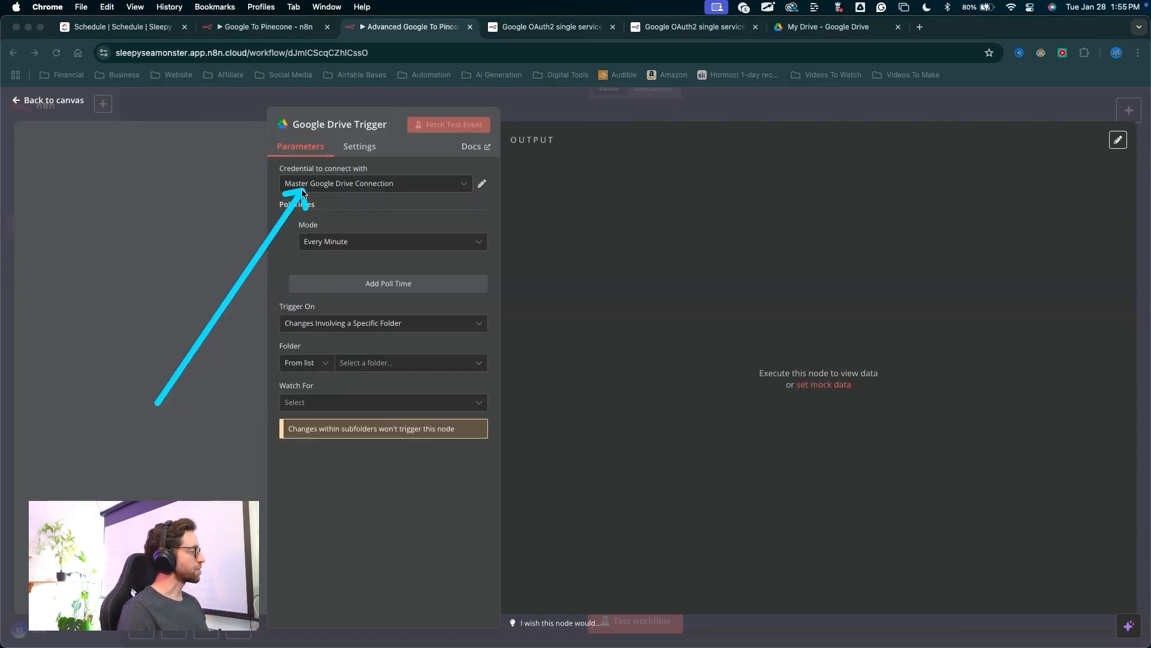
mouse_move(193, 396)
mouse_down()
mouse_move(303, 196)
mouse_move(259, 261)
mouse_move(286, 203)
mouse_move(271, 232)
mouse_move(284, 263)
mouse_move(324, 221)
mouse_move(182, 288)
mouse_move(309, 258)
mouse_move(249, 201)
mouse_move(266, 190)
mouse_move(299, 246)
mouse_up()
key(Escape)
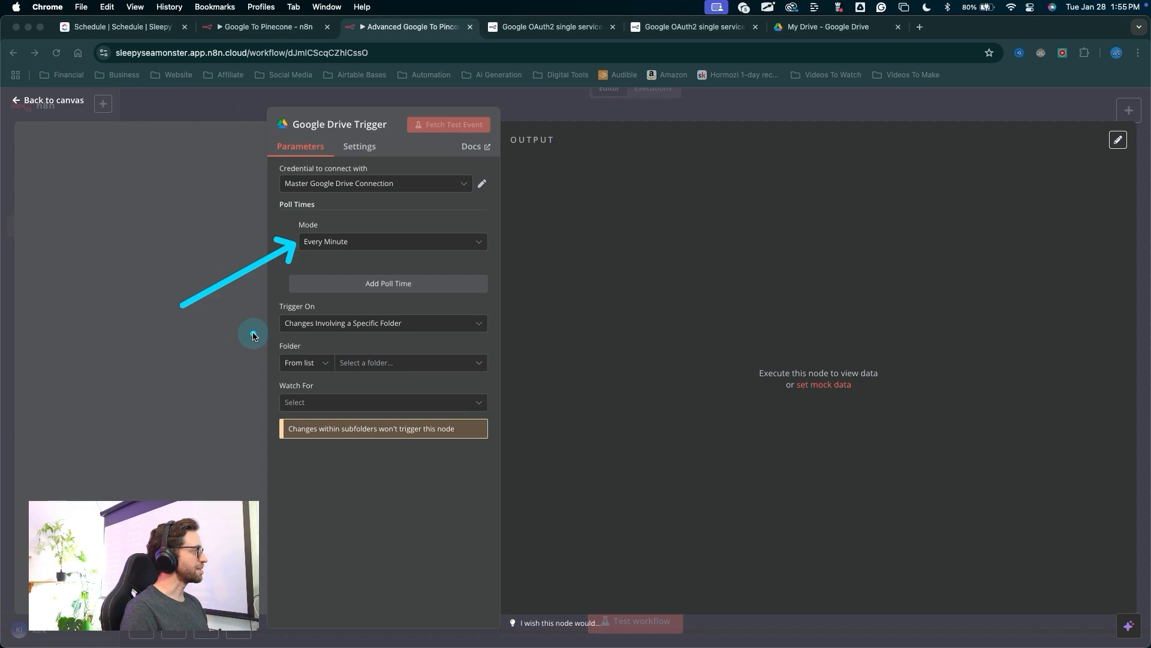
drag(174, 225, 312, 357)
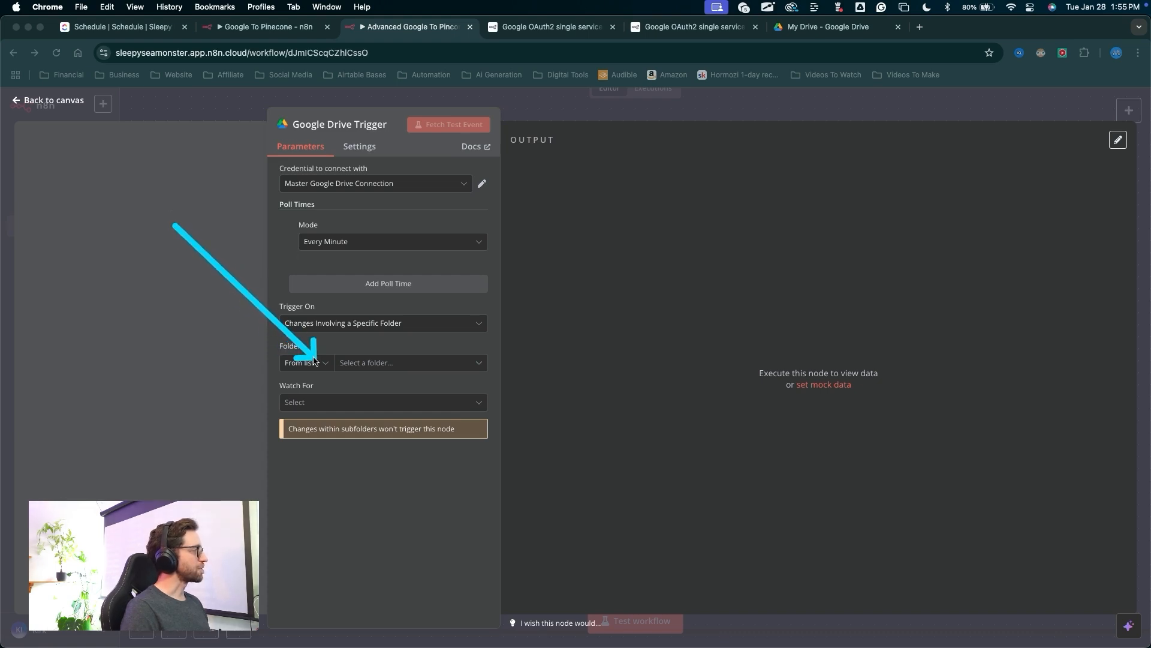
key(Escape)
click(365, 365)
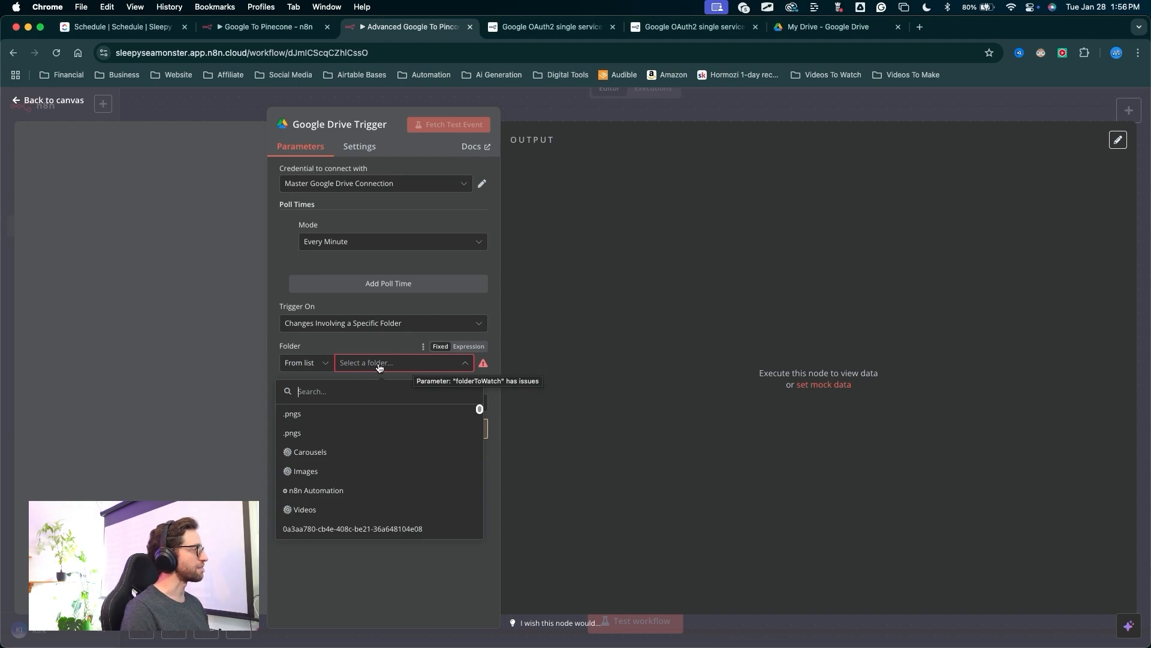
click(581, 285)
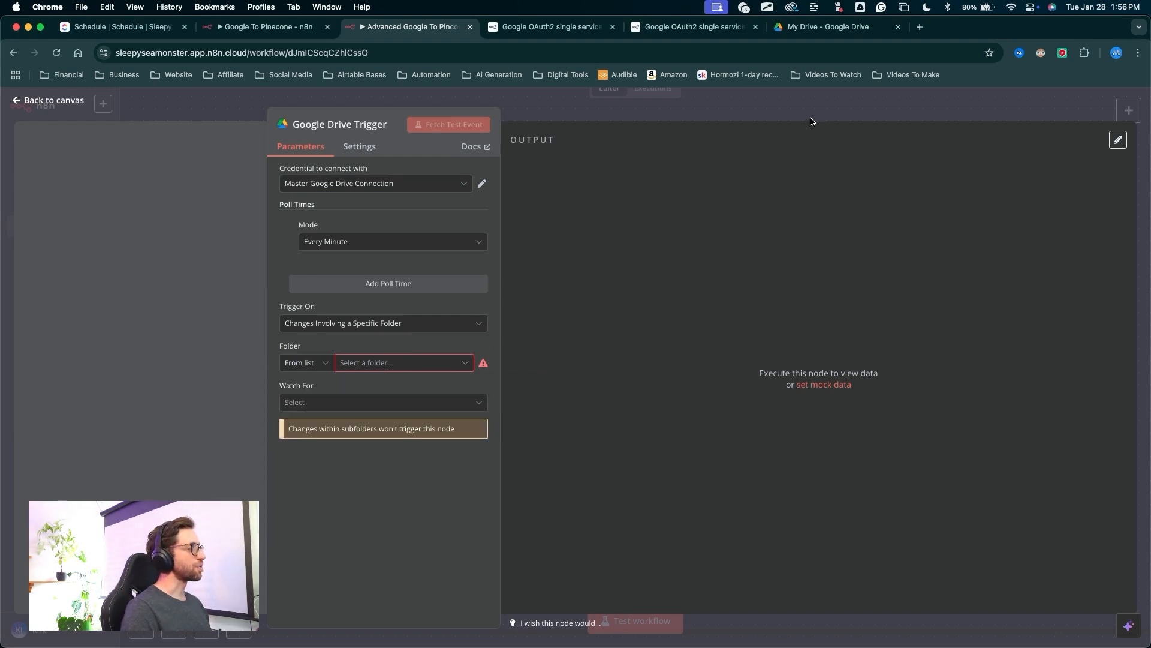
Switch to Google Drive and open the YouTube Demos folder inside Automation Dump
click(829, 27)
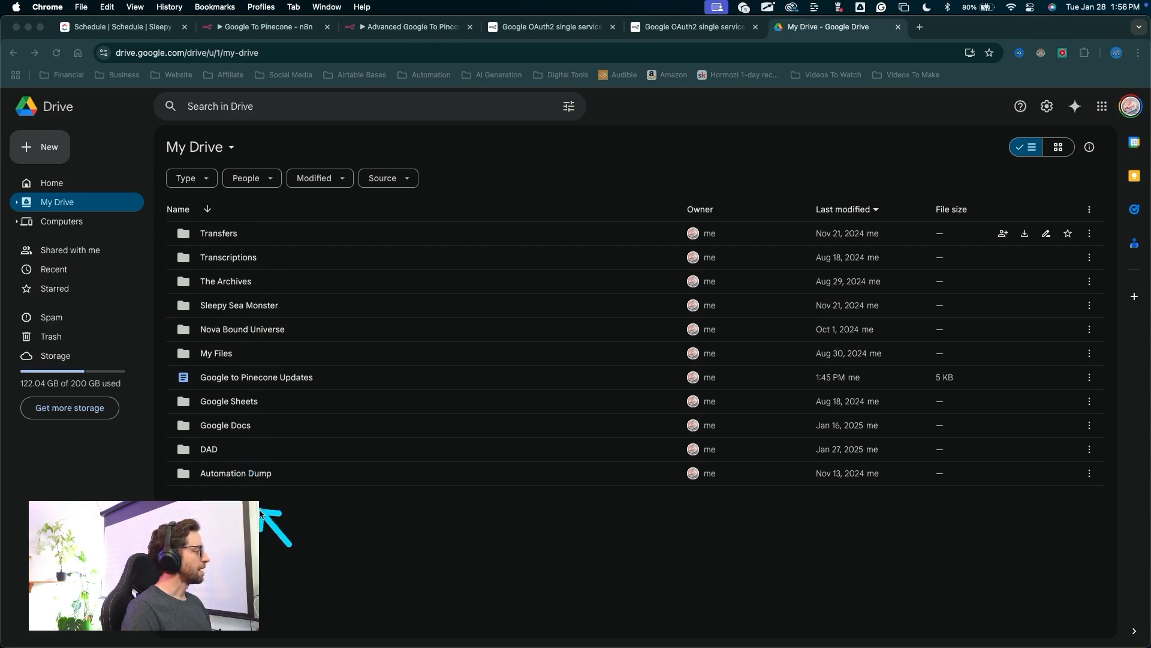
key(Escape)
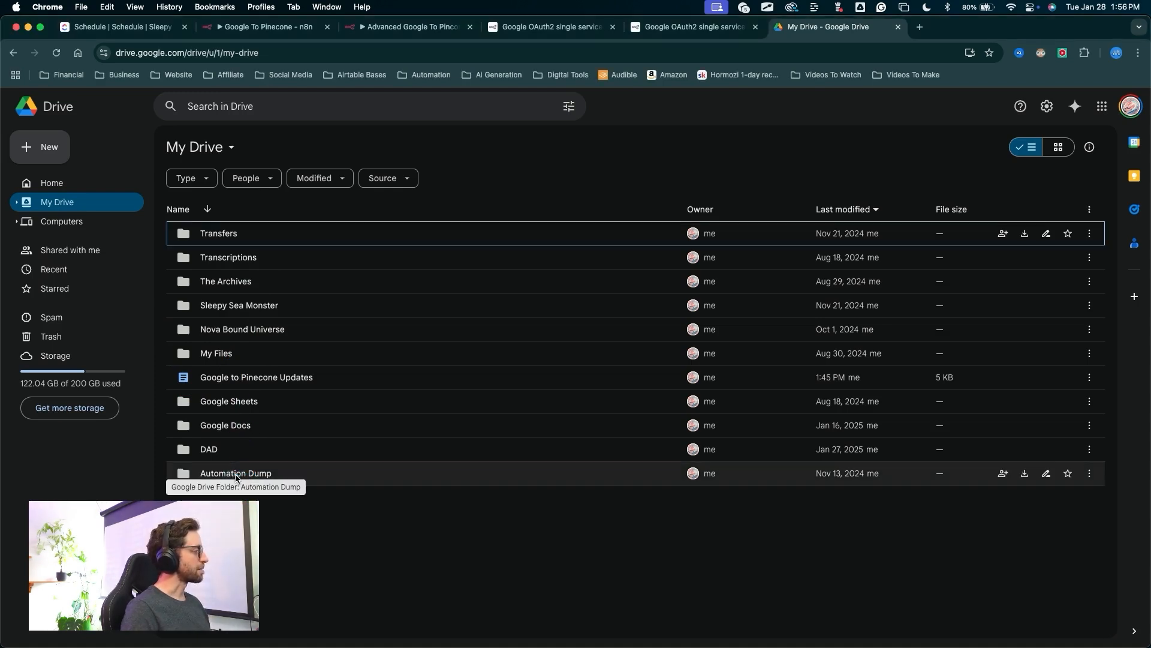
double_click(236, 473)
double_click(231, 233)
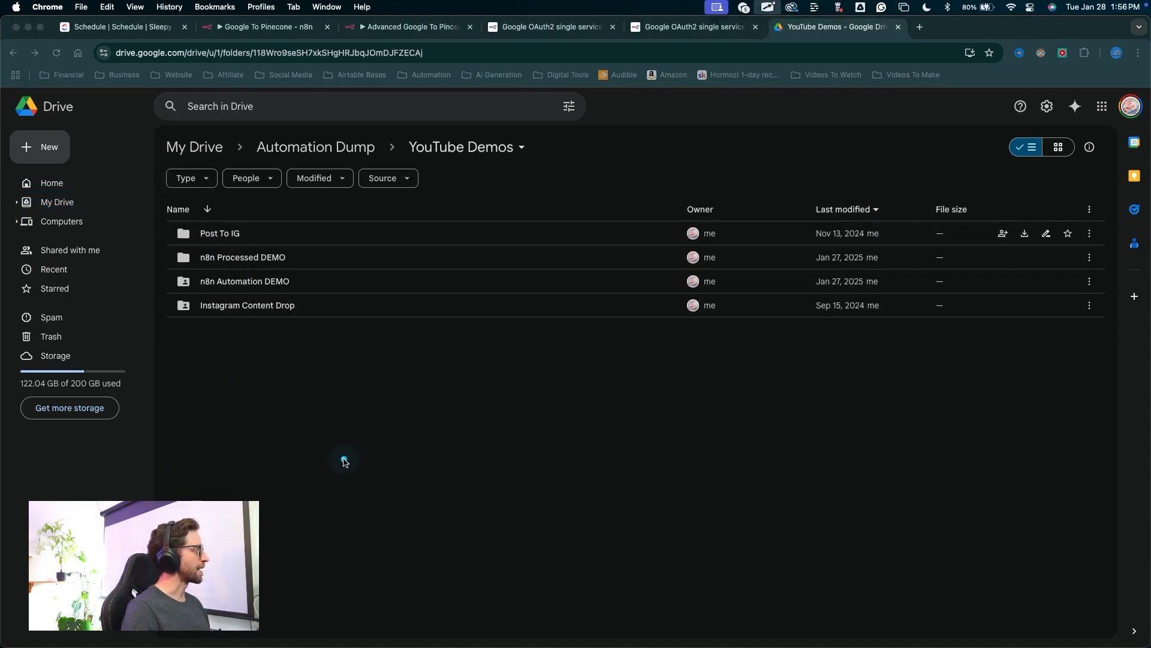
mouse_move(339, 474)
mouse_down()
mouse_move(174, 260)
mouse_move(149, 360)
mouse_move(249, 347)
mouse_move(210, 287)
mouse_move(273, 283)
mouse_move(238, 280)
mouse_move(249, 284)
mouse_move(197, 239)
mouse_move(251, 254)
mouse_move(258, 272)
mouse_move(247, 237)
mouse_up()
key(Escape)
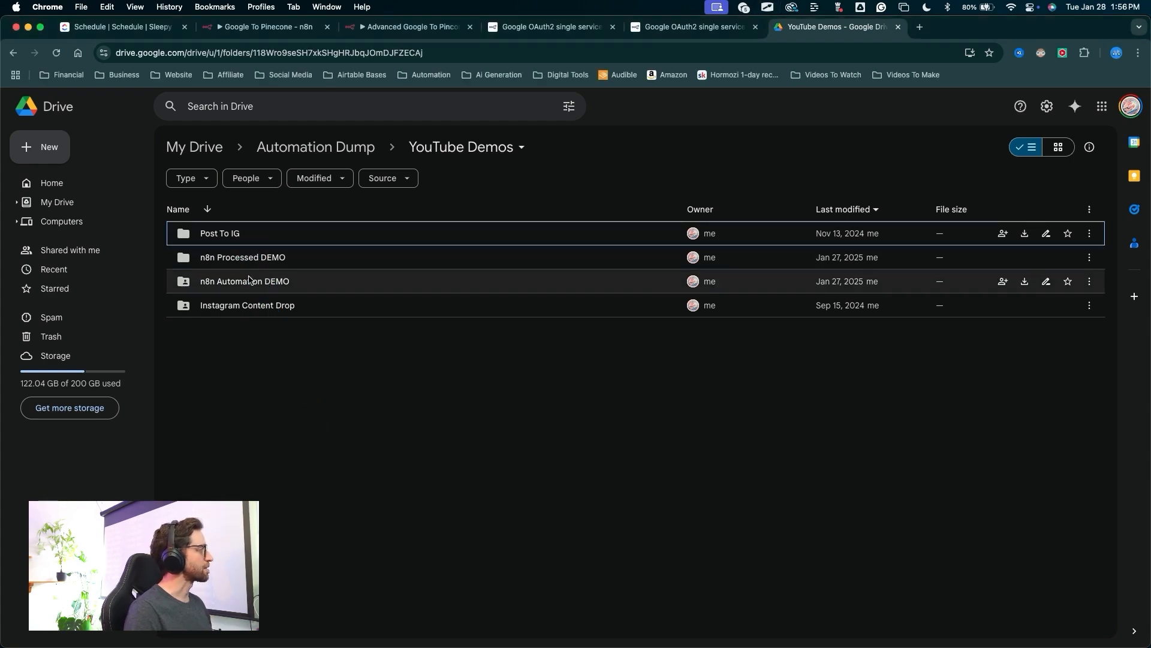
Remove the n8n Processed DEMO and n8n Automation DEMO folders from YouTube Demos
drag(286, 465, 922, 252)
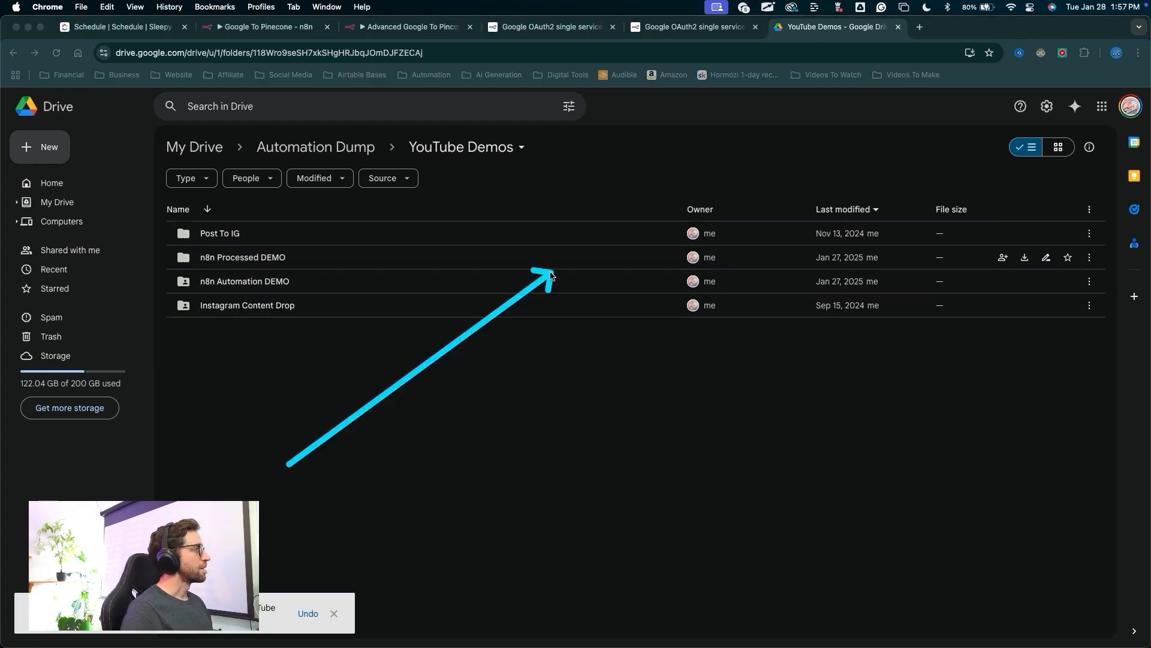
key(Escape)
click(1091, 262)
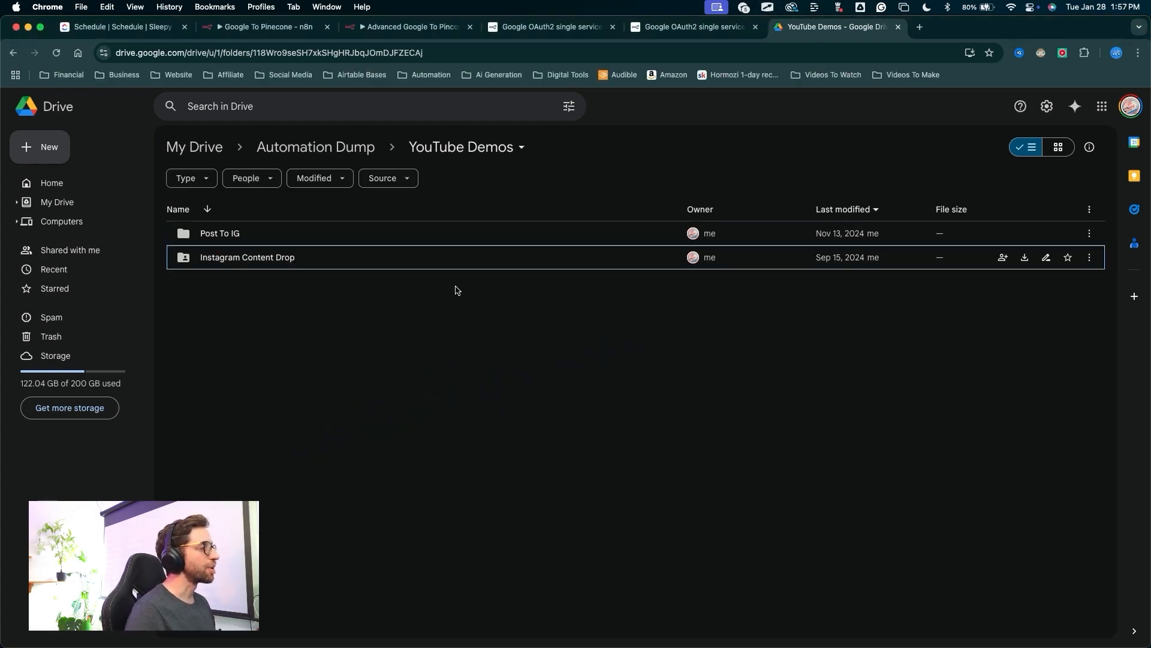
Create a folder named "Upload To Pinecone DEMO" in YouTube Demos
right_click(397, 340)
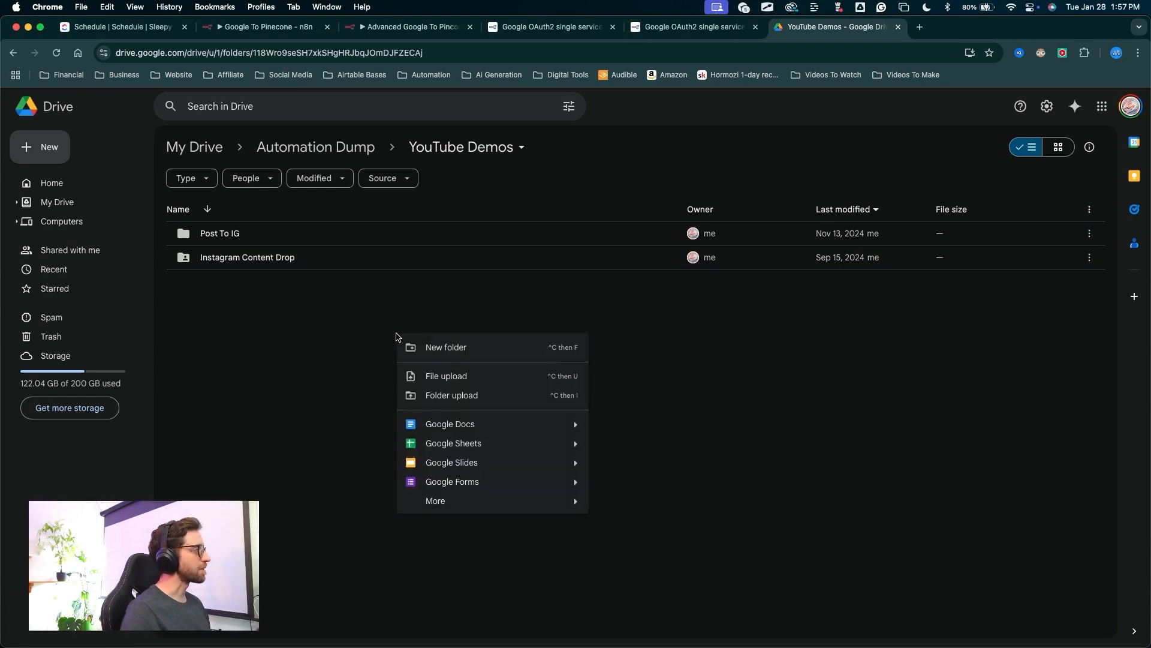
click(448, 347)
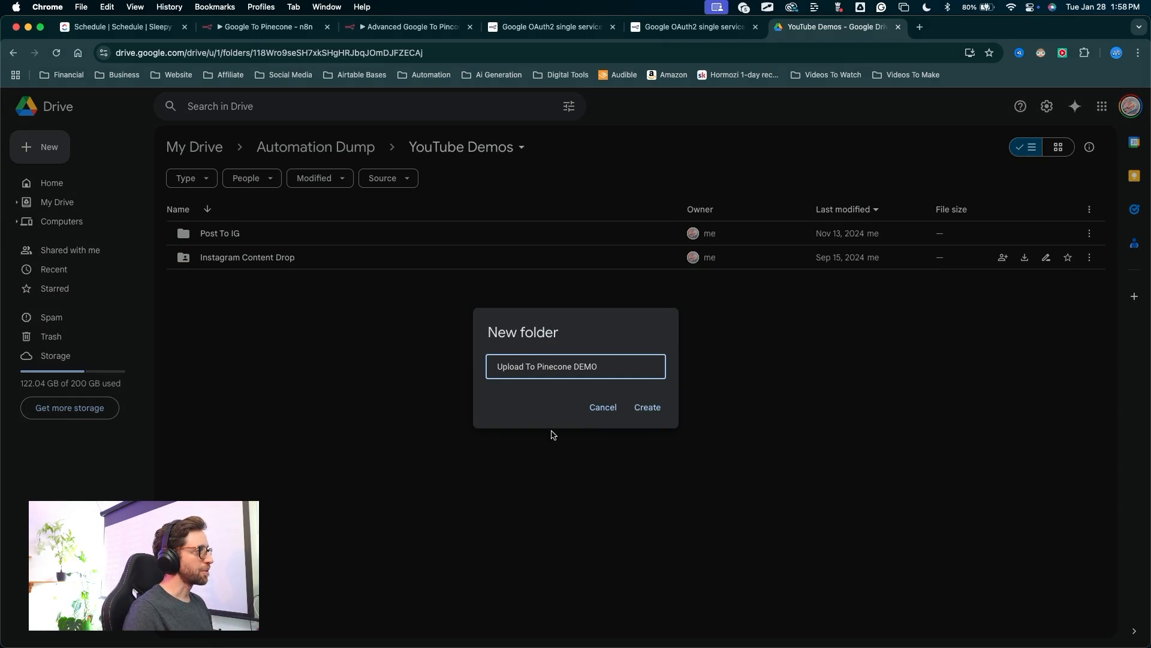
key(ctrl+a)
mouse_move(580, 494)
mouse_down()
mouse_move(610, 405)
mouse_move(495, 378)
mouse_move(618, 369)
mouse_move(506, 376)
mouse_move(648, 413)
mouse_up()
click(648, 408)
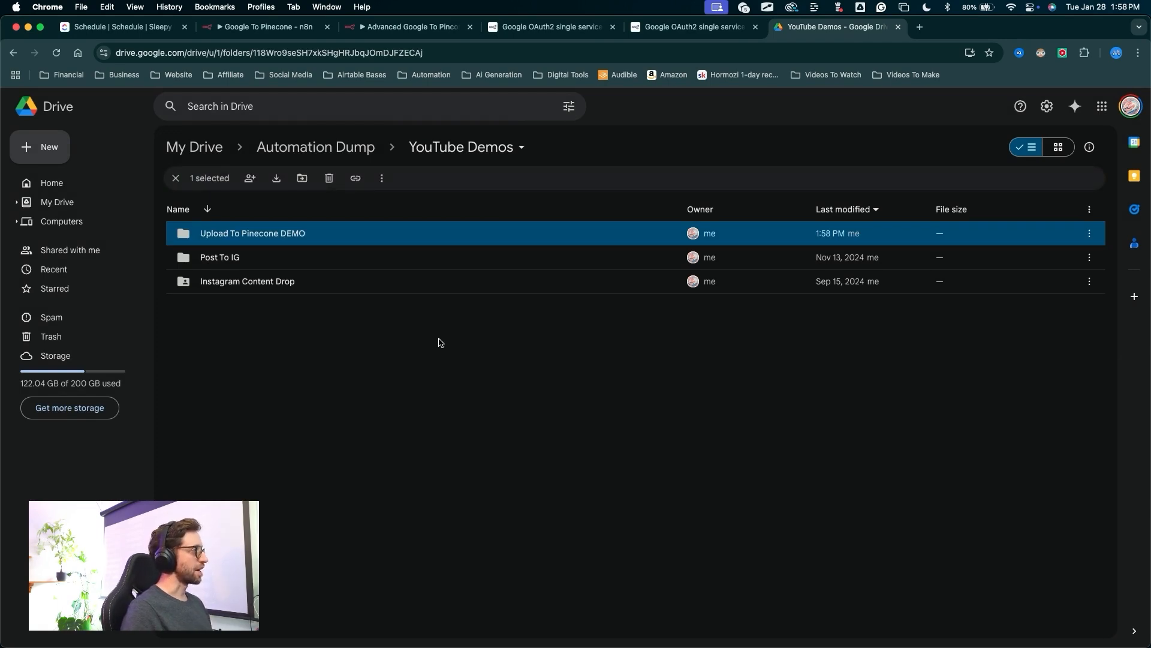
Create a folder named "Processed Files (In Pinecone) DEMO" in YouTube Demos
right_click(439, 343)
click(479, 355)
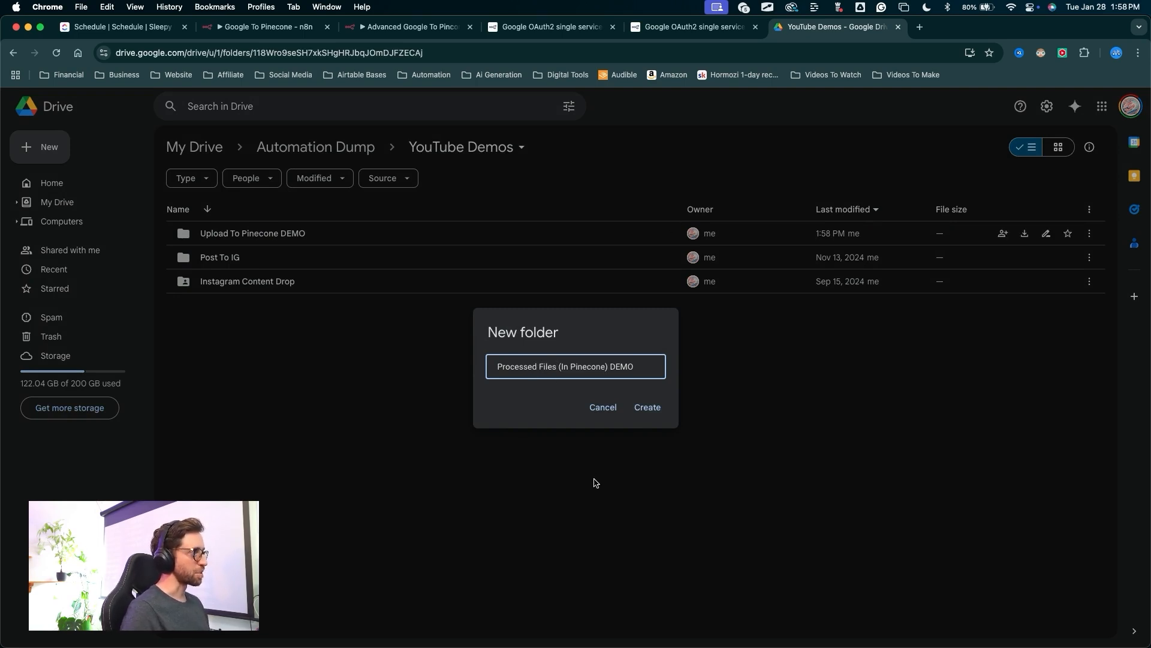
drag(562, 514, 564, 451)
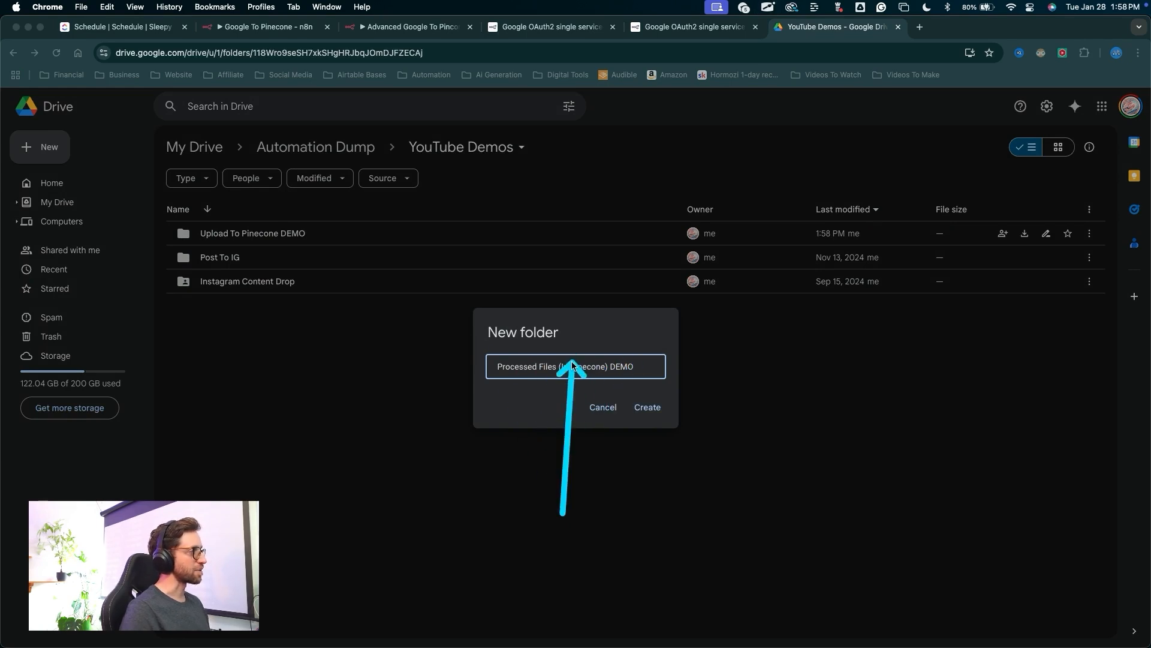
click(648, 407)
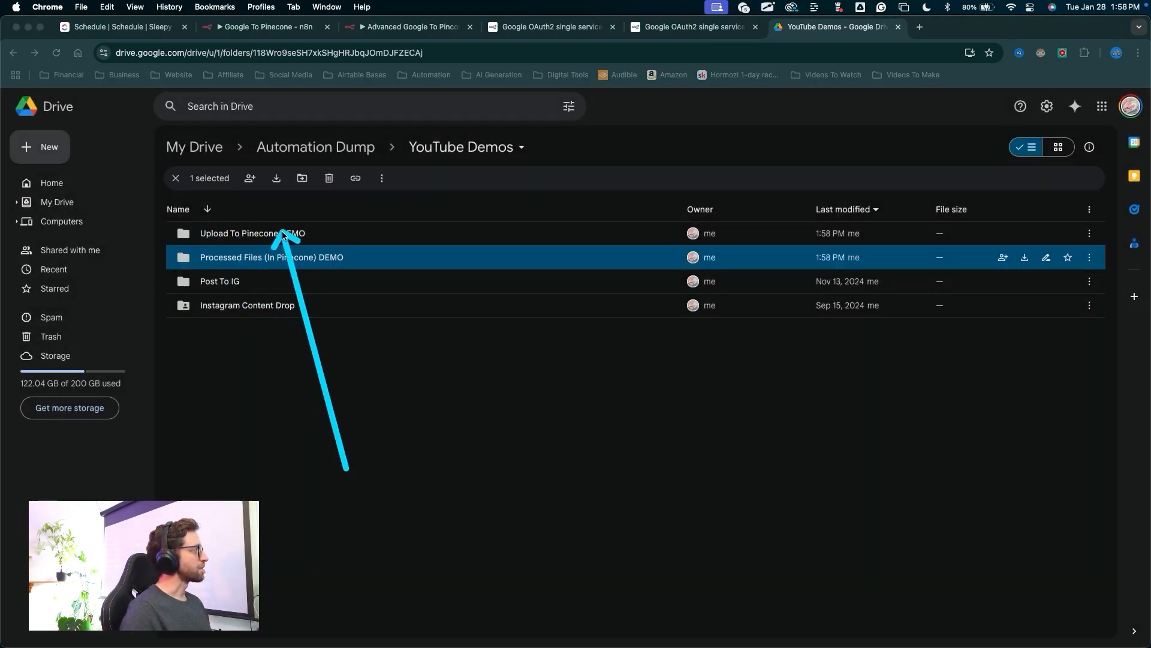
Share the "Upload To Pinecone DEMO" folder with general access set to Anyone with the link
click(1003, 234)
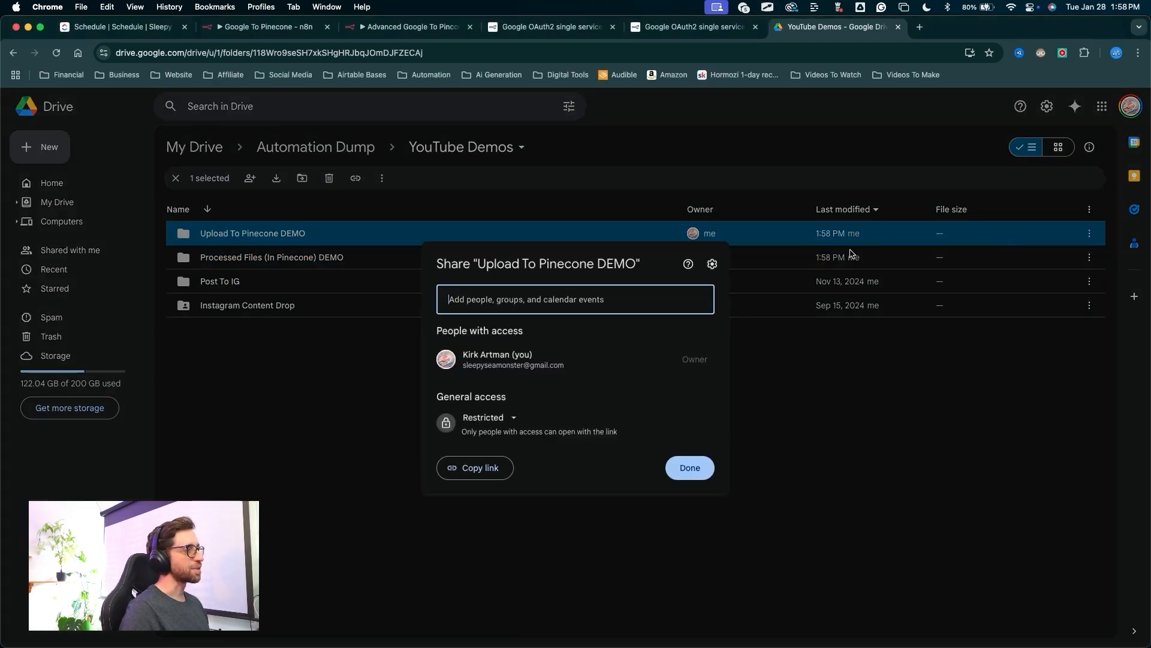
click(512, 422)
click(515, 474)
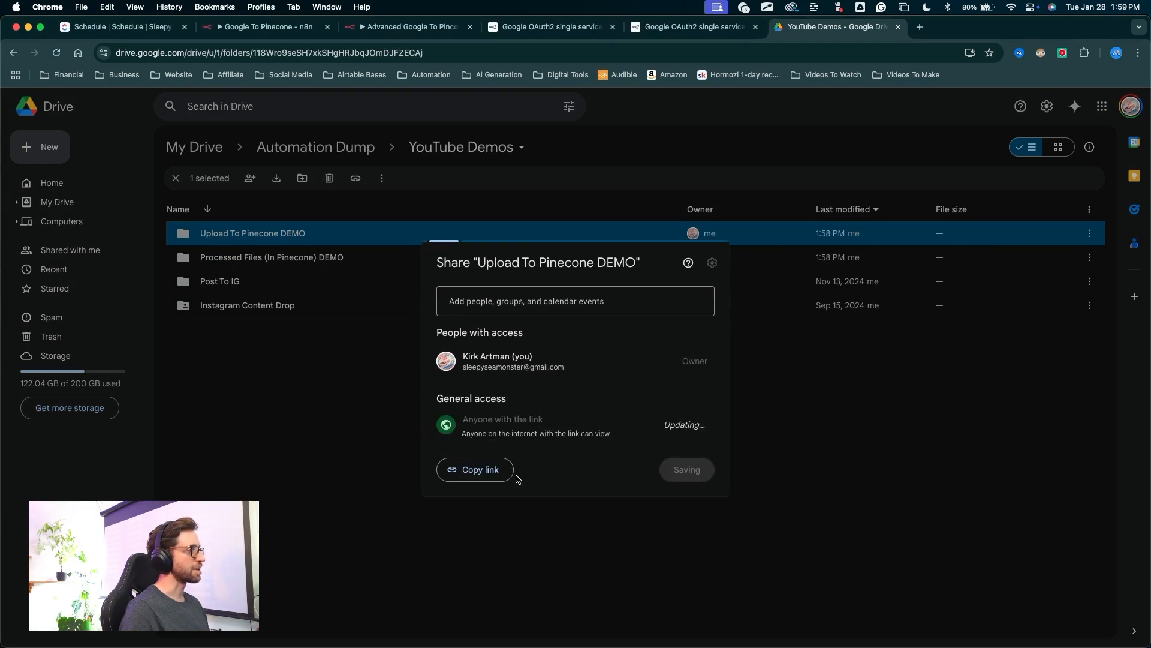
click(690, 467)
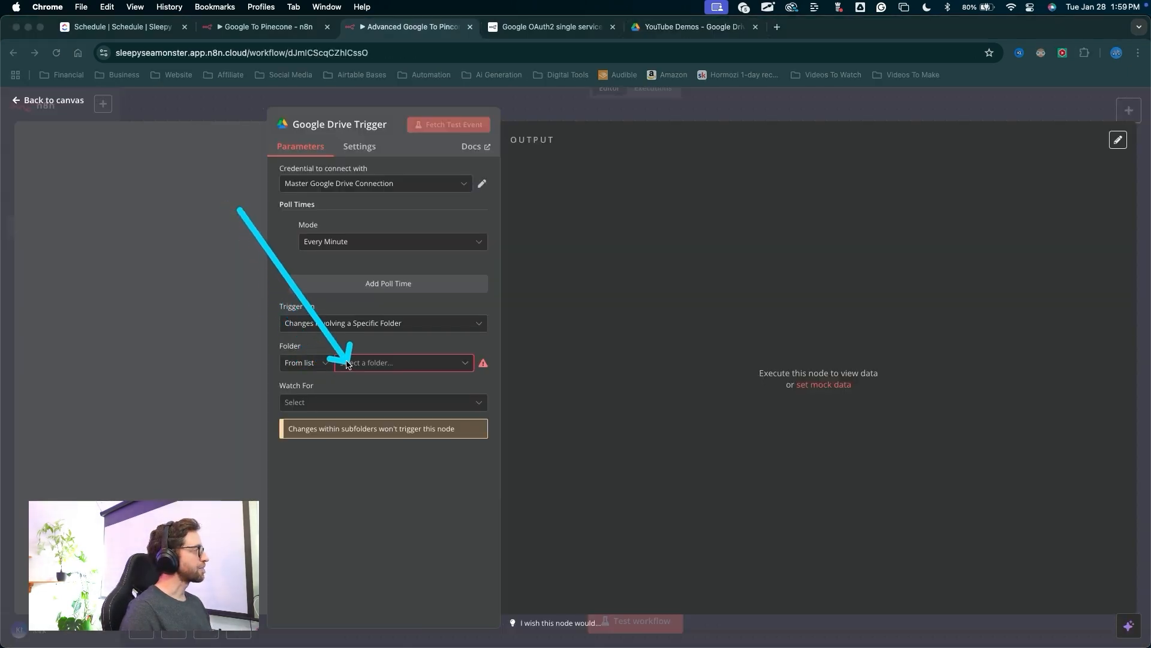
Set the Google Drive trigger in n8n to watch the Upload To Pinecone DEMO folder for File Created
click(365, 363)
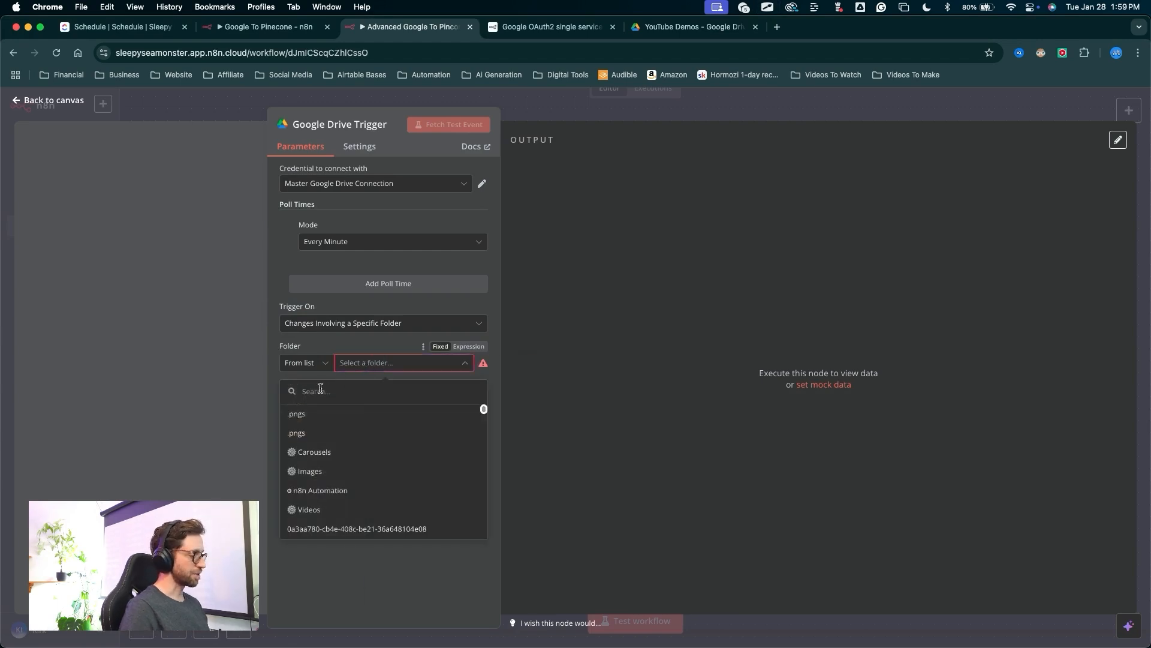
text(Upl)
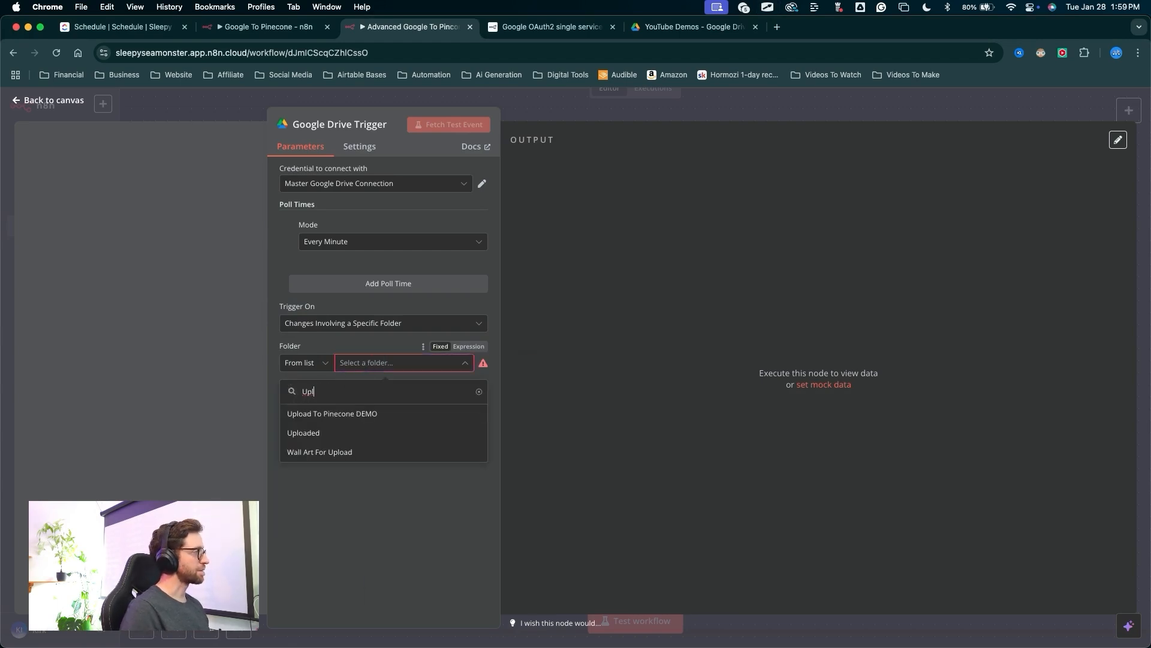
click(324, 415)
click(324, 399)
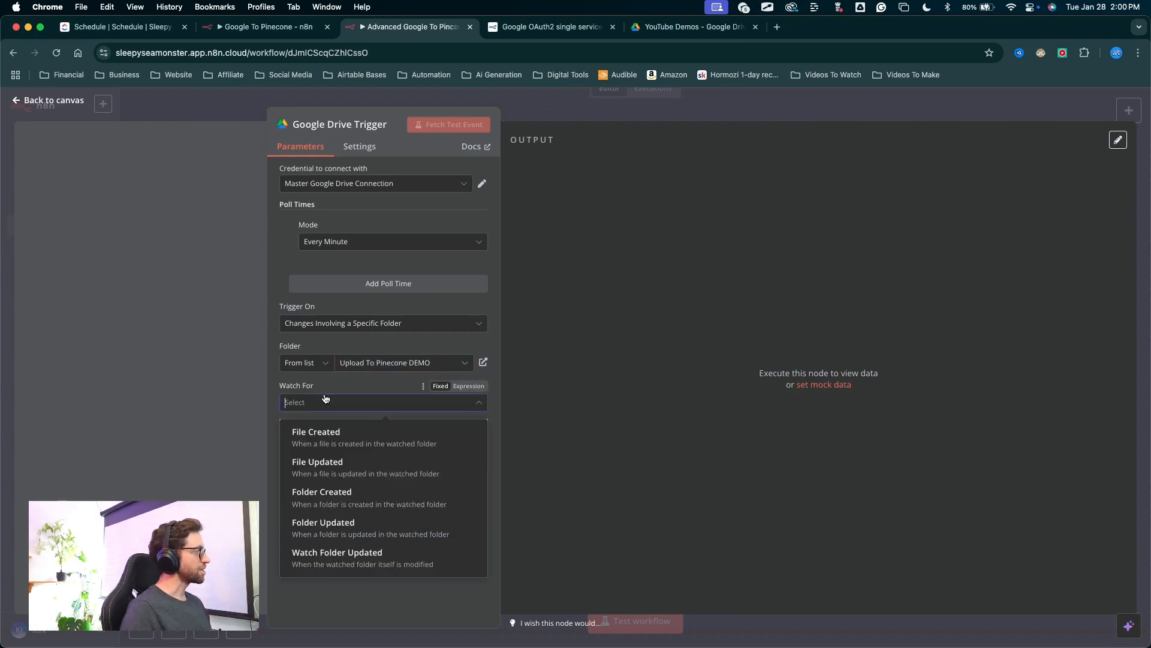
click(319, 438)
mouse_move(331, 571)
mouse_down()
mouse_move(290, 473)
mouse_move(293, 424)
mouse_move(312, 419)
mouse_move(388, 324)
mouse_move(398, 358)
mouse_move(359, 401)
mouse_move(235, 284)
mouse_move(196, 416)
mouse_move(169, 404)
mouse_move(180, 387)
mouse_move(154, 323)
mouse_move(175, 385)
mouse_up()
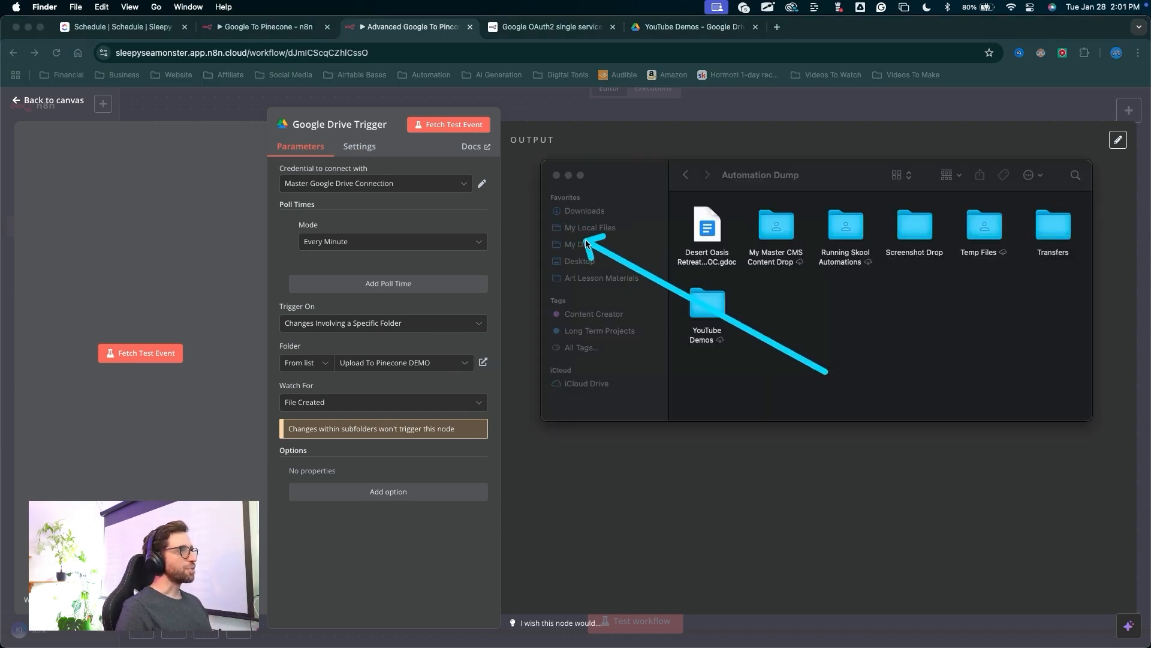
In Finder, move the Desert Oasis Retreat Google Doc from Automation Dump into the YouTube Demos folder
mouse_move(588, 243)
mouse_down()
mouse_move(759, 181)
mouse_move(936, 228)
mouse_move(815, 355)
mouse_move(905, 226)
mouse_move(739, 225)
mouse_move(739, 300)
mouse_up()
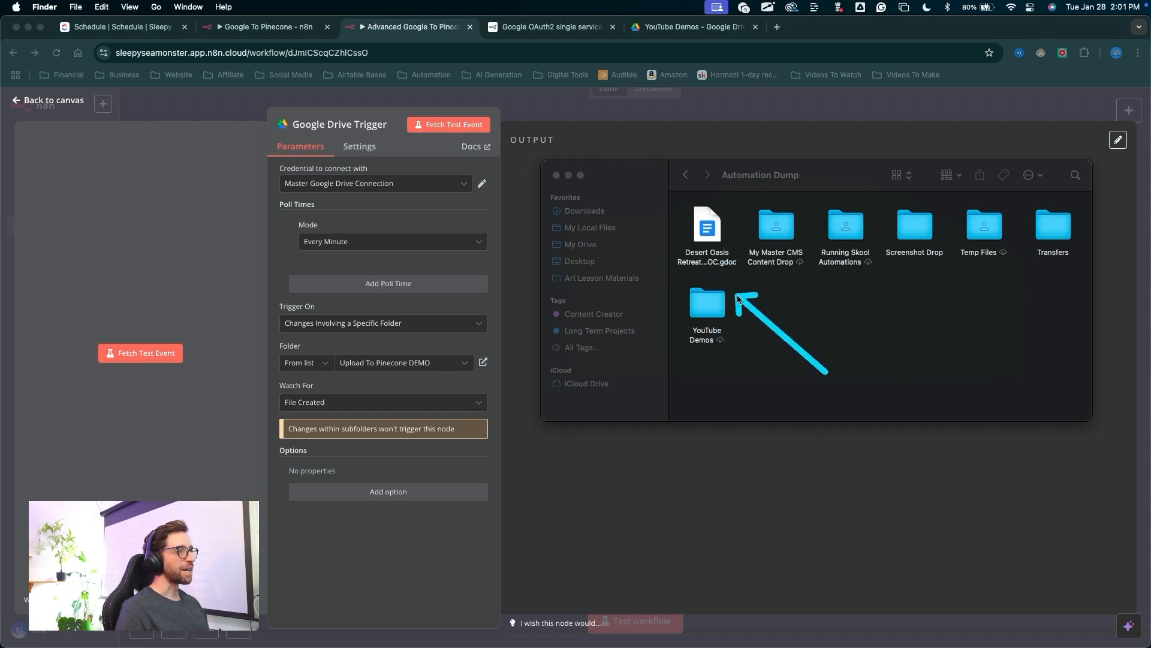
key(Escape)
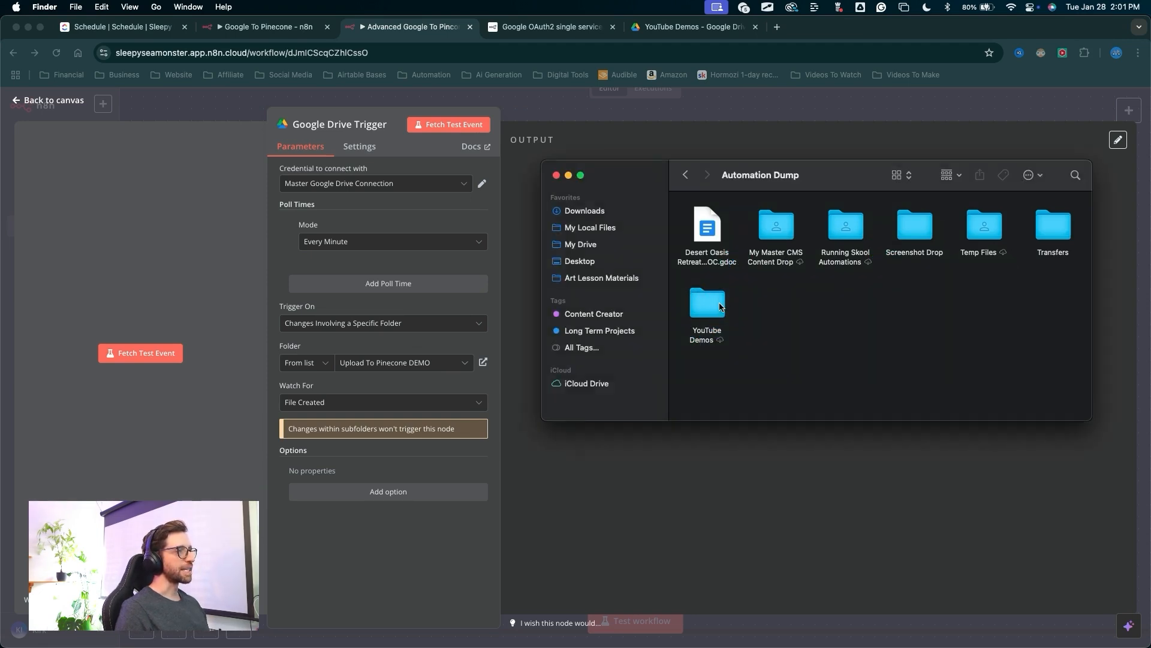
double_click(720, 307)
mouse_move(735, 343)
mouse_down()
mouse_move(771, 228)
mouse_move(727, 264)
mouse_move(899, 225)
mouse_move(739, 228)
mouse_move(834, 304)
mouse_up()
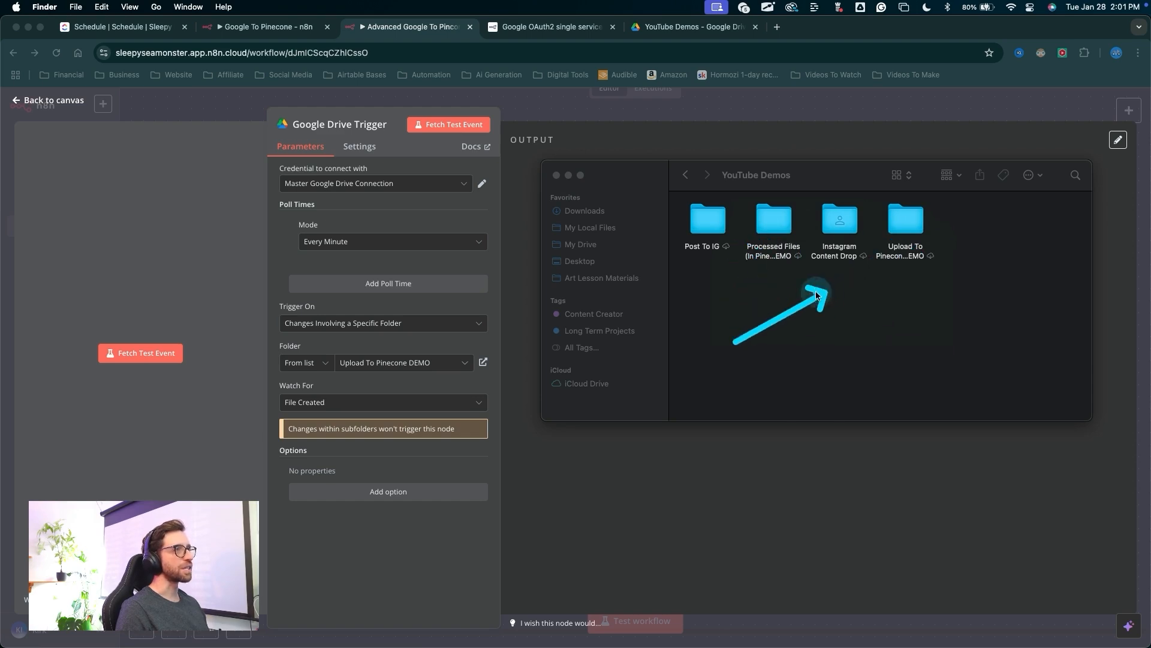
key(Escape)
key(super+bracketleft)
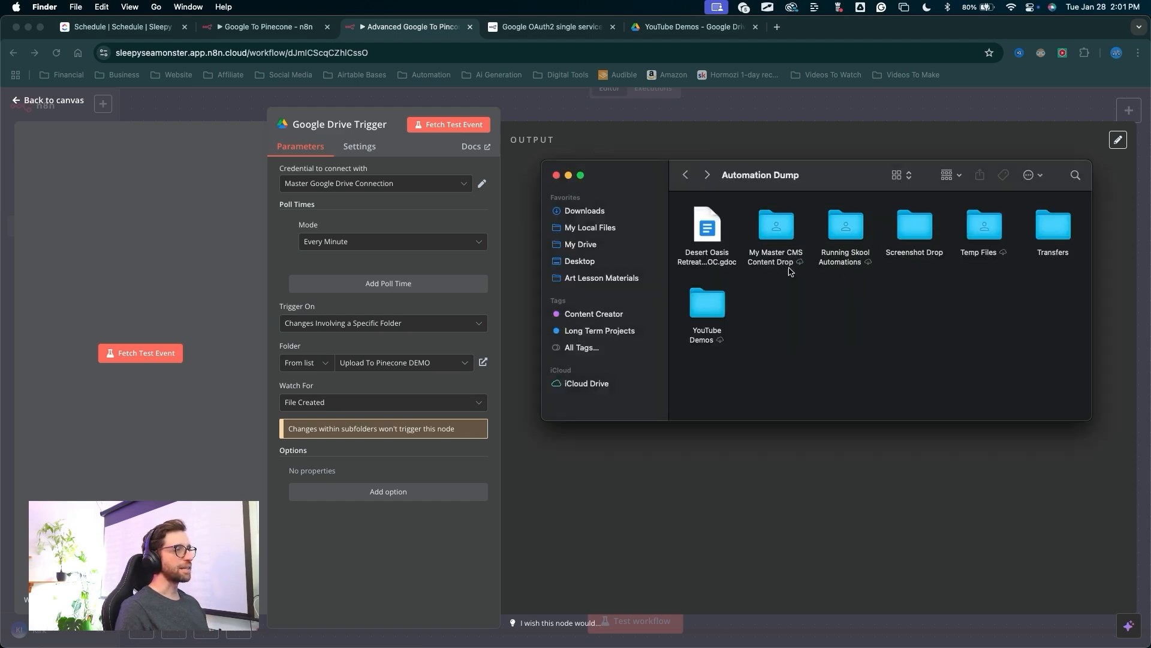
key(Right)
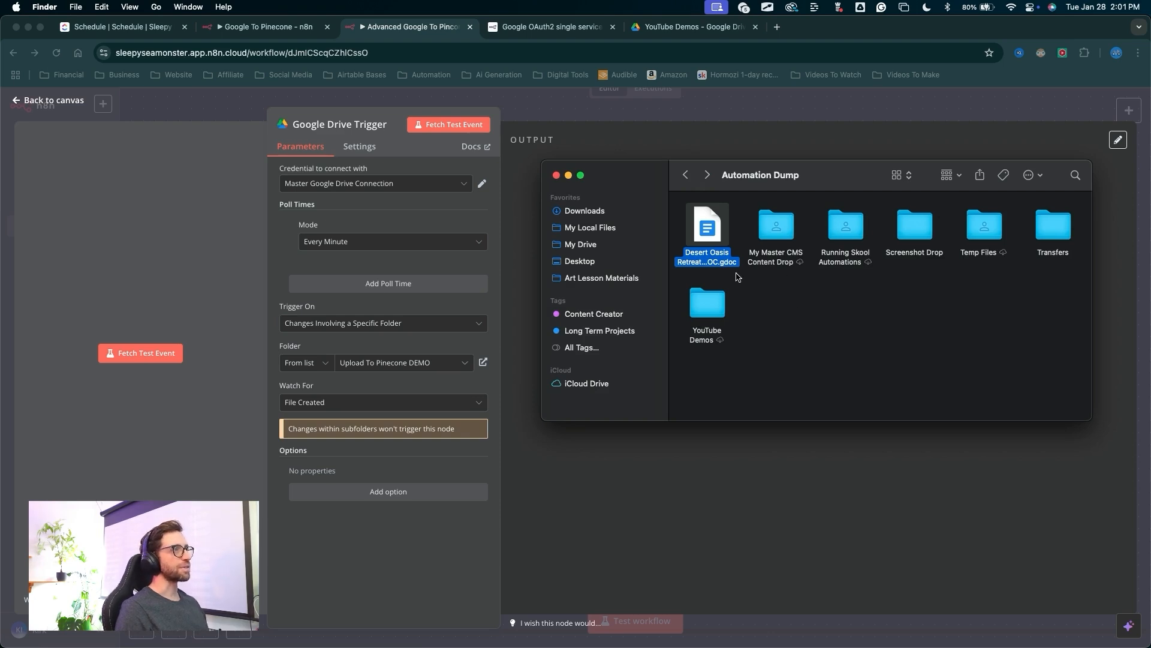
key(super+BackSpace)
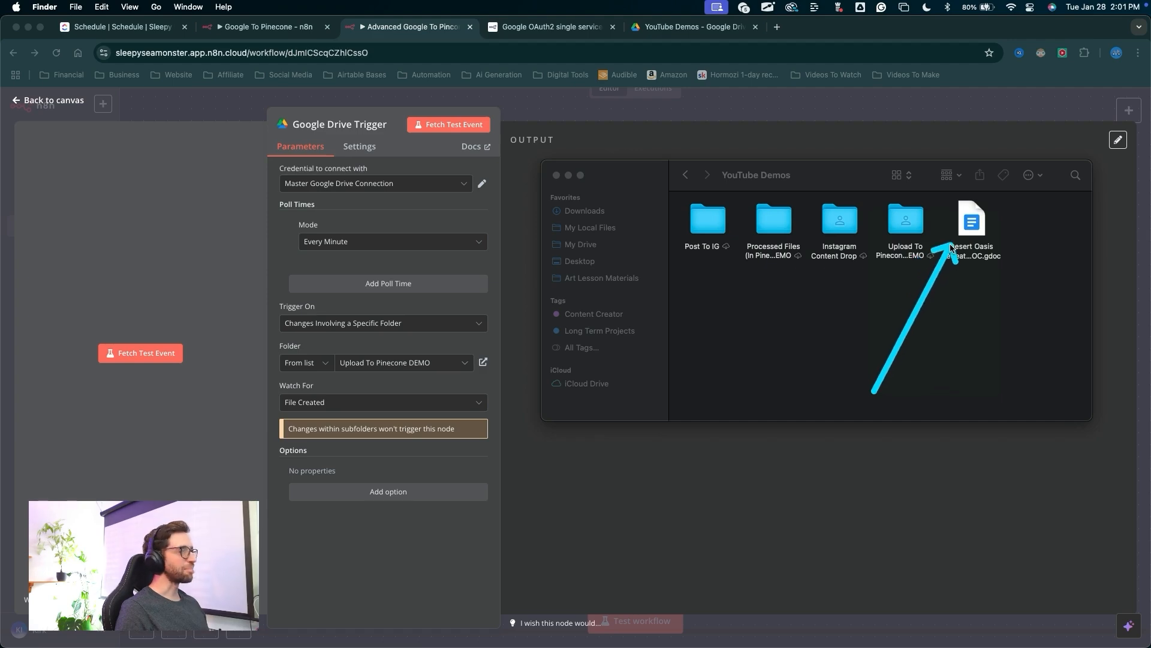
Open the Desert Oasis Retreat document in Google Docs and review its property overview, amenities and guest information
double_click(967, 237)
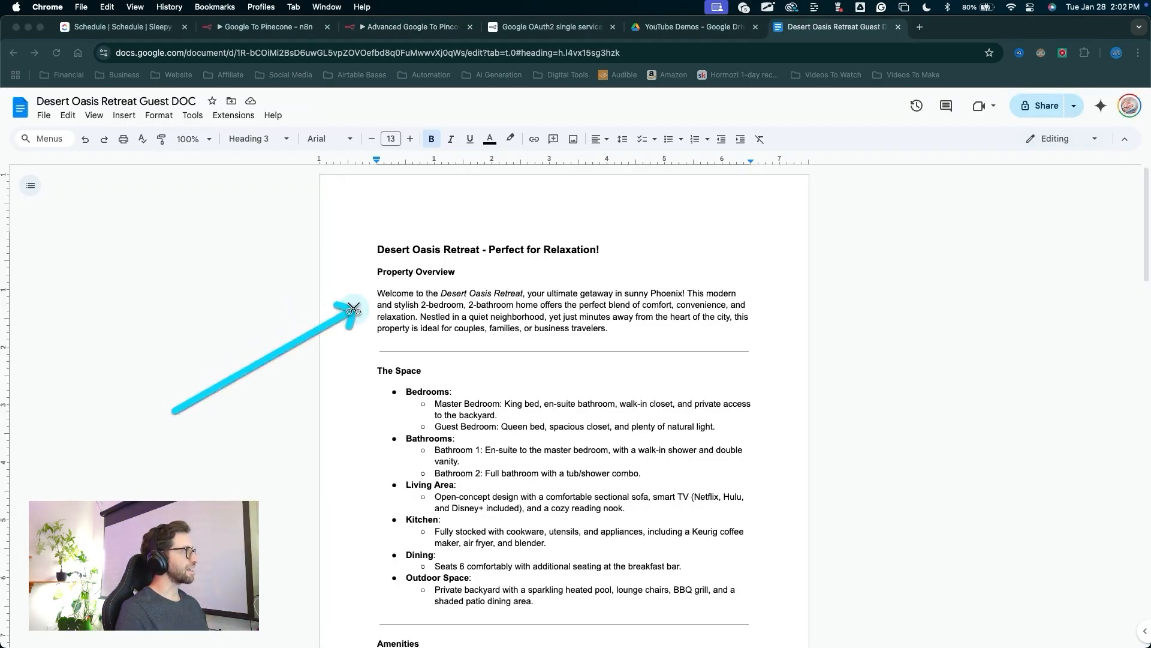
scroll(356, 301, down, 20)
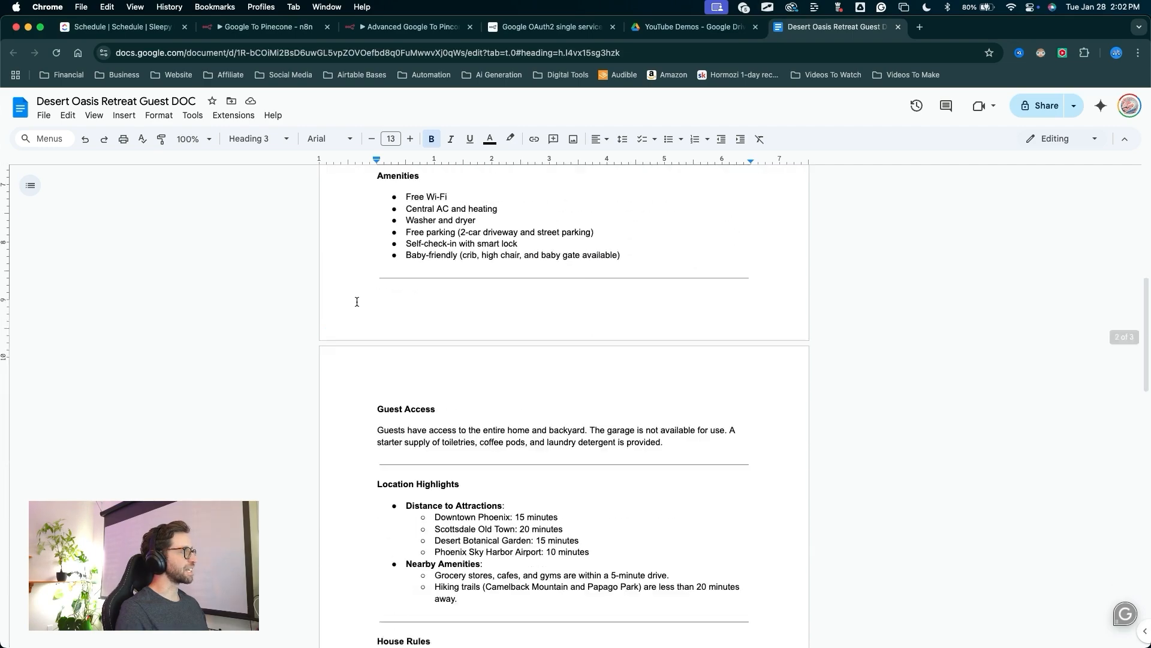
scroll(379, 377, up, 20)
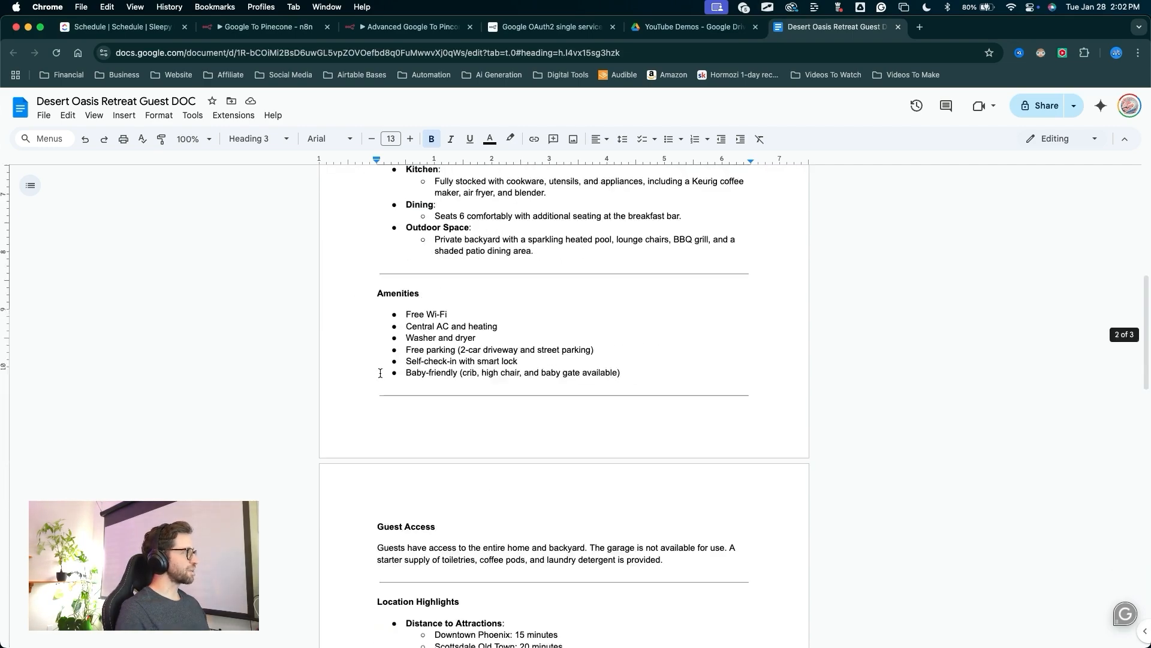
key(ctrl+a)
mouse_move(251, 427)
mouse_down()
mouse_move(274, 409)
mouse_move(472, 557)
mouse_move(463, 503)
mouse_move(328, 378)
mouse_move(521, 393)
mouse_up()
key(Escape)
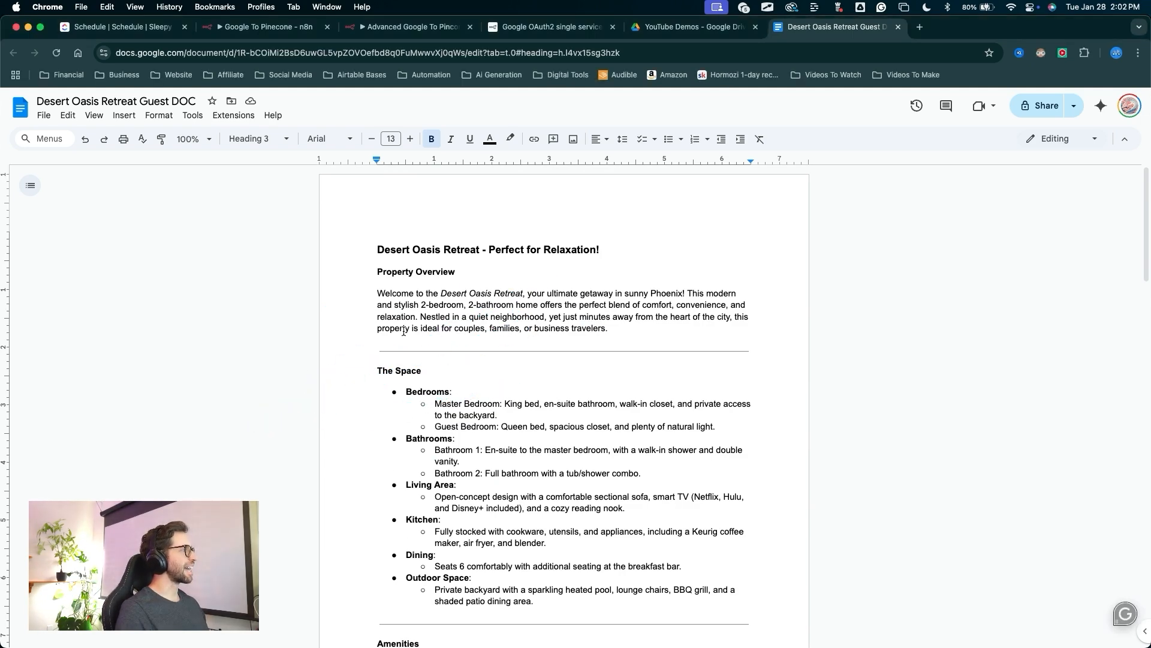
scroll(445, 318, down, 3)
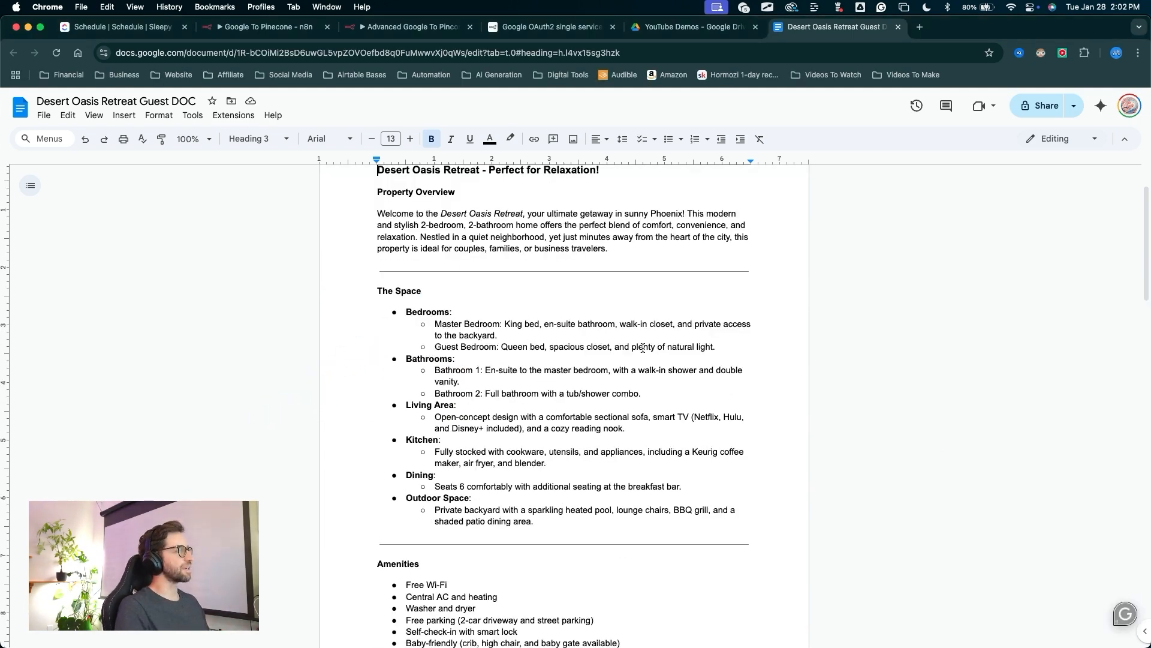
scroll(639, 359, up, 3)
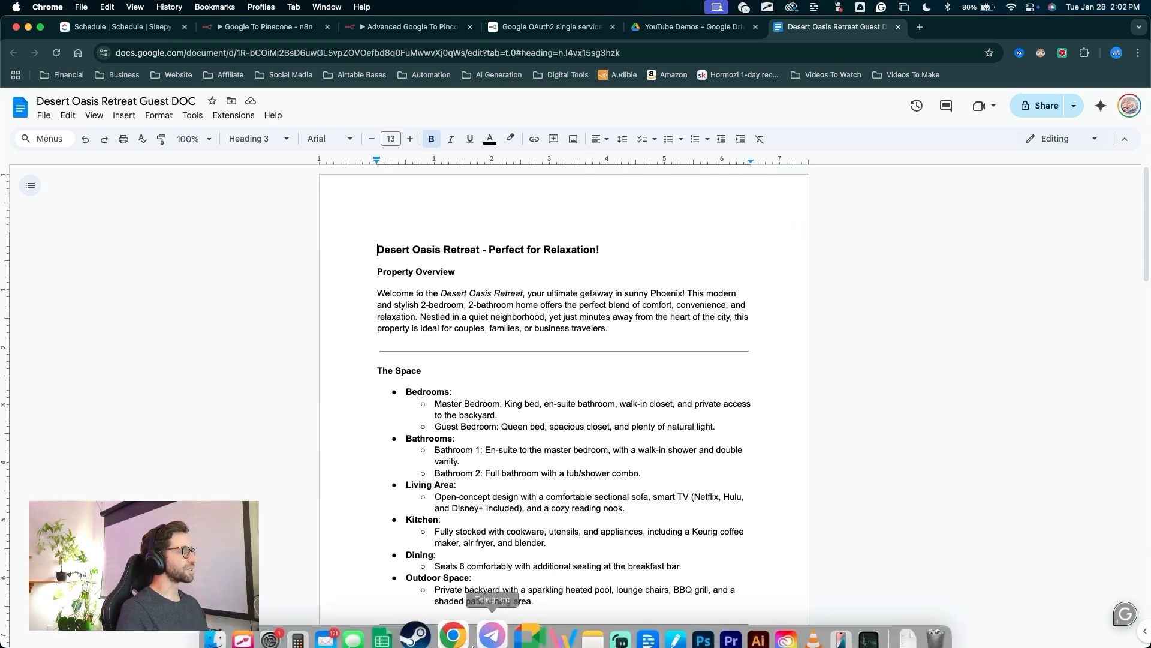
Return to the n8n workflow and move the Desert Oasis Retreat document into Upload To Pinecone DEMO in Finder
click(413, 26)
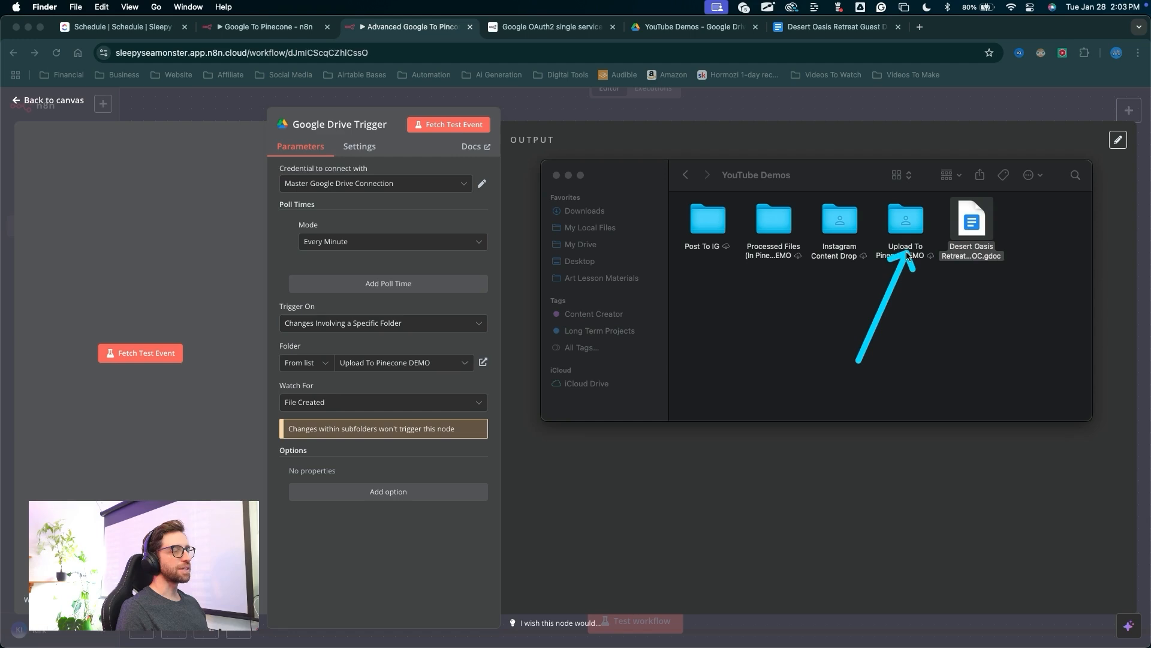
key(Escape)
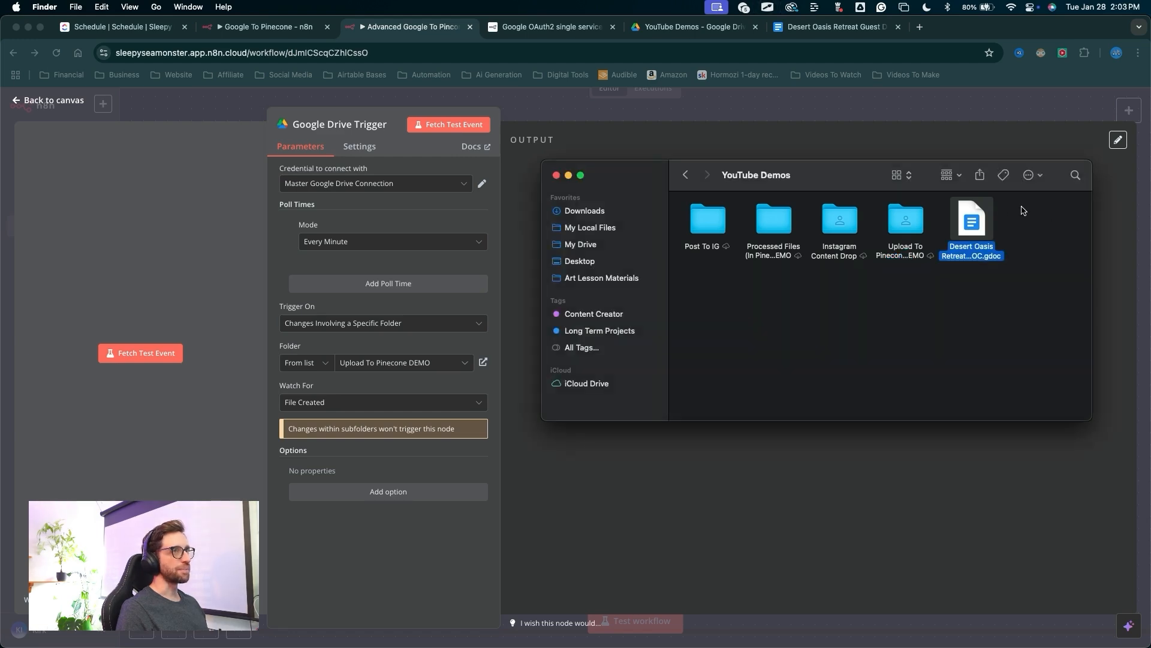
drag(969, 229, 905, 222)
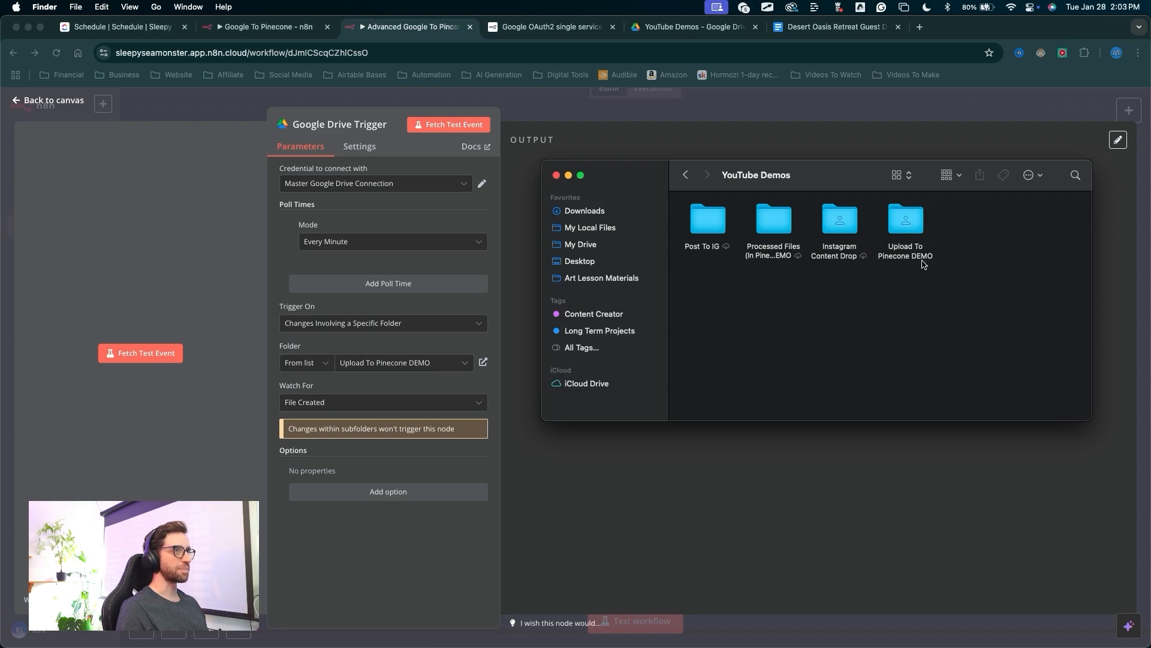
mouse_move(813, 355)
mouse_down()
mouse_move(154, 283)
mouse_move(295, 470)
mouse_move(301, 169)
mouse_move(457, 342)
mouse_move(159, 385)
mouse_move(116, 352)
mouse_move(706, 311)
mouse_move(898, 256)
mouse_move(843, 214)
mouse_move(920, 217)
mouse_move(924, 235)
mouse_move(1001, 243)
mouse_move(912, 311)
mouse_move(894, 171)
mouse_move(894, 239)
mouse_up()
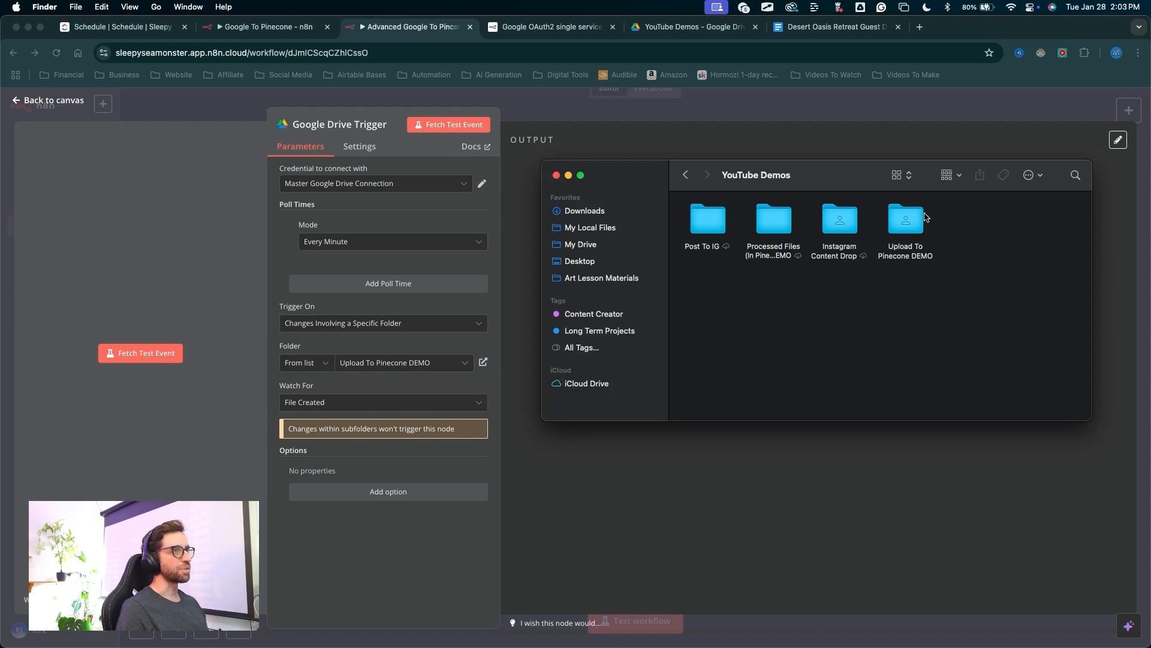
Check the contents of the Upload To Pinecone DEMO folder in Finder and close its window
mouse_move(483, 511)
mouse_down()
mouse_move(298, 400)
mouse_move(207, 373)
mouse_up()
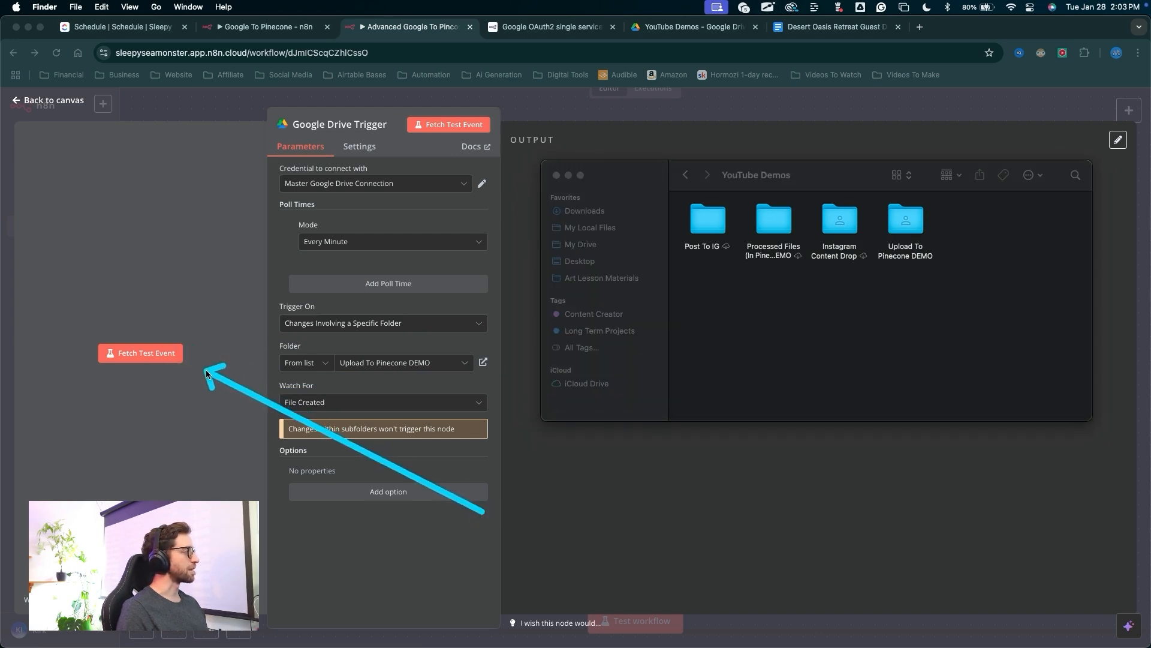
mouse_move(857, 329)
mouse_down()
mouse_move(902, 207)
mouse_move(906, 225)
mouse_up()
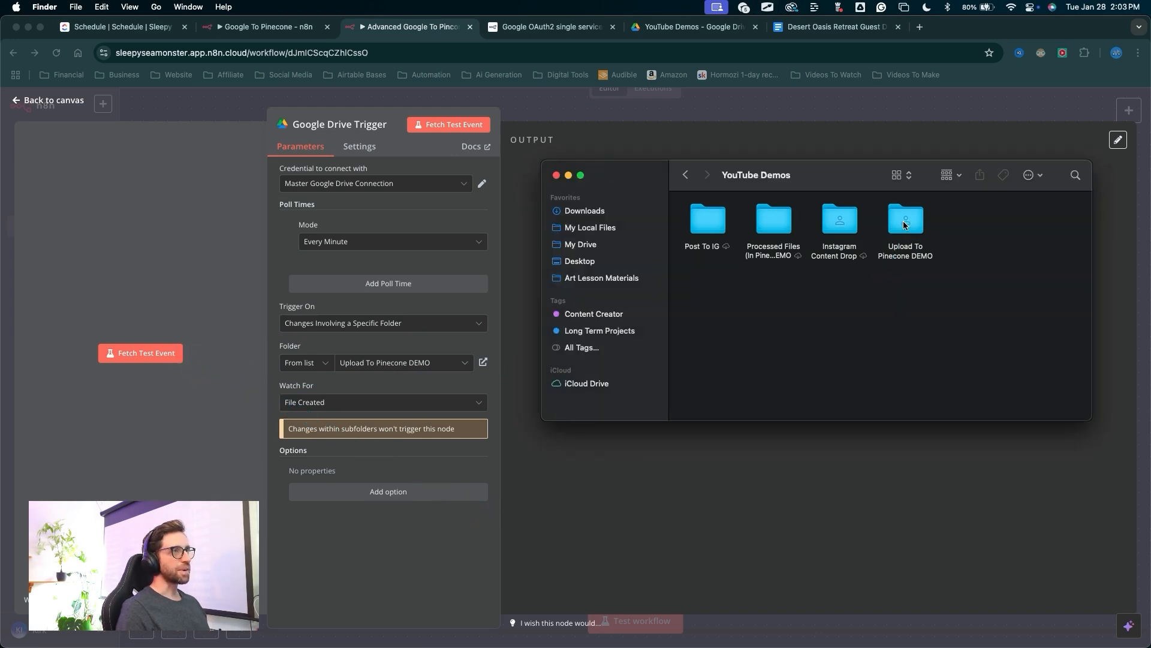
double_click(904, 225)
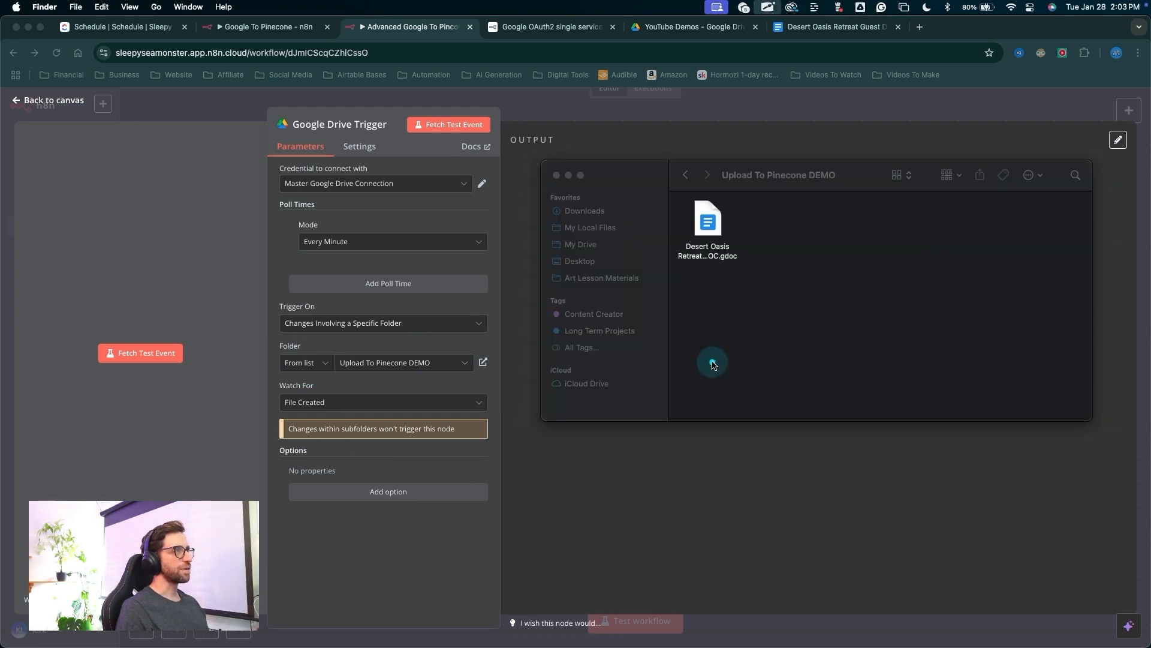
click(556, 175)
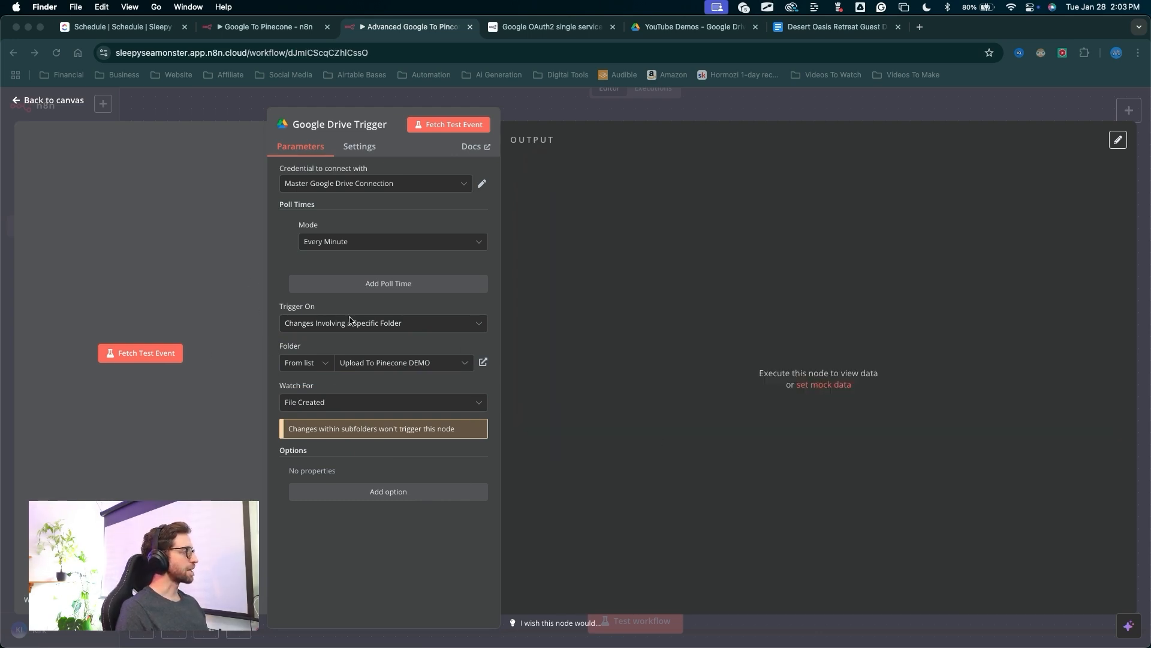
Set the Google Drive trigger's credential to Latest Connection and fetch a test event
drag(209, 180, 166, 314)
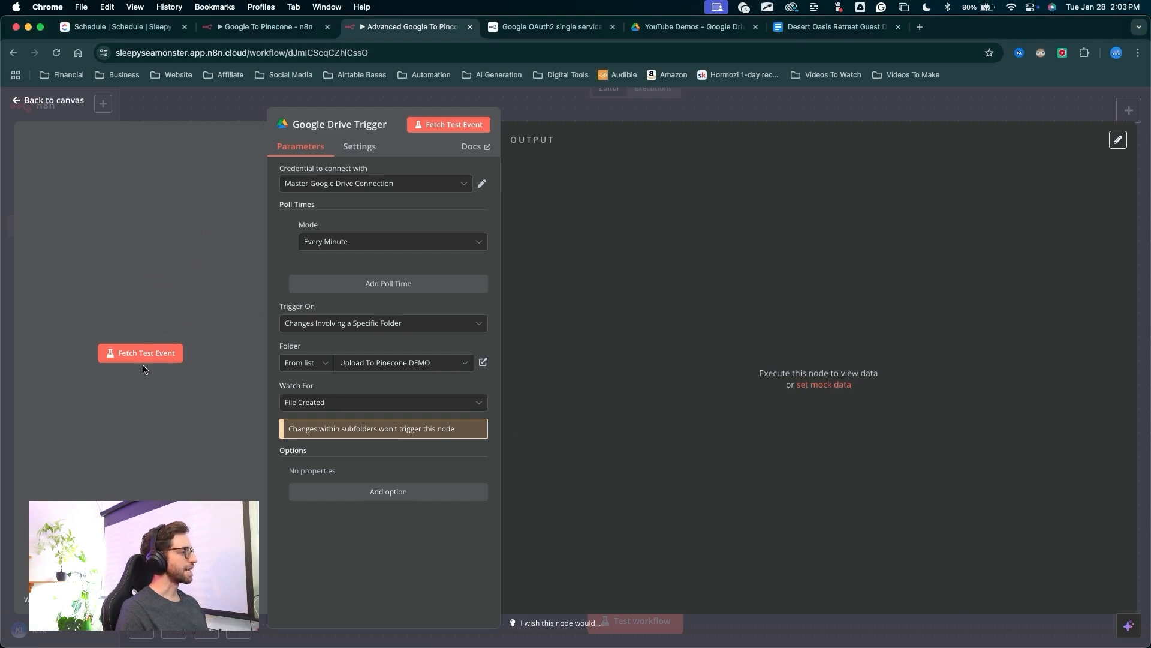
mouse_move(214, 171)
mouse_down()
mouse_move(555, 580)
mouse_move(966, 624)
mouse_move(959, 597)
mouse_move(953, 627)
mouse_move(159, 334)
mouse_move(419, 385)
mouse_move(488, 183)
mouse_move(545, 193)
mouse_move(556, 532)
mouse_move(545, 270)
mouse_up()
drag(499, 238, 625, 511)
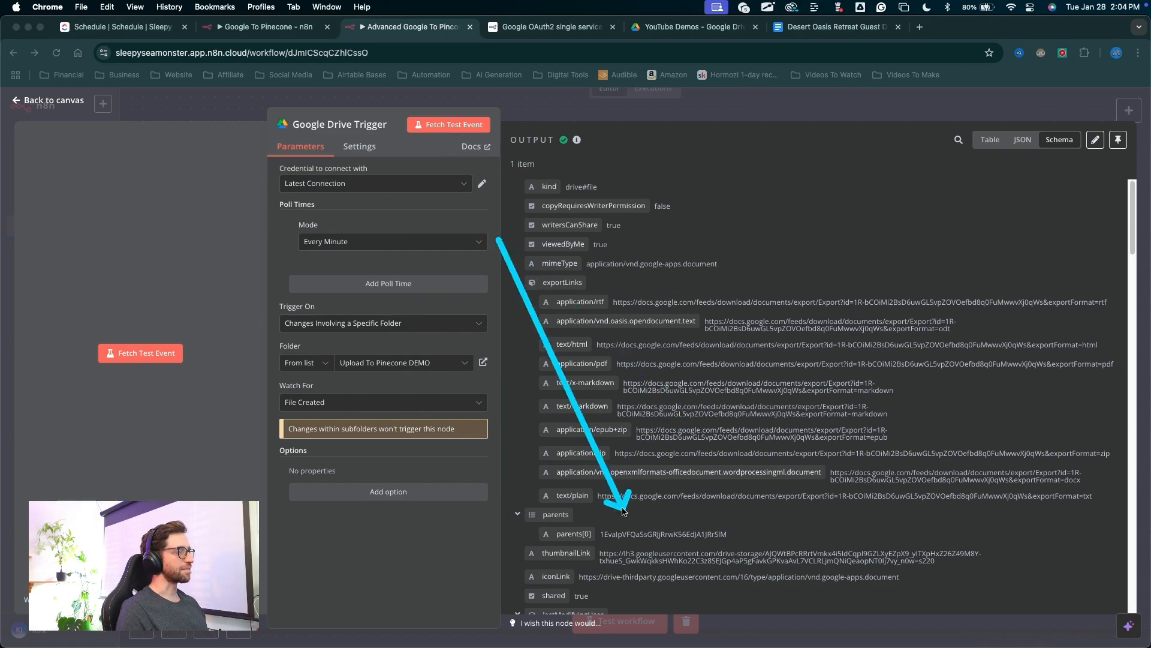
Examine the test event's output down to the file's id and name fields, and return to the canvas
scroll(644, 367, down, 3)
scroll(644, 360, down, 8)
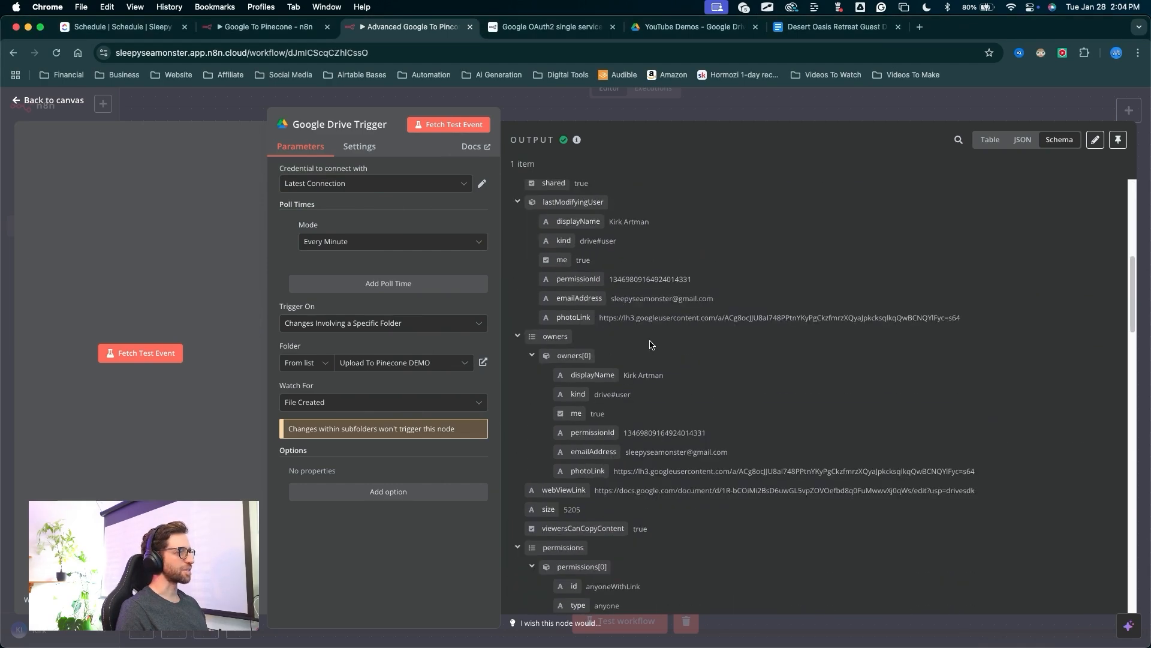
scroll(650, 340, down, 8)
mouse_move(805, 272)
mouse_down()
mouse_move(566, 306)
mouse_move(673, 314)
mouse_move(539, 372)
mouse_move(697, 372)
mouse_move(573, 367)
mouse_move(617, 442)
mouse_move(592, 584)
mouse_move(588, 513)
mouse_move(605, 536)
mouse_up()
key(Escape)
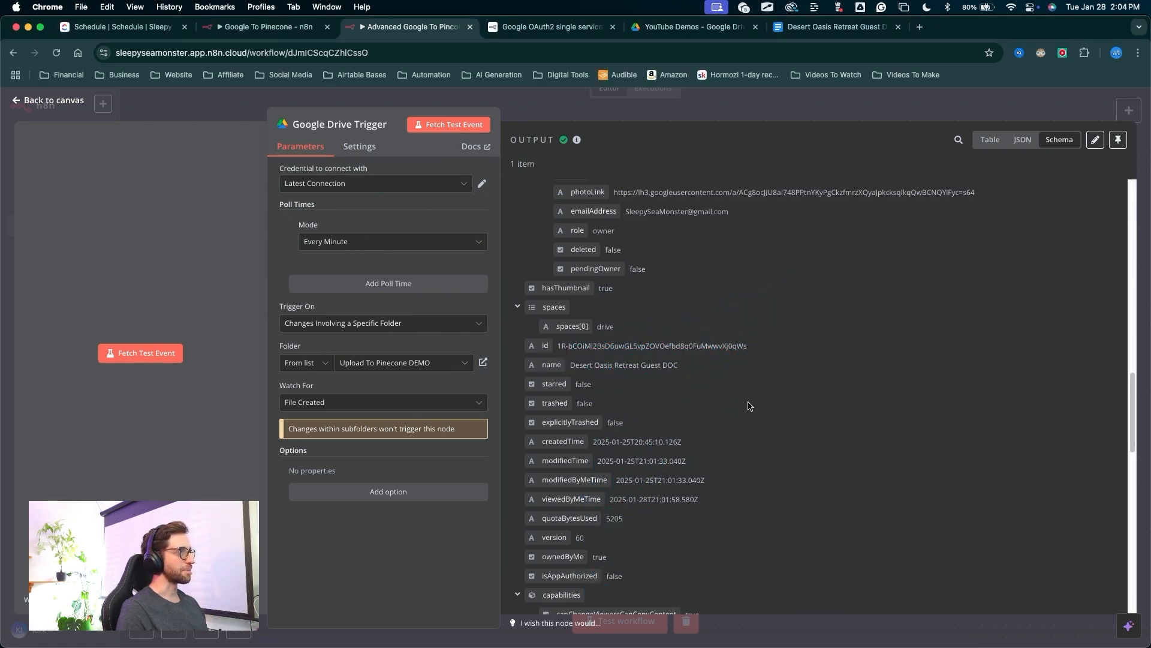
mouse_move(519, 260)
mouse_down()
mouse_move(547, 142)
mouse_move(66, 100)
mouse_up()
key(Escape)
click(64, 102)
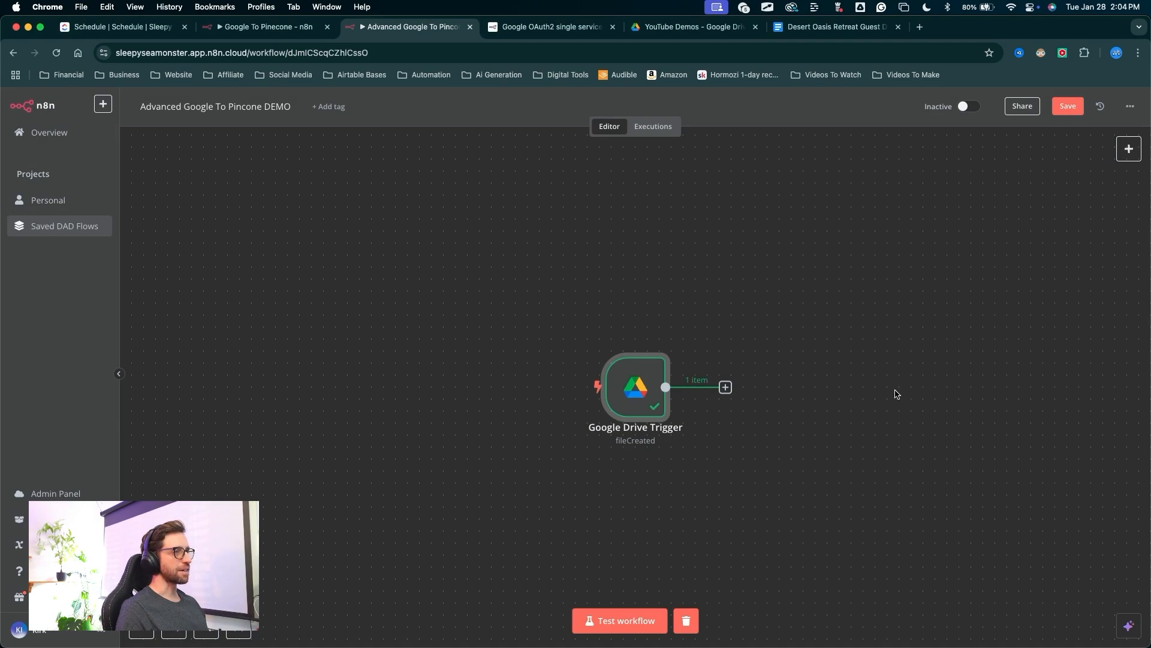
Add a Google Drive node with the Download file action after the Google Drive Trigger
drag(881, 351, 662, 317)
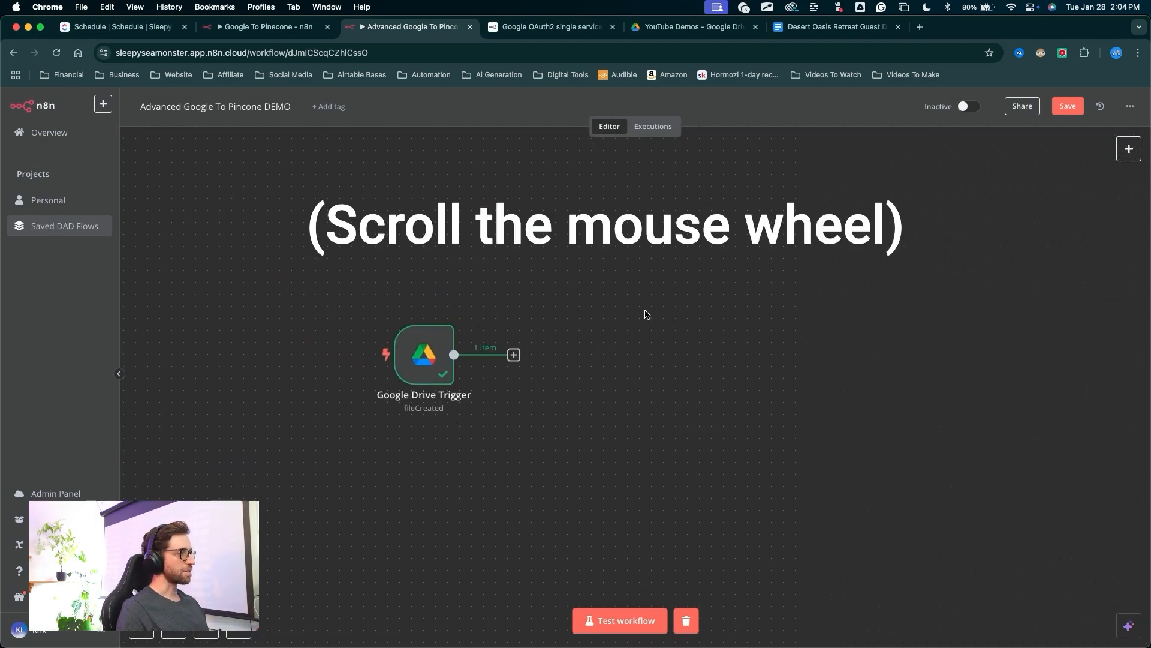
scroll(603, 321, down, 5)
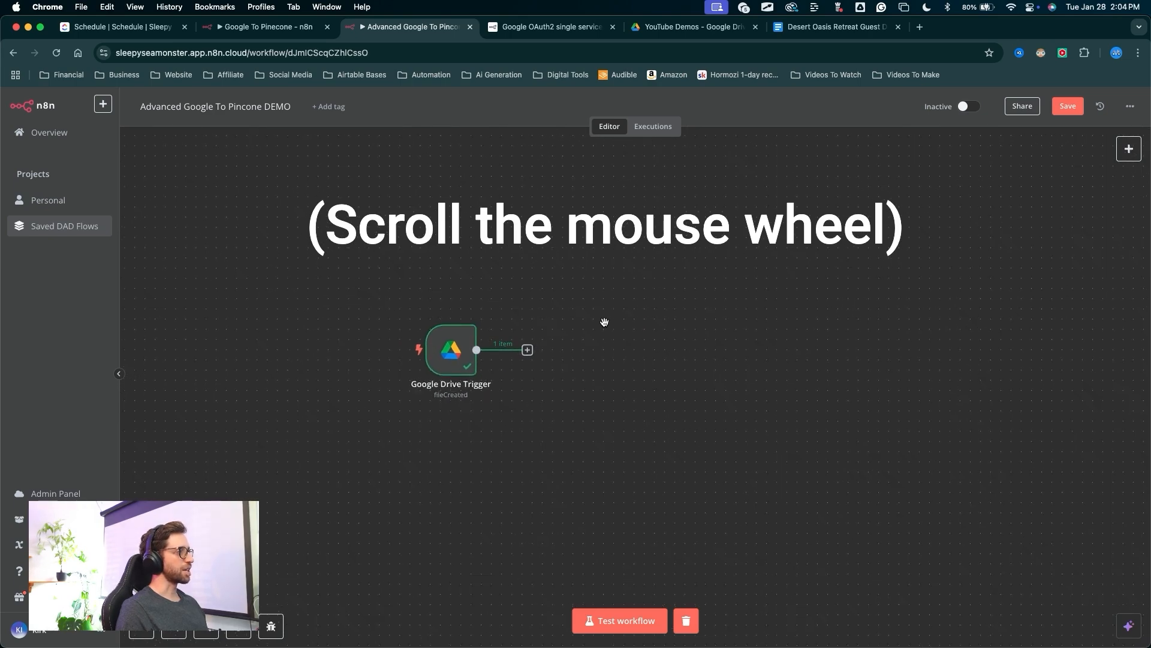
scroll(571, 262, up, 3)
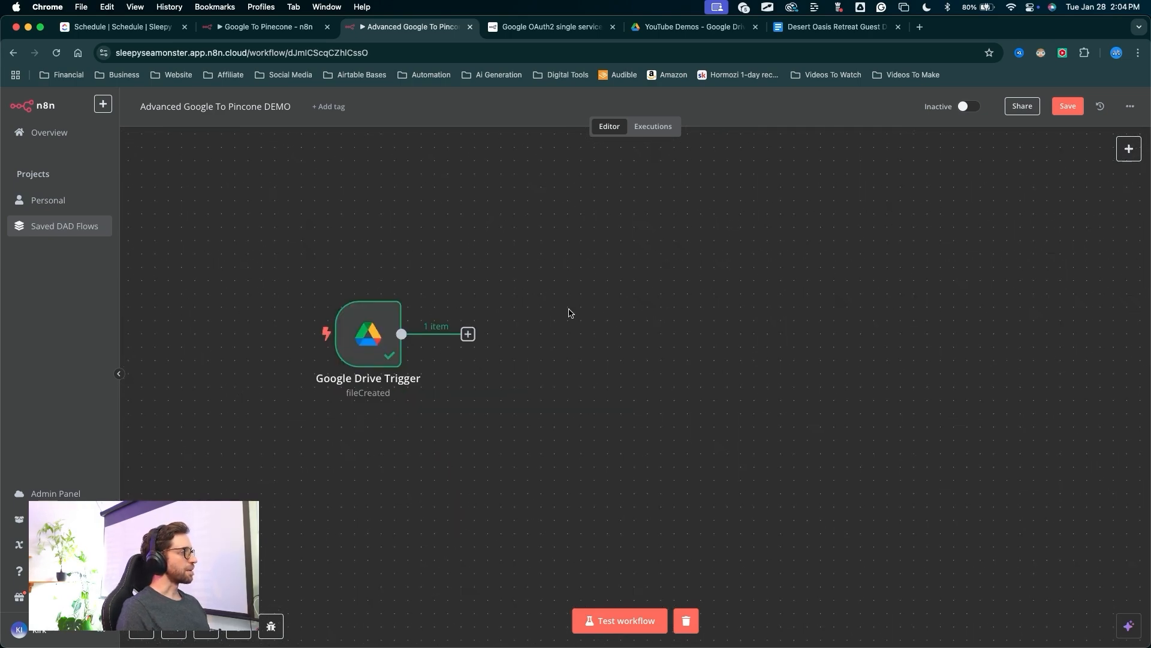
click(510, 457)
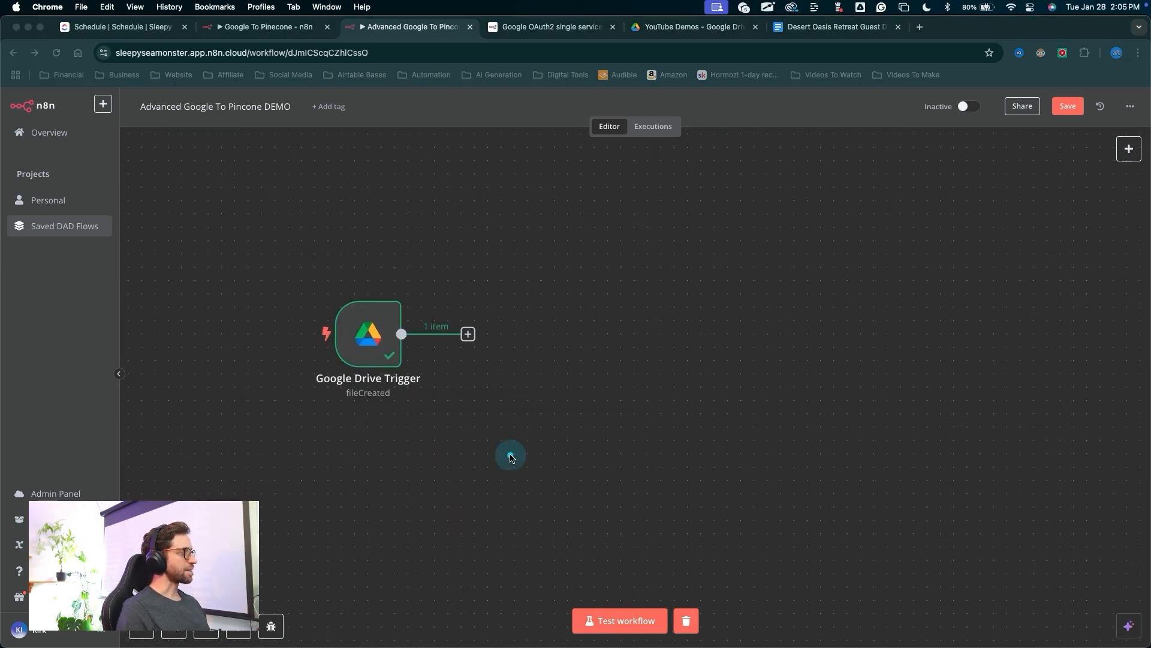
click(468, 334)
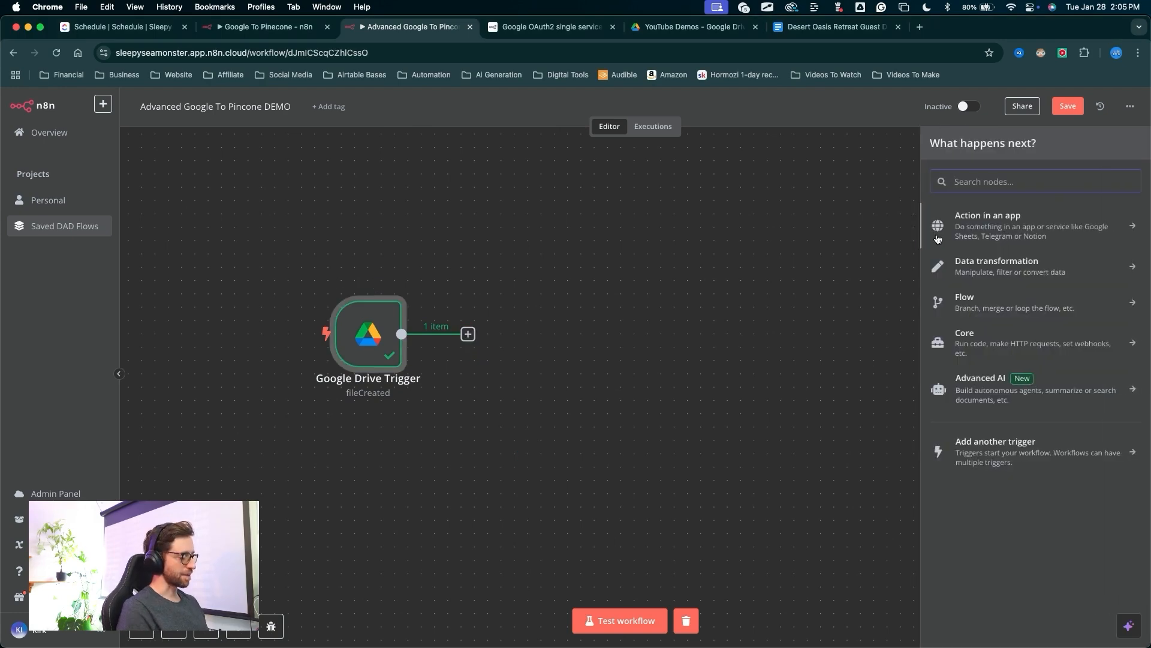
text(goo)
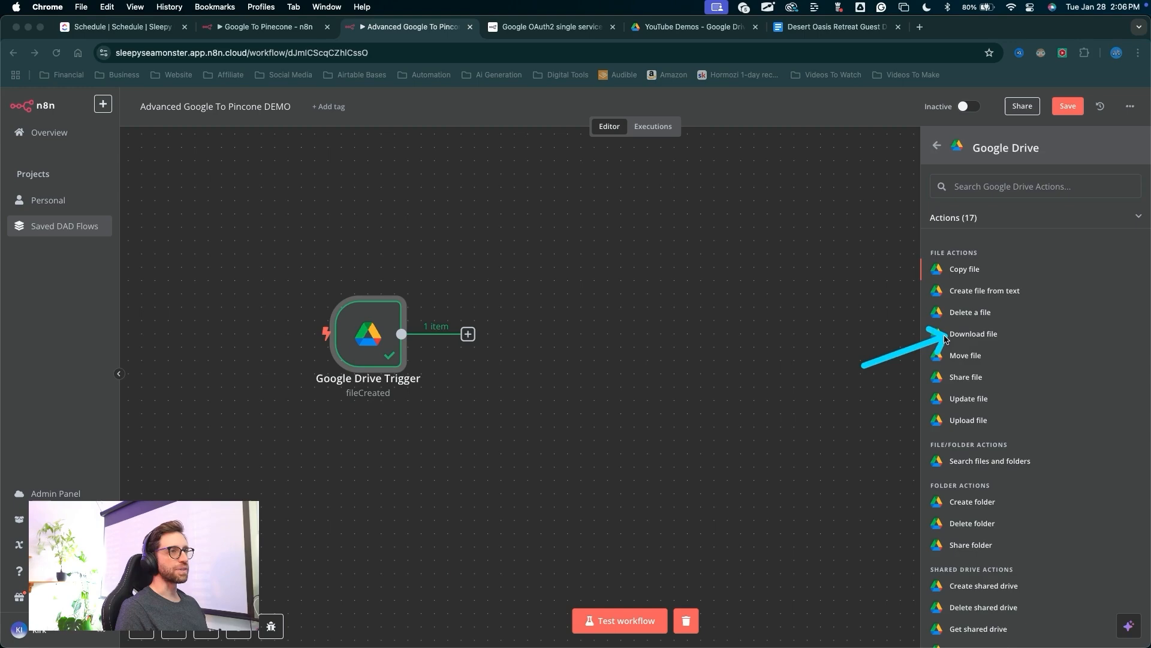
key(Escape)
click(962, 336)
Examine the trigger's input data in schema form down to the id and name fields, and as JSON
mouse_move(599, 489)
mouse_down()
mouse_move(273, 221)
mouse_move(90, 385)
mouse_move(210, 206)
mouse_move(307, 411)
mouse_move(108, 150)
mouse_move(51, 141)
mouse_move(154, 172)
mouse_move(46, 161)
mouse_move(146, 442)
mouse_move(157, 281)
mouse_up()
scroll(176, 342, down, 10)
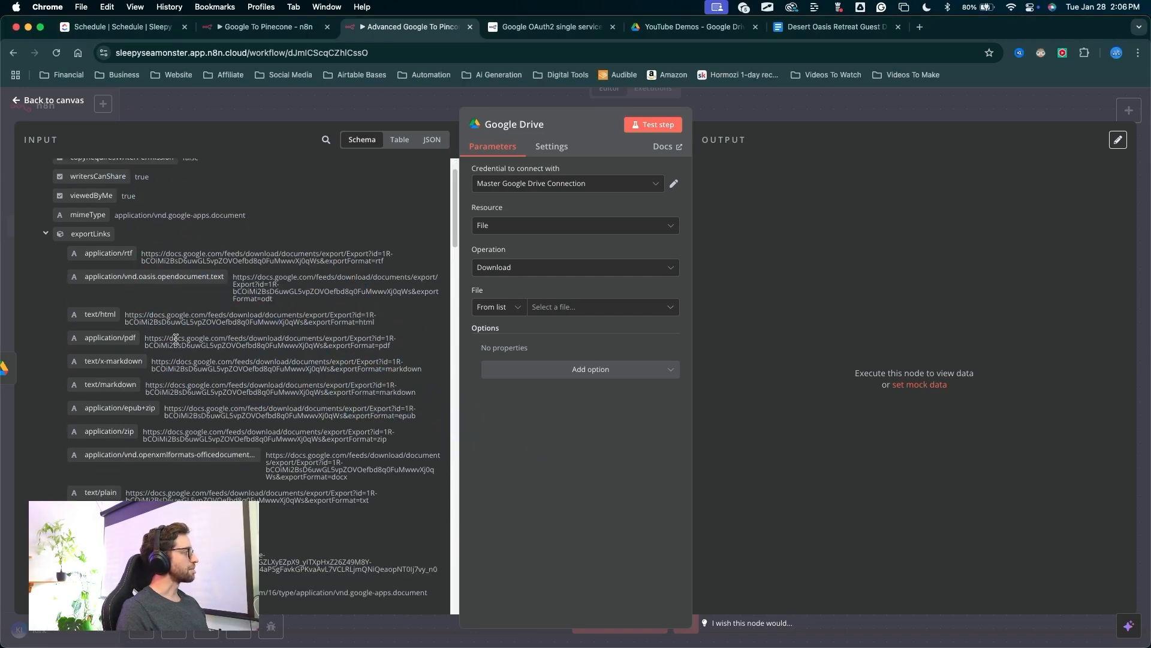
scroll(176, 342, down, 10)
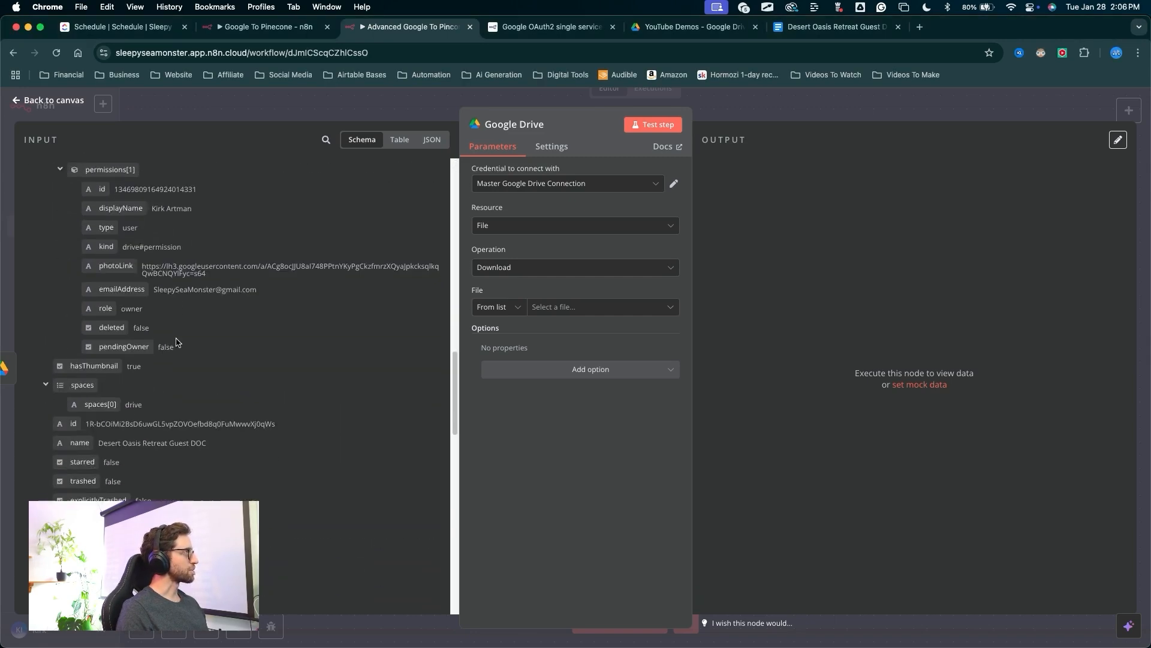
mouse_move(394, 326)
mouse_down()
mouse_move(435, 173)
mouse_move(393, 148)
mouse_move(404, 155)
mouse_up()
click(432, 140)
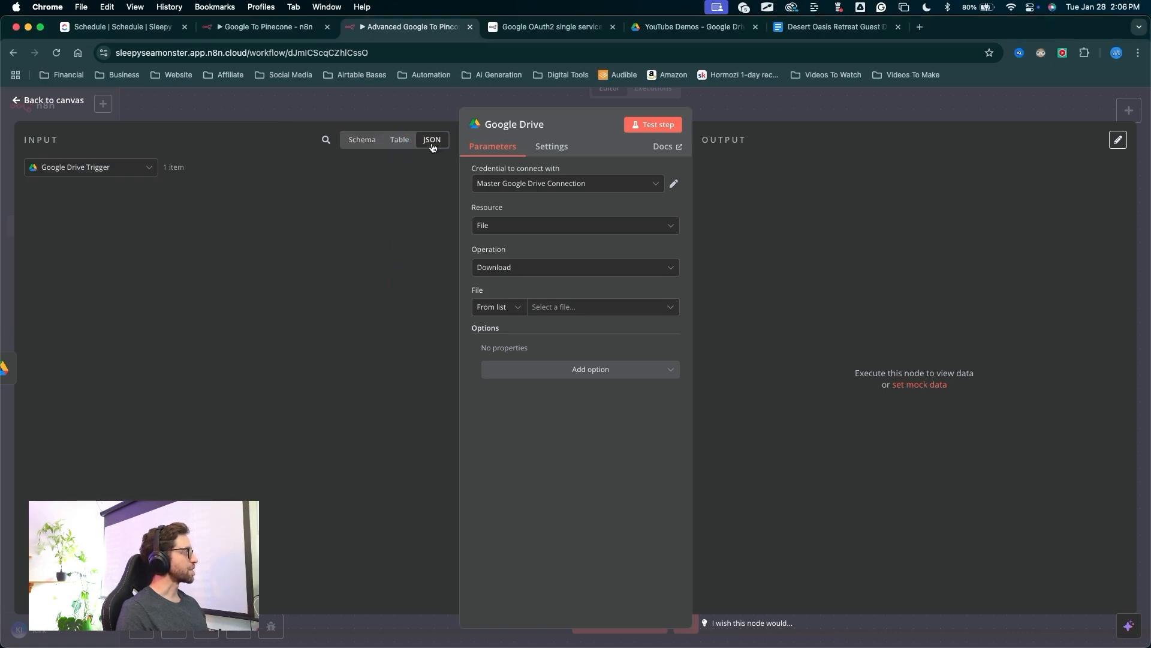
scroll(214, 366, down, 15)
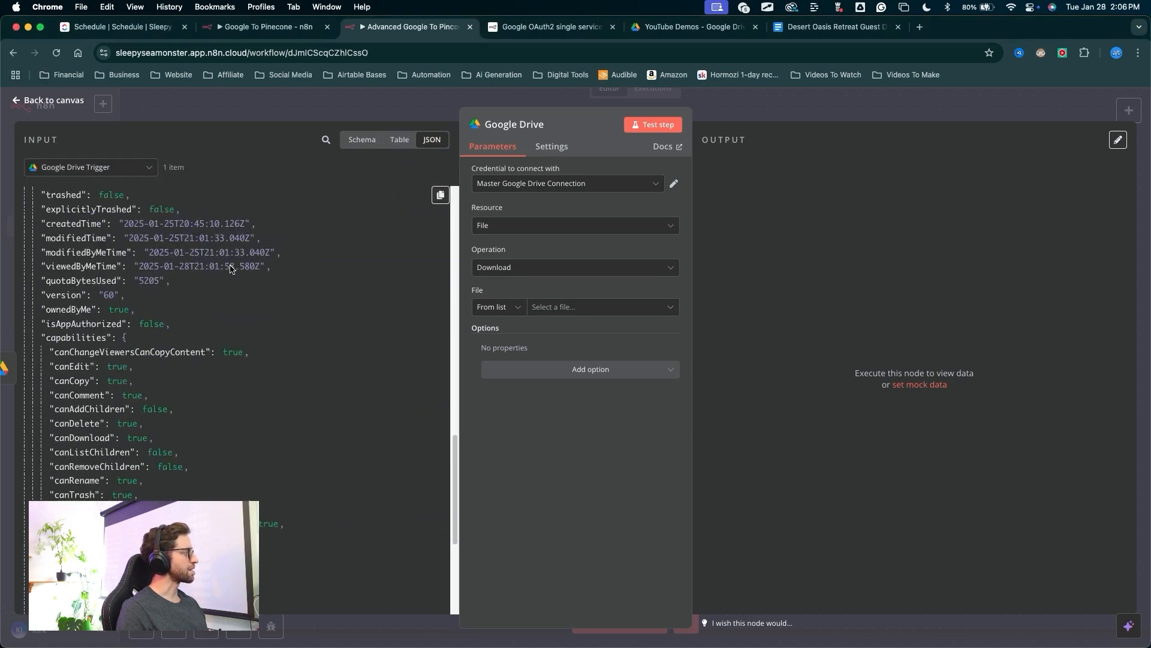
drag(202, 340, 95, 161)
key(Escape)
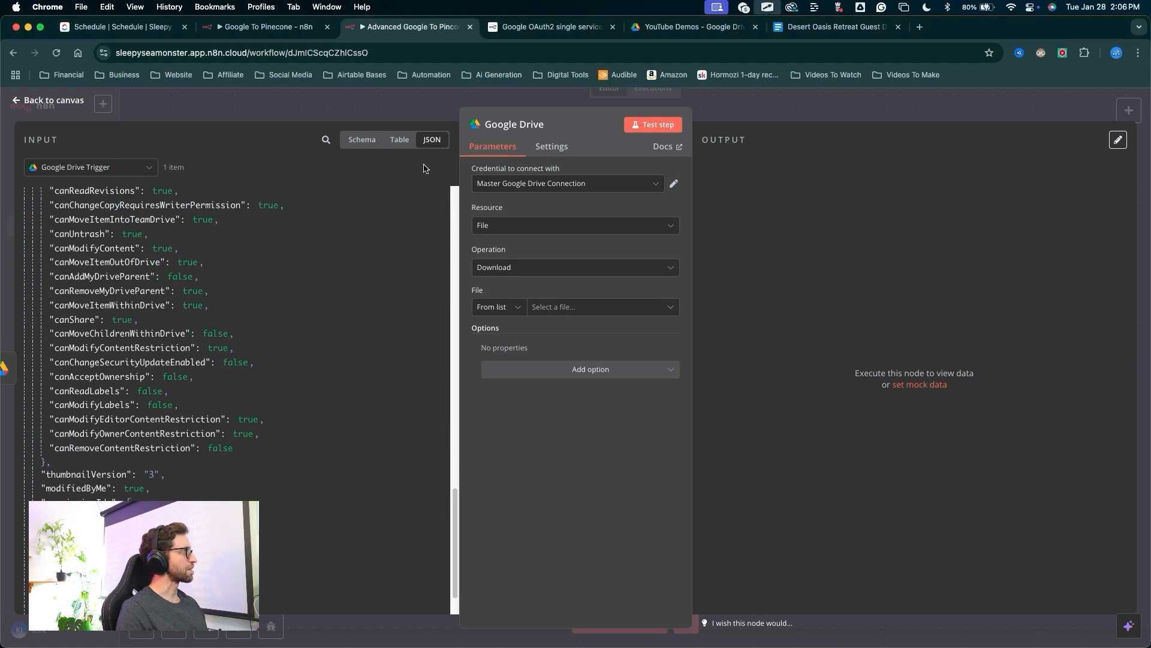
Examine the same input data as a table and return to its schema view
click(404, 140)
drag(331, 303, 361, 151)
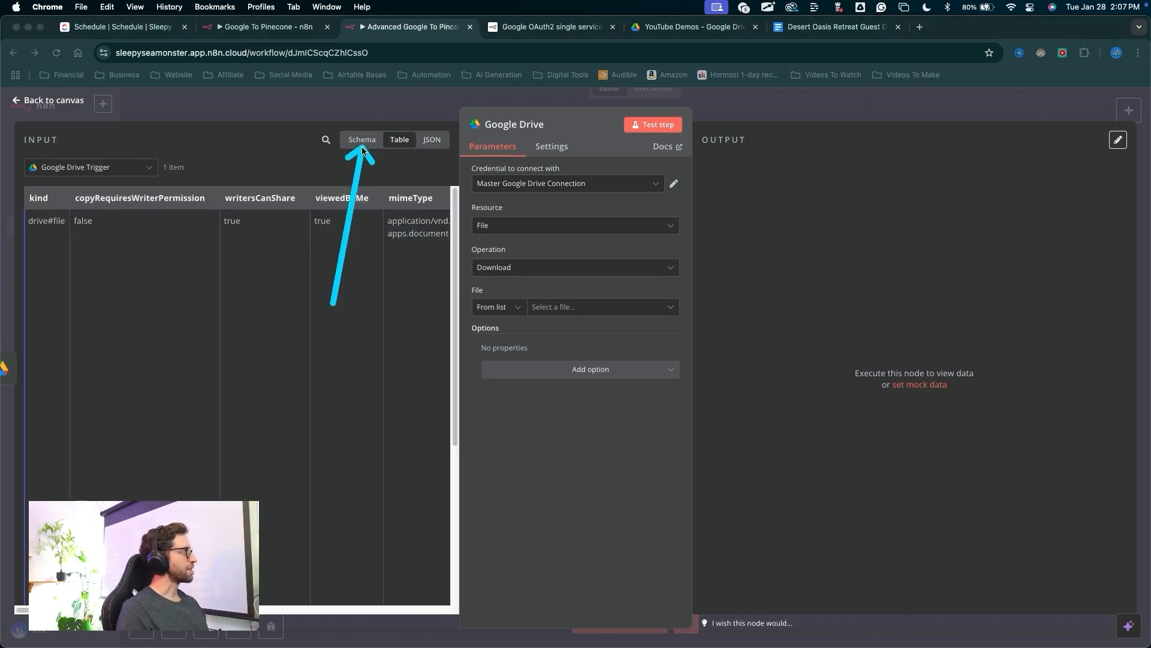
key(Escape)
click(362, 150)
mouse_move(305, 193)
mouse_down()
mouse_move(146, 200)
mouse_move(210, 288)
mouse_move(131, 355)
mouse_move(107, 393)
mouse_up()
key(Escape)
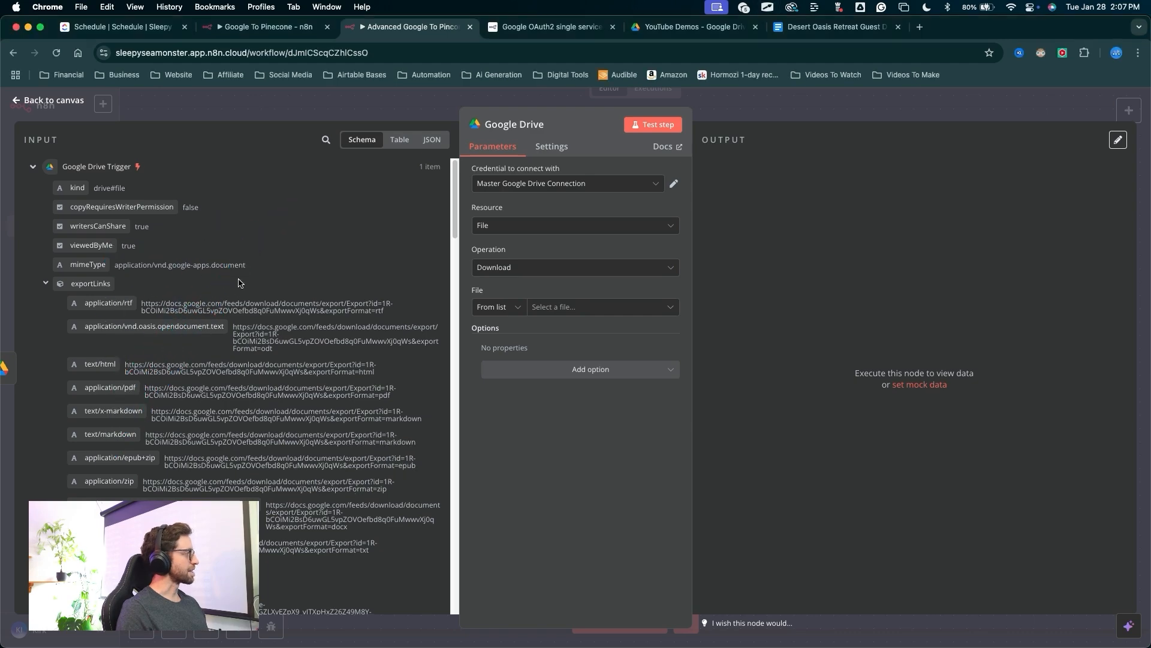
scroll(239, 276, down, 4)
scroll(239, 270, up, 6)
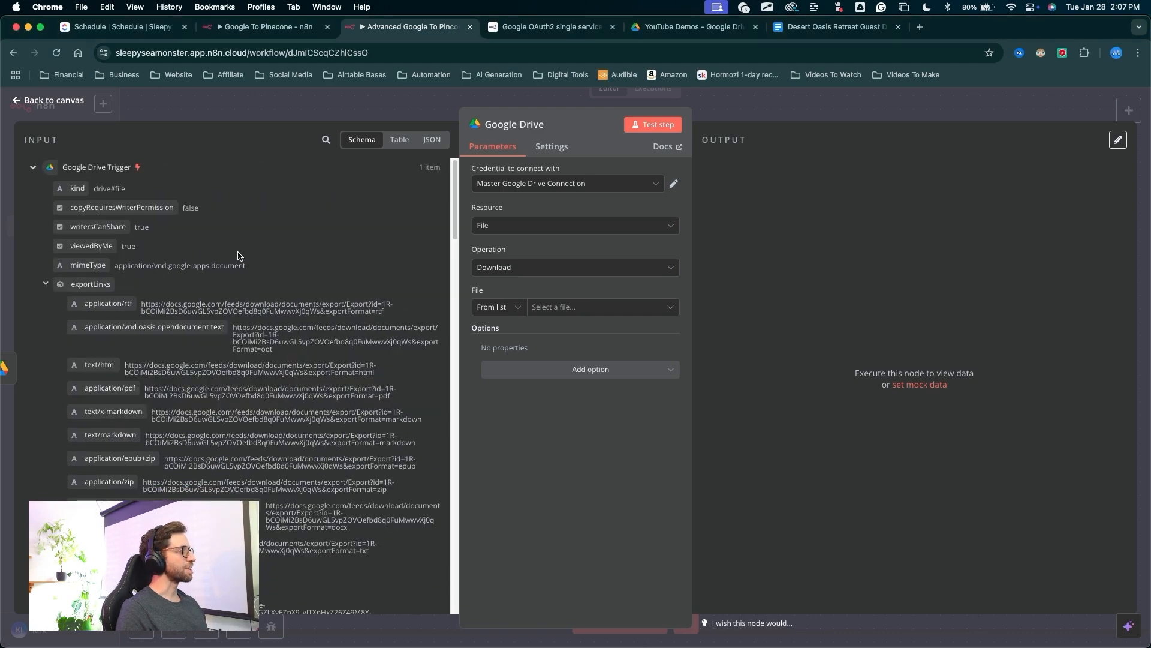
Choose the file to download By ID and map the trigger's id field into it as {{ $json.id }}
mouse_move(174, 249)
mouse_down()
mouse_move(456, 161)
mouse_move(540, 120)
mouse_move(467, 128)
mouse_move(460, 244)
mouse_move(484, 259)
mouse_up()
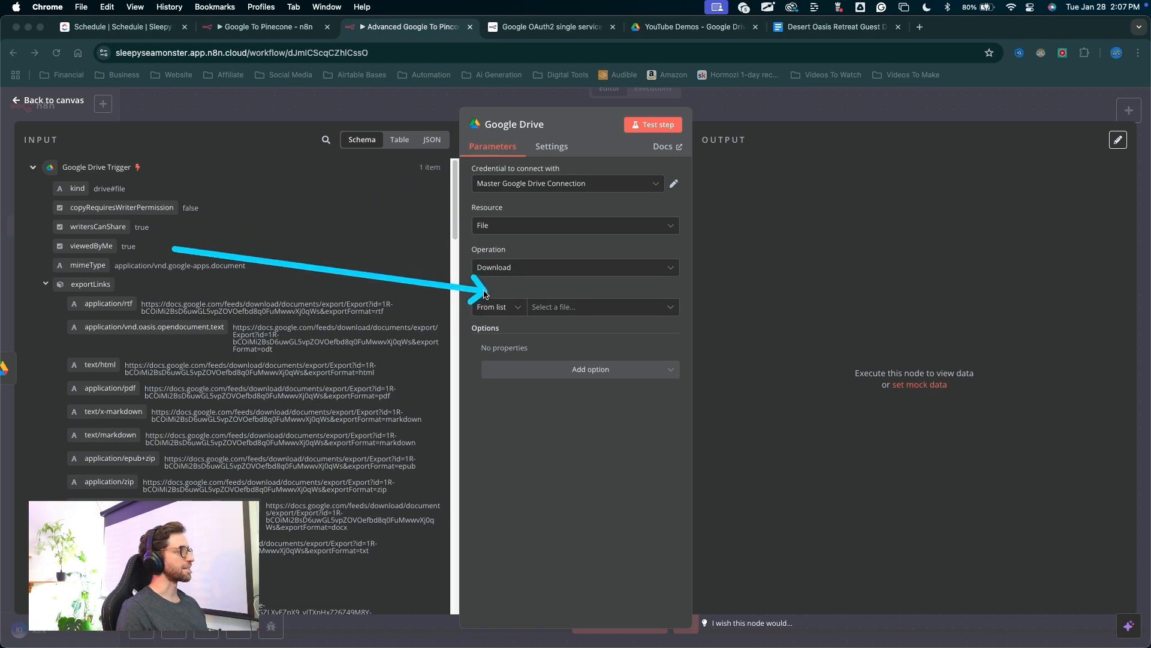
click(493, 306)
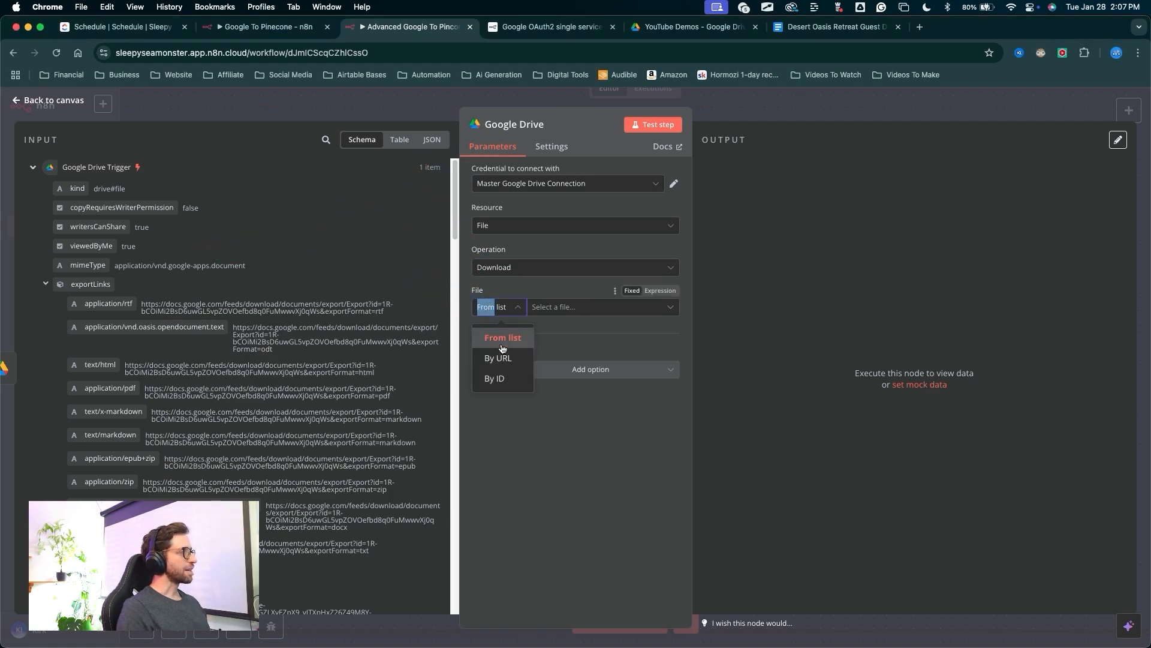
click(497, 379)
scroll(161, 256, down, 10)
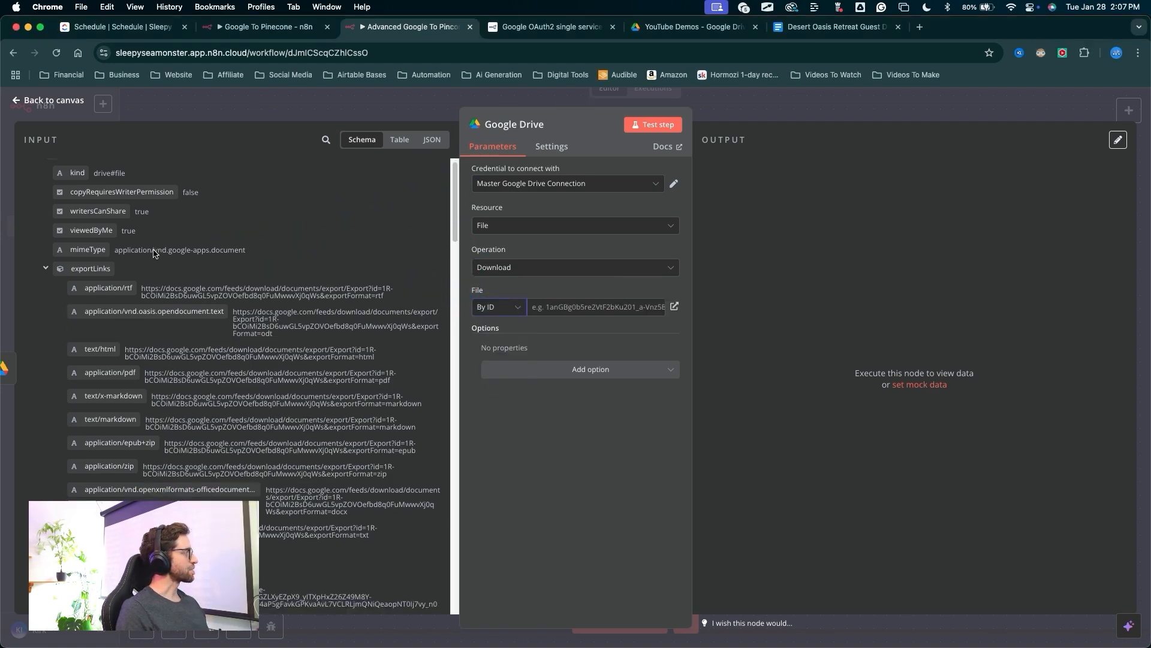
scroll(156, 254, down, 10)
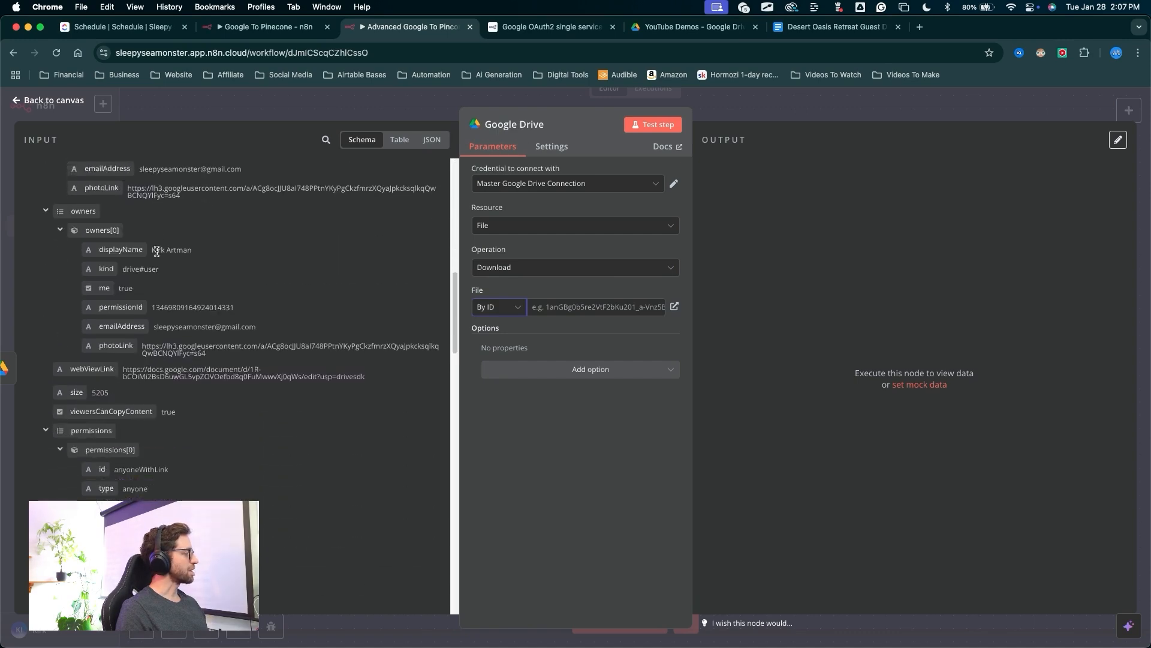
scroll(157, 254, down, 3)
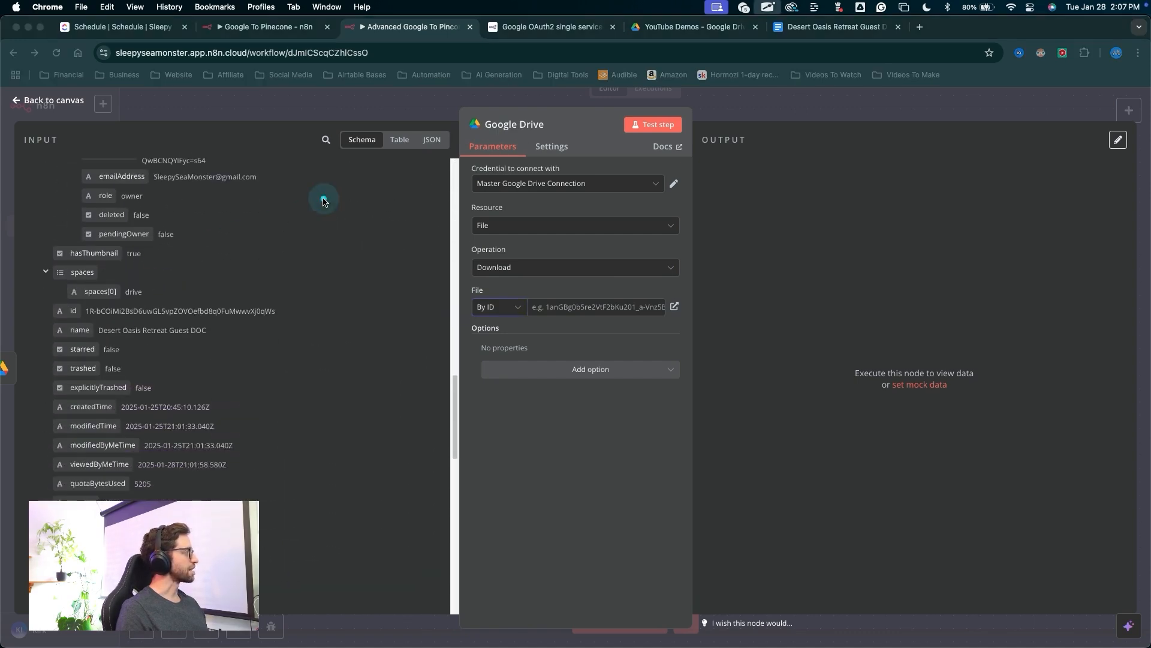
mouse_move(322, 196)
mouse_down()
mouse_move(101, 279)
mouse_move(74, 309)
mouse_up()
key(Escape)
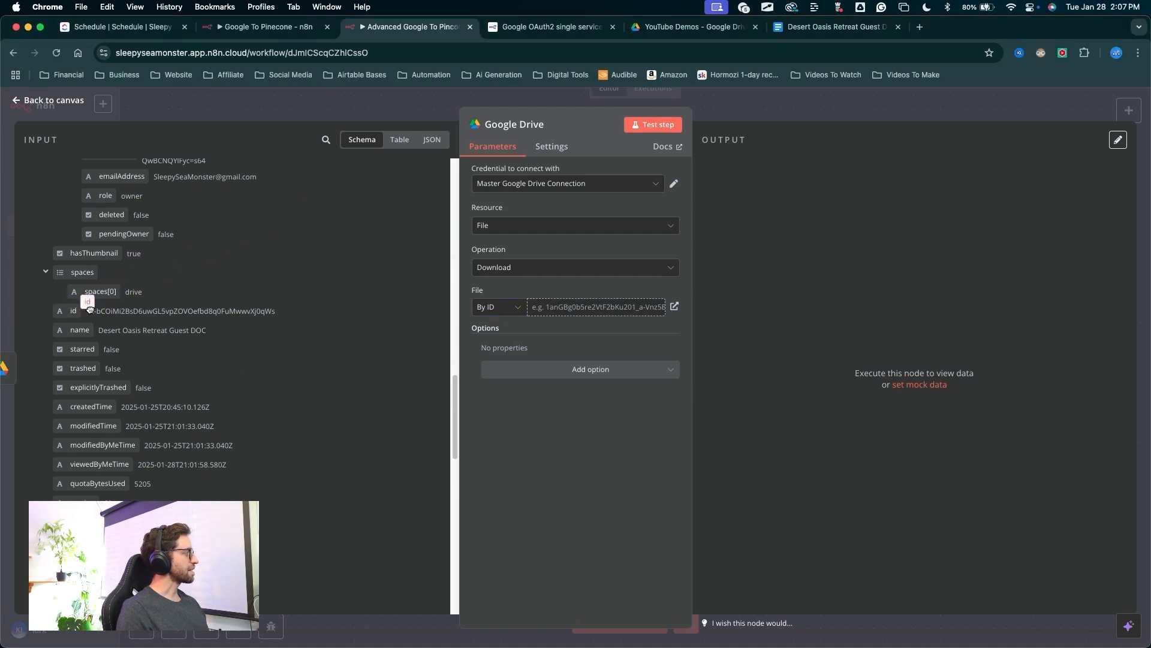
drag(479, 312, 482, 310)
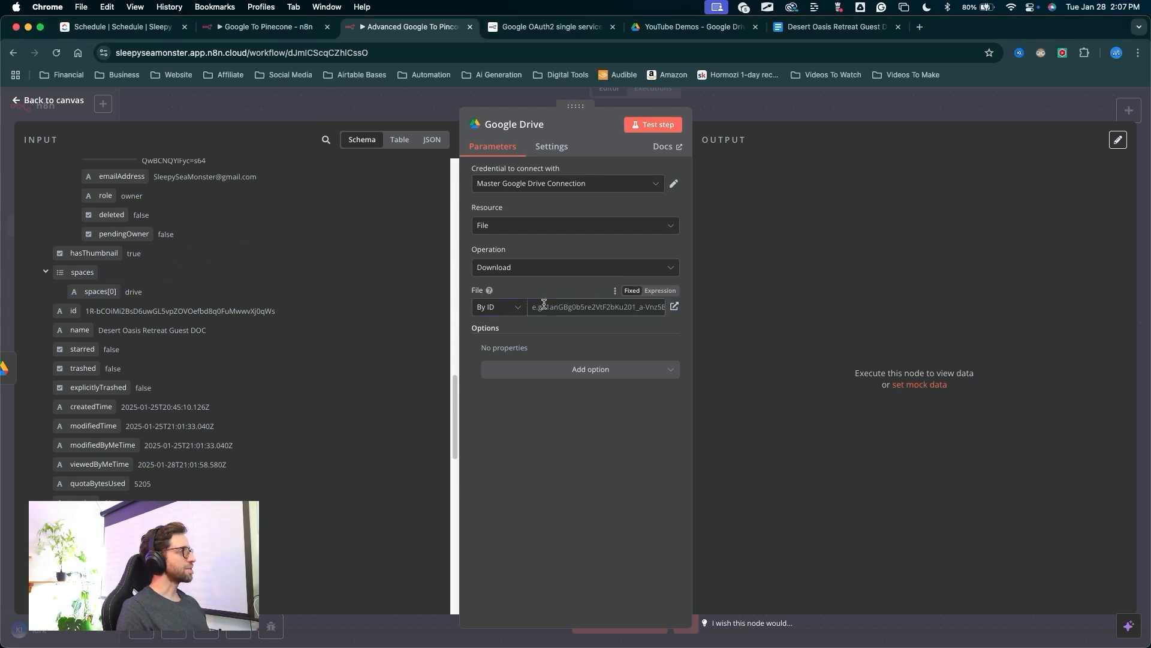
mouse_move(510, 459)
mouse_down()
mouse_move(511, 303)
mouse_move(583, 307)
mouse_up()
mouse_move(561, 480)
mouse_down()
mouse_move(129, 311)
mouse_move(257, 335)
mouse_move(522, 335)
mouse_move(586, 281)
mouse_move(545, 142)
mouse_move(573, 253)
mouse_up()
key(Escape)
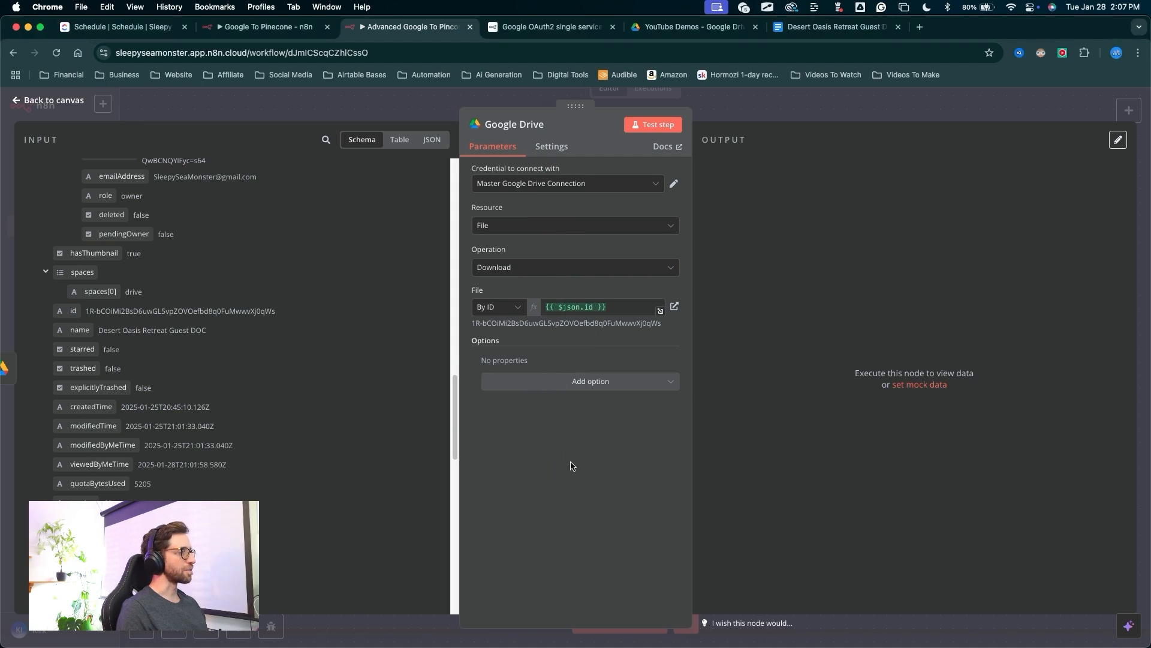
Add a Google File Conversion option with a conversion that downloads Google Docs as Text (txt)
mouse_move(550, 537)
mouse_down()
mouse_move(534, 387)
mouse_move(522, 372)
mouse_move(560, 385)
mouse_up()
key(Escape)
click(562, 388)
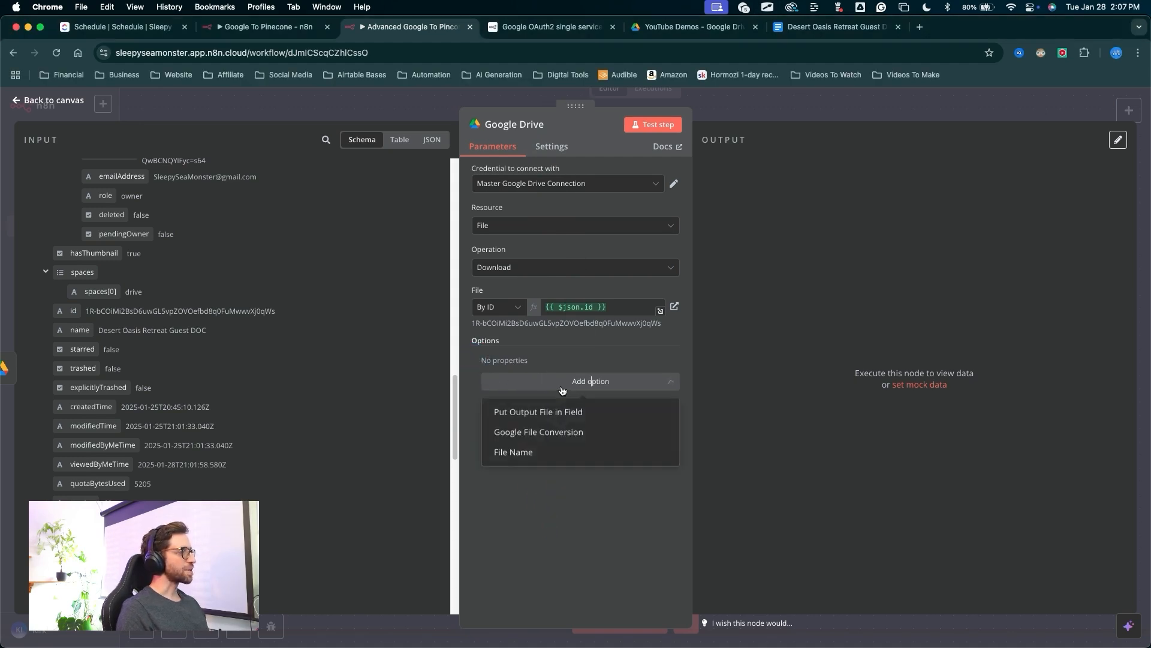
click(532, 434)
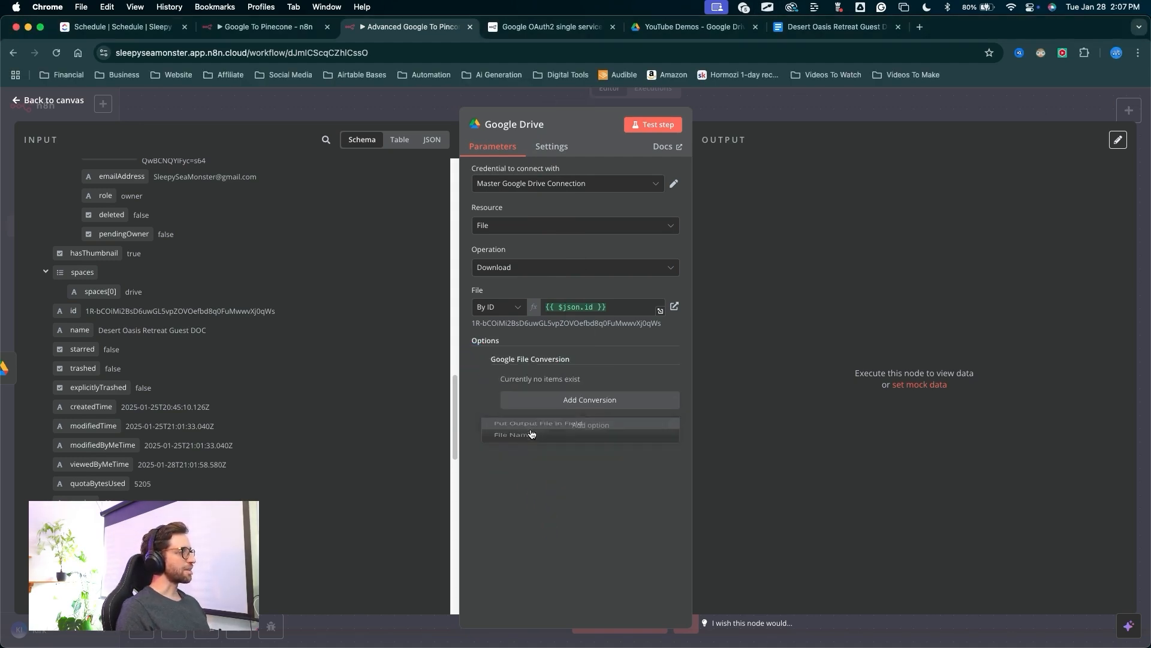
drag(391, 416, 437, 416)
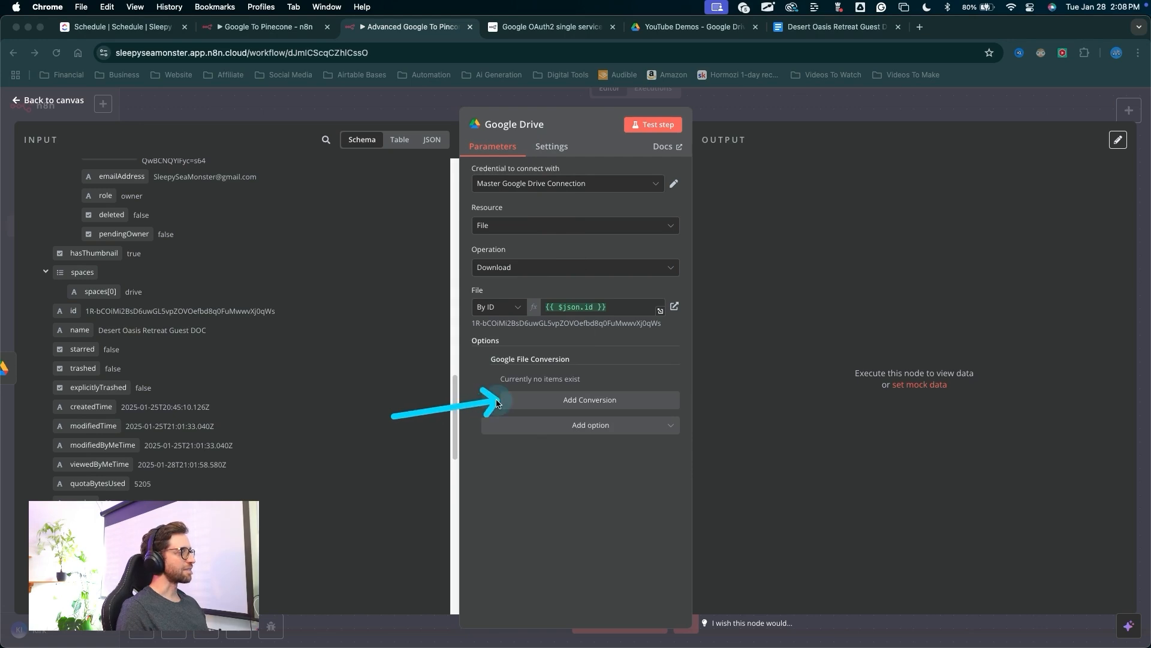
click(497, 400)
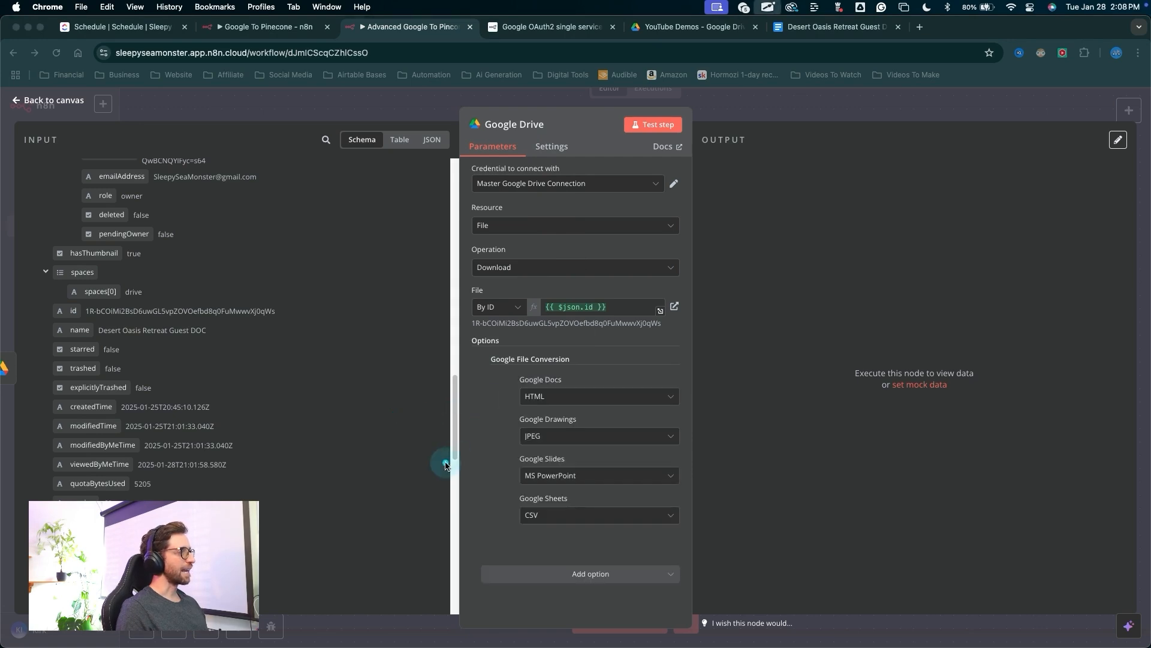
click(542, 396)
click(555, 532)
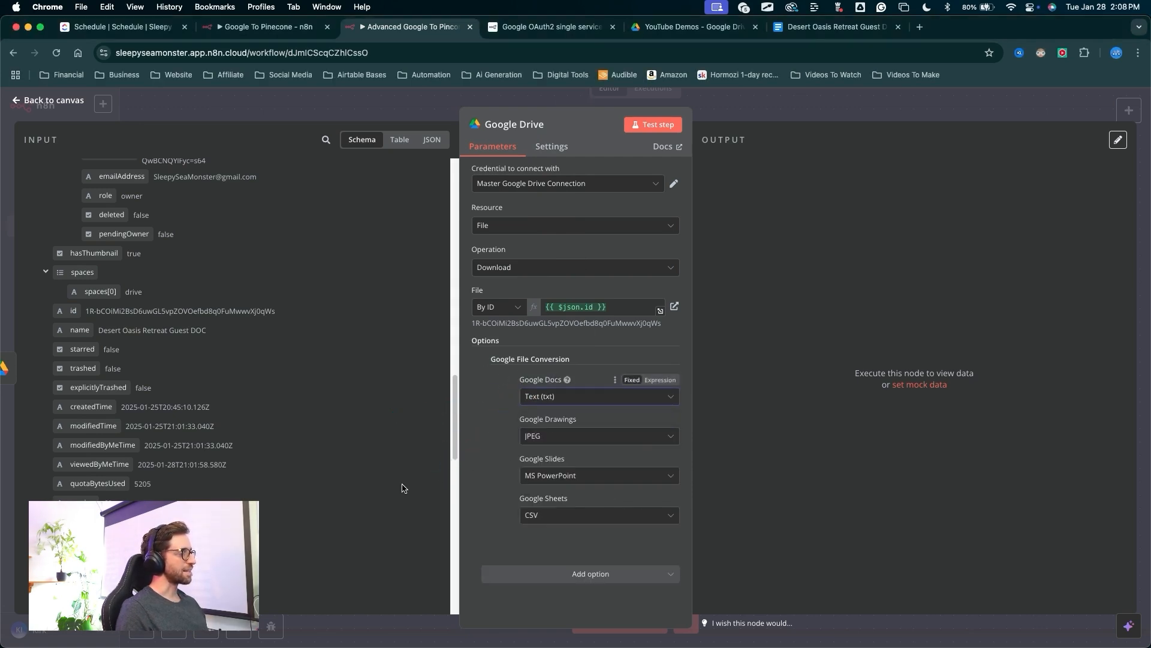
Test the download node using the Latest Connection credential, with Google Drawings converted to PNG
mouse_move(362, 507)
mouse_down()
mouse_move(519, 397)
mouse_move(261, 259)
mouse_move(111, 336)
mouse_move(131, 431)
mouse_move(504, 411)
mouse_move(517, 401)
mouse_up()
drag(609, 341, 646, 132)
mouse_move(828, 533)
mouse_down()
mouse_move(586, 387)
mouse_move(66, 456)
mouse_move(435, 155)
mouse_move(822, 480)
mouse_move(808, 336)
mouse_move(1038, 274)
mouse_move(1009, 158)
mouse_move(832, 299)
mouse_move(821, 329)
mouse_up()
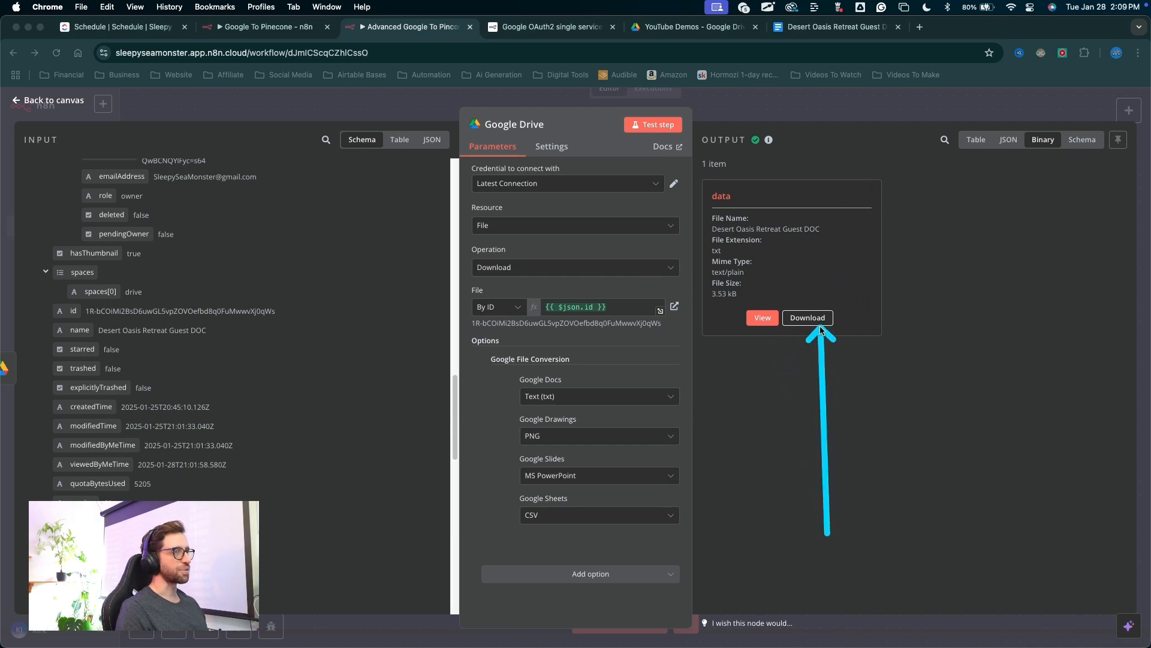
Examine the download node's output in schema form and return to the canvas
mouse_move(943, 396)
mouse_down()
mouse_move(1110, 154)
mouse_move(984, 183)
mouse_move(1076, 161)
mouse_move(1013, 133)
mouse_move(755, 153)
mouse_move(1083, 154)
mouse_up()
click(1082, 140)
drag(874, 155, 865, 384)
scroll(865, 384, down, 1)
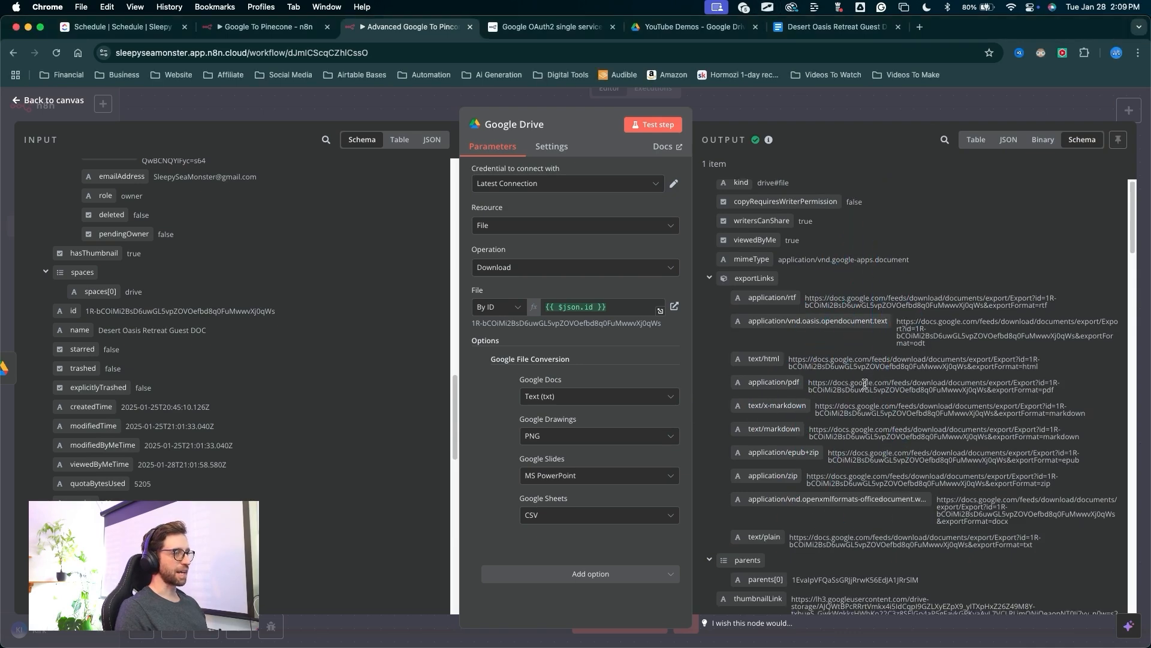
scroll(865, 383, down, 3)
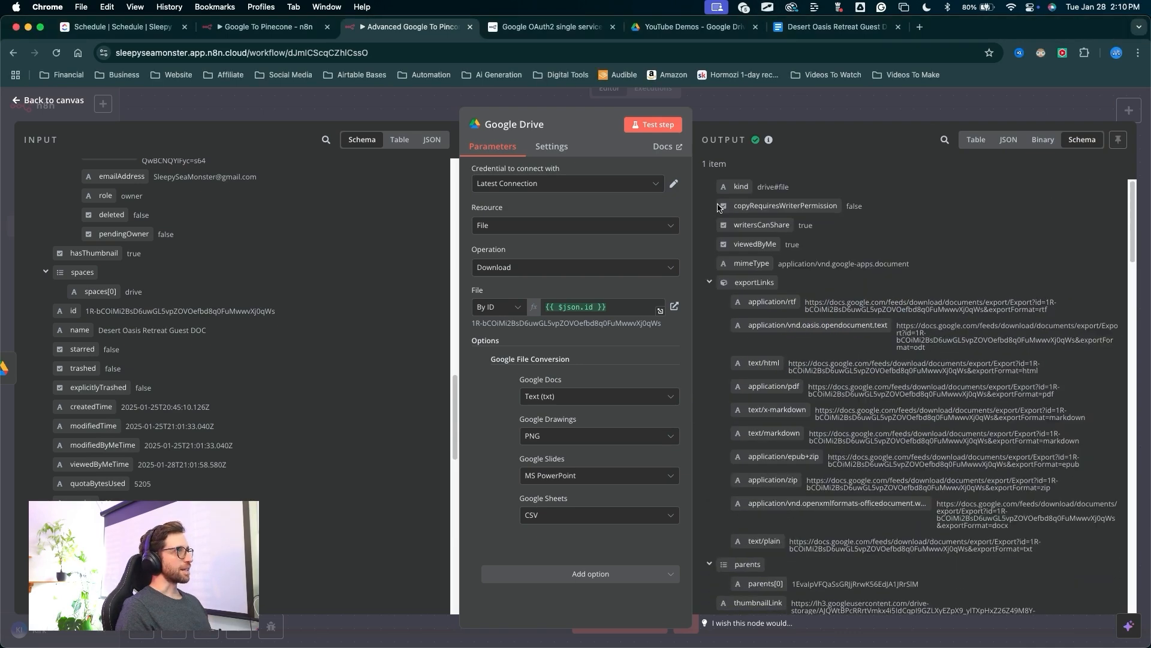
drag(718, 214, 779, 99)
click(773, 105)
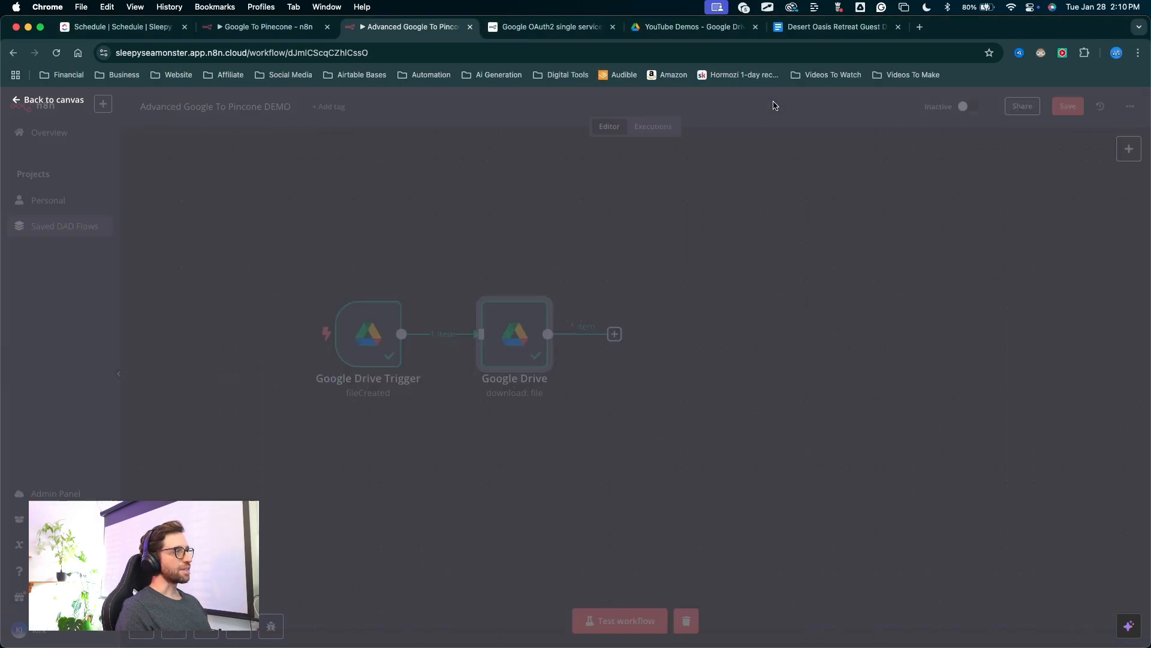
Add an Extract from File node with the Extract From Text File operation after the Google Drive download node
drag(603, 502, 628, 346)
click(614, 333)
text(ex)
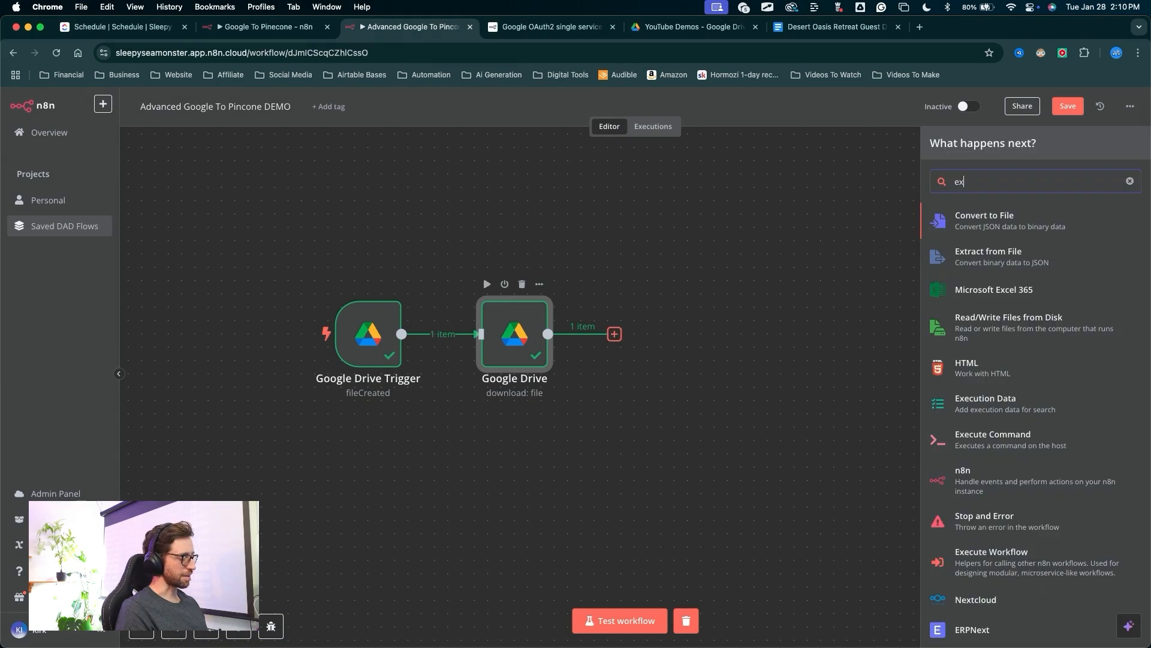
text(c)
mouse_move(759, 338)
mouse_down()
mouse_move(918, 289)
mouse_move(964, 257)
mouse_up()
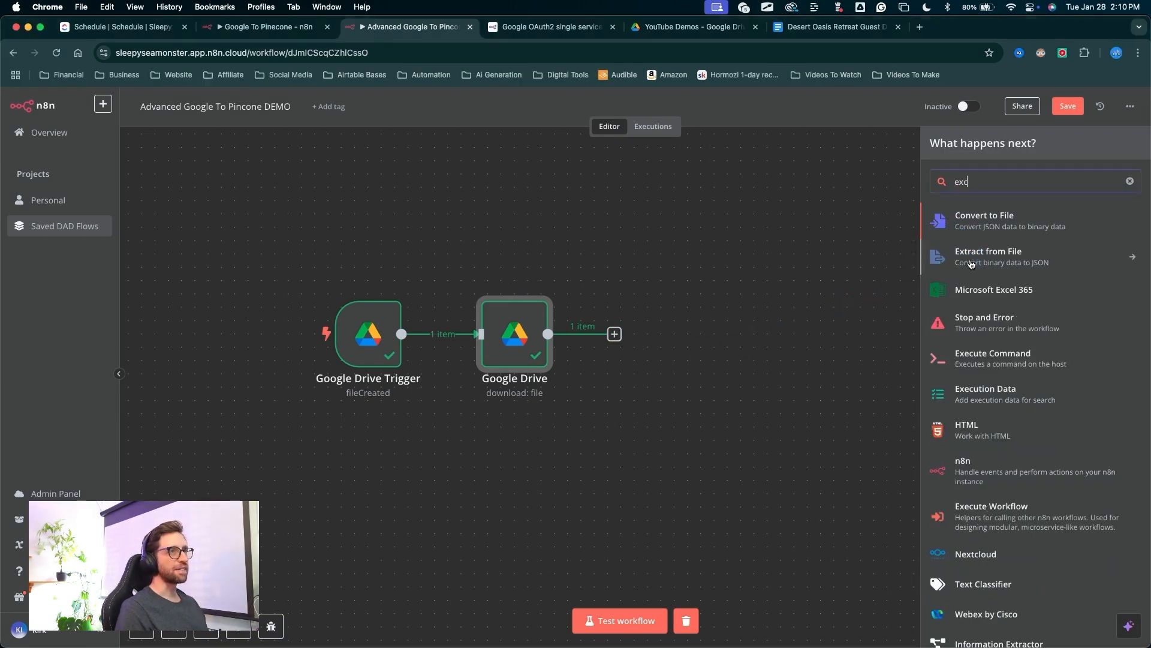
click(967, 258)
mouse_move(790, 374)
mouse_down()
mouse_move(902, 289)
mouse_move(932, 293)
mouse_move(937, 403)
mouse_up()
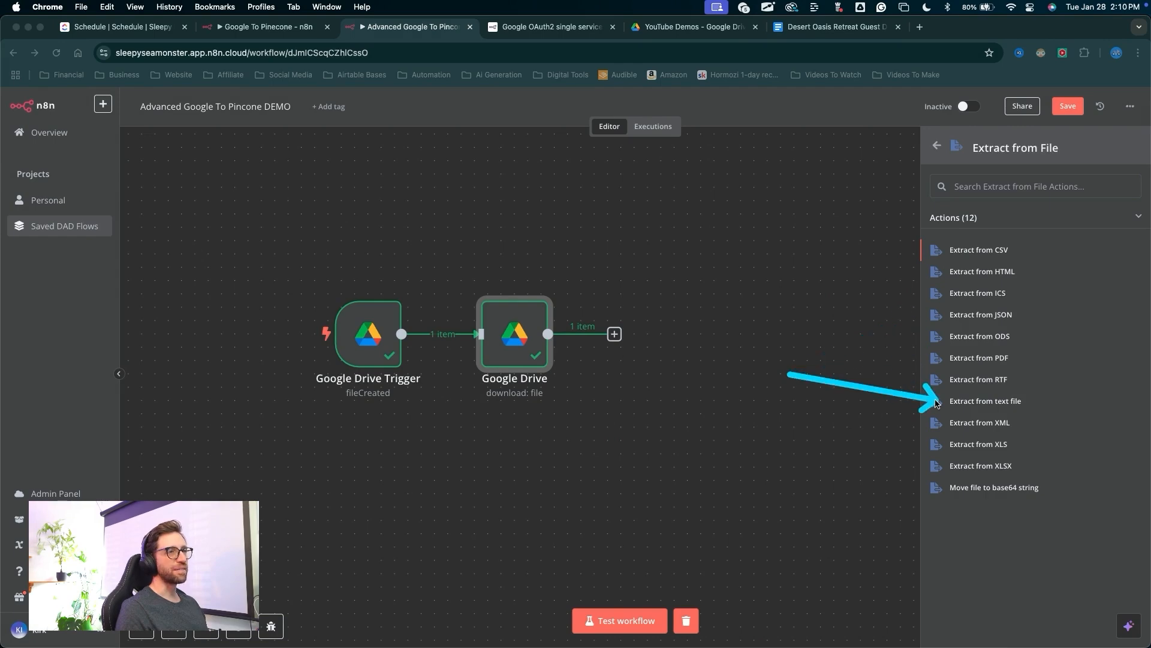
click(939, 405)
mouse_move(396, 427)
mouse_down()
mouse_move(322, 128)
mouse_move(52, 380)
mouse_move(211, 431)
mouse_move(71, 176)
mouse_move(42, 150)
mouse_move(104, 176)
mouse_move(129, 300)
mouse_move(179, 178)
mouse_move(333, 281)
mouse_move(523, 165)
mouse_move(524, 137)
mouse_move(579, 186)
mouse_move(565, 185)
mouse_move(630, 180)
mouse_move(648, 131)
mouse_up()
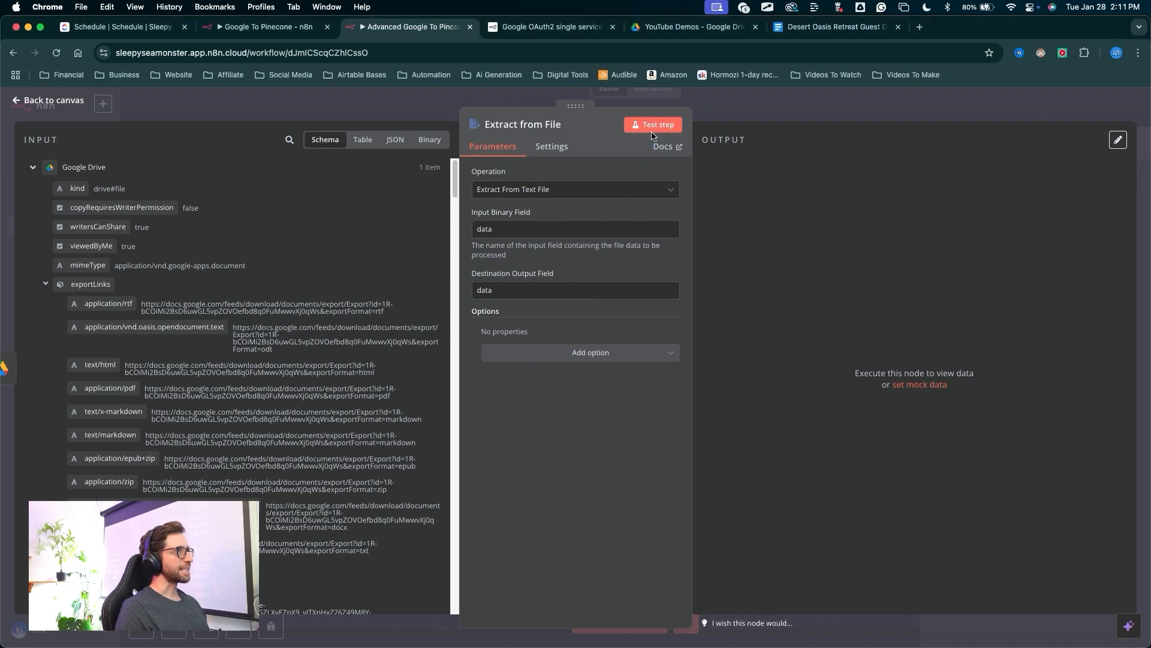
Test the Extract from File node to output the document's text and return to the canvas
click(652, 125)
mouse_move(210, 166)
mouse_down()
mouse_move(663, 172)
mouse_move(766, 200)
mouse_move(771, 244)
mouse_move(762, 183)
mouse_move(769, 192)
mouse_move(210, 375)
mouse_move(198, 427)
mouse_move(784, 226)
mouse_move(991, 183)
mouse_move(728, 188)
mouse_move(1043, 207)
mouse_move(912, 226)
mouse_move(927, 197)
mouse_move(863, 216)
mouse_move(700, 191)
mouse_up()
drag(725, 326, 731, 127)
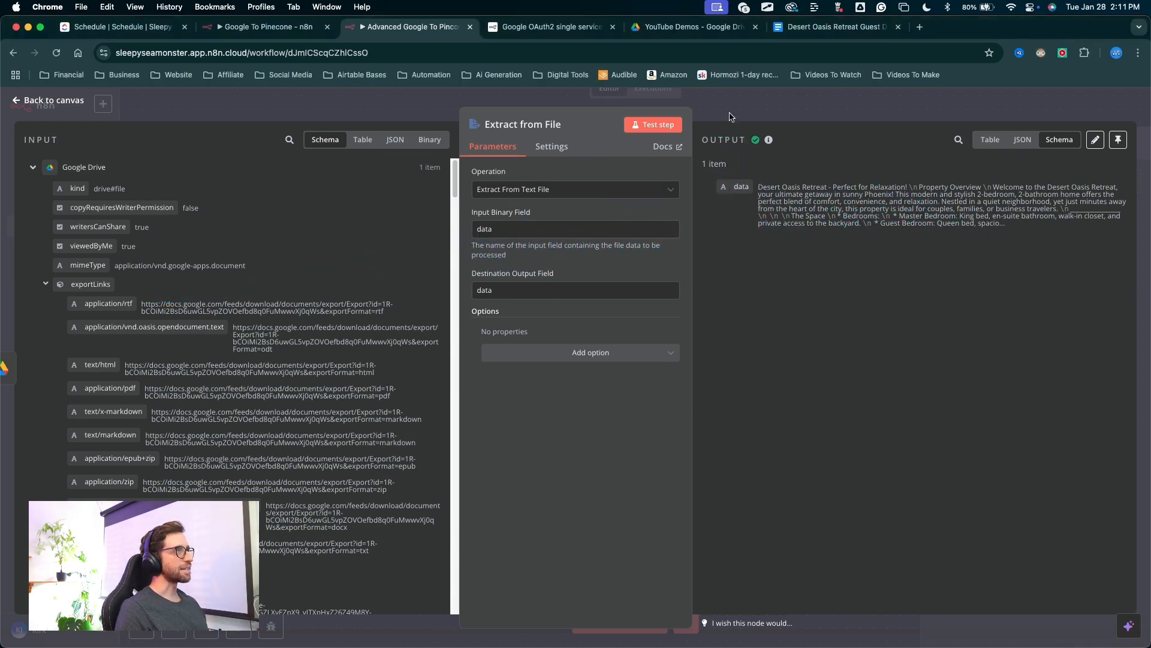
Add an OpenAI node with the Message a model action after the Extract from File node
drag(756, 513, 762, 382)
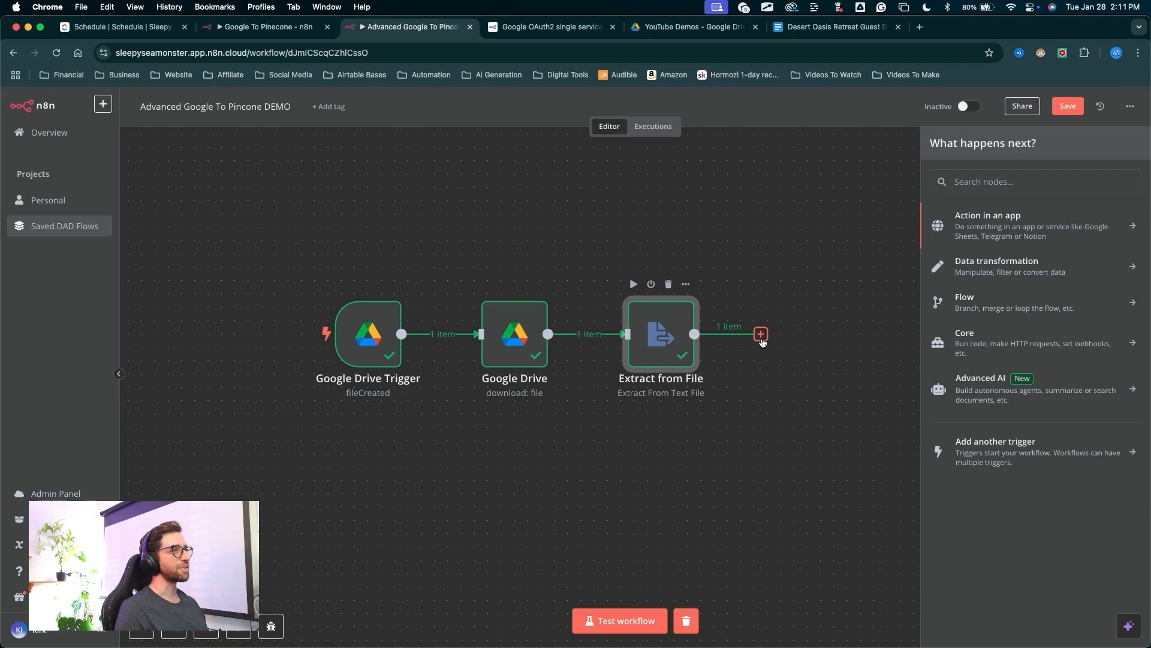
mouse_move(662, 514)
mouse_down()
mouse_move(937, 373)
mouse_move(938, 399)
mouse_up()
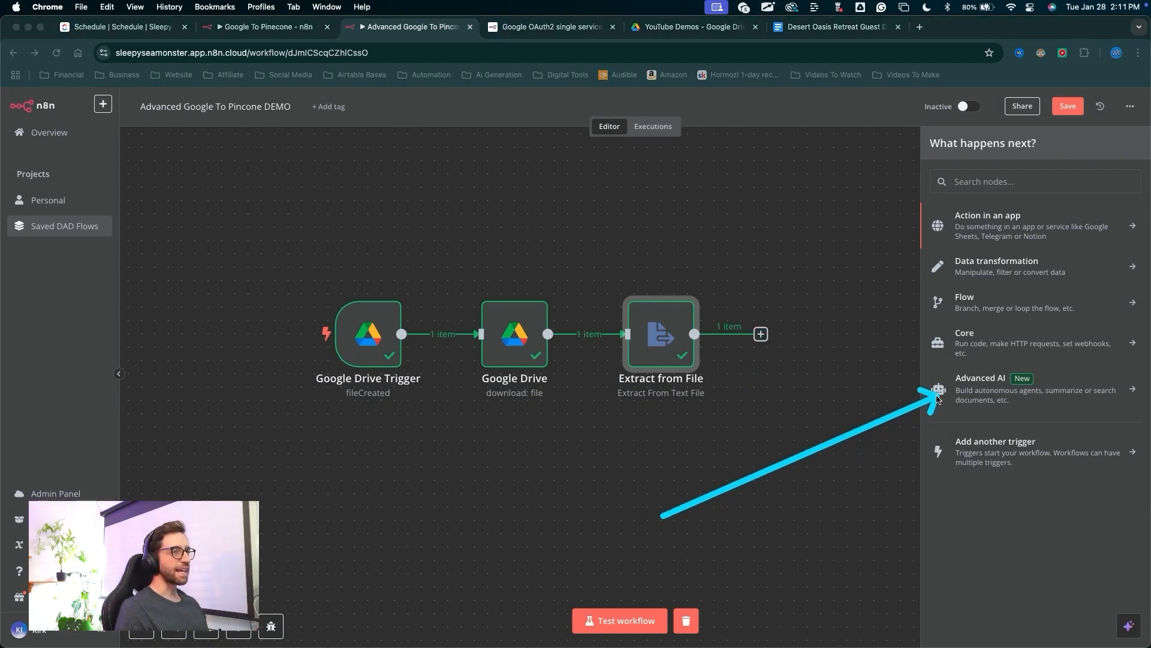
click(958, 396)
drag(794, 399, 934, 353)
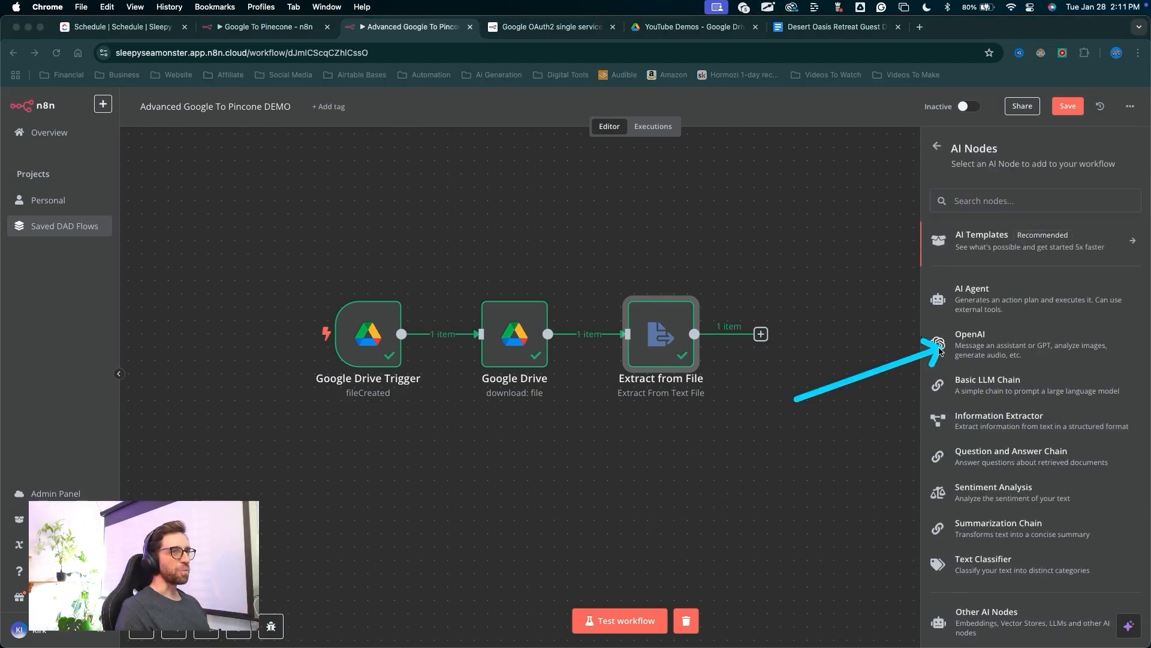
click(939, 349)
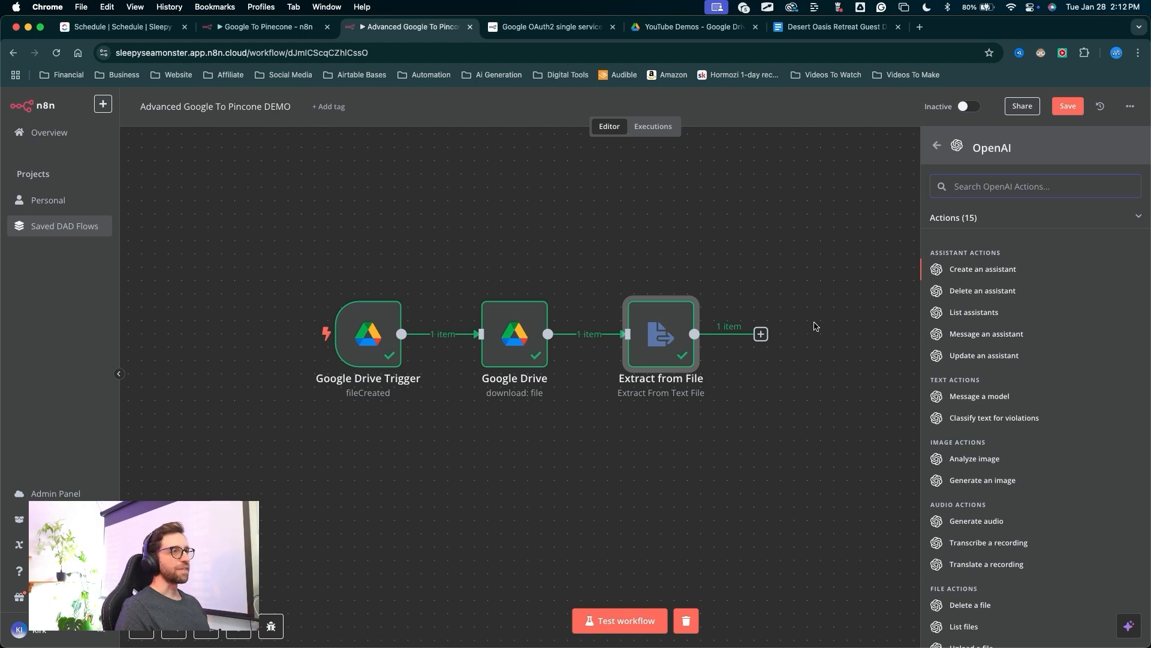
key(alt+Tab)
mouse_move(861, 286)
mouse_down()
mouse_move(906, 354)
mouse_move(921, 403)
mouse_move(596, 250)
mouse_move(745, 303)
mouse_move(707, 332)
mouse_move(896, 310)
mouse_move(920, 396)
mouse_up()
key(Escape)
key(ctrl+a)
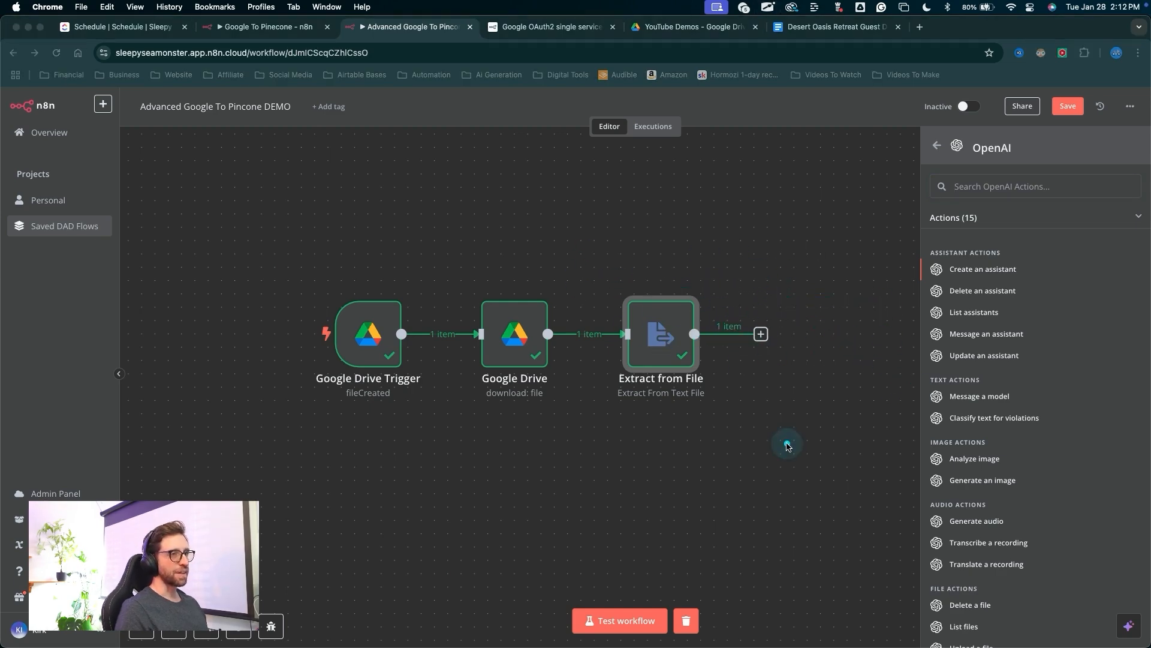
drag(926, 396, 934, 397)
key(Escape)
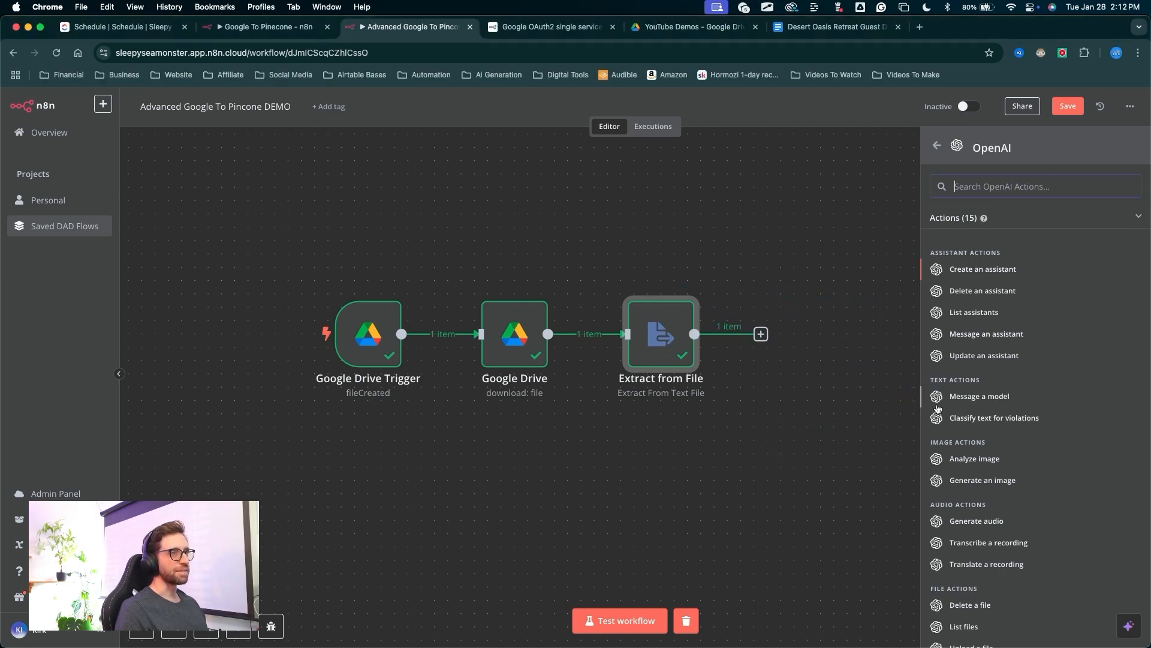
mouse_move(485, 184)
mouse_down()
mouse_move(465, 188)
mouse_move(501, 188)
mouse_up()
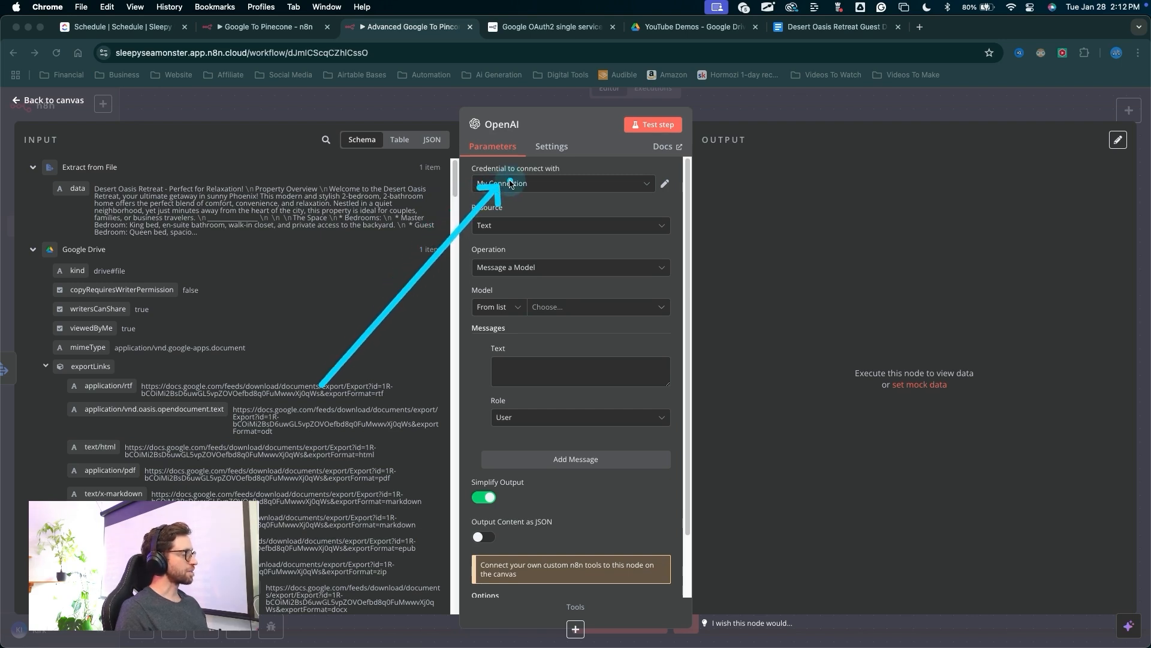
View the form for a new OpenAI credential and its setup documentation, and go back to the OpenAI node without saving a credential
key(Escape)
click(513, 185)
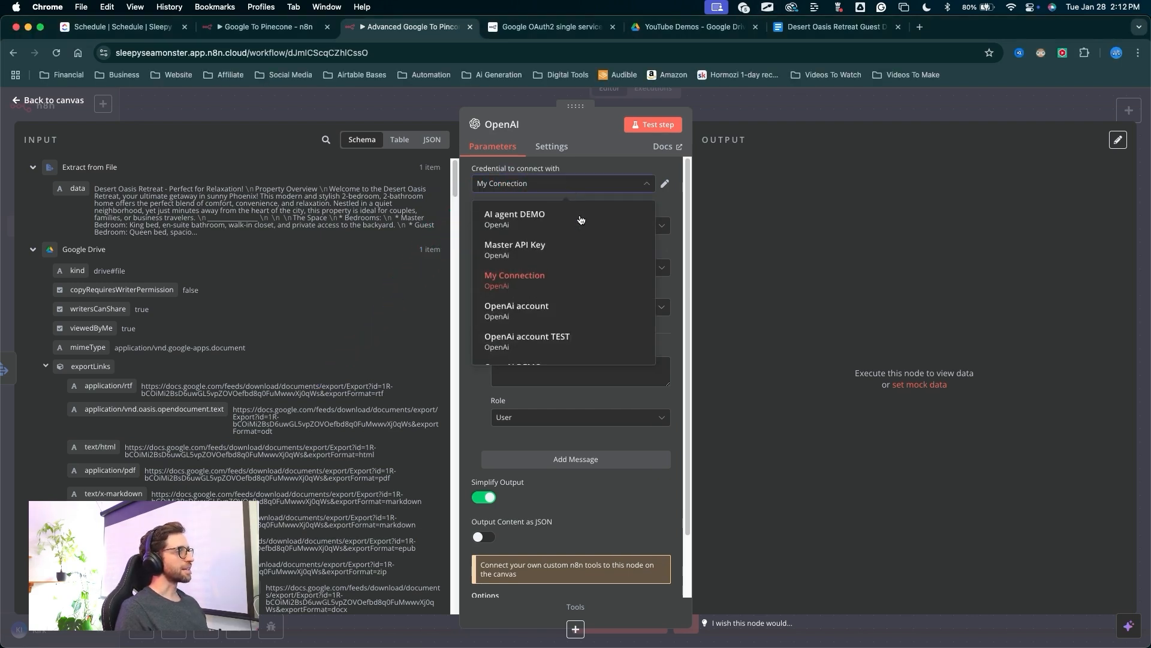
scroll(527, 346, down, 2)
click(519, 352)
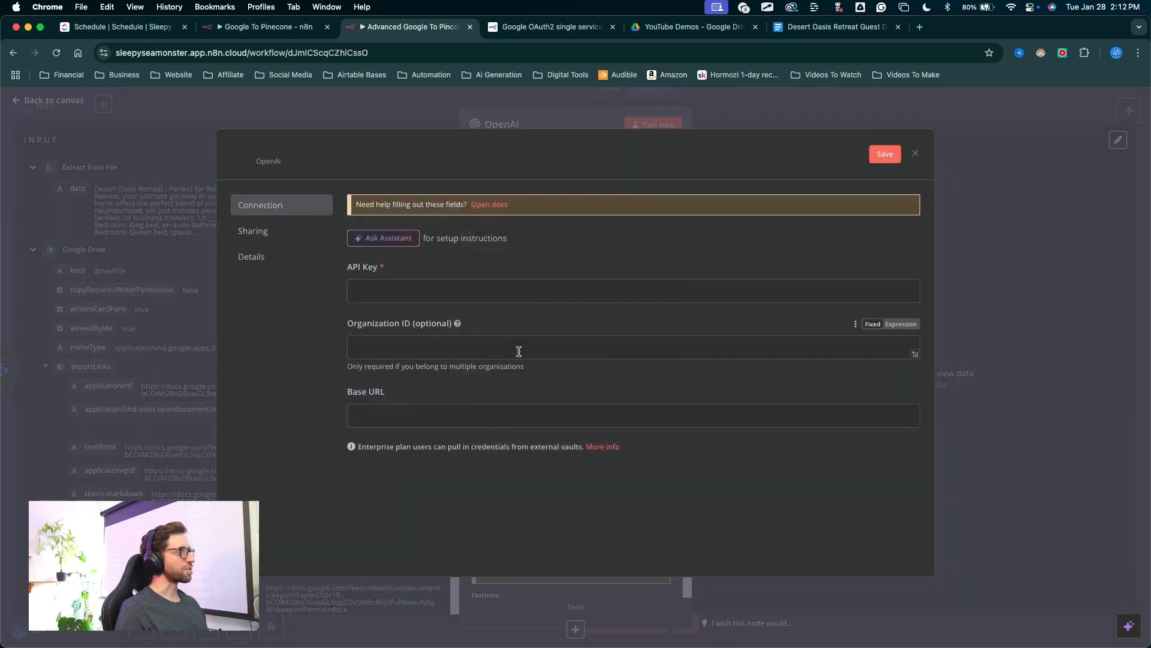
drag(488, 410, 463, 239)
key(Escape)
click(488, 204)
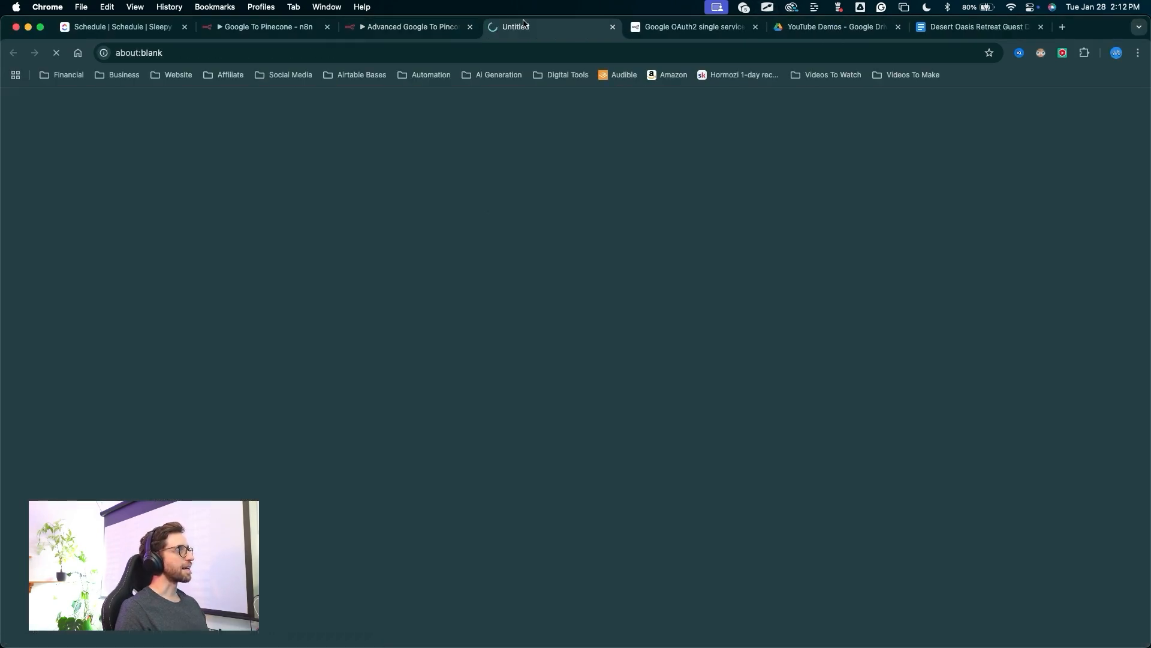
mouse_move(635, 77)
mouse_down()
mouse_move(390, 232)
mouse_move(596, 255)
mouse_move(369, 228)
mouse_move(460, 407)
mouse_move(506, 275)
mouse_up()
key(Escape)
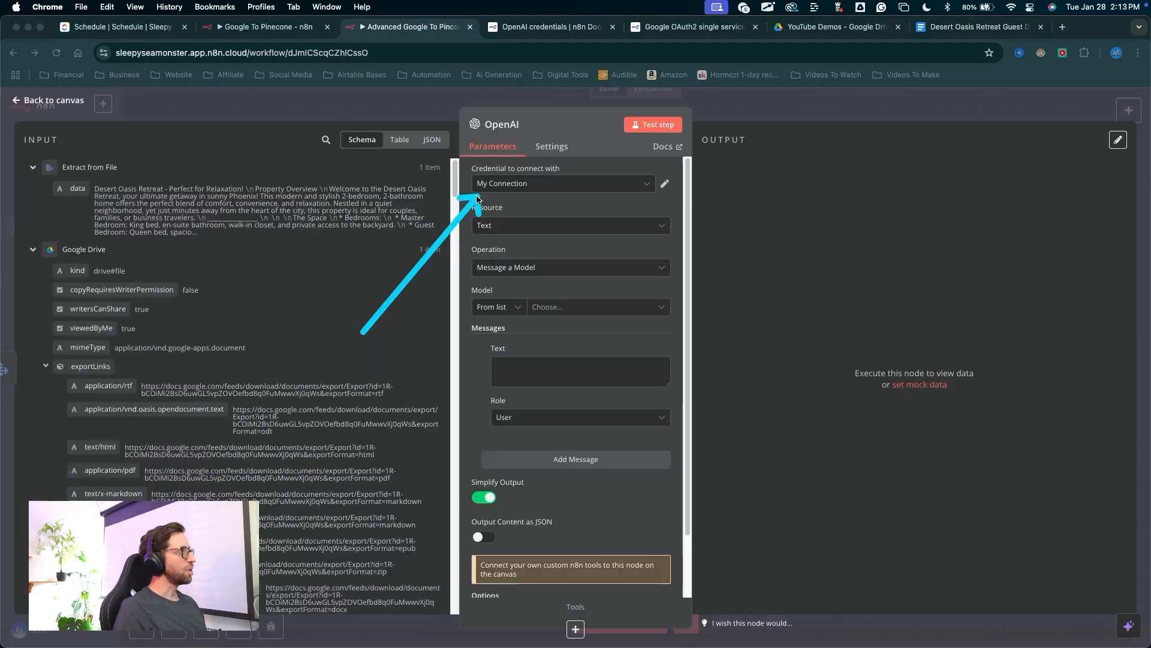
Set the OpenAI node's model to GPT-4O-MINI from the list
mouse_move(474, 209)
mouse_down()
mouse_move(495, 187)
mouse_move(474, 197)
mouse_move(457, 255)
mouse_move(485, 306)
mouse_up()
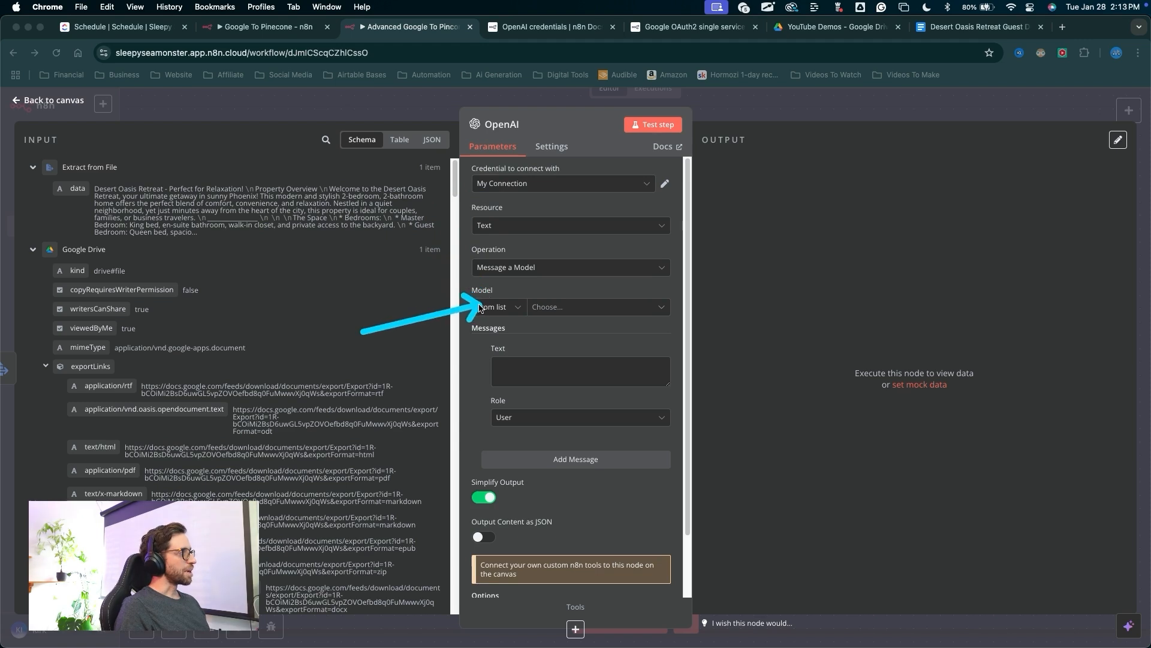
key(Escape)
click(548, 308)
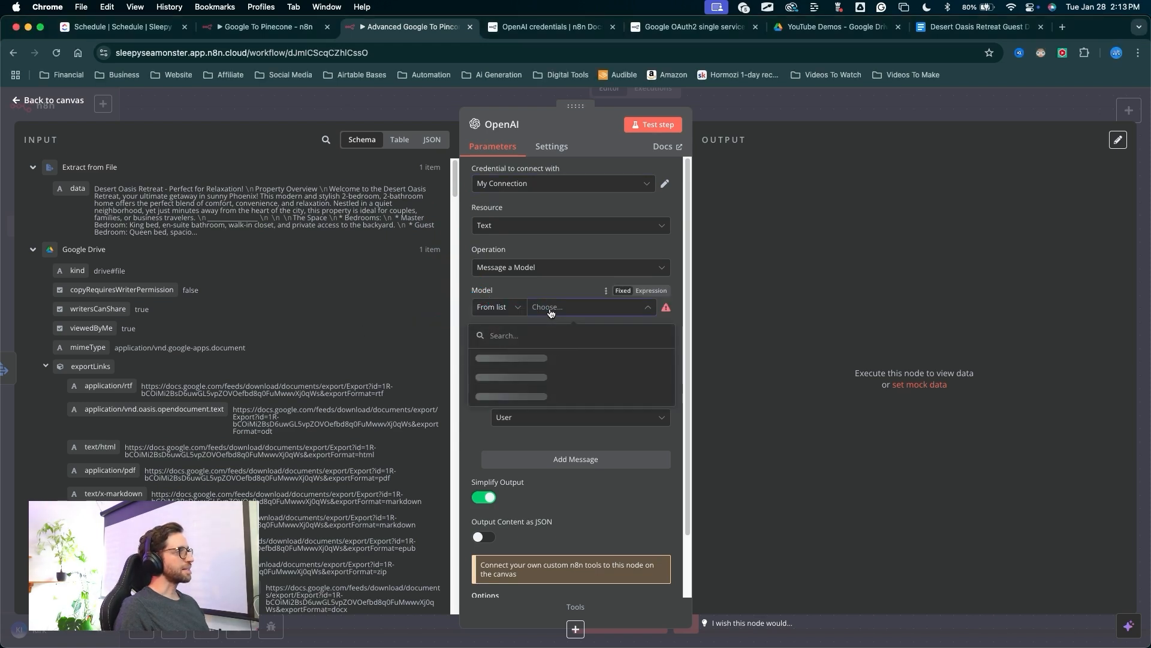
scroll(503, 401, down, 5)
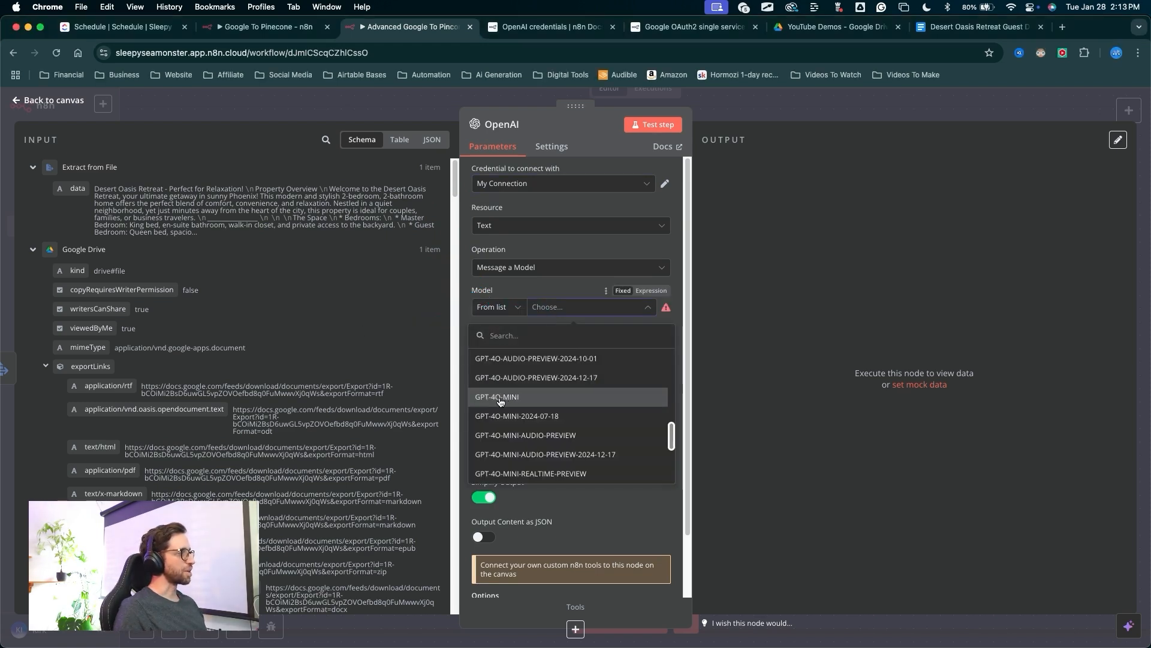
click(500, 401)
Write the user message as "Read this doc: {{ $json.data }}", using the data field from Extract from File
drag(390, 267, 509, 363)
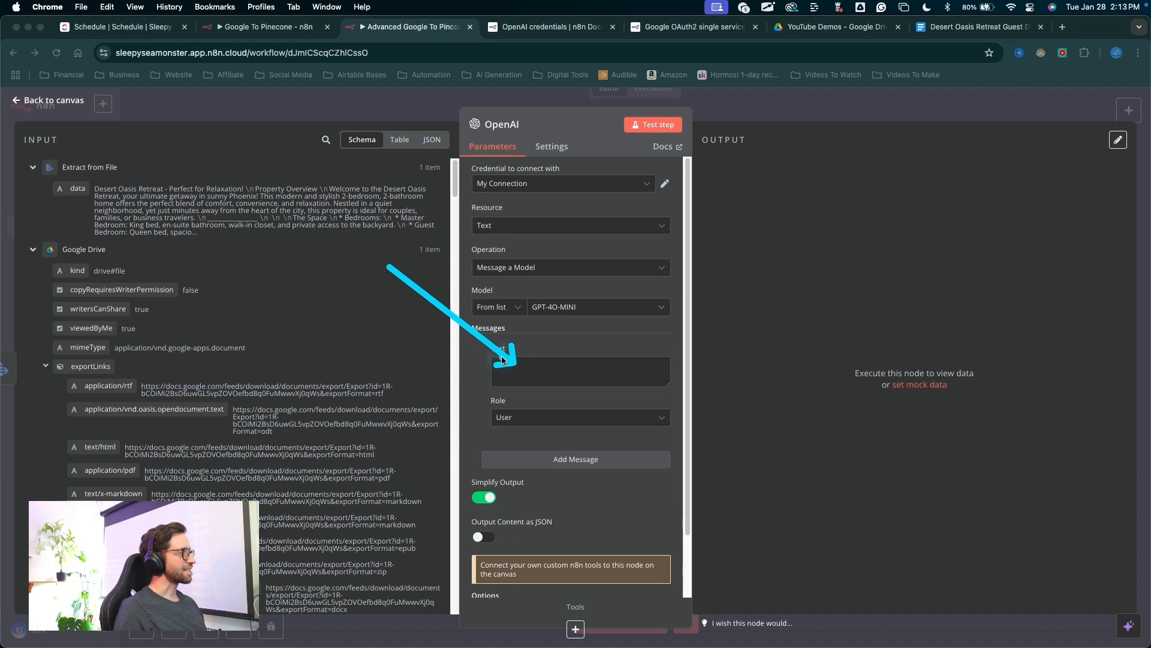
mouse_move(393, 321)
mouse_down()
mouse_move(418, 343)
mouse_move(495, 364)
mouse_up()
click(498, 366)
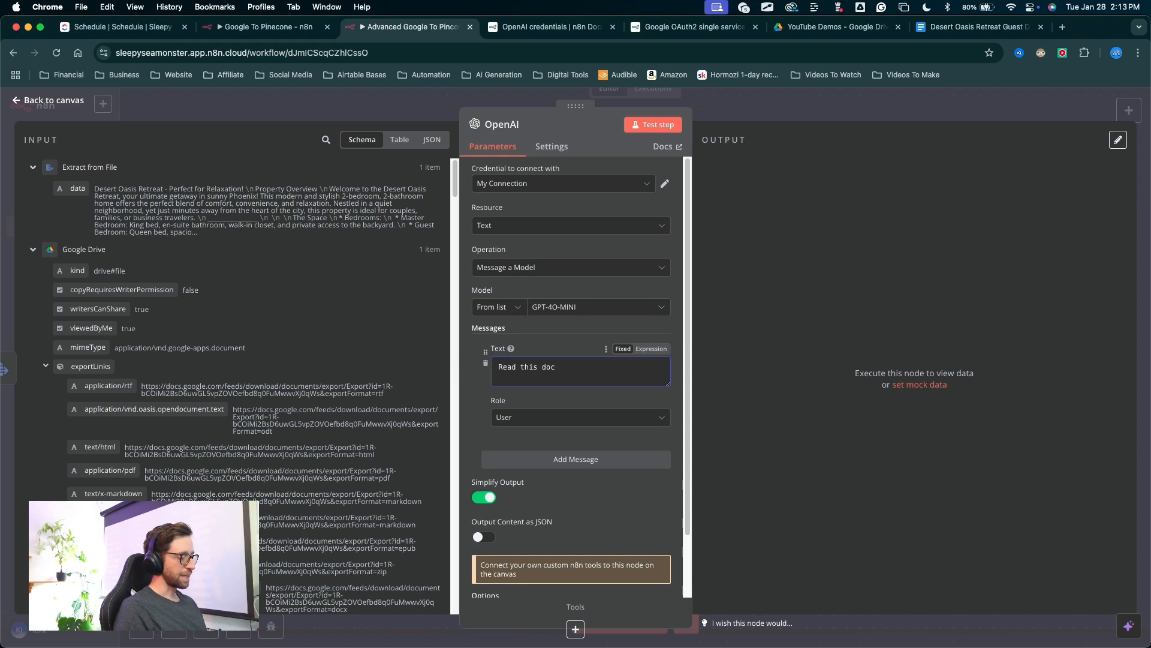
drag(566, 500, 572, 420)
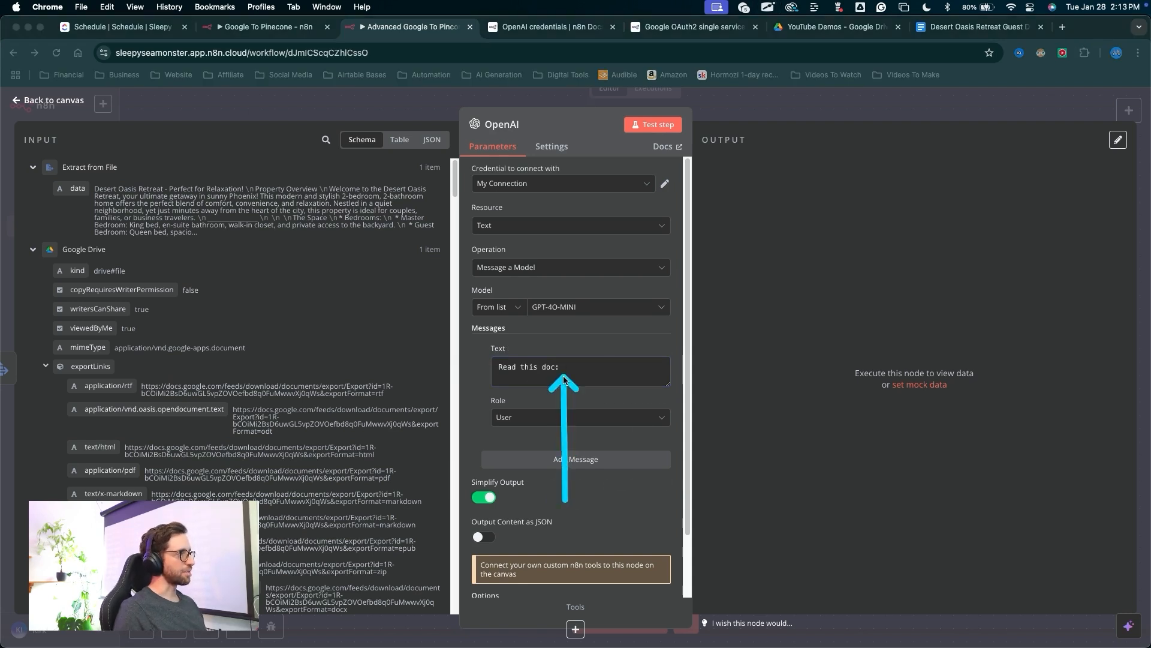
mouse_move(566, 498)
mouse_down()
mouse_move(469, 333)
mouse_move(137, 236)
mouse_move(71, 171)
mouse_move(82, 192)
mouse_move(78, 174)
mouse_move(100, 174)
mouse_move(82, 192)
mouse_move(614, 370)
mouse_move(577, 369)
mouse_up()
key(Escape)
mouse_move(584, 546)
mouse_down()
mouse_move(596, 369)
mouse_move(523, 375)
mouse_move(594, 369)
mouse_move(334, 228)
mouse_up()
key(Escape)
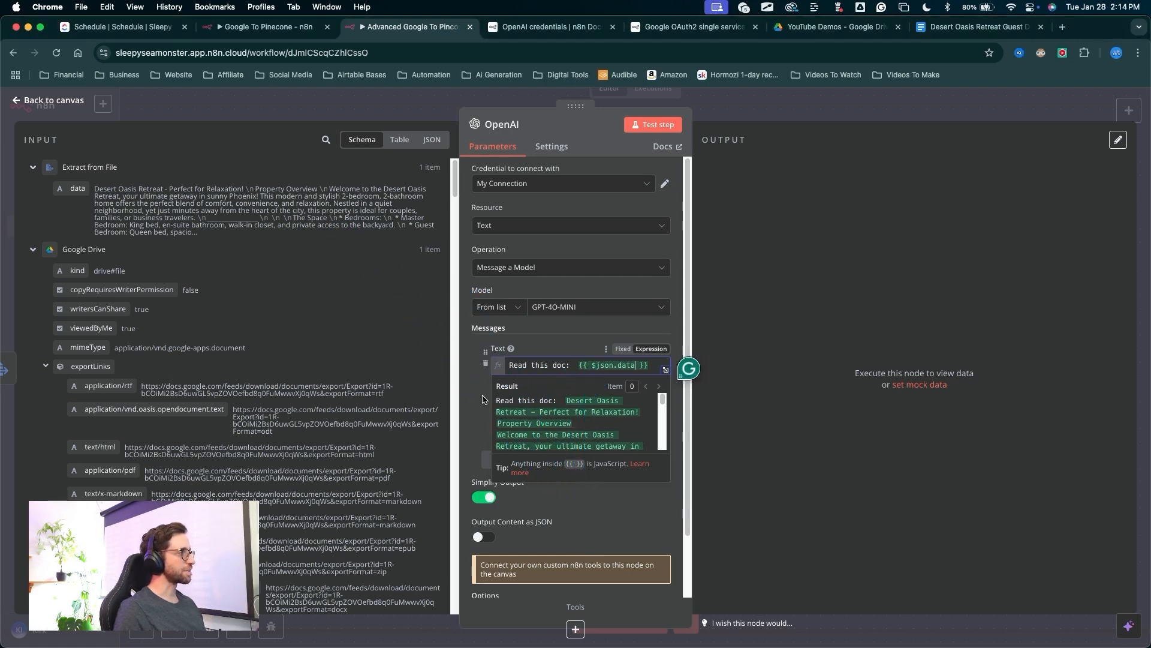
Add a second message to the OpenAI node and set its role to Assistant
drag(480, 368, 529, 450)
click(530, 457)
drag(475, 412, 507, 498)
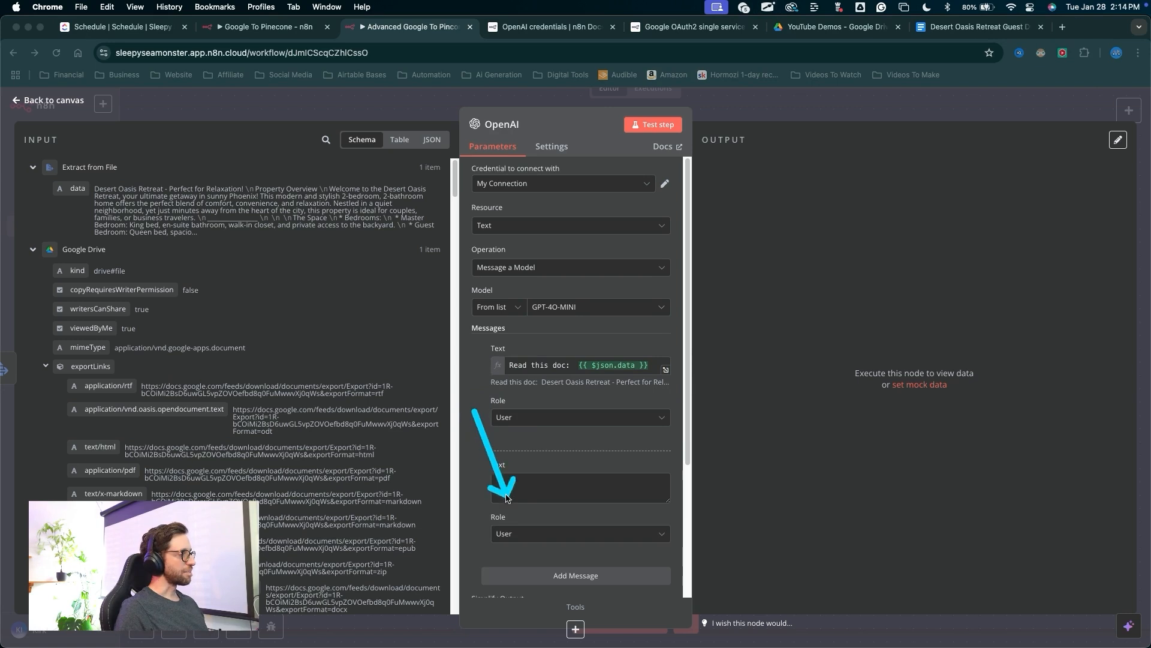
click(522, 533)
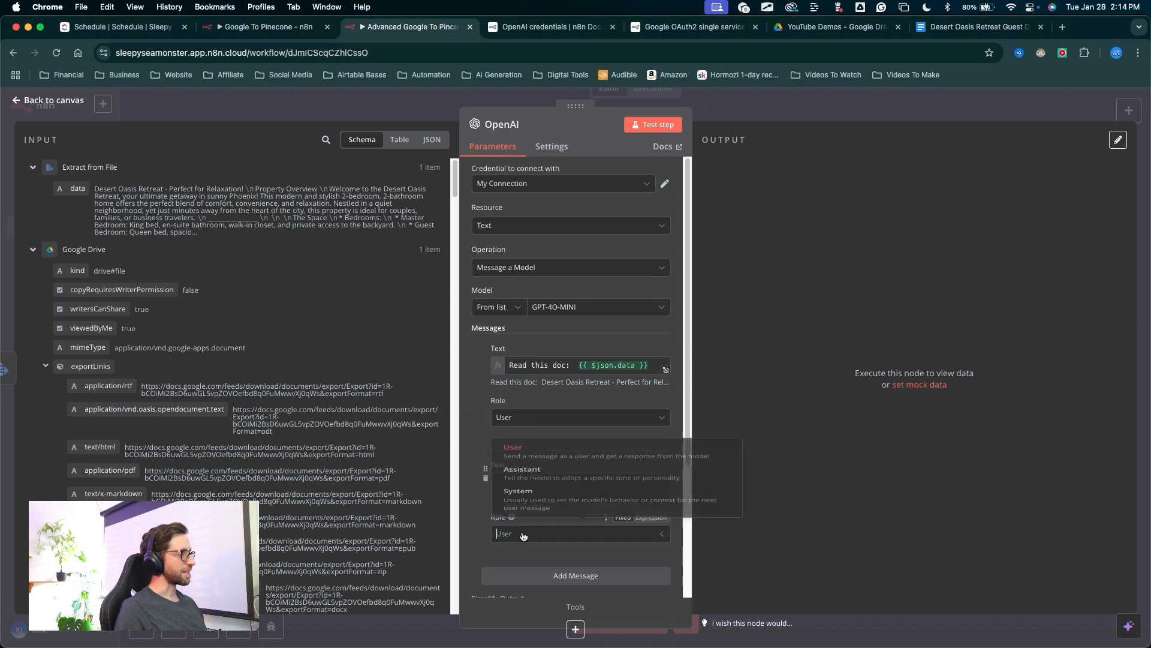
click(509, 463)
drag(454, 557, 509, 484)
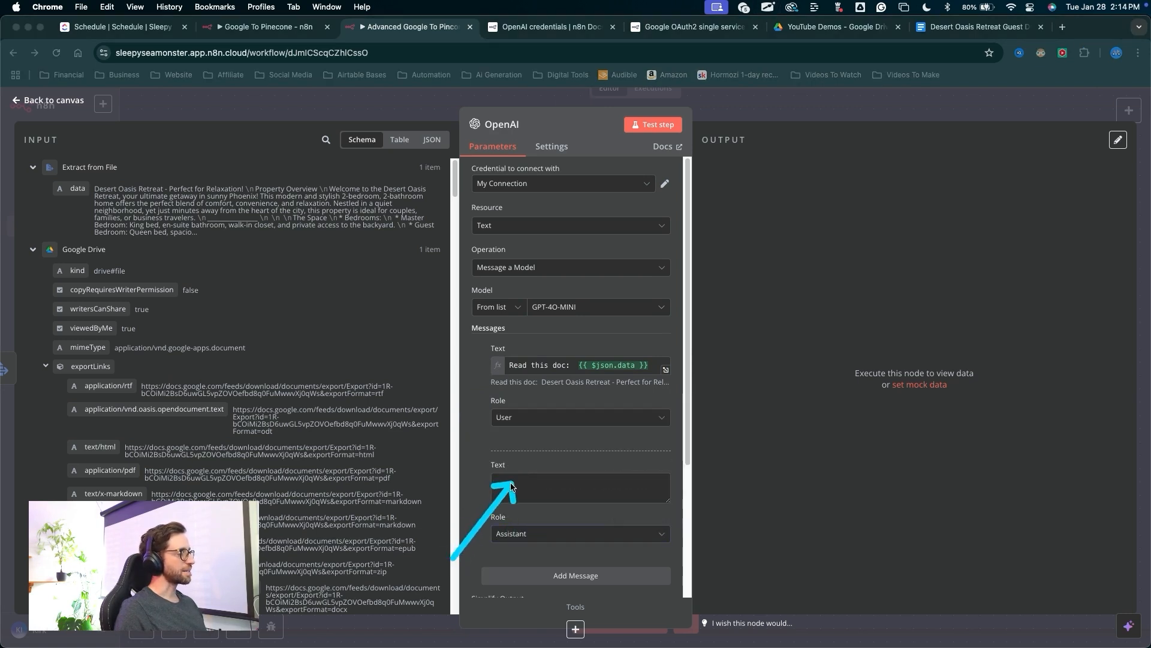
click(509, 533)
drag(481, 541, 536, 493)
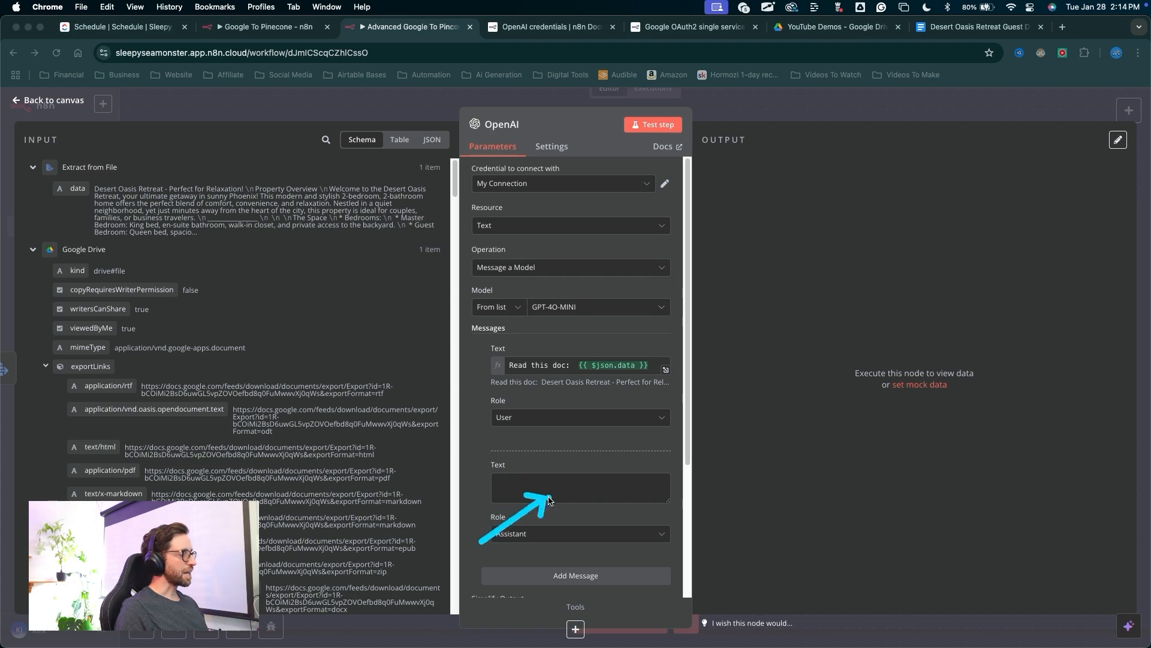
Enter the assistant message as an expression instructing to restructure the document into compact JSON optimized for Pinecone storage, with metadata, preserved content and no line breaks
click(558, 492)
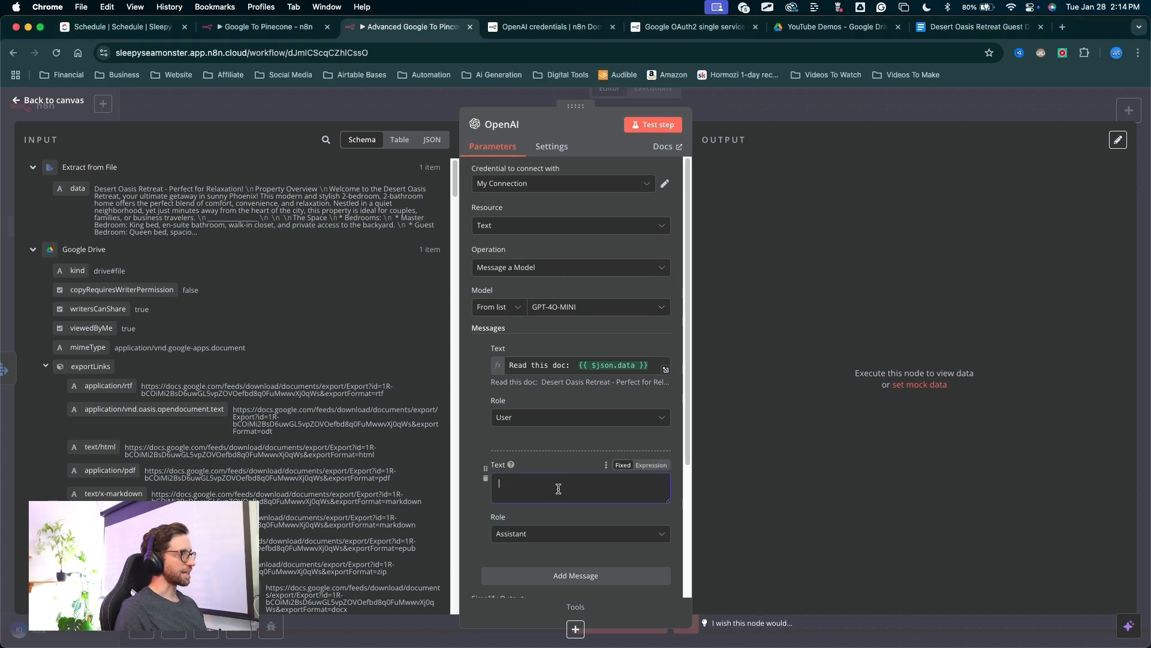
mouse_move(644, 526)
mouse_down()
mouse_move(657, 474)
mouse_move(660, 483)
mouse_up()
click(654, 468)
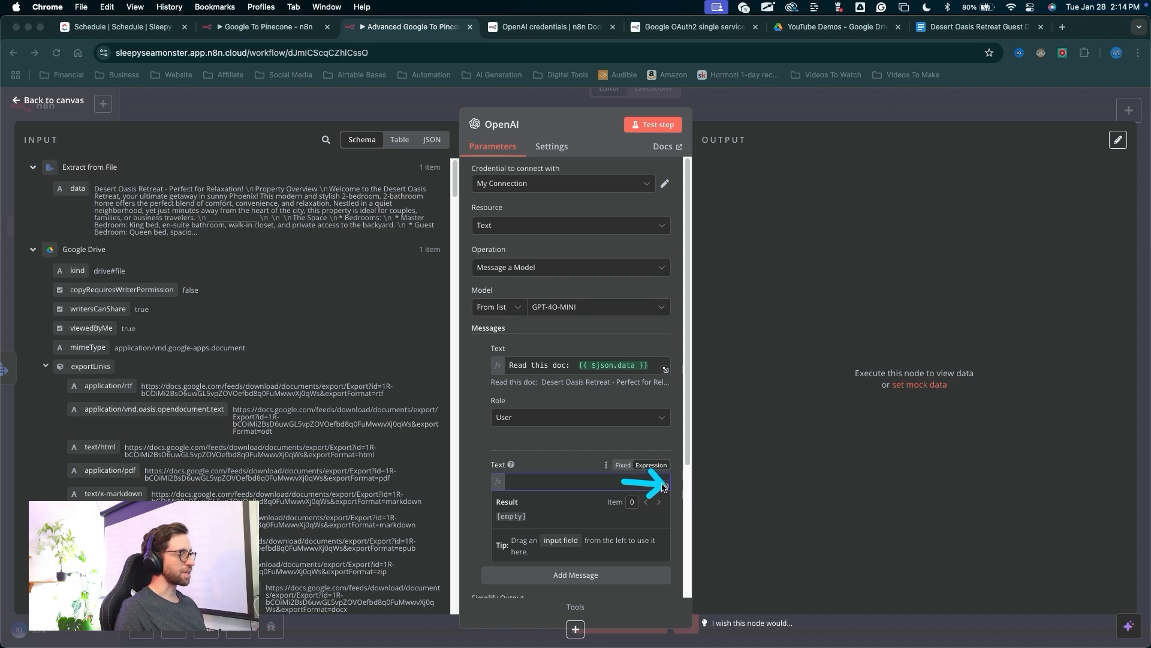
click(664, 487)
click(664, 488)
mouse_move(429, 529)
mouse_down()
mouse_move(278, 387)
mouse_move(334, 244)
mouse_move(385, 245)
mouse_up()
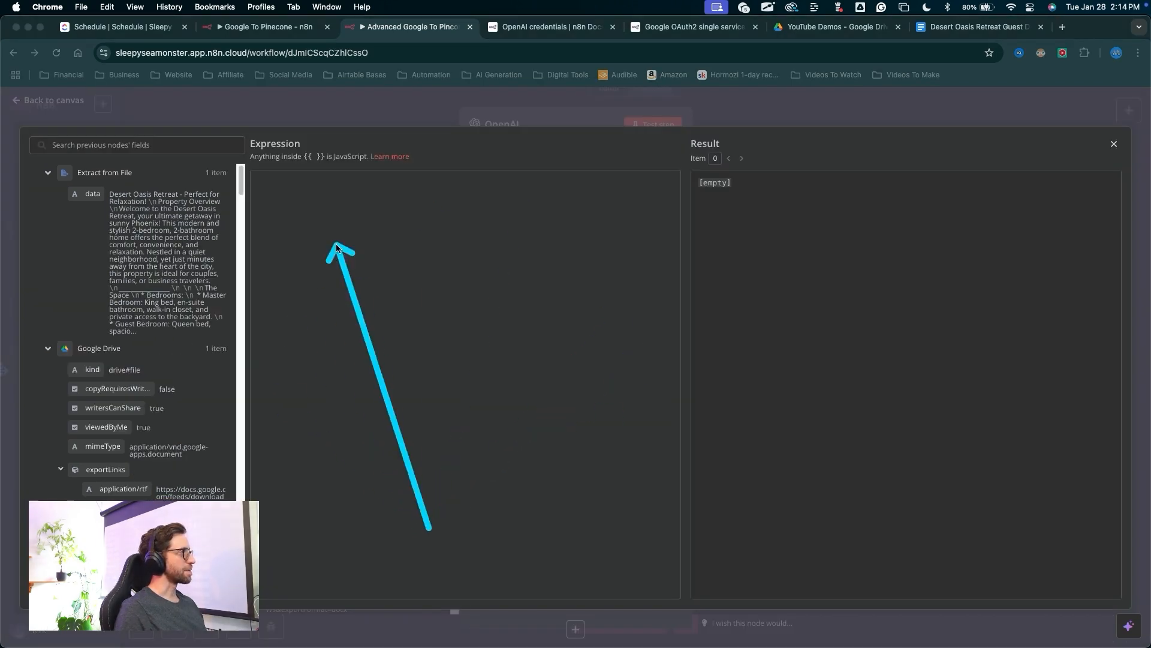
key(Escape)
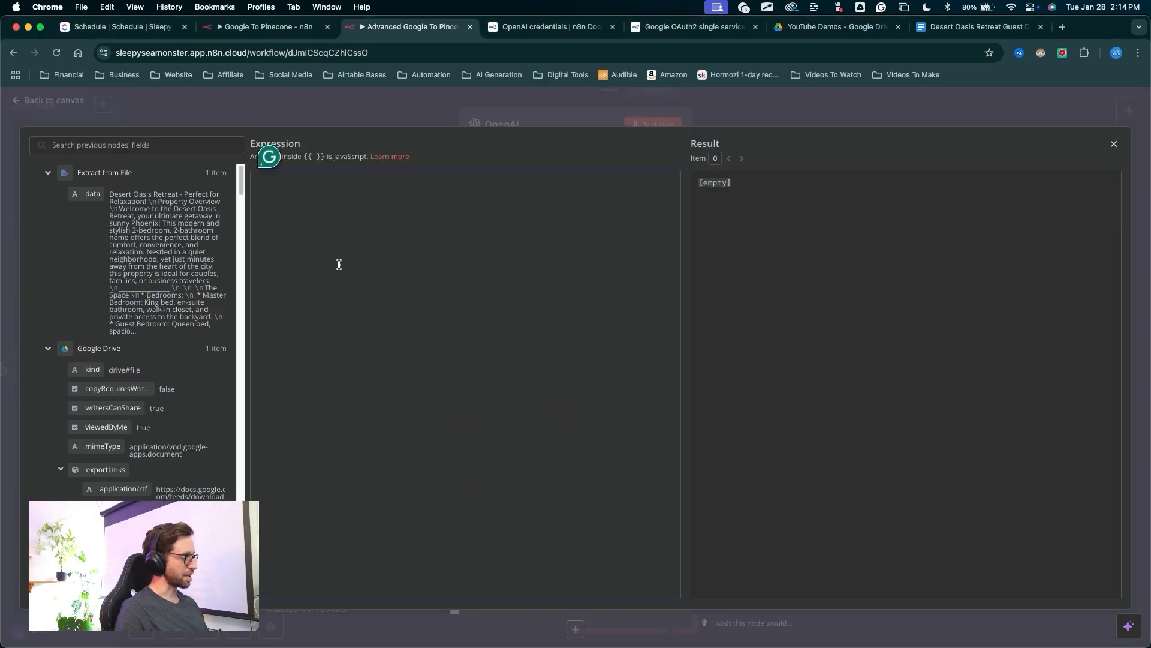
text(Restructure the provided text document into a well-formatted JSON object optimized for storage in a vector database (e.g., Pinecone). Include relevant metadata (e.g., section titles, document structure, timestamps, or tags) to support efficient indexing, semantic search, and use in a Retrieval-Augmented Generation (RAG) system. Ensure the content is fully preserved without modification, but allow for changes in formatting to optimize JSON structure. The output JSON should be compact and free of line breaks.)
mouse_move(392, 450)
mouse_down()
mouse_move(283, 193)
mouse_move(414, 252)
mouse_move(611, 236)
mouse_move(296, 175)
mouse_move(365, 262)
mouse_move(488, 236)
mouse_move(582, 193)
mouse_move(330, 140)
mouse_move(527, 211)
mouse_move(585, 194)
mouse_move(548, 185)
mouse_move(588, 177)
mouse_move(400, 247)
mouse_up()
key(Escape)
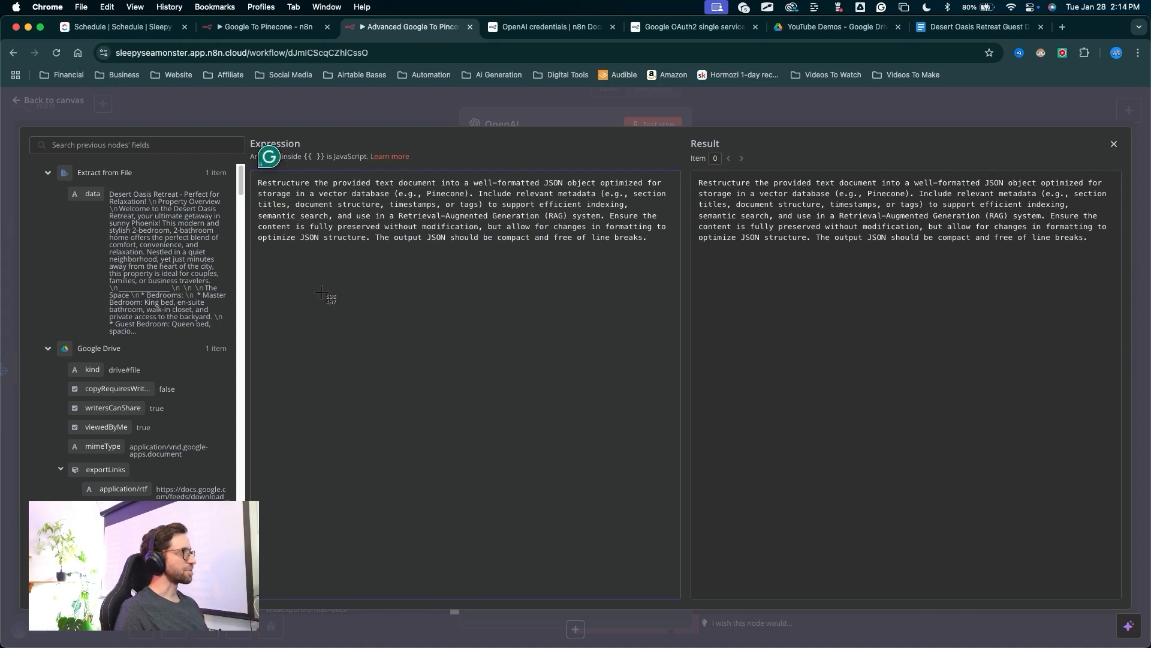
Capture the prompt text as an image, ask ChatGPT "Please write out this text so I can copy and paste it", and select the transcribed prompt
drag(252, 172, 677, 254)
key(super+t)
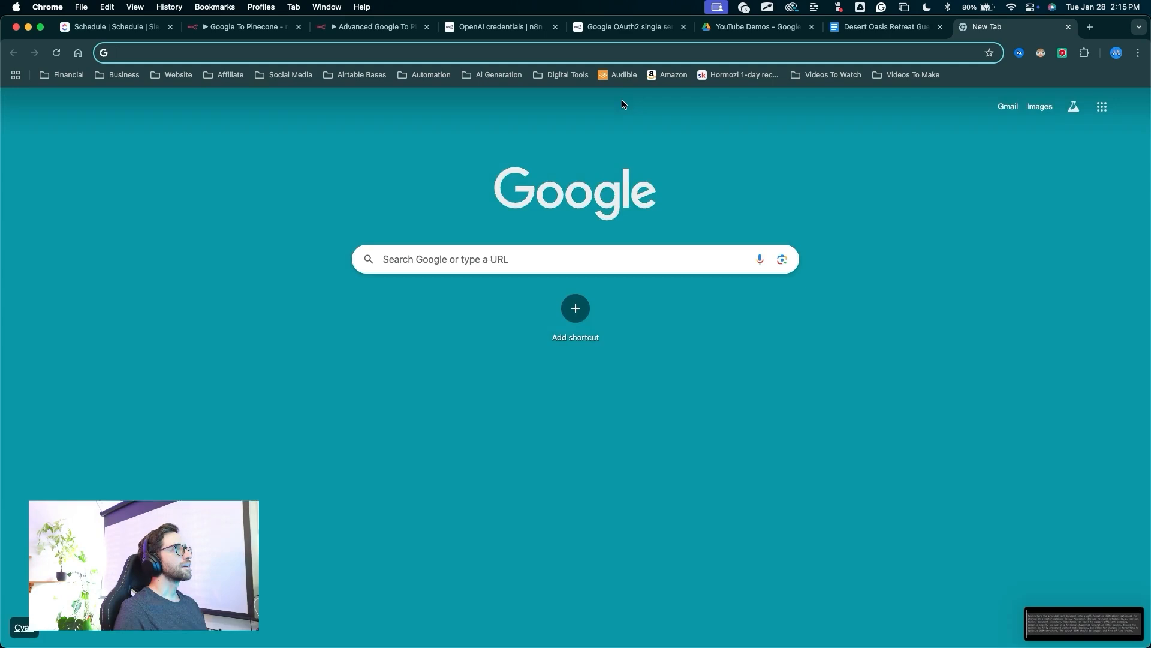
click(561, 75)
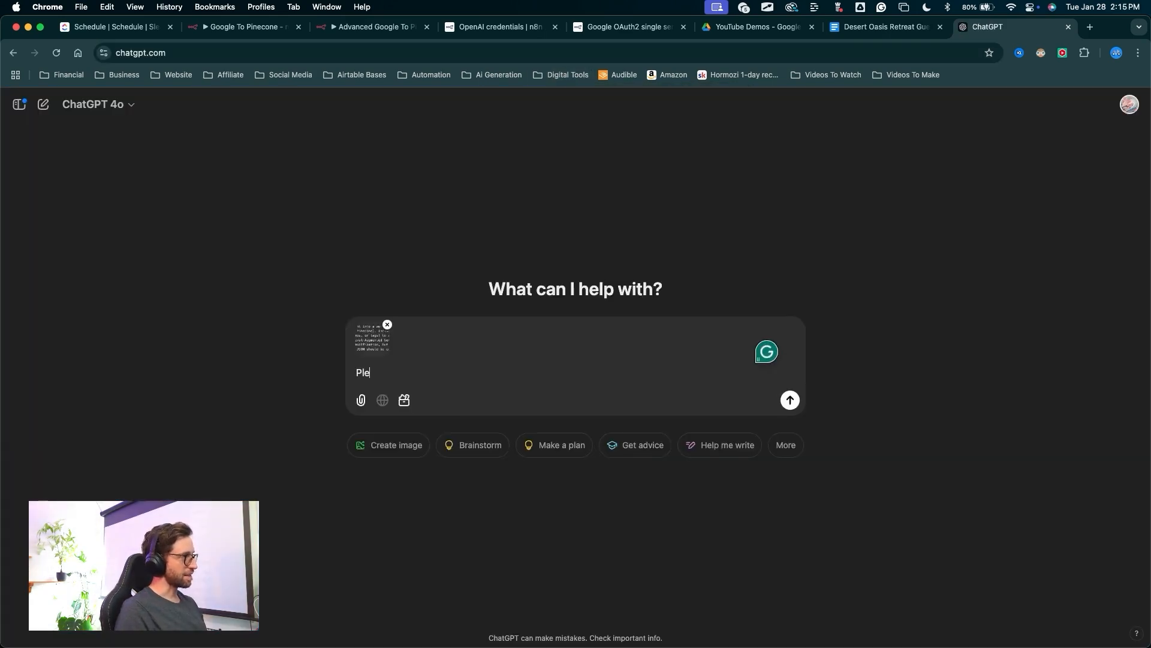
text(ase write out this text so I can copy and paste it)
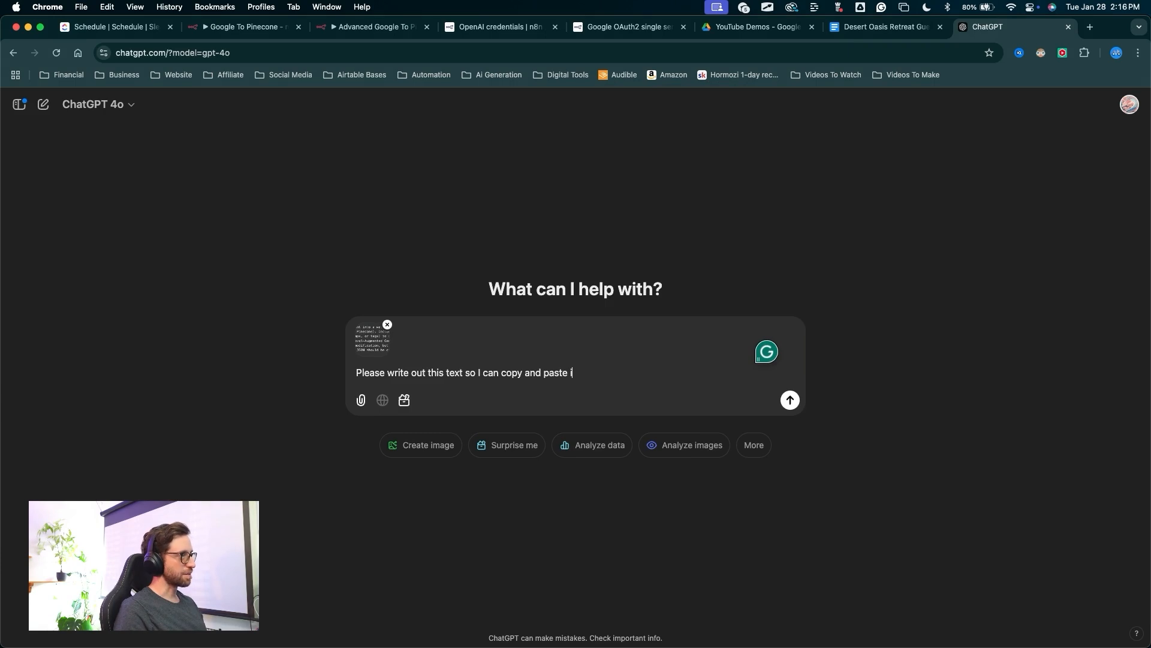
click(790, 399)
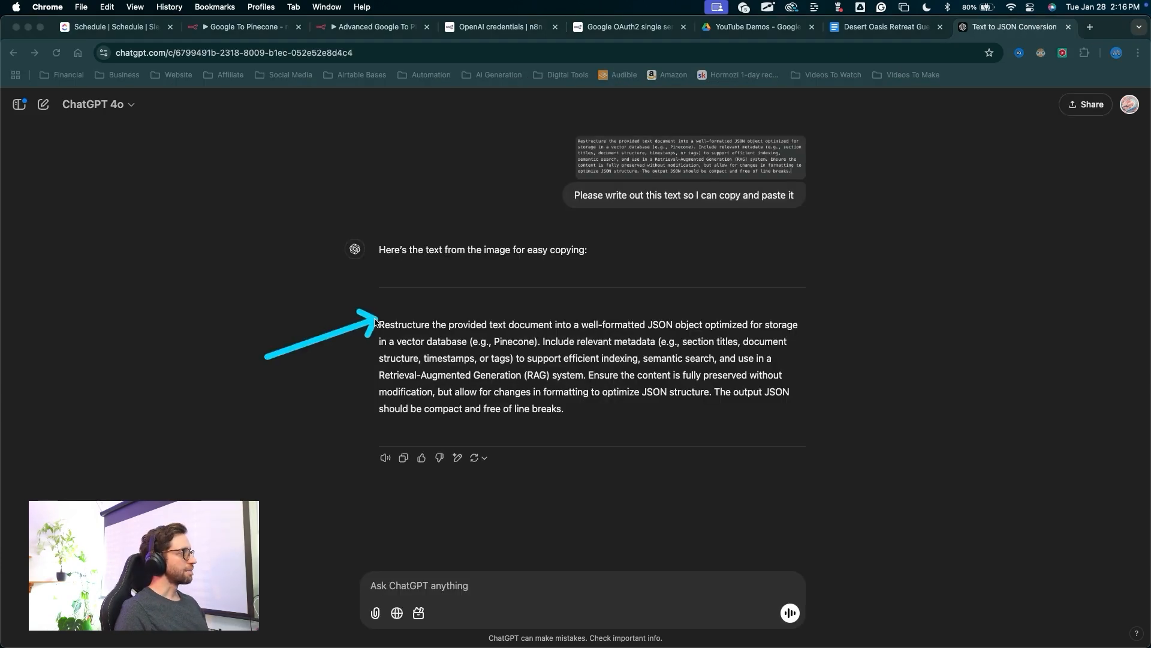
drag(380, 324, 597, 411)
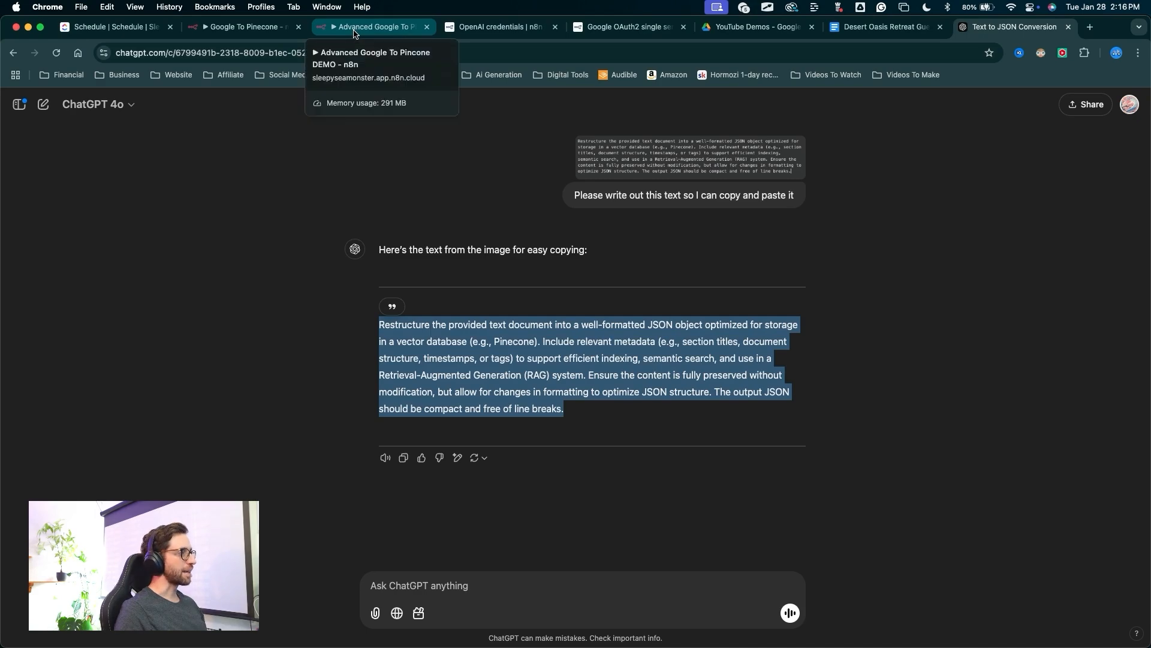
Go back to the Advanced Google To Pincone DEMO workflow in n8n and close the assistant message's expression editor
click(355, 28)
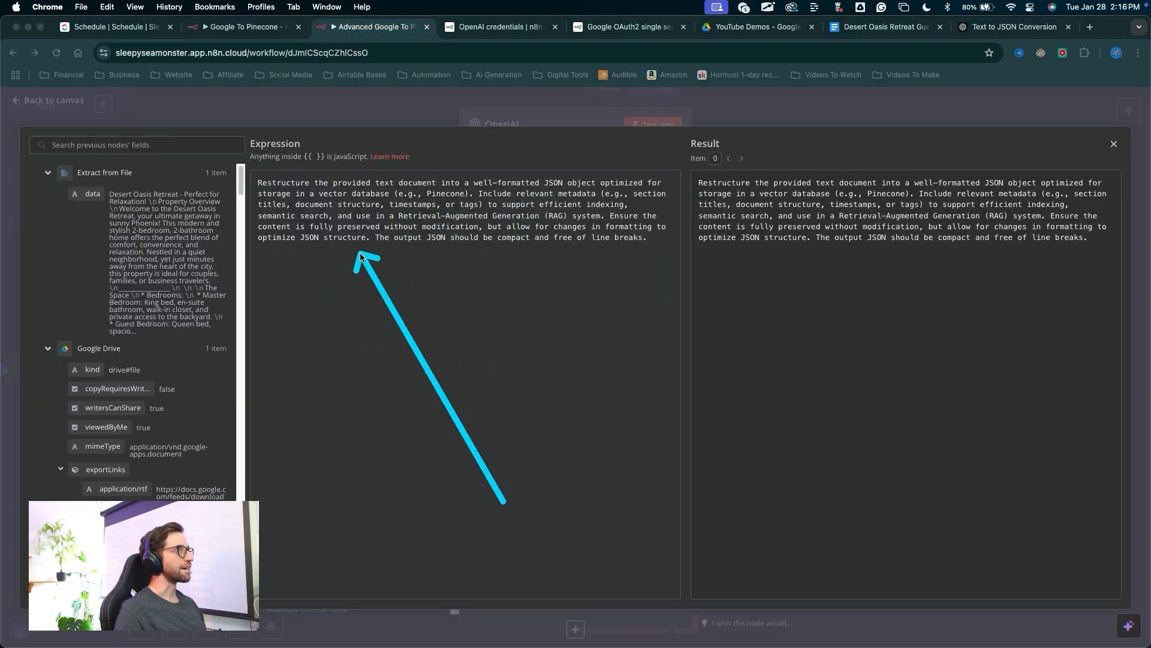
click(1114, 145)
mouse_move(566, 394)
mouse_down()
mouse_move(614, 520)
mouse_move(521, 534)
mouse_move(576, 500)
mouse_move(645, 363)
mouse_move(642, 135)
mouse_up()
key(Escape)
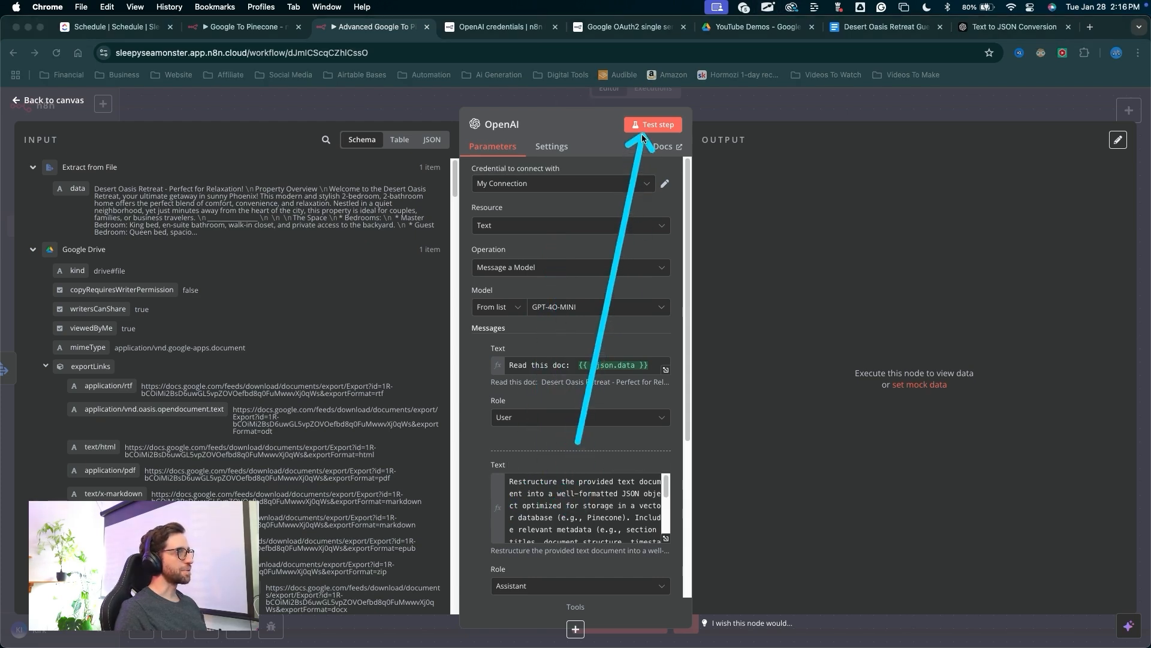
Test the OpenAI node and examine the message content it outputs
key(Escape)
click(641, 135)
mouse_move(893, 129)
mouse_down()
mouse_move(887, 258)
mouse_move(912, 329)
mouse_move(679, 108)
mouse_move(668, 226)
mouse_move(552, 100)
mouse_move(647, 226)
mouse_move(499, 226)
mouse_move(291, 257)
mouse_move(368, 150)
mouse_move(361, 110)
mouse_move(307, 174)
mouse_move(258, 186)
mouse_move(360, 180)
mouse_move(647, 329)
mouse_move(886, 180)
mouse_up()
mouse_move(867, 221)
mouse_down()
mouse_move(849, 246)
mouse_move(774, 243)
mouse_move(862, 240)
mouse_up()
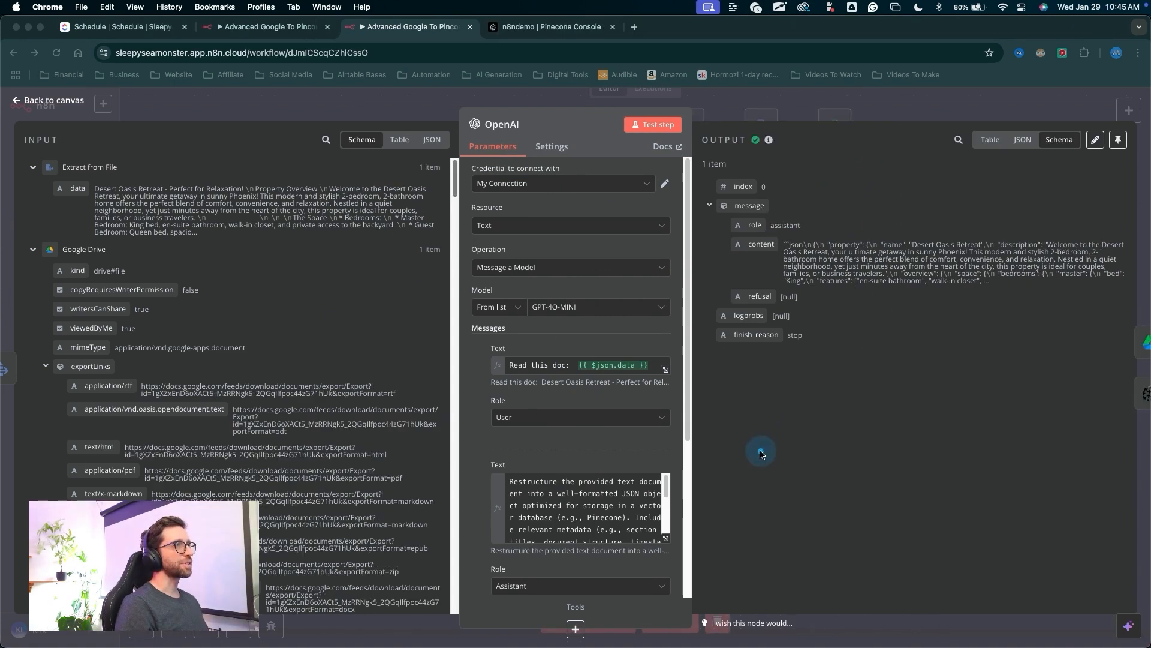
mouse_move(747, 478)
mouse_down()
mouse_move(753, 200)
mouse_move(997, 236)
mouse_move(822, 265)
mouse_move(722, 304)
mouse_move(751, 259)
mouse_move(599, 160)
mouse_move(495, 123)
mouse_move(774, 276)
mouse_move(782, 255)
mouse_move(855, 264)
mouse_move(782, 256)
mouse_move(786, 246)
mouse_move(852, 276)
mouse_move(905, 240)
mouse_up()
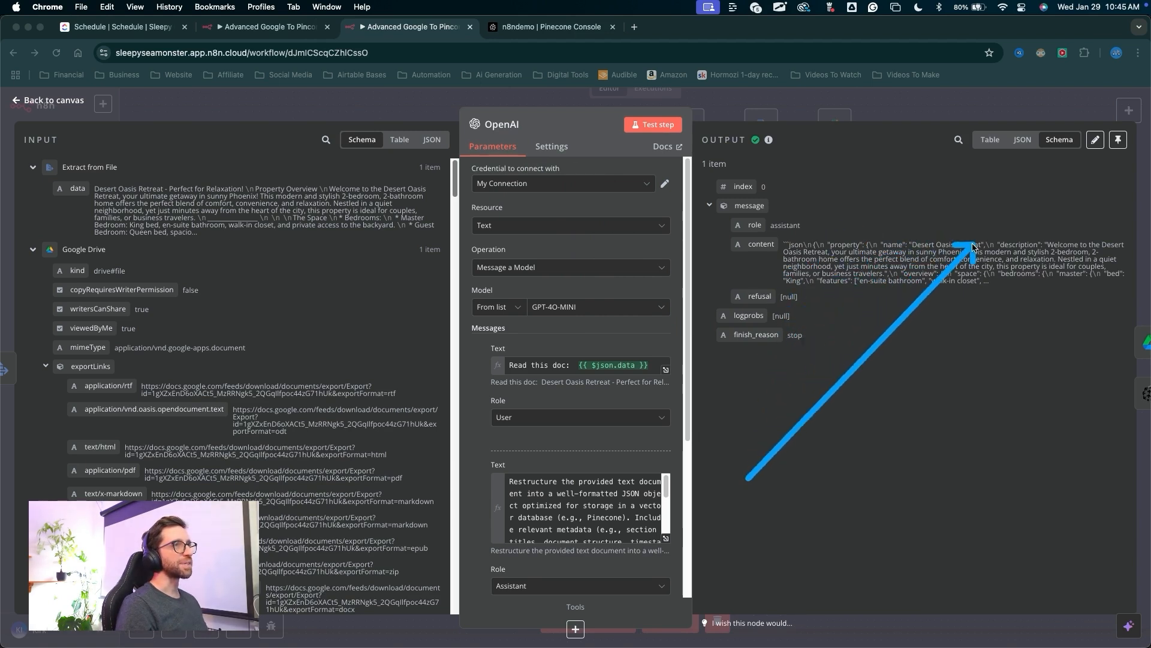
drag(834, 472, 909, 279)
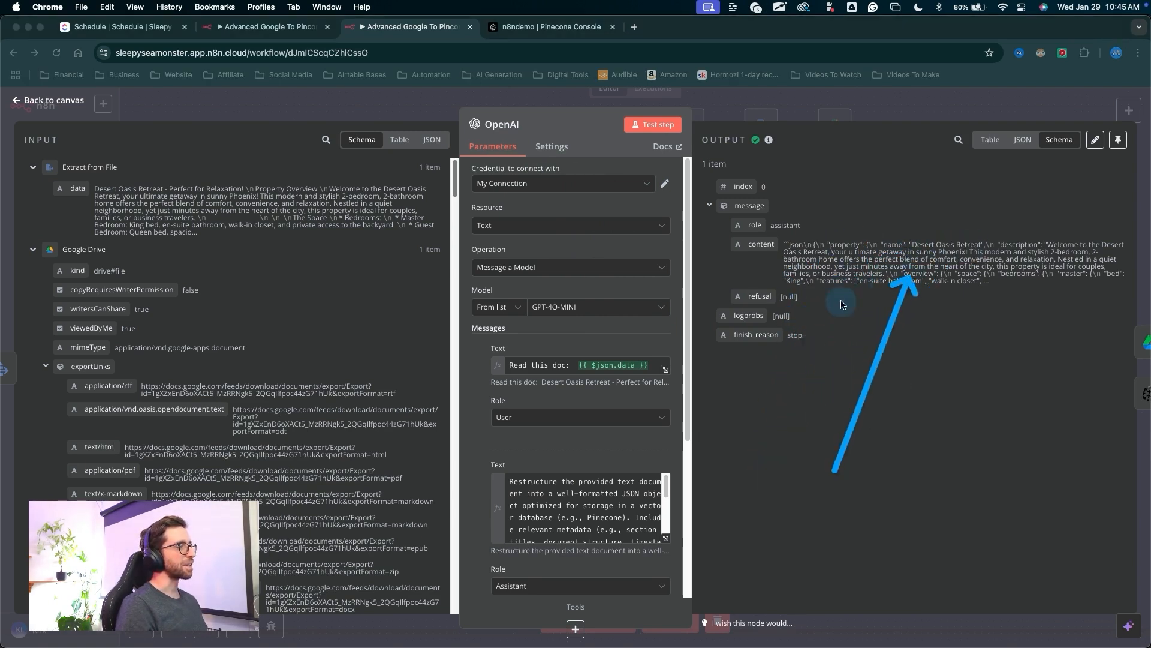
Turn Simplify Output off and Output Content as JSON on in the OpenAI node, and test the node again
scroll(616, 391, down, 4)
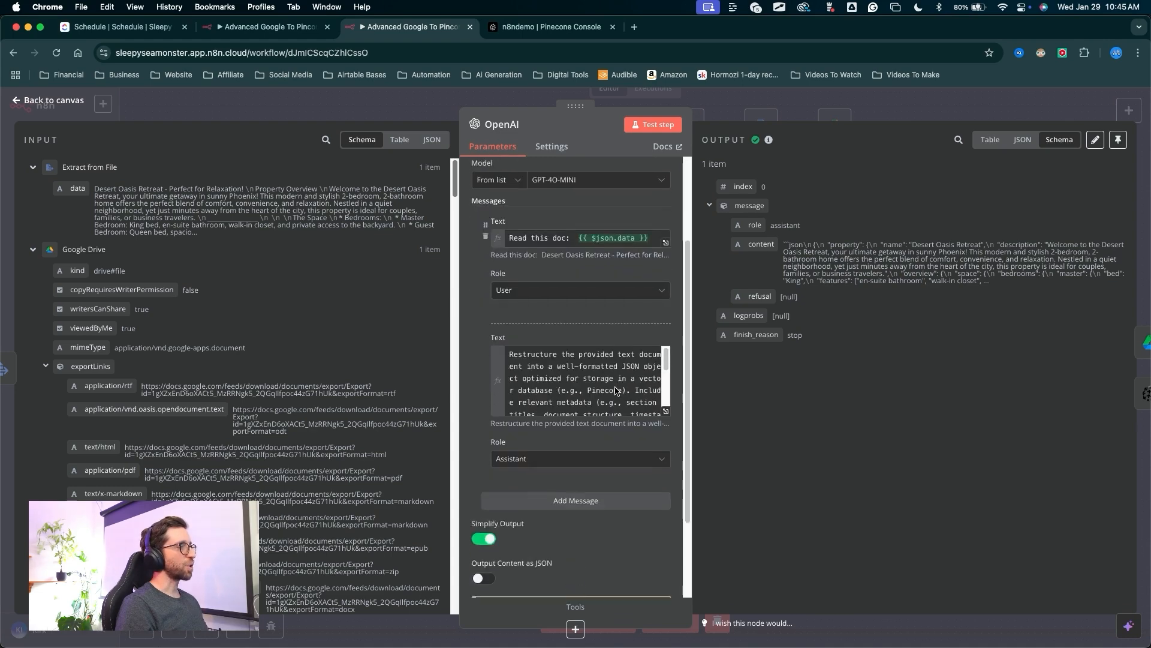
scroll(616, 391, down, 3)
drag(649, 441, 511, 431)
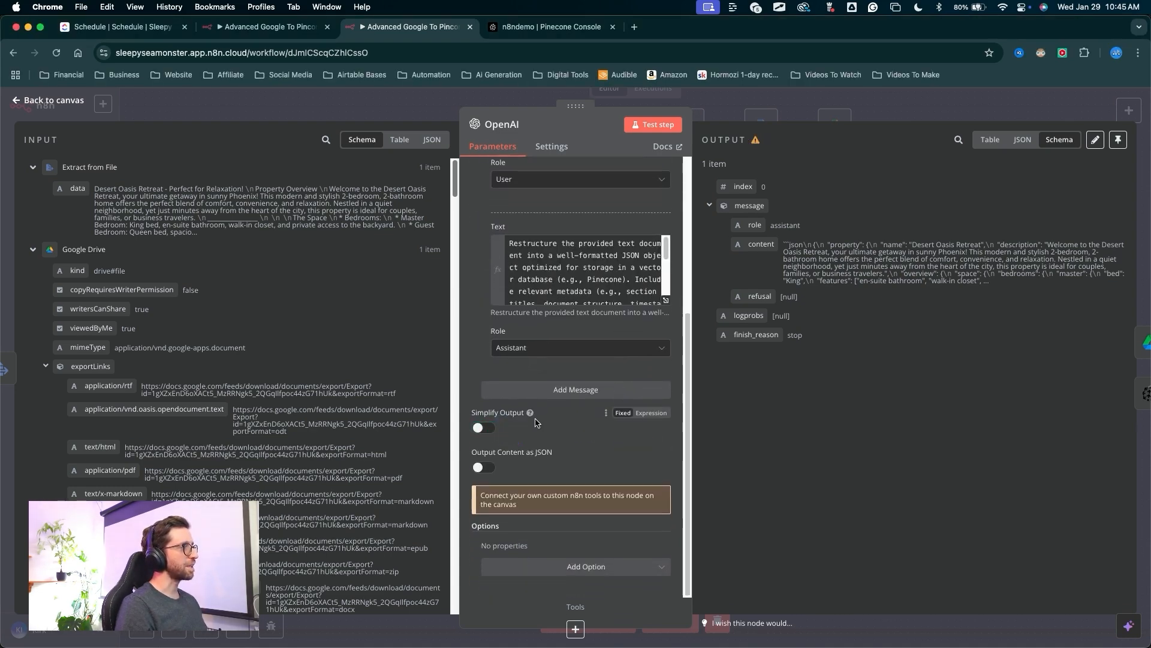
drag(575, 404, 515, 438)
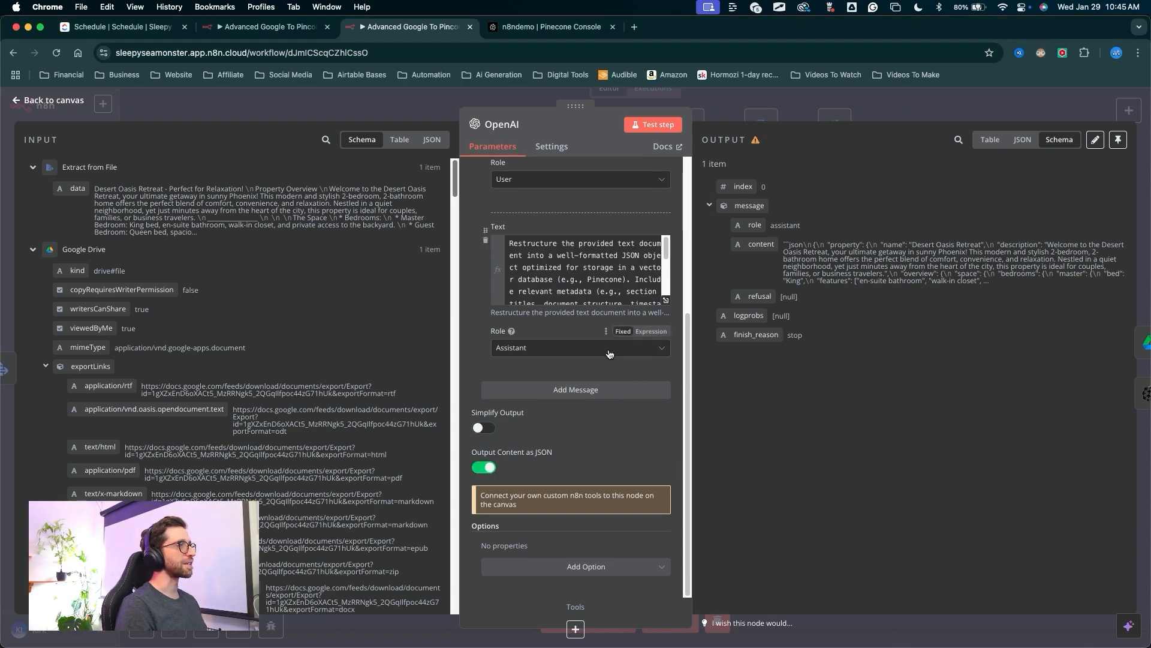
drag(701, 454, 698, 456)
mouse_move(745, 304)
mouse_down()
mouse_move(791, 241)
mouse_move(888, 246)
mouse_move(813, 235)
mouse_move(894, 239)
mouse_move(927, 282)
mouse_move(848, 267)
mouse_move(568, 400)
mouse_move(509, 470)
mouse_move(660, 173)
mouse_move(641, 143)
mouse_move(651, 133)
mouse_up()
click(651, 133)
mouse_move(1049, 226)
mouse_down()
mouse_move(831, 307)
mouse_move(887, 336)
mouse_move(852, 359)
mouse_move(889, 371)
mouse_move(802, 386)
mouse_move(816, 406)
mouse_move(869, 386)
mouse_move(912, 407)
mouse_move(920, 509)
mouse_move(866, 564)
mouse_up()
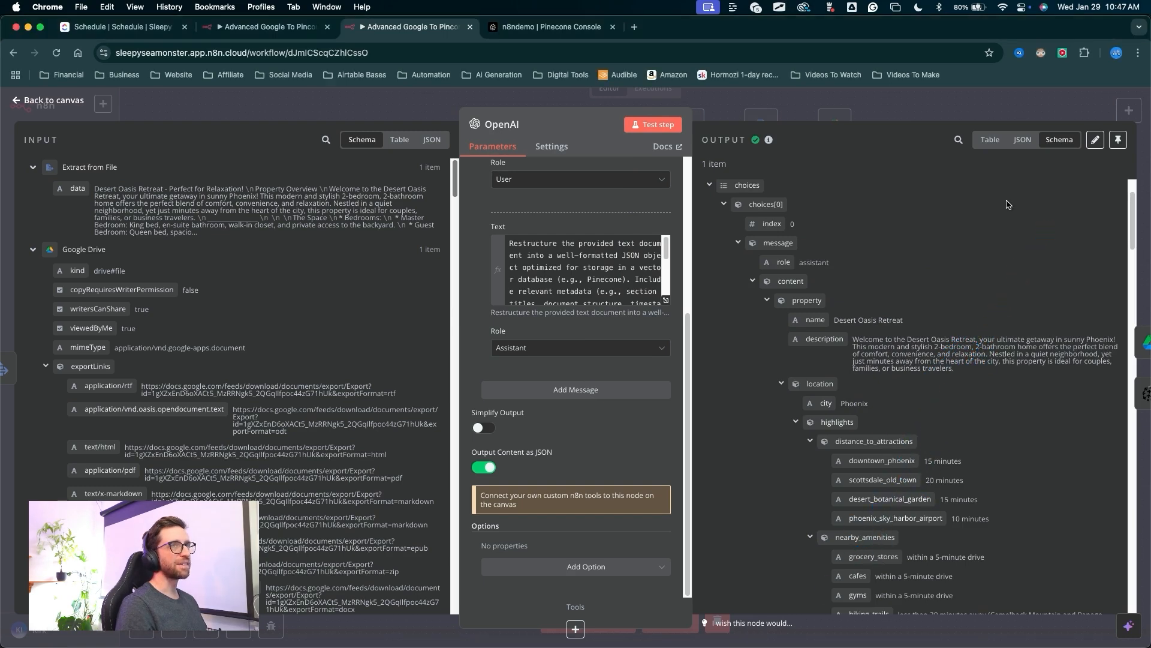
View the OpenAI node's output as JSON and examine the structure of the property content
click(1022, 141)
scroll(961, 281, down, 1)
mouse_move(1002, 300)
mouse_down()
mouse_move(1071, 157)
mouse_move(1042, 161)
mouse_up()
scroll(996, 274, down, 1)
scroll(994, 274, down, 5)
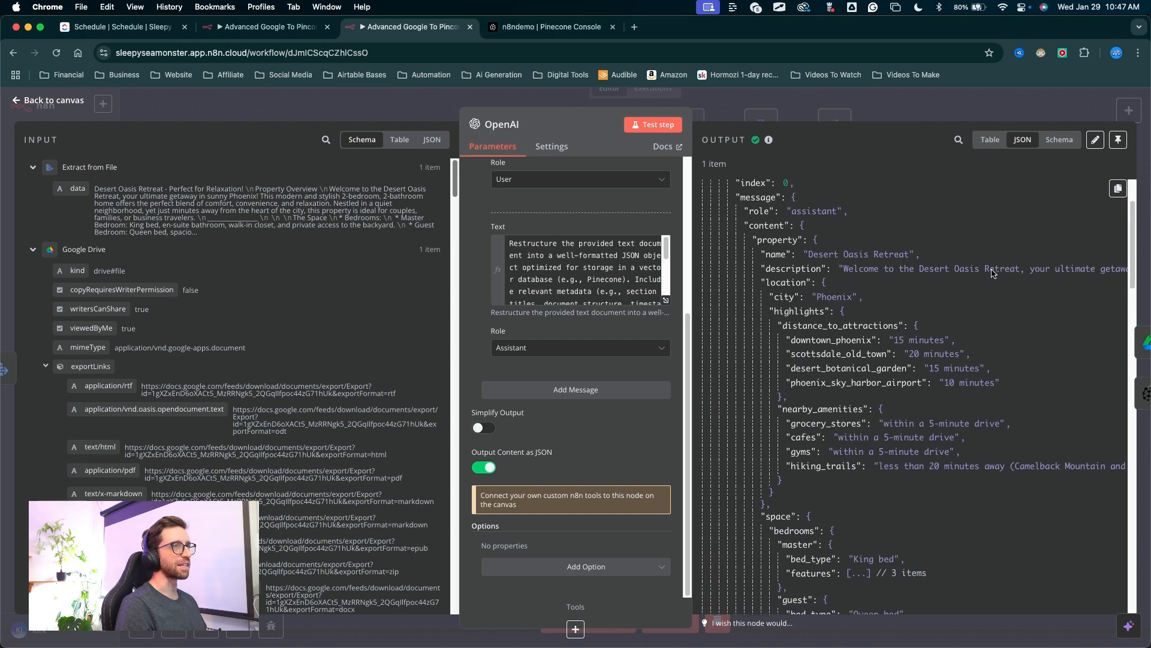
mouse_move(837, 413)
mouse_down()
mouse_move(870, 193)
mouse_move(816, 393)
mouse_move(832, 426)
mouse_up()
scroll(922, 409, up, 2)
scroll(922, 409, up, 3)
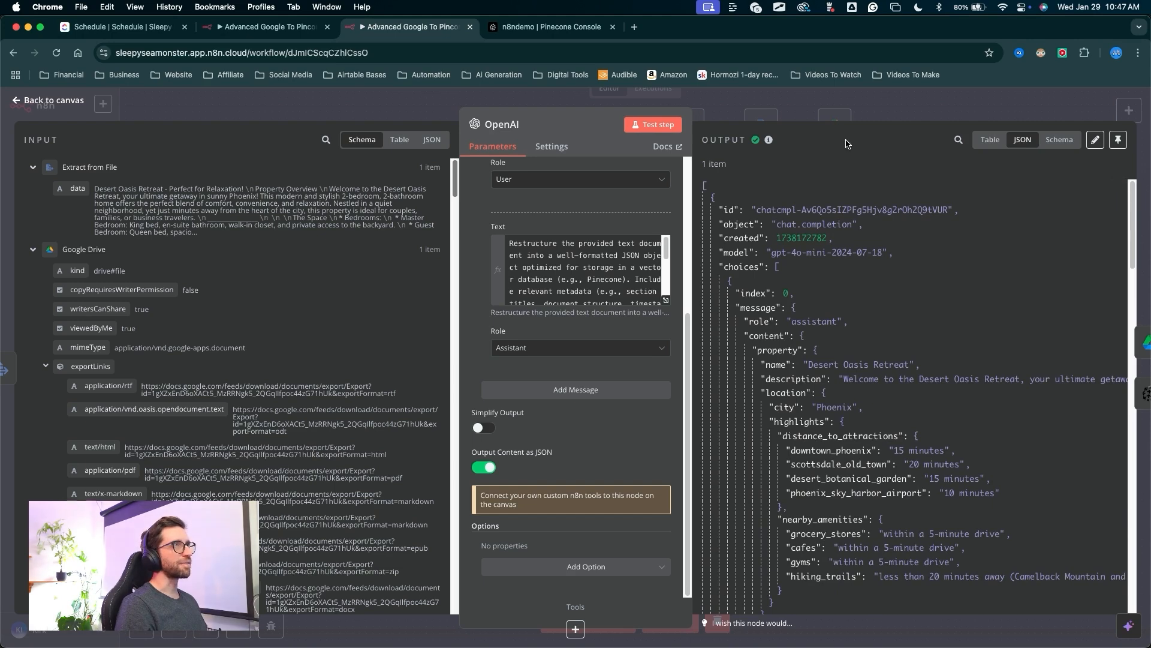
Switch to the Pinecone console and examine the record count of the n8ndemo index and its Airbnb Listings namespace
key(ctrl+Tab)
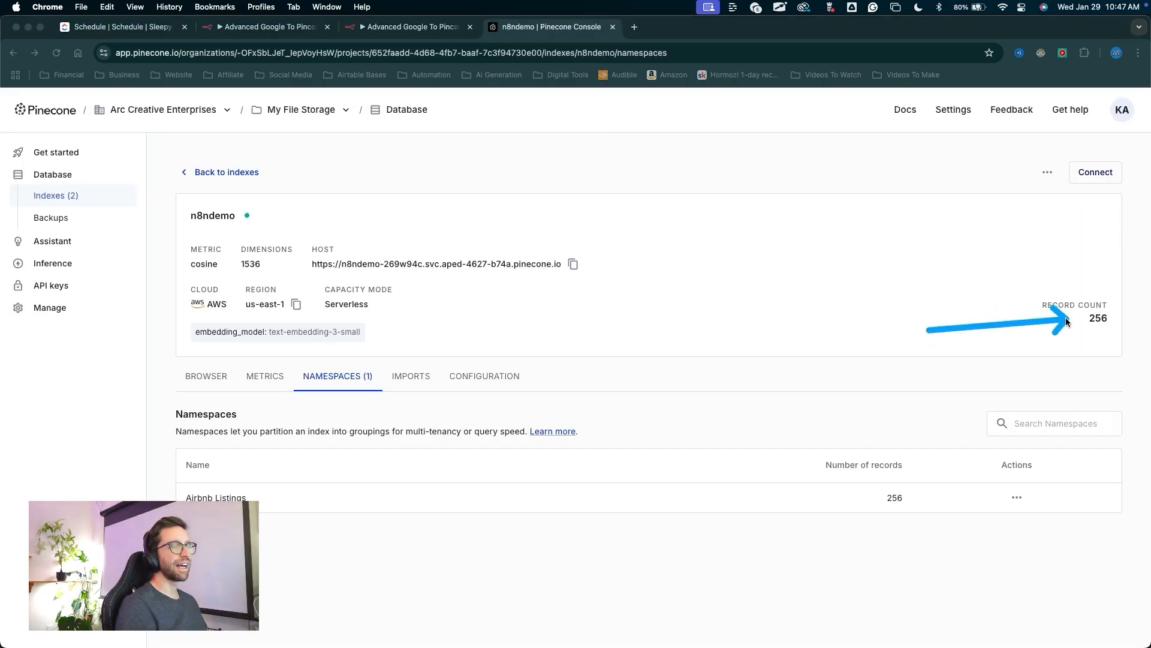
drag(1066, 318, 1082, 318)
mouse_move(986, 338)
mouse_down()
mouse_move(617, 371)
mouse_move(244, 496)
mouse_move(946, 472)
mouse_up()
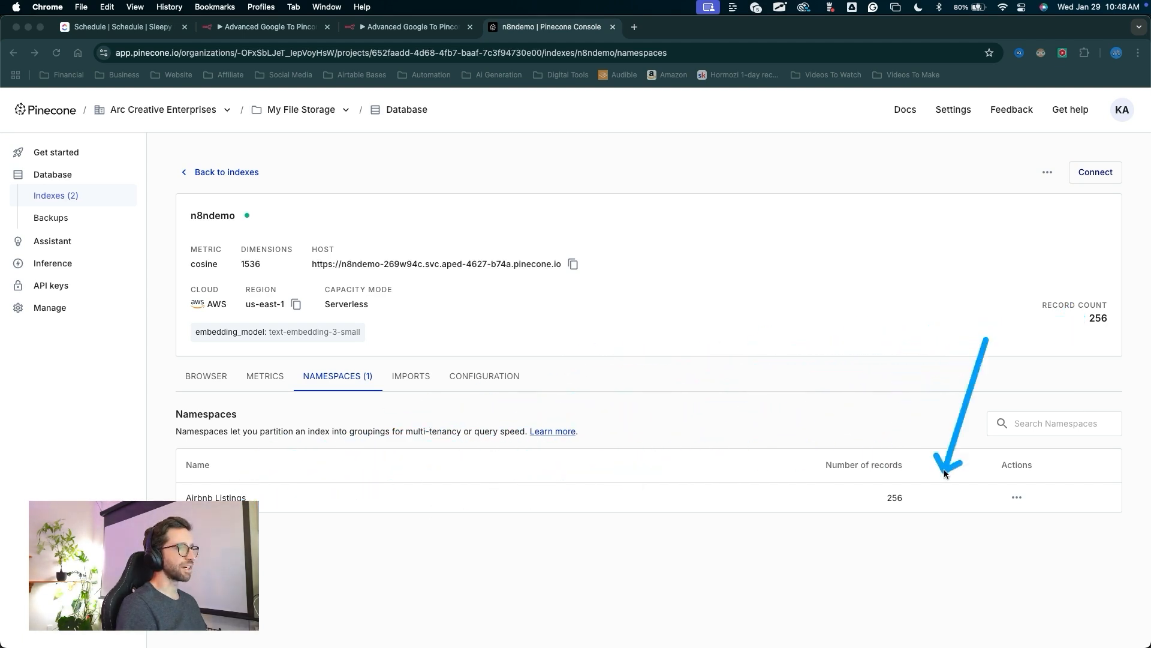
drag(983, 340, 1082, 319)
key(Escape)
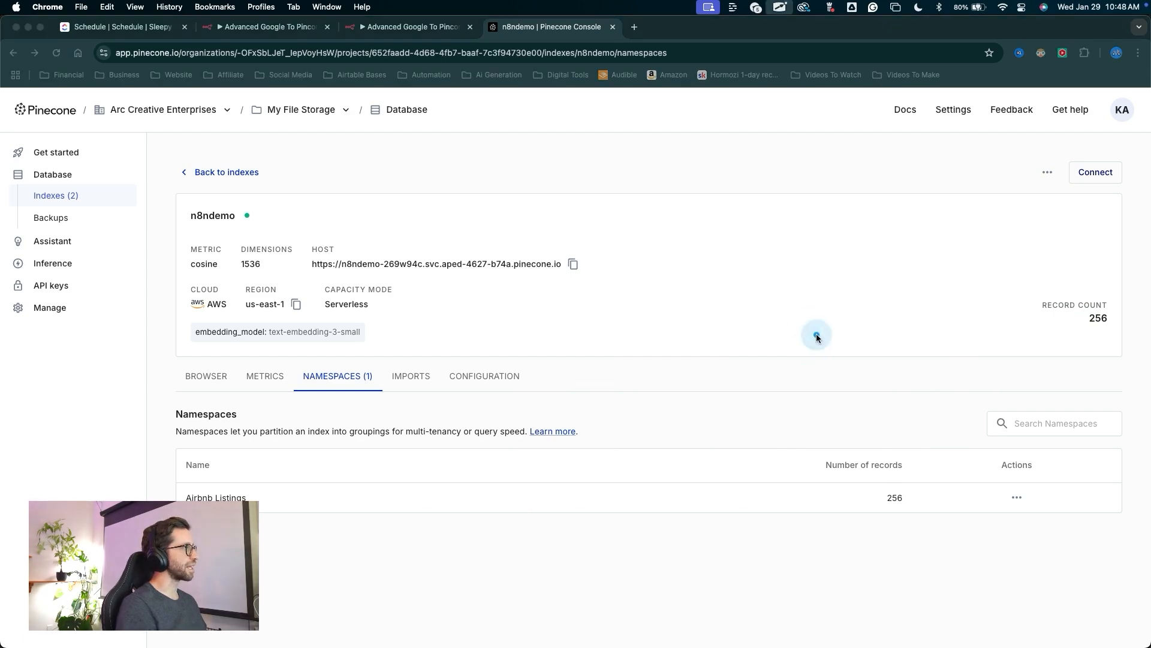
mouse_move(797, 323)
mouse_down()
mouse_move(414, 464)
mouse_move(1013, 492)
mouse_up()
key(Escape)
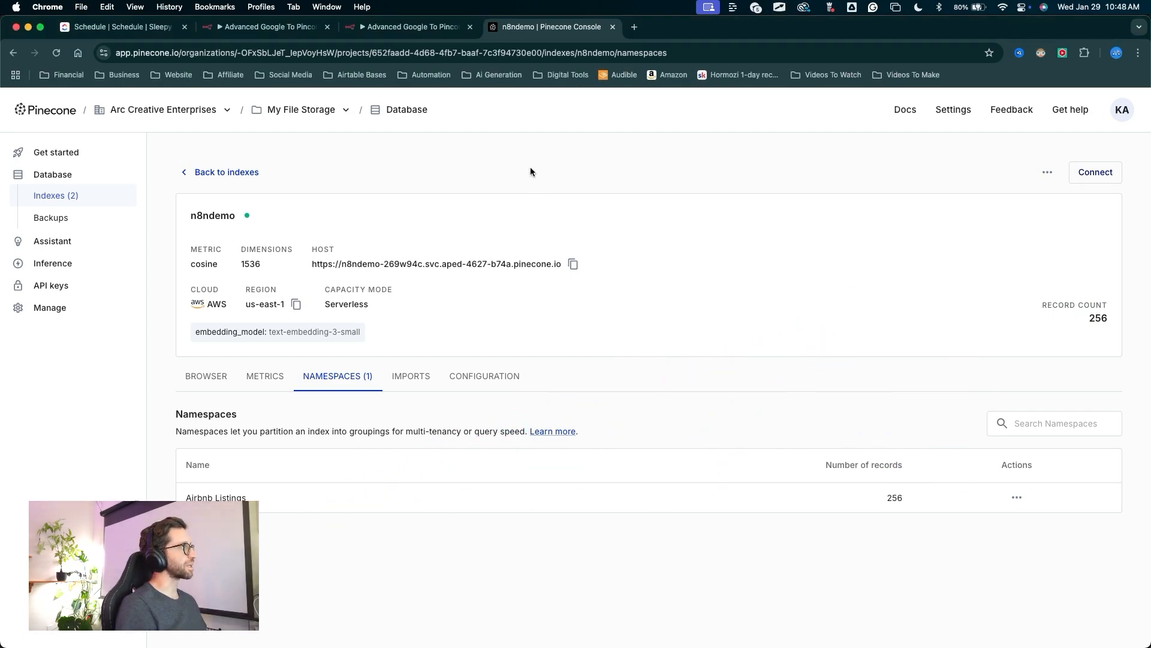
Return to the Advanced Google To Pincone DEMO workflow in n8n and review the OpenAI node's output settings
click(413, 26)
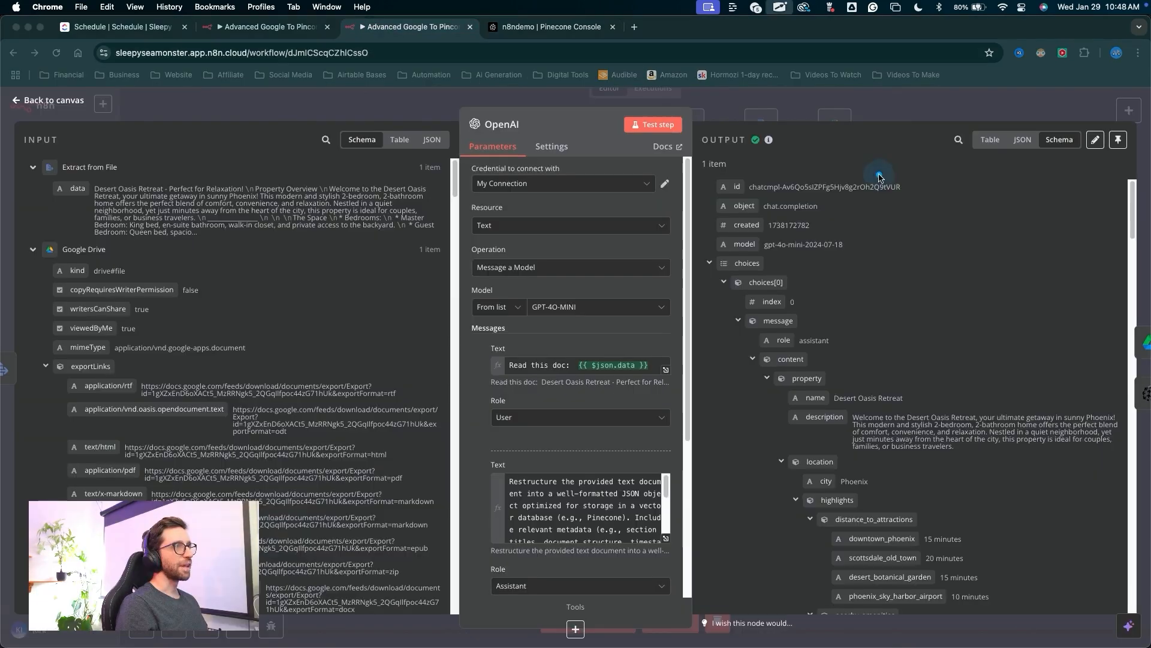
mouse_move(880, 174)
mouse_down()
mouse_move(901, 603)
mouse_move(624, 456)
mouse_up()
key(Escape)
scroll(600, 466, down, 4)
drag(632, 403, 493, 447)
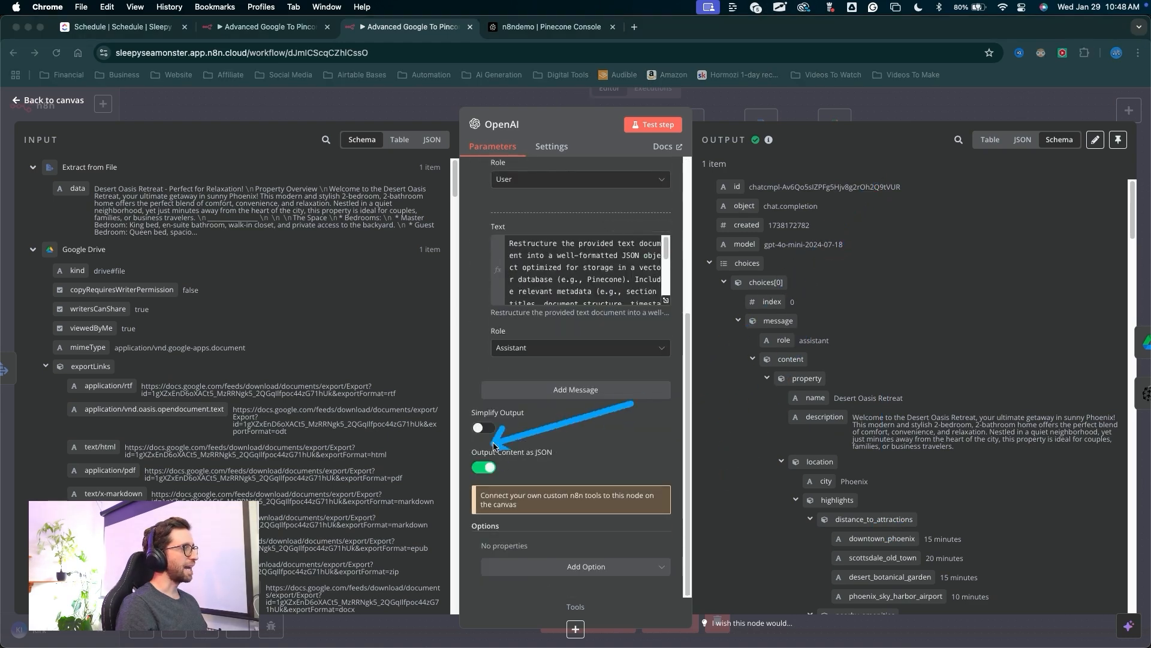
key(Escape)
scroll(608, 476, up, 2)
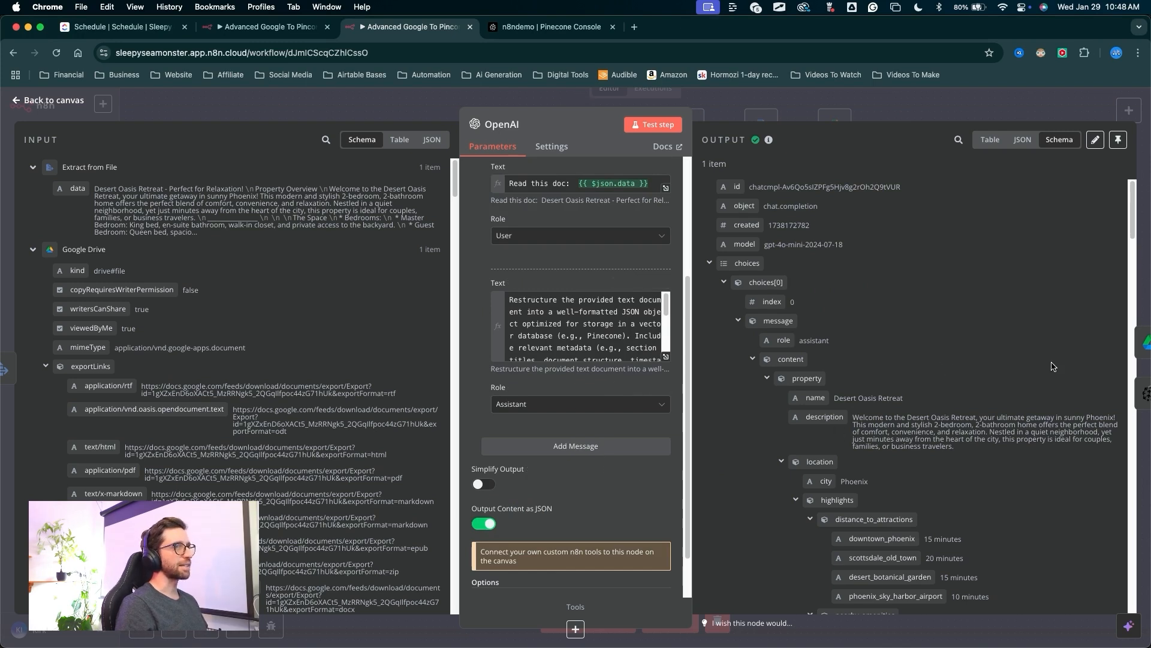
Turn Simplify Output on and Output Content as JSON off in the OpenAI node, and rerun its test
drag(613, 472, 505, 486)
key(Escape)
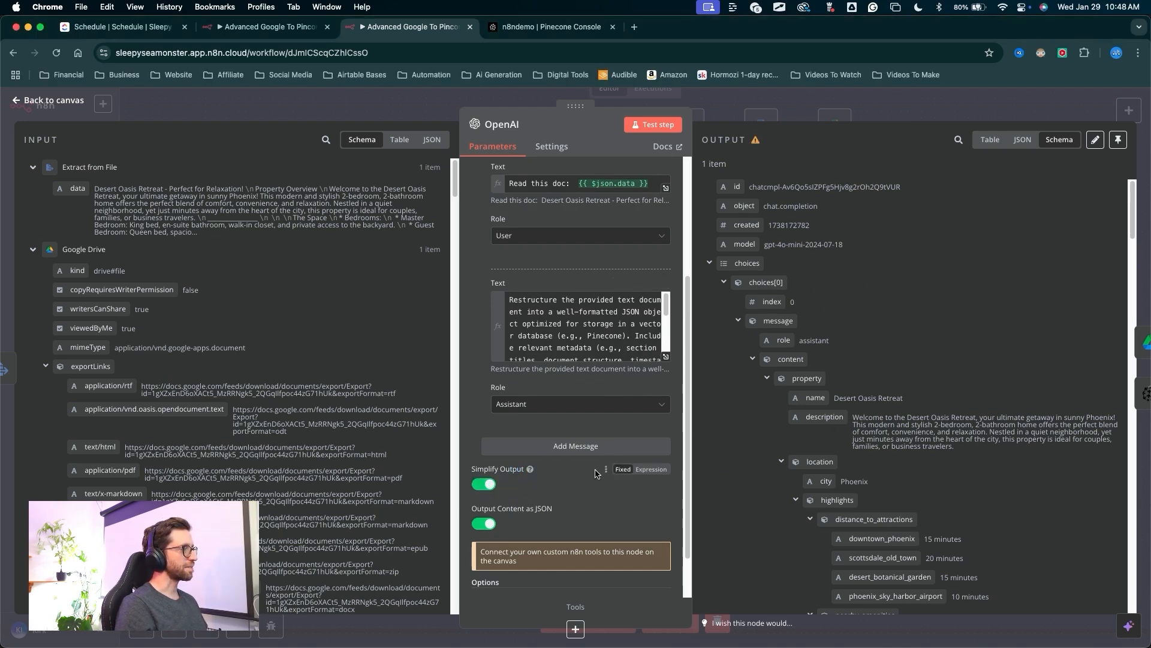
drag(617, 463, 571, 487)
key(Escape)
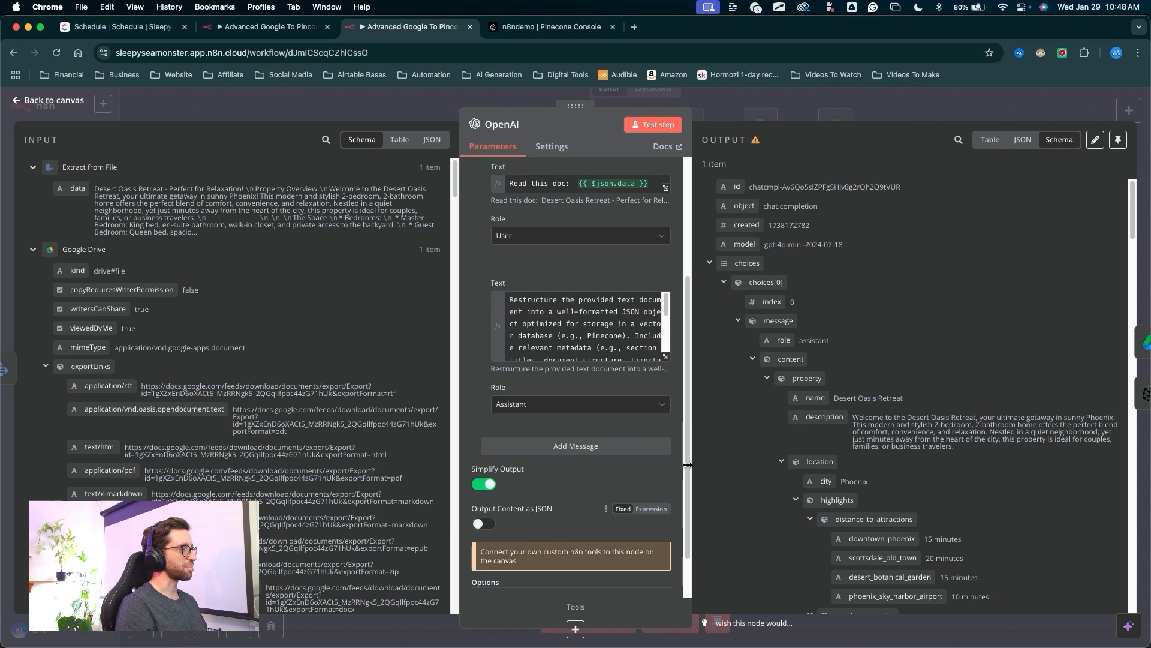
drag(591, 430, 633, 116)
key(Escape)
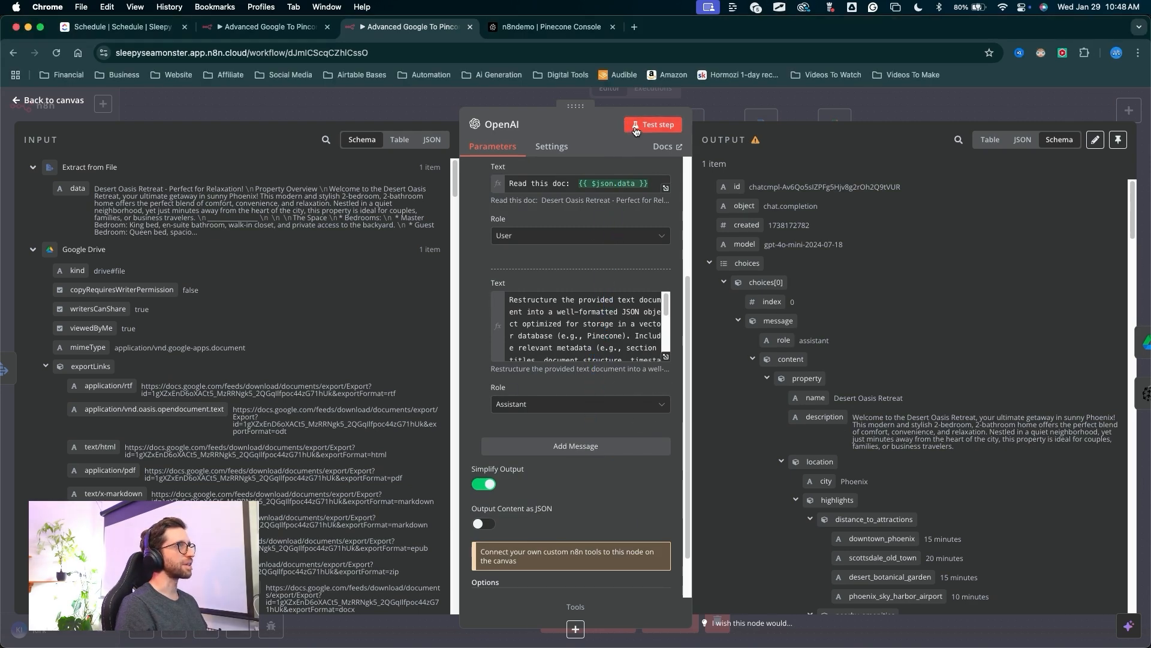
click(637, 125)
Examine the restructured document text in the output's content field and close the OpenAI node
mouse_move(759, 511)
mouse_down()
mouse_move(848, 264)
mouse_move(860, 267)
mouse_move(851, 277)
mouse_up()
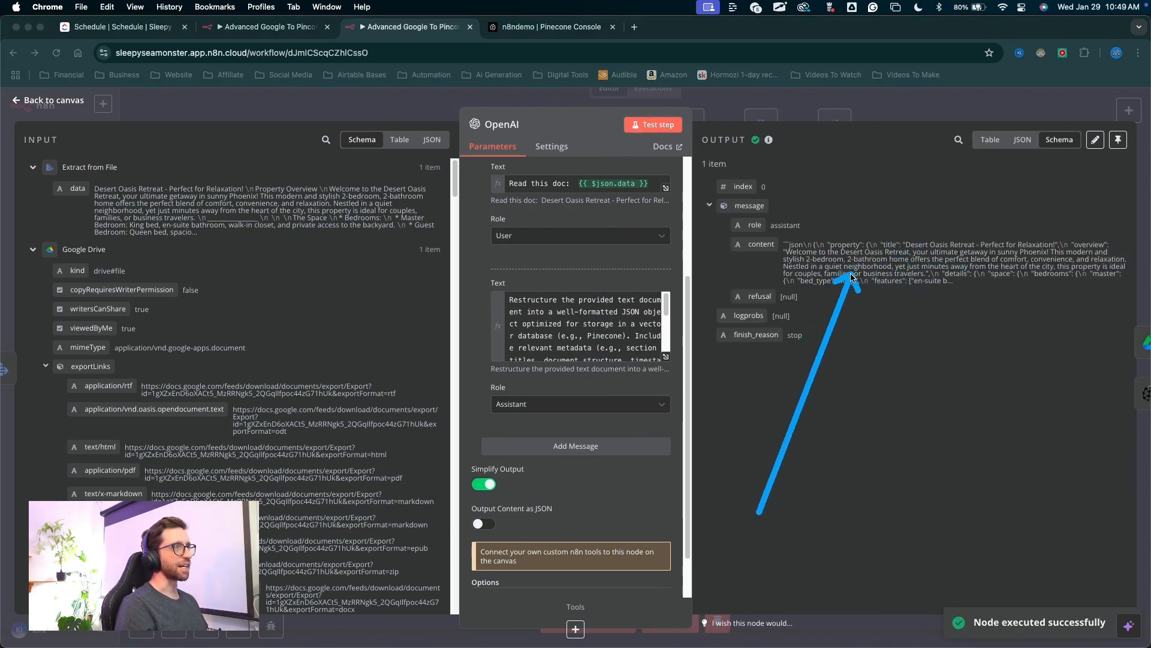
mouse_move(861, 448)
mouse_down()
mouse_move(831, 393)
mouse_move(803, 264)
mouse_move(1053, 271)
mouse_move(791, 260)
mouse_move(953, 305)
mouse_move(824, 256)
mouse_move(1018, 268)
mouse_move(854, 259)
mouse_move(843, 350)
mouse_move(856, 313)
mouse_up()
drag(854, 269, 806, 258)
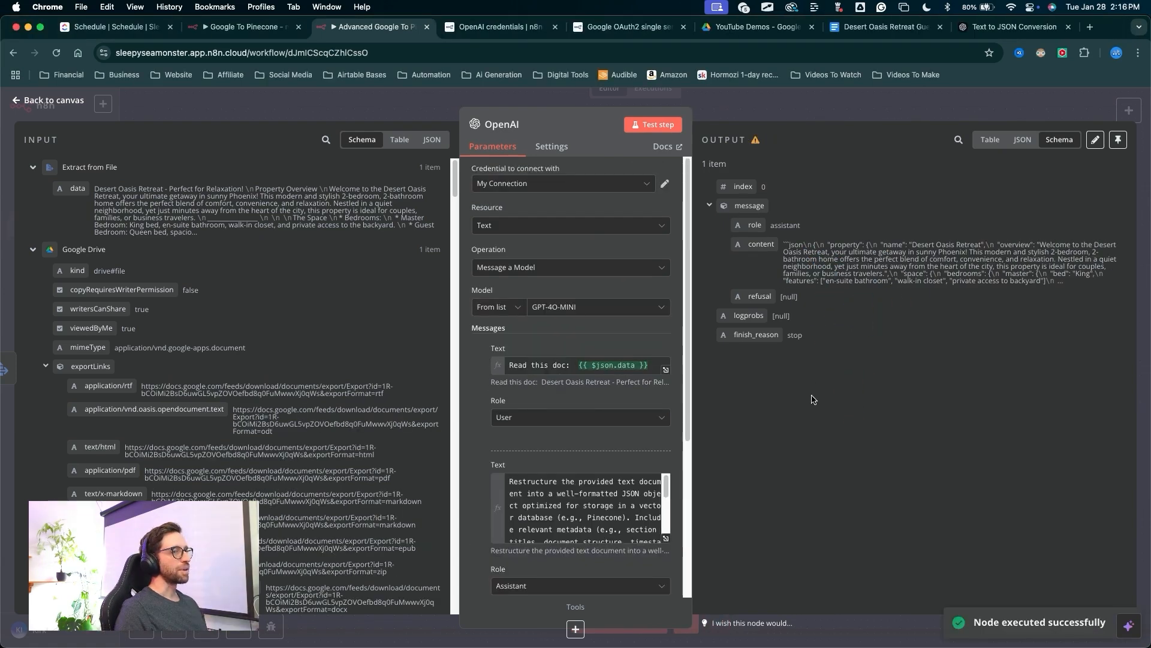
mouse_move(807, 414)
mouse_down()
mouse_move(828, 163)
mouse_move(808, 119)
mouse_up()
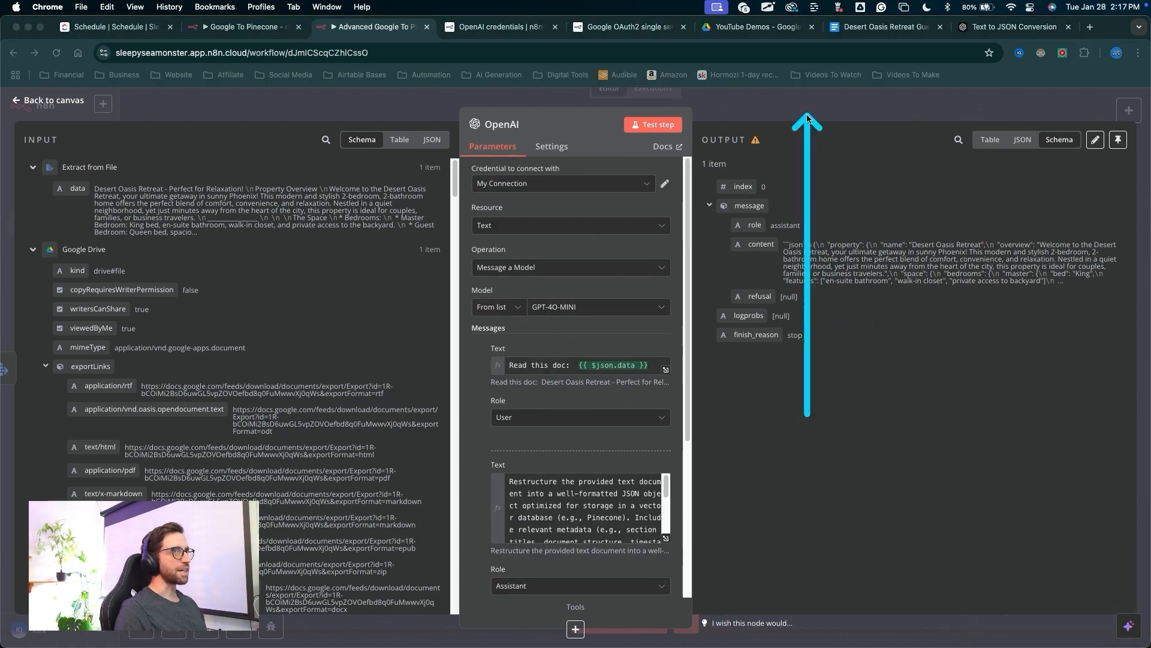
Add a Google Drive node with the Create folder action after the OpenAI node
drag(757, 415, 780, 303)
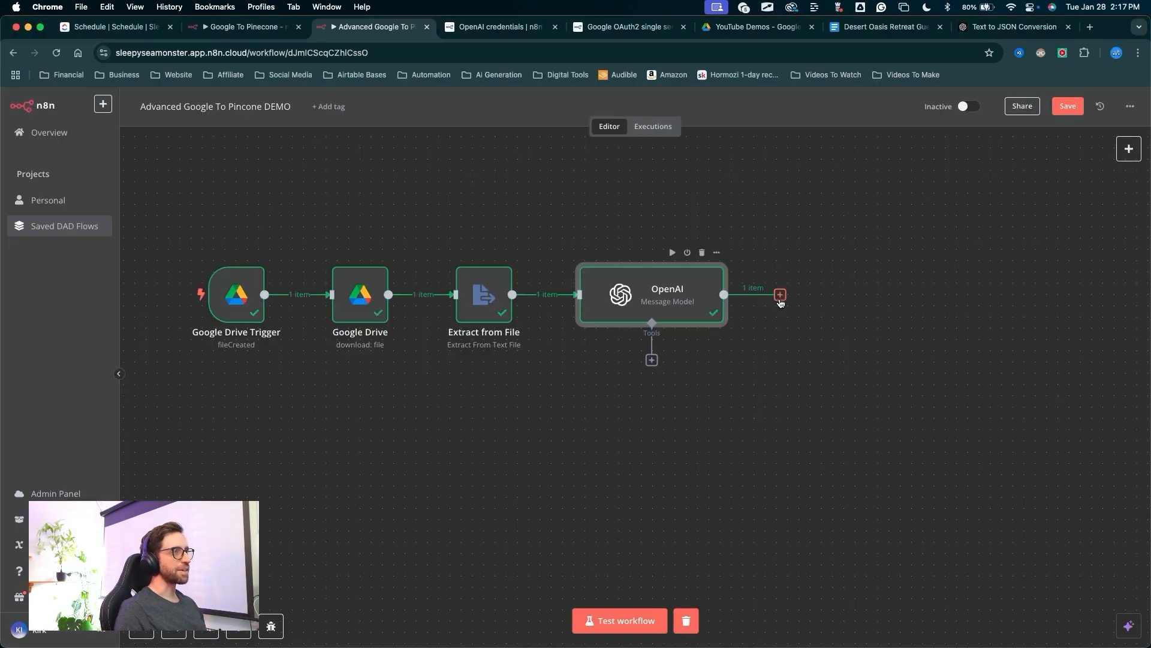
click(780, 295)
text(google)
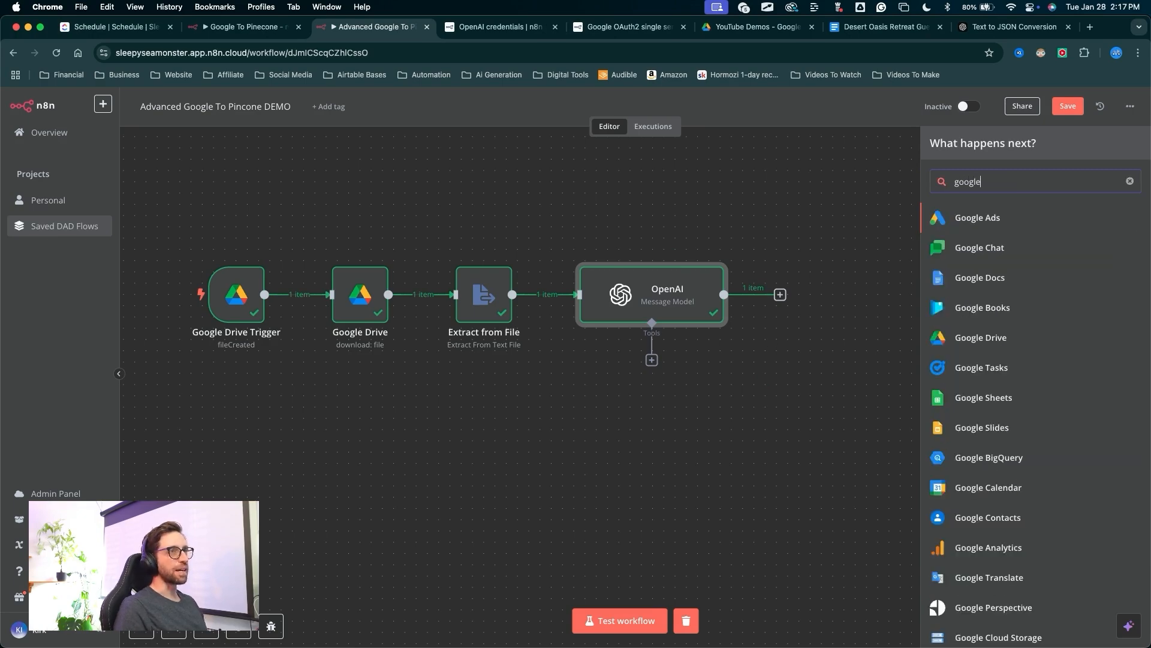
drag(763, 404, 925, 295)
click(981, 337)
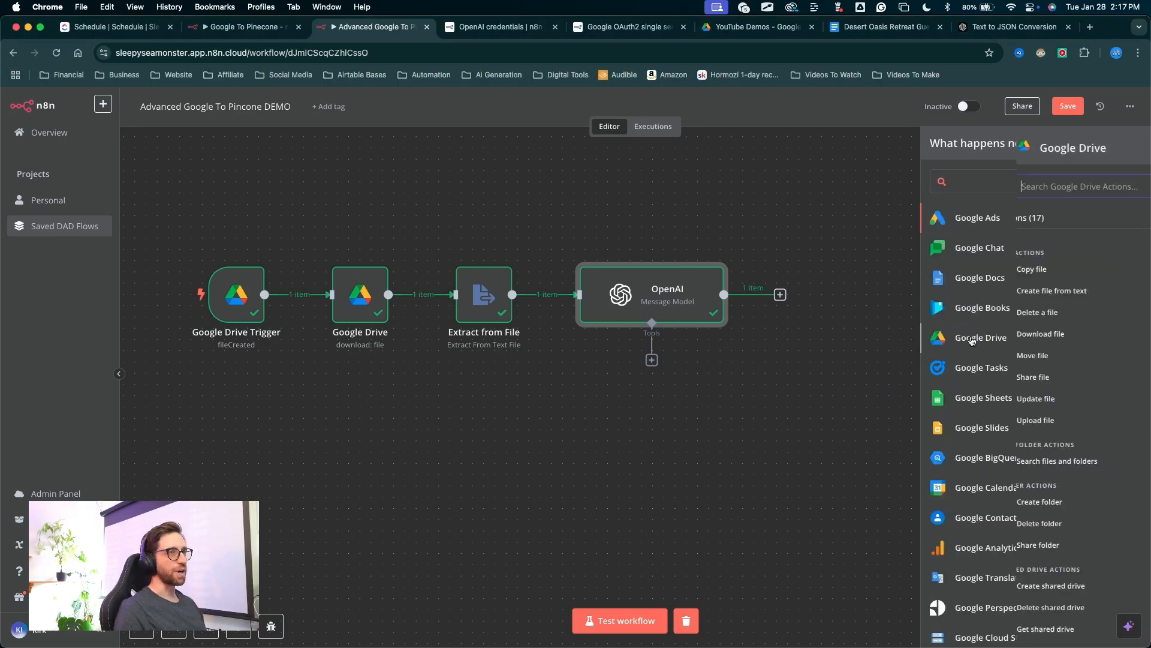
drag(814, 529, 888, 508)
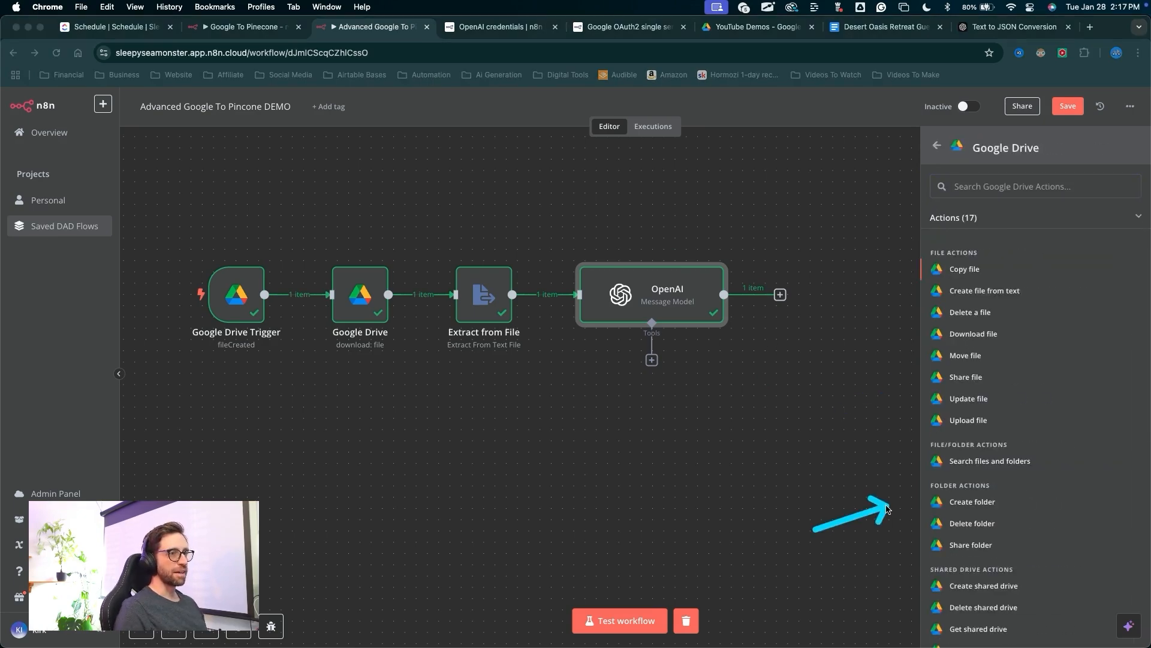
click(933, 504)
Set the new Google Drive node's credential to Latest Connection
drag(402, 353, 502, 208)
click(507, 187)
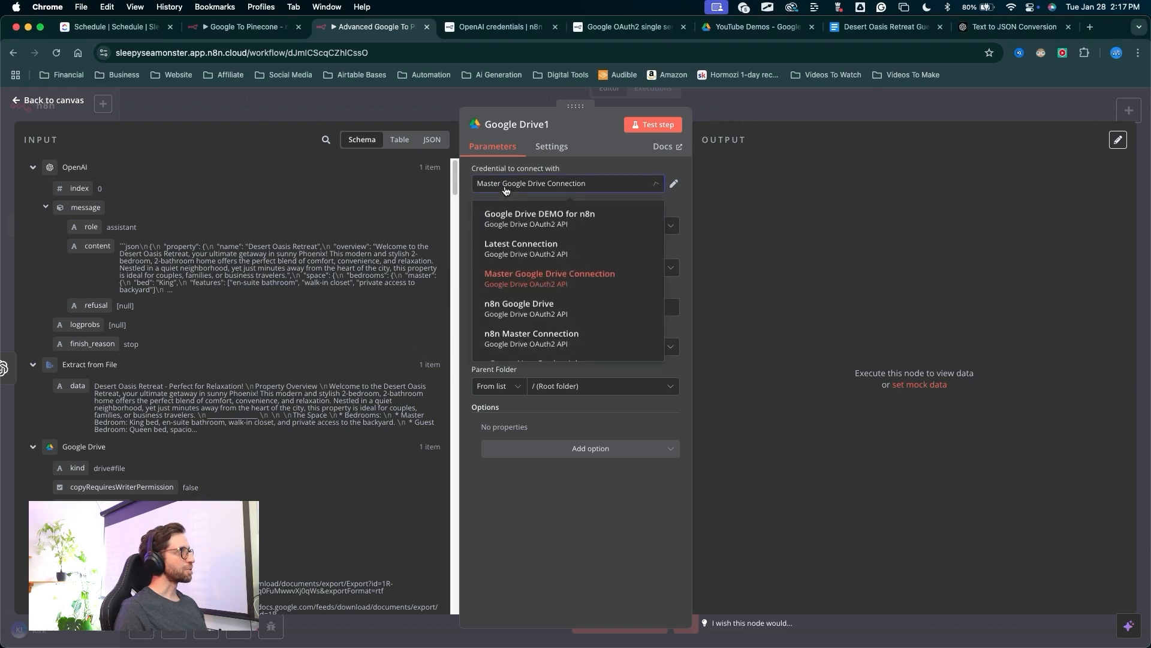
click(519, 249)
Set the create-folder node's Folder Name to the name field from the Google Drive Trigger data
mouse_move(318, 340)
mouse_down()
mouse_move(534, 248)
mouse_move(503, 300)
mouse_up()
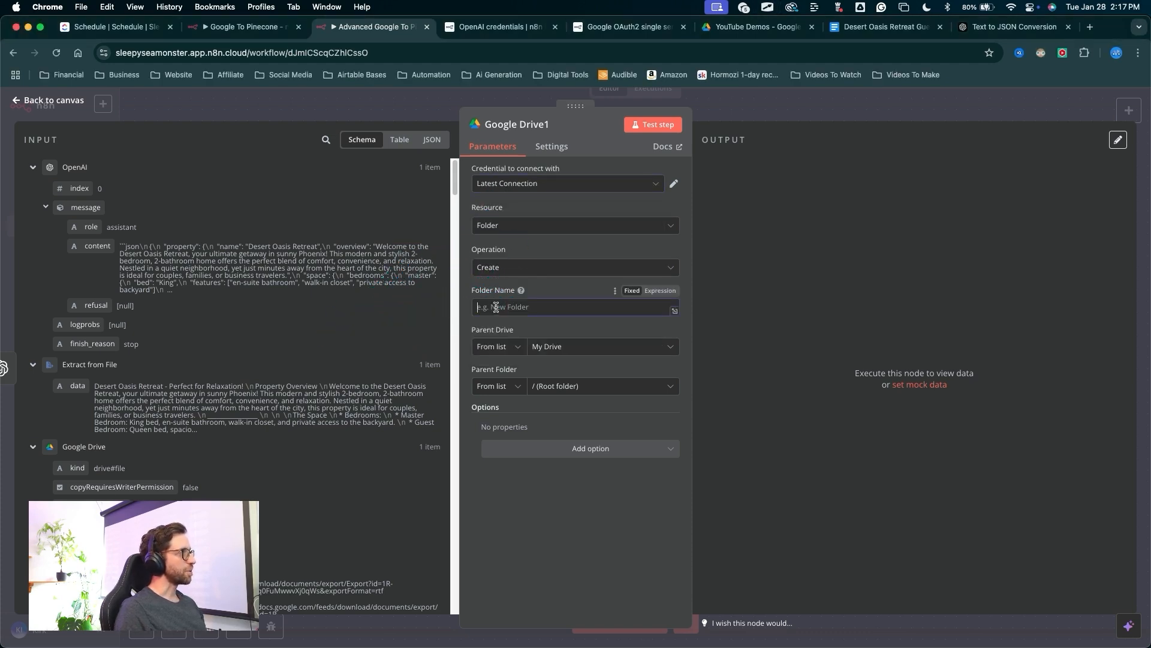
drag(381, 362, 508, 313)
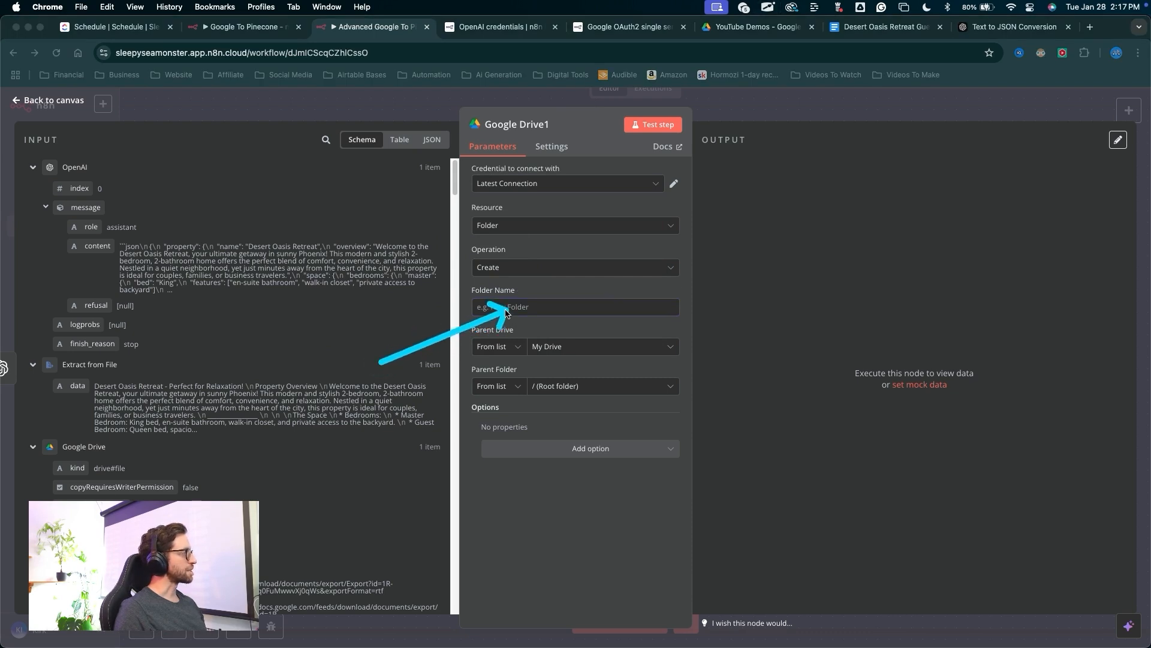
drag(404, 343, 449, 331)
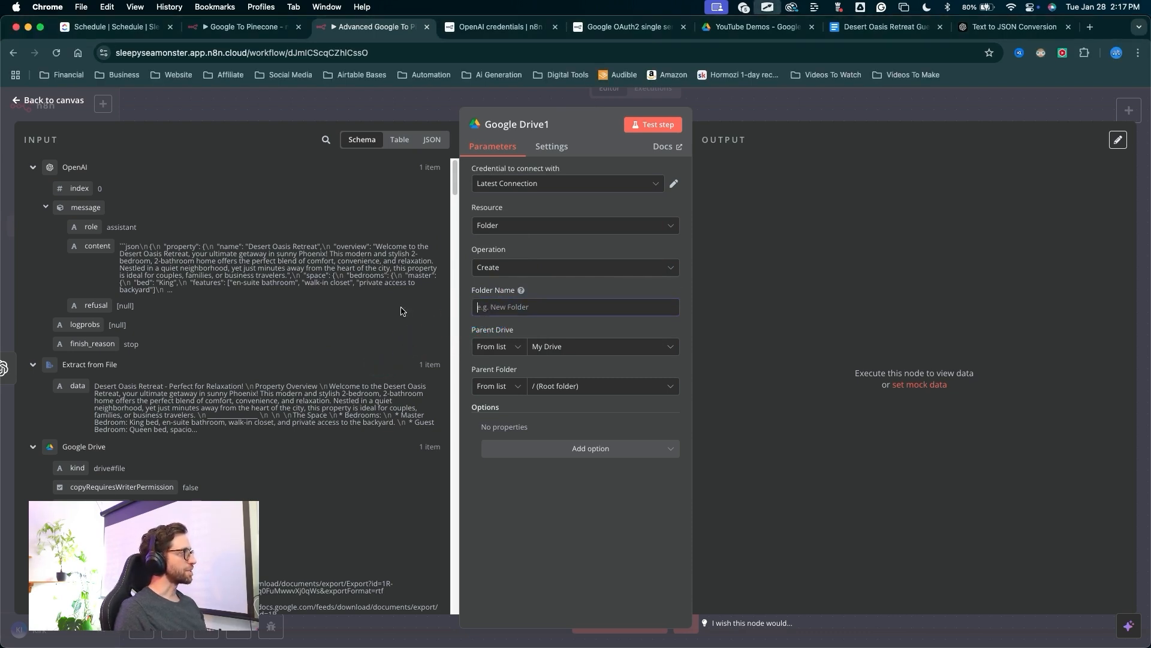
scroll(324, 294, down, 15)
scroll(277, 243, down, 10)
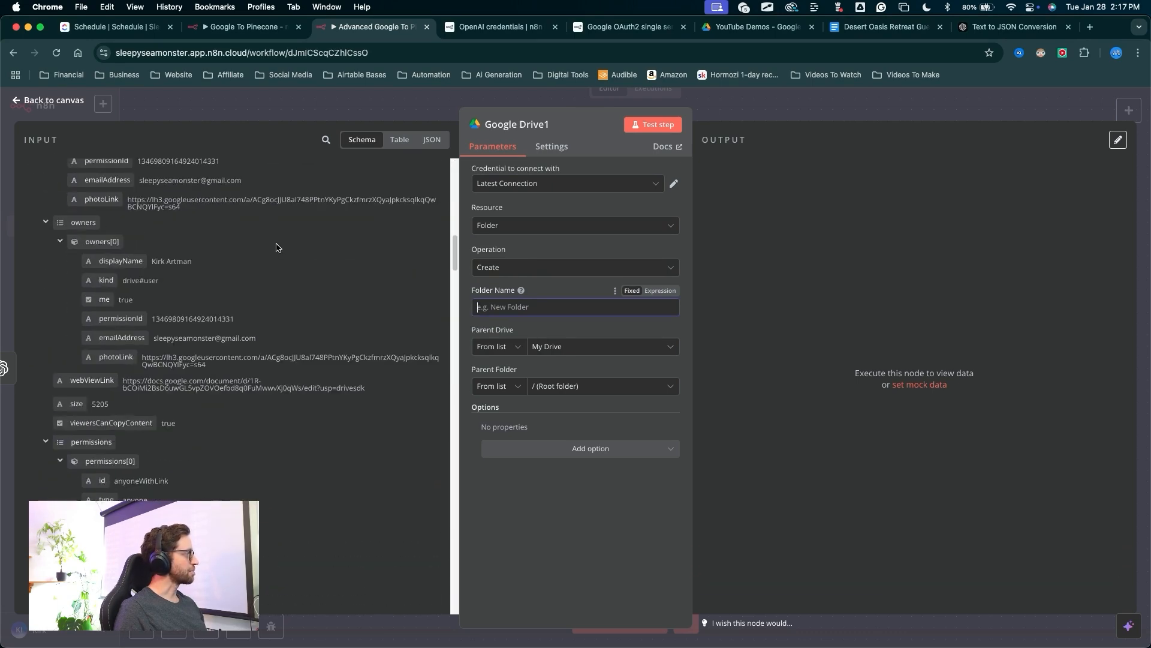
scroll(277, 248, down, 10)
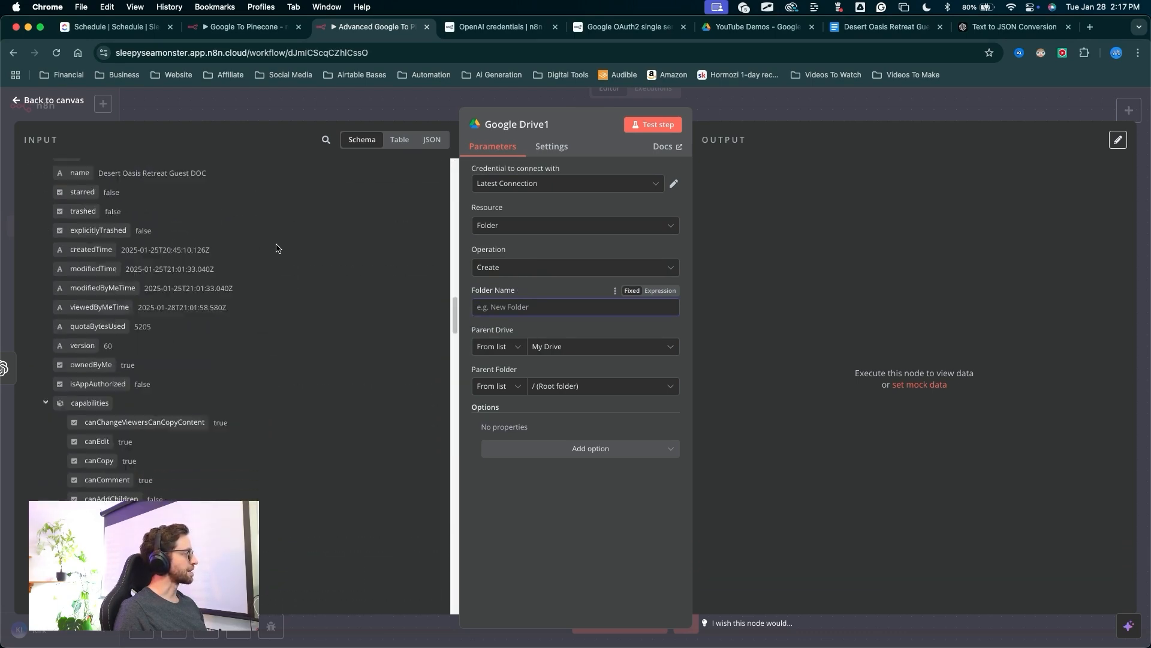
scroll(276, 248, down, 10)
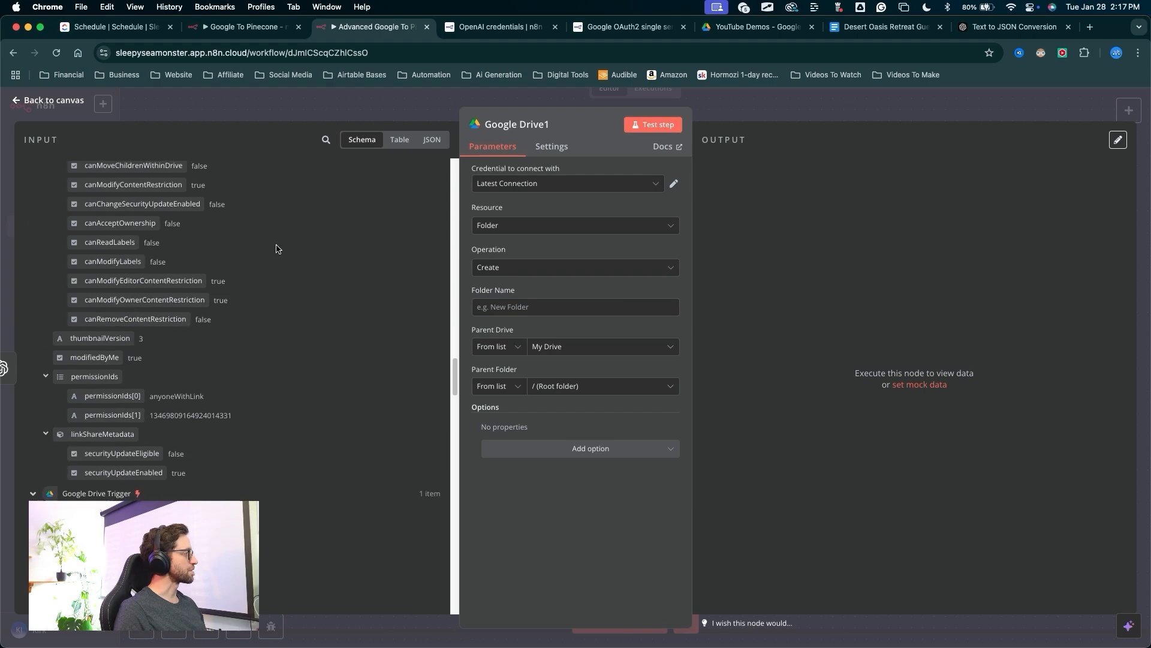
mouse_move(374, 265)
mouse_down()
mouse_move(303, 249)
mouse_move(162, 252)
mouse_up()
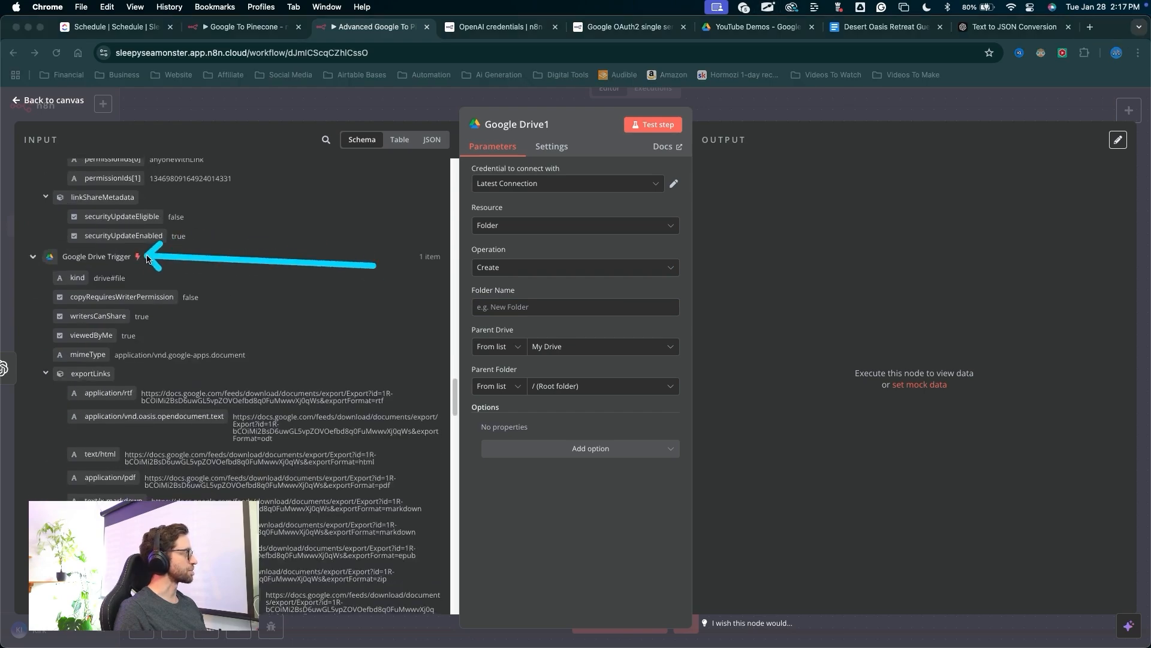
scroll(199, 282, down, 5)
scroll(199, 282, down, 8)
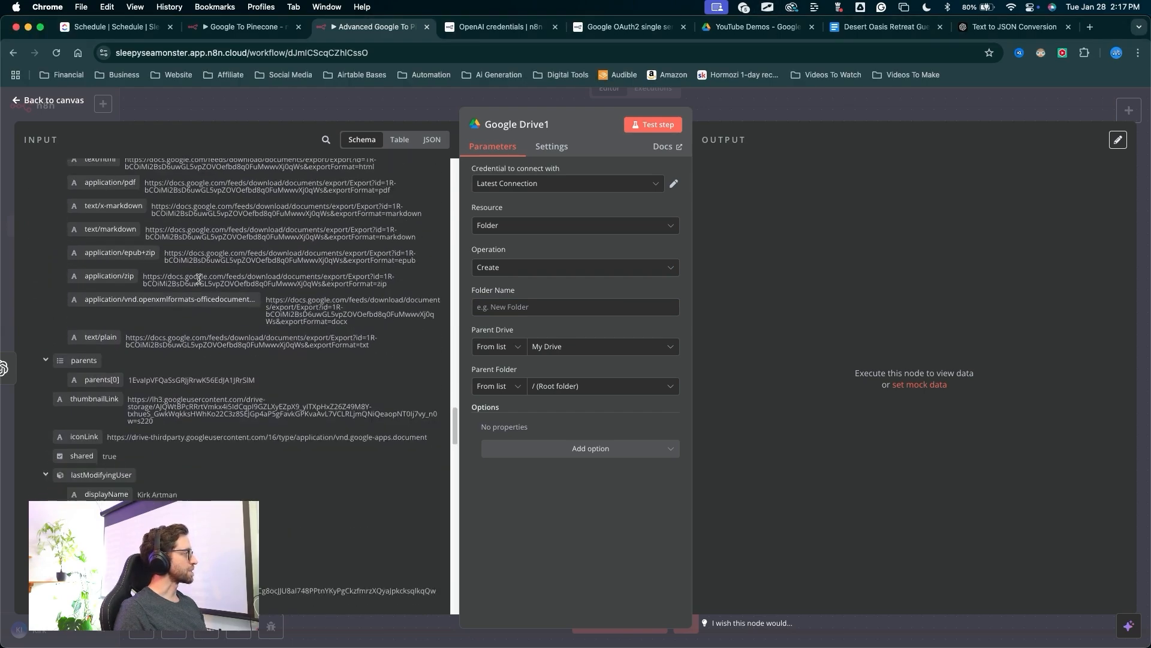
scroll(201, 282, down, 6)
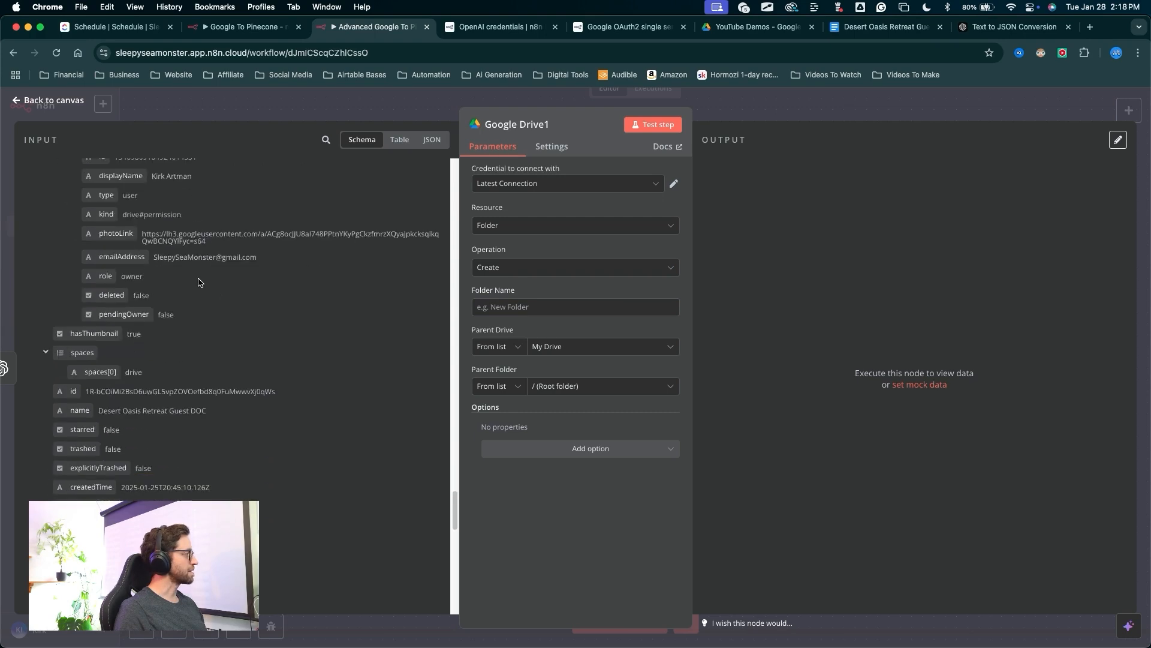
mouse_move(294, 236)
mouse_down()
mouse_move(111, 243)
mouse_move(203, 228)
mouse_move(84, 309)
mouse_up()
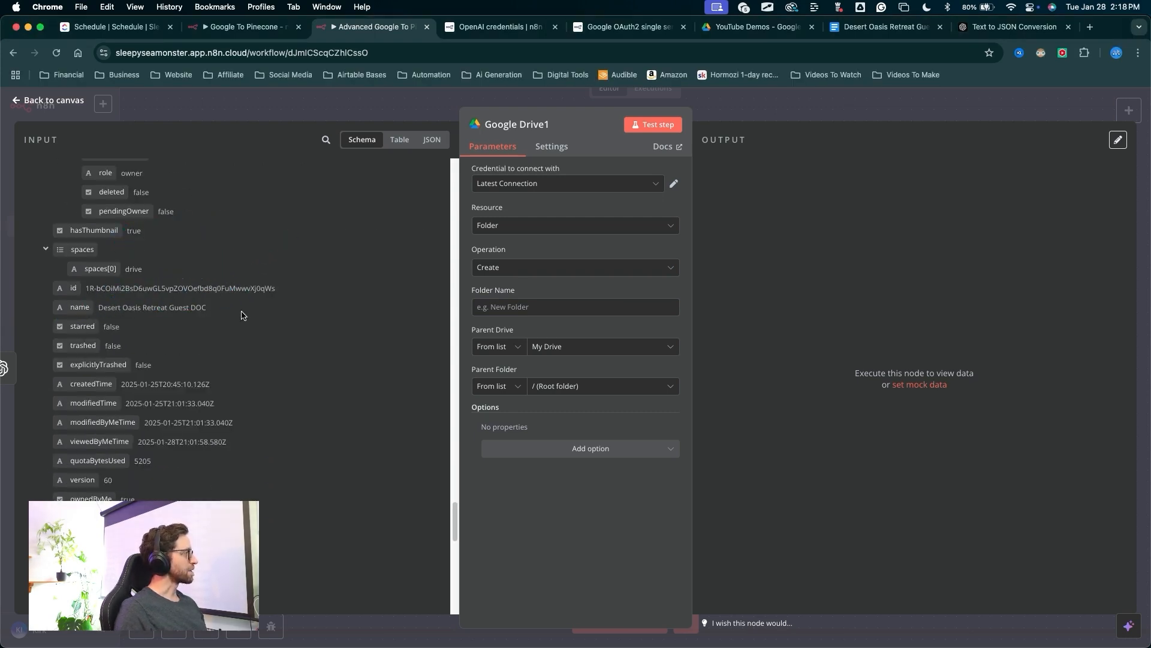
drag(311, 311, 227, 312)
mouse_move(324, 403)
mouse_down()
mouse_move(530, 288)
mouse_move(474, 302)
mouse_up()
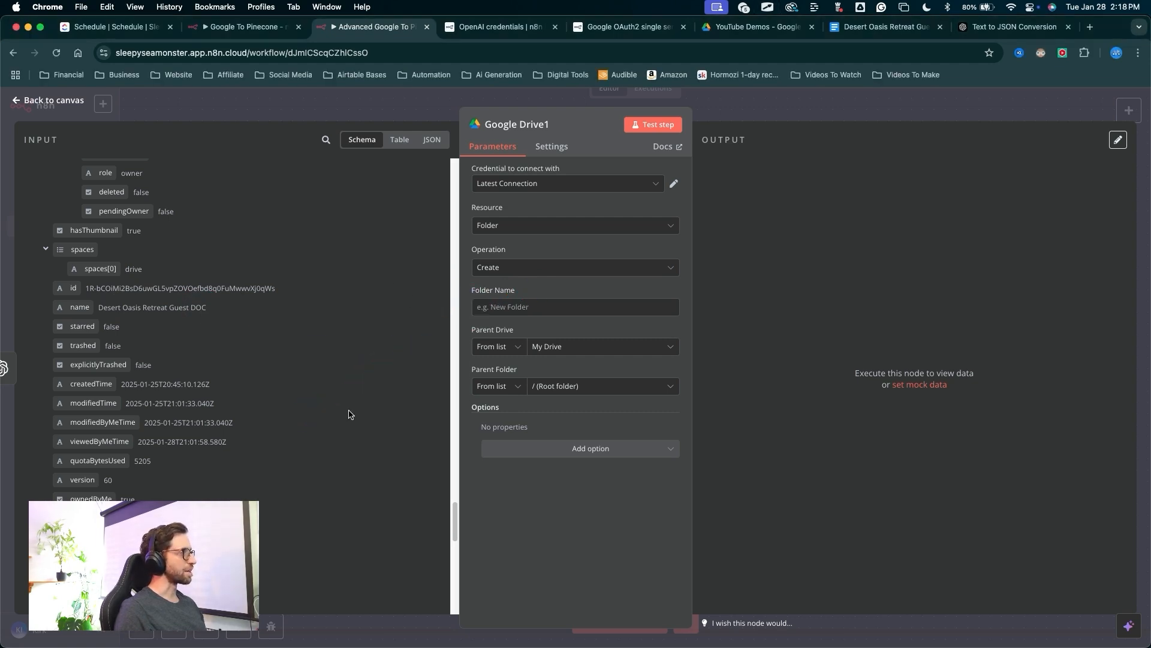
drag(343, 444, 487, 313)
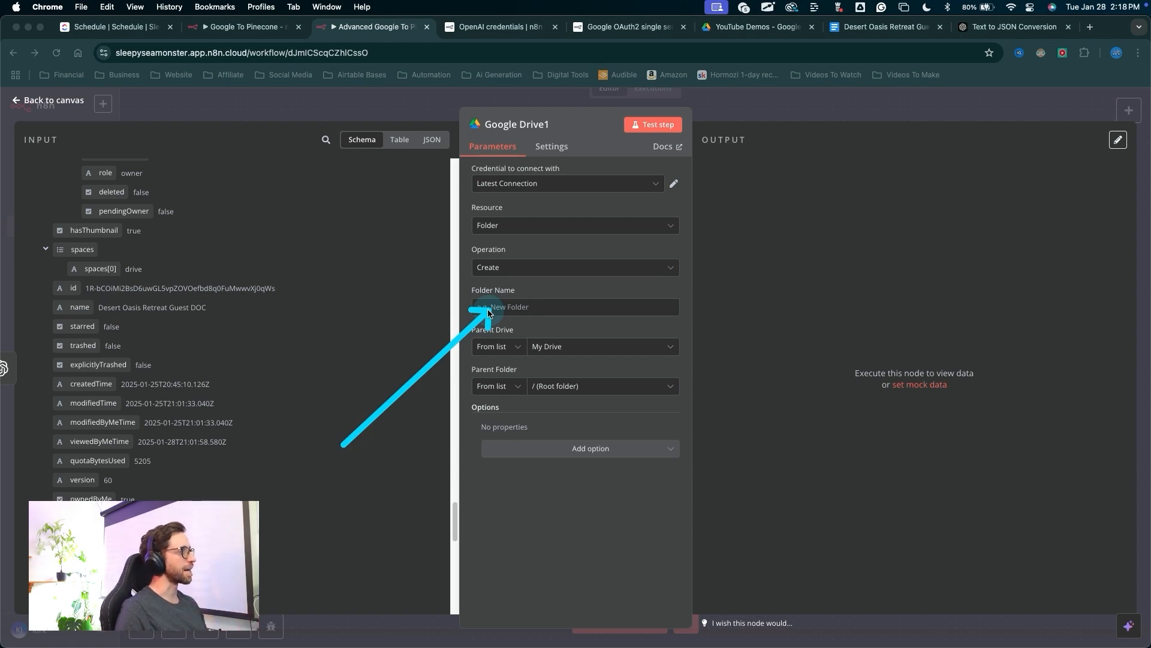
mouse_move(365, 429)
mouse_down()
mouse_move(527, 298)
mouse_move(493, 316)
mouse_up()
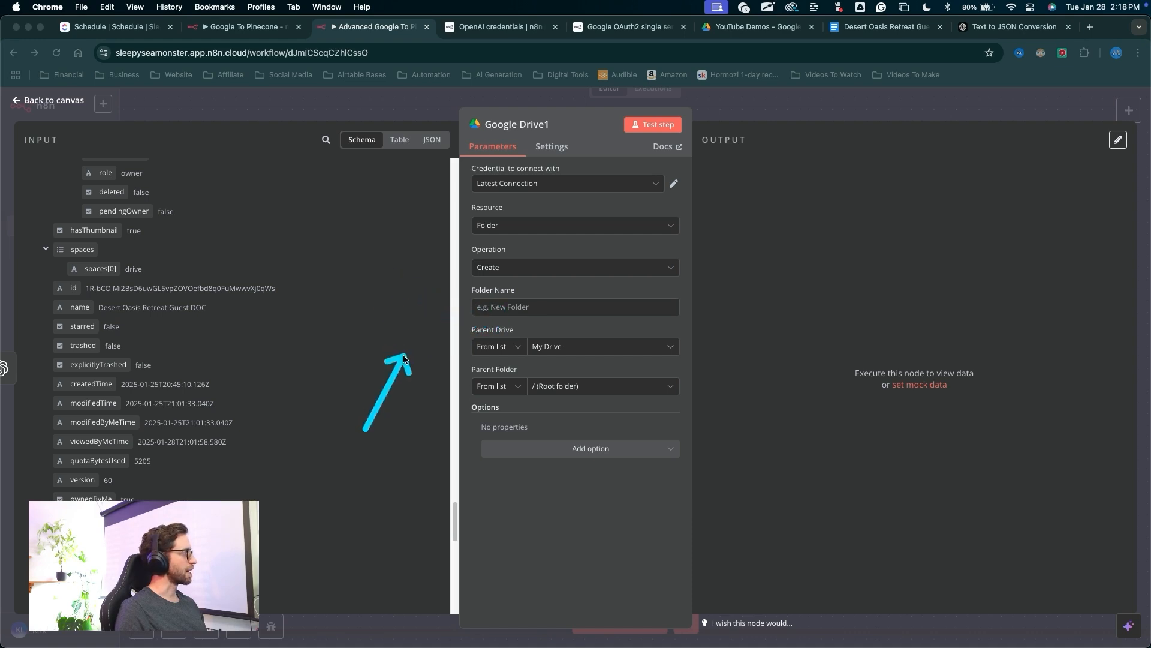
mouse_move(365, 428)
mouse_down()
mouse_move(82, 310)
mouse_move(172, 316)
mouse_up()
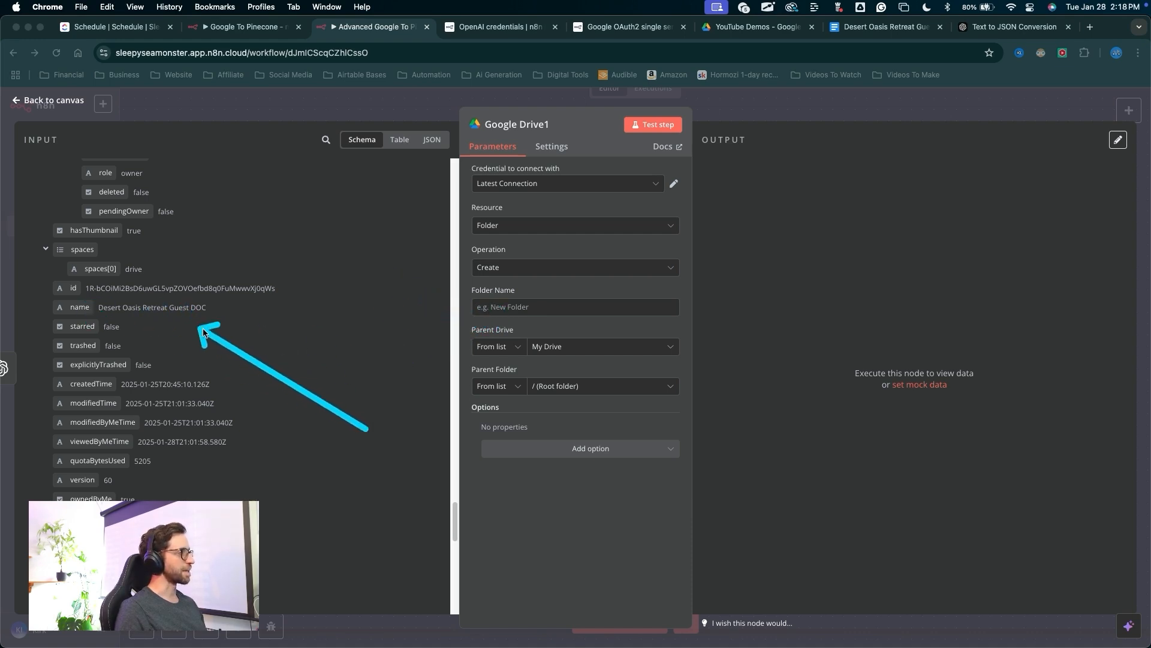
key(Escape)
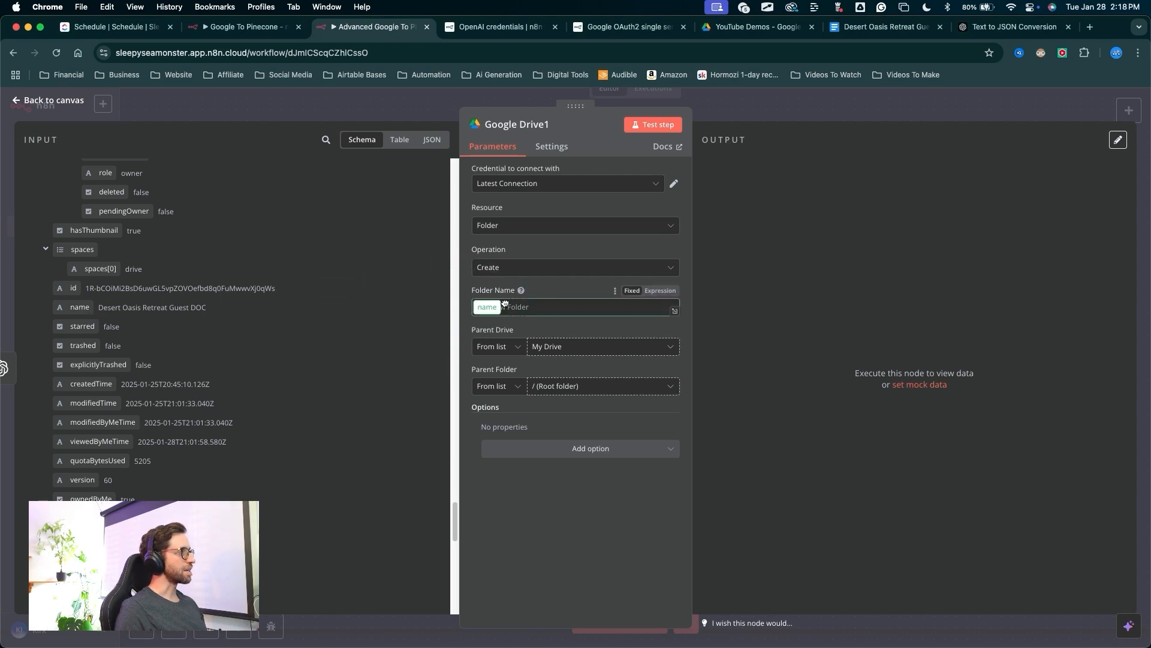
drag(505, 304, 505, 306)
mouse_move(361, 430)
mouse_down()
mouse_move(488, 302)
mouse_move(531, 311)
mouse_up()
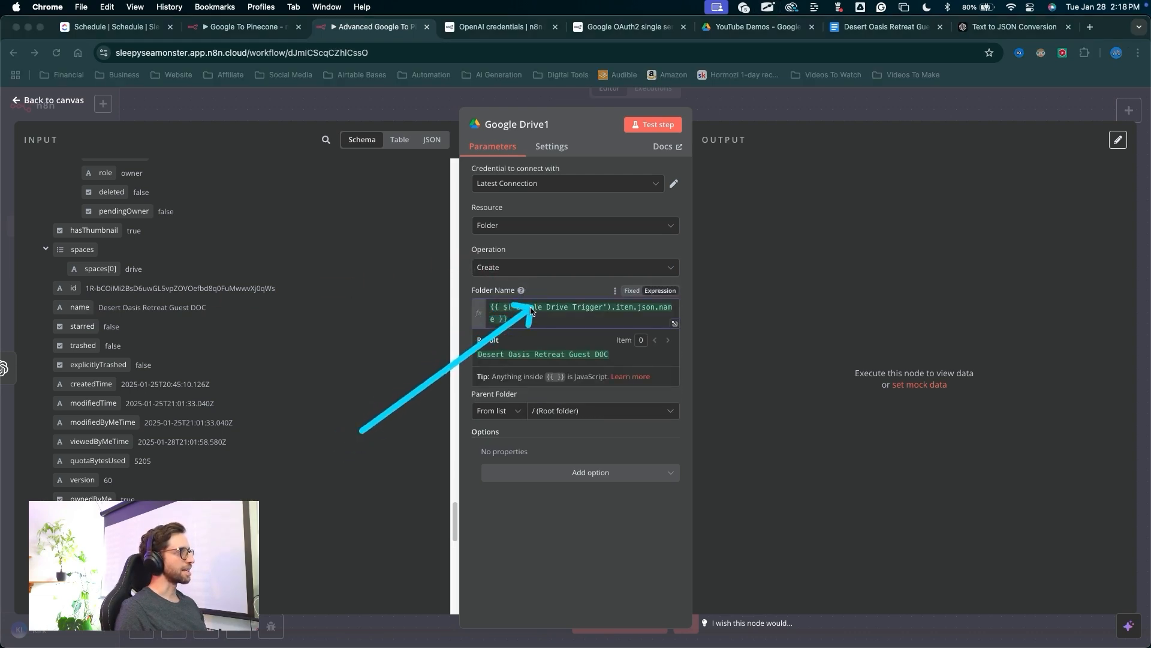
Find the Processed Files (In Pinecone) DEMO folder and set it as the Parent Folder
mouse_move(397, 496)
mouse_down()
mouse_move(531, 361)
mouse_move(604, 373)
mouse_move(457, 432)
mouse_move(463, 417)
mouse_move(514, 473)
mouse_move(562, 417)
mouse_up()
mouse_move(570, 555)
mouse_down()
mouse_move(577, 453)
mouse_move(542, 318)
mouse_move(555, 318)
mouse_move(557, 419)
mouse_up()
click(564, 412)
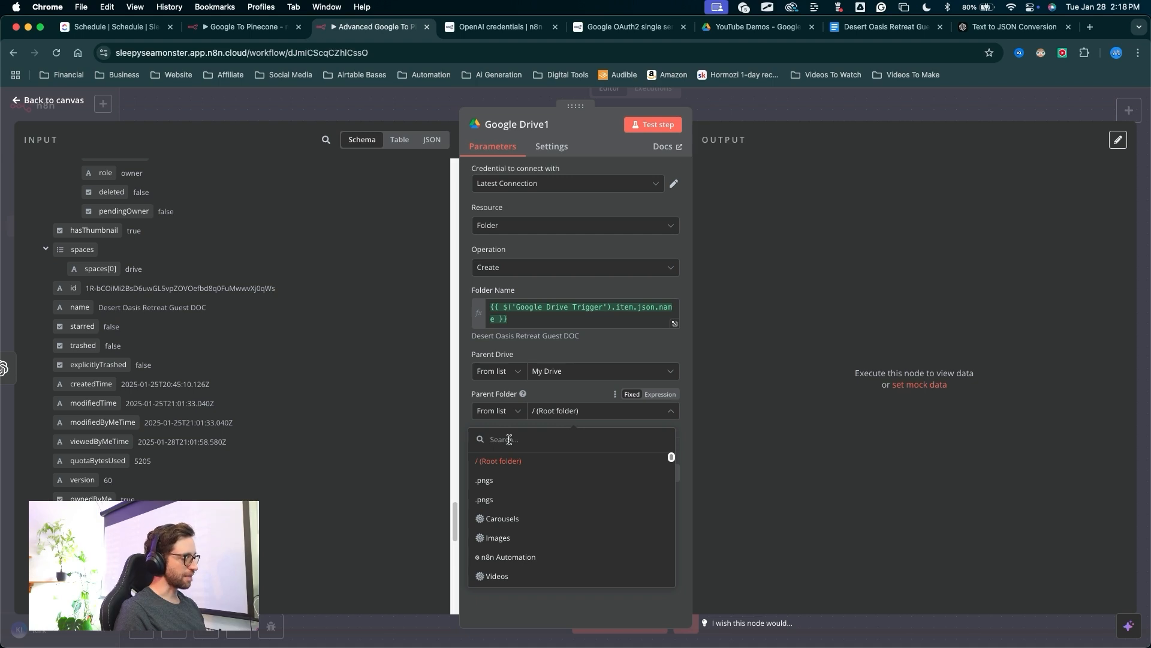
text(processed)
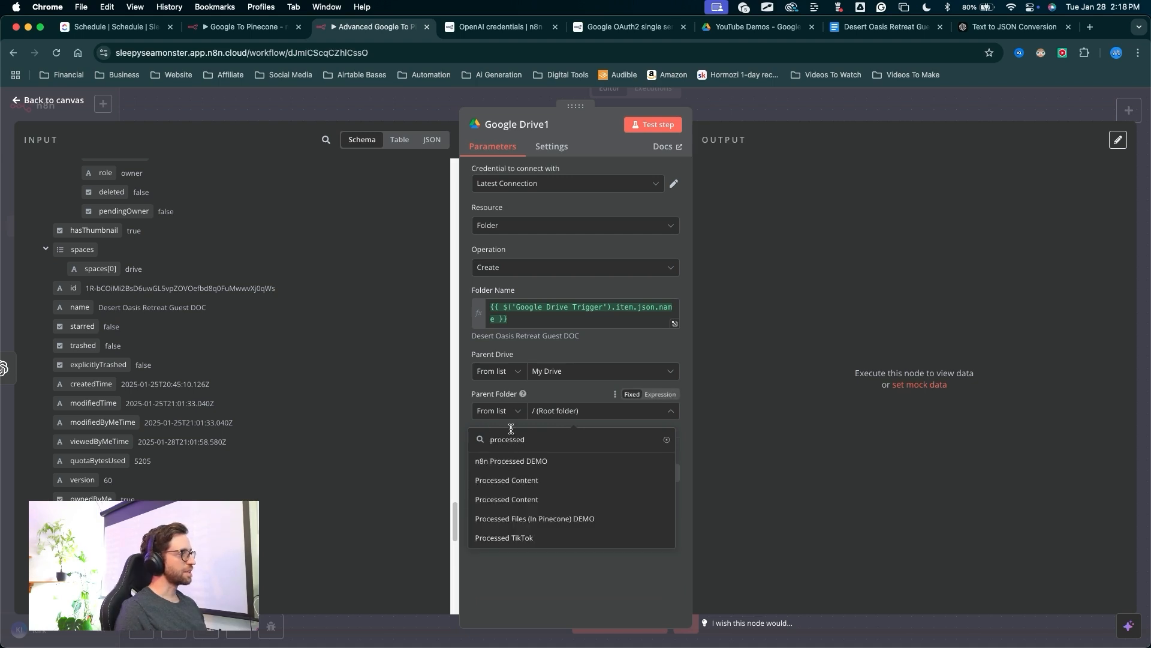
click(555, 519)
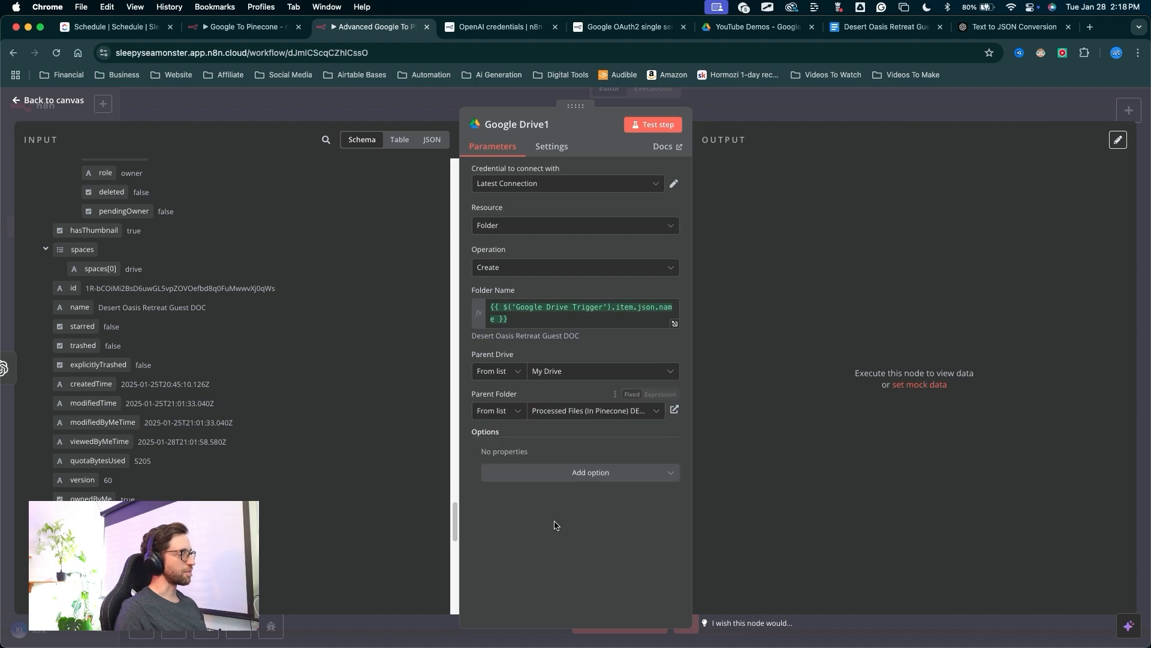
mouse_move(536, 555)
mouse_down()
mouse_move(570, 447)
mouse_move(560, 412)
mouse_move(570, 414)
mouse_up()
key(Escape)
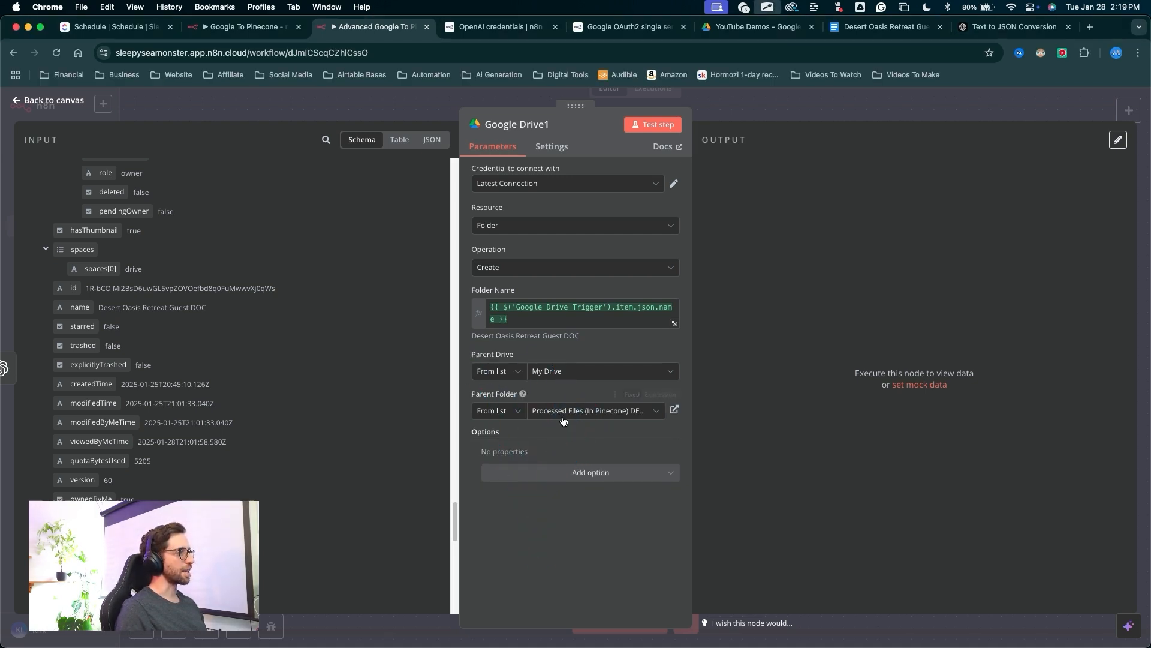
Test the create-folder node, check its output fields, and return to the canvas
mouse_move(599, 490)
mouse_down()
mouse_move(687, 152)
mouse_move(654, 128)
mouse_up()
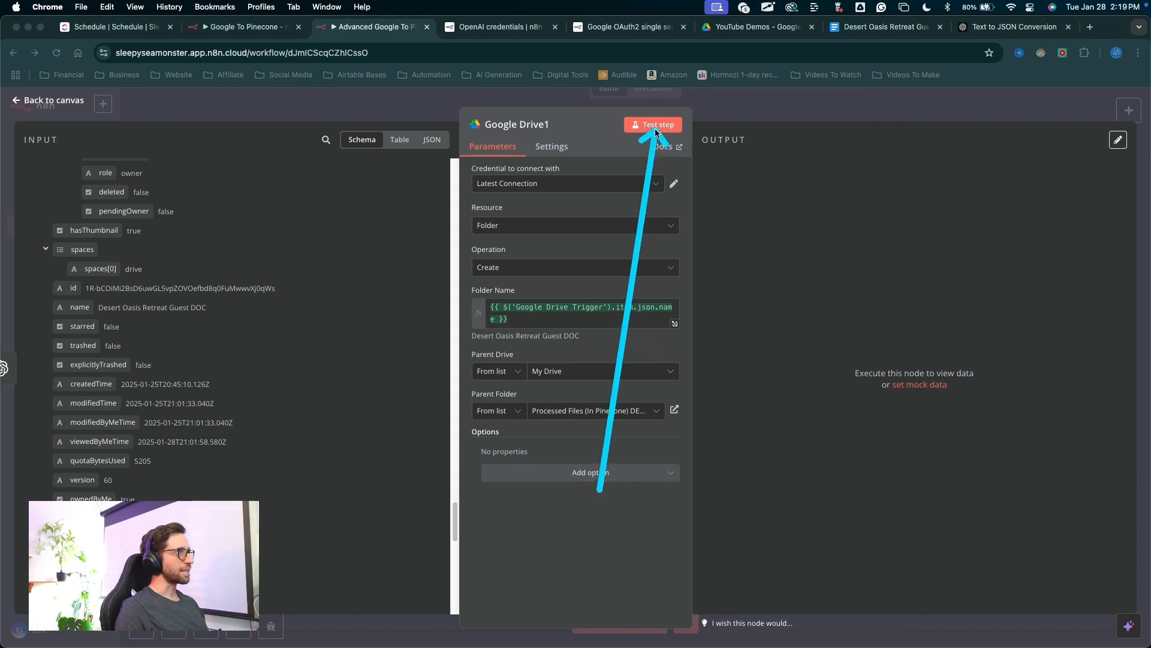
key(Escape)
click(654, 126)
mouse_move(775, 478)
mouse_down()
mouse_move(600, 144)
mouse_move(671, 147)
mouse_move(262, 118)
mouse_move(282, 432)
mouse_move(956, 206)
mouse_move(324, 419)
mouse_move(776, 90)
mouse_move(768, 288)
mouse_move(467, 318)
mouse_up()
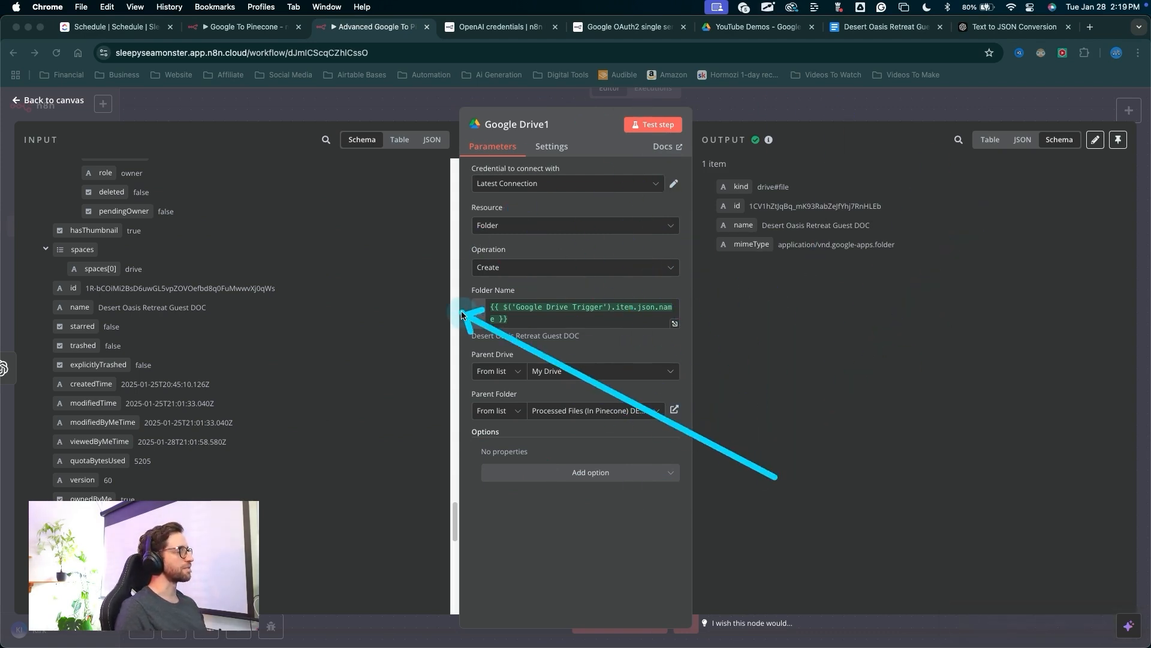
mouse_move(387, 526)
mouse_down()
mouse_move(343, 489)
mouse_move(347, 304)
mouse_move(673, 226)
mouse_move(601, 331)
mouse_move(693, 274)
mouse_up()
mouse_move(757, 431)
mouse_down()
mouse_move(712, 169)
mouse_move(740, 226)
mouse_move(799, 247)
mouse_up()
key(Escape)
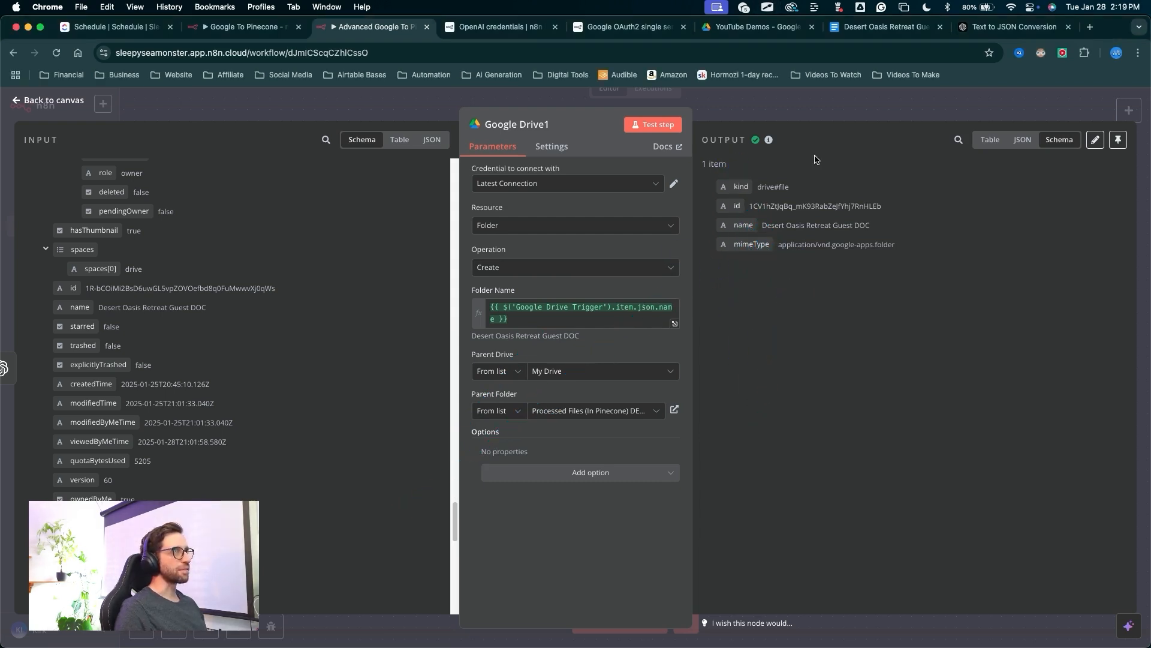
drag(786, 361, 784, 112)
key(Escape)
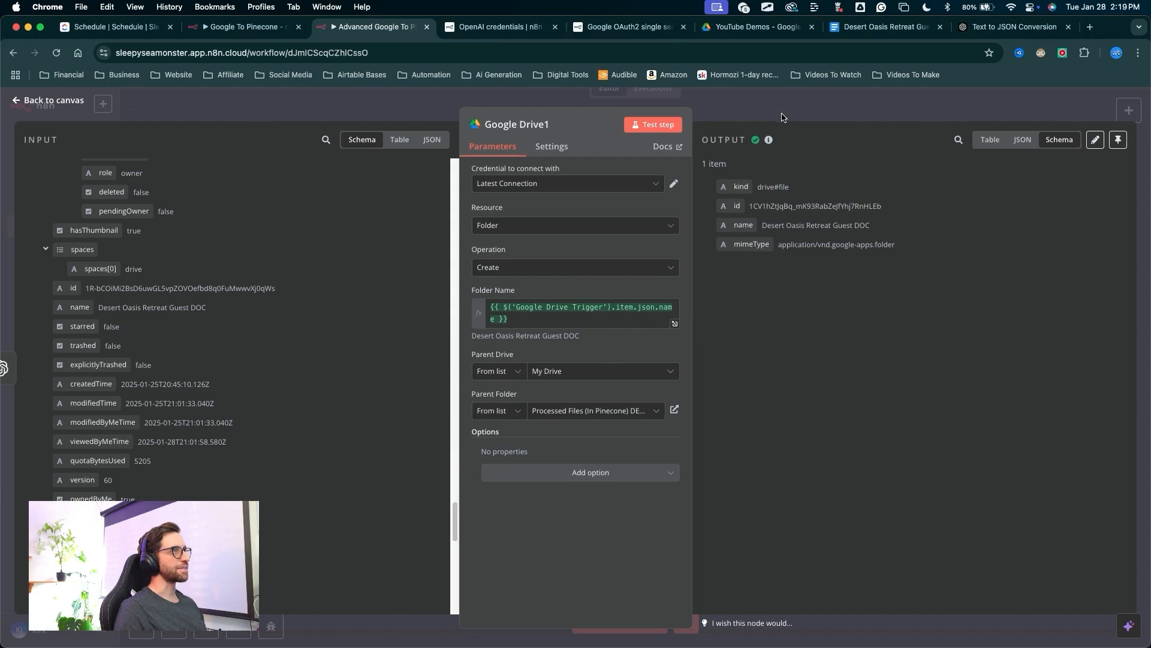
click(783, 114)
Rename the create-folder Google Drive node as Create Document Folder
drag(463, 494, 465, 349)
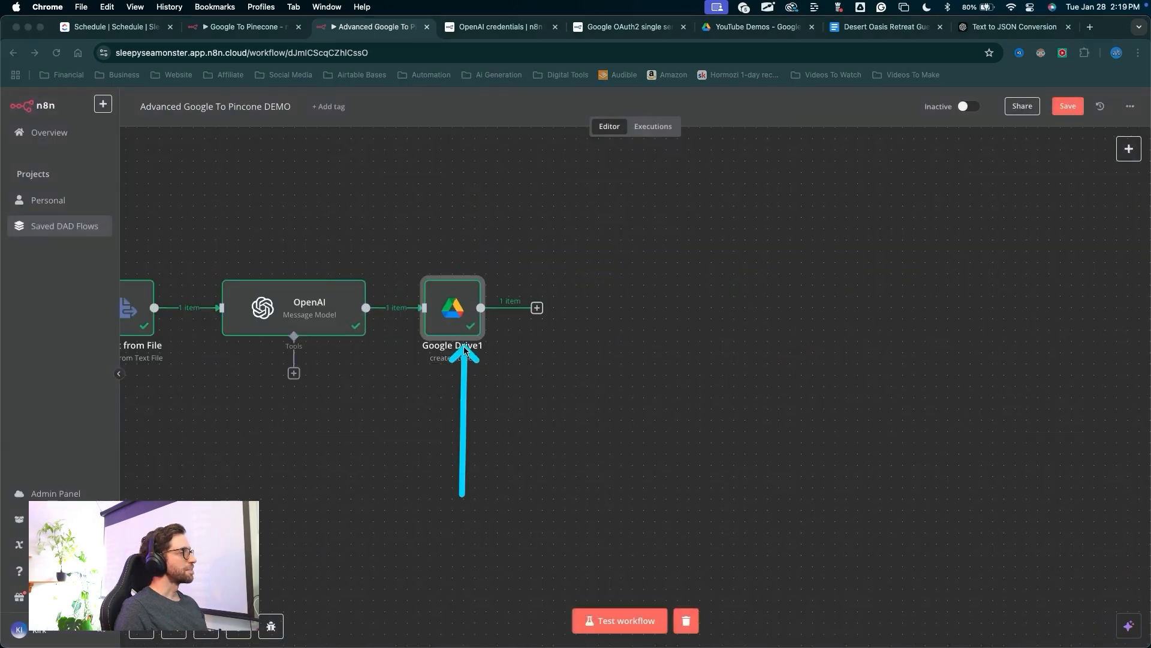
key(Escape)
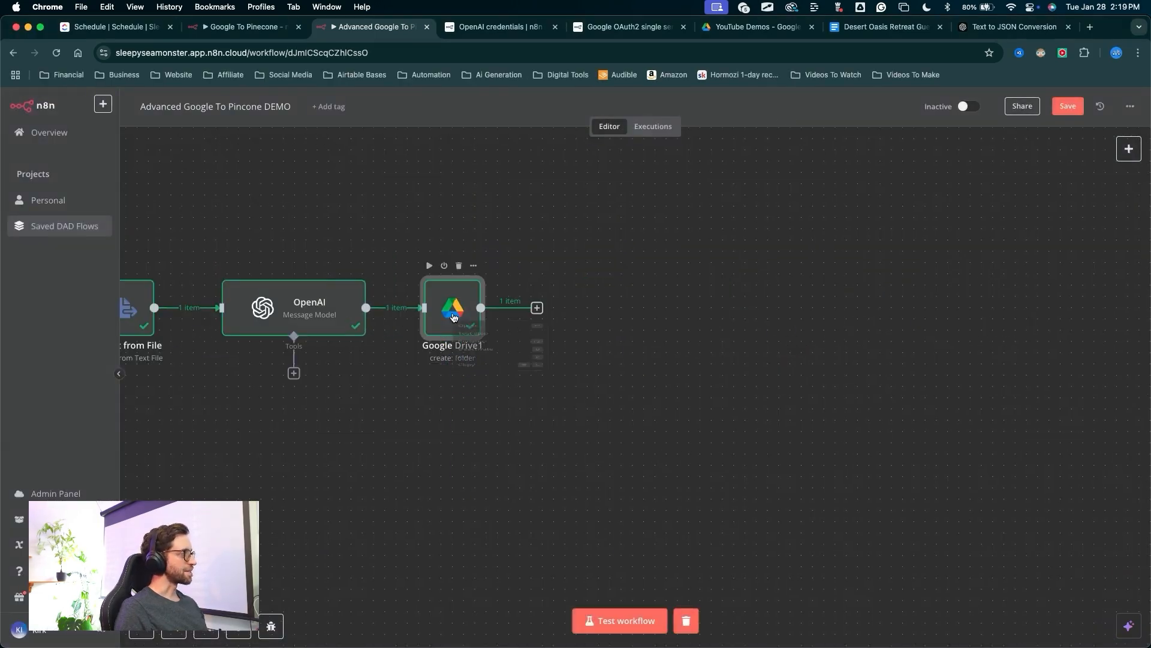
right_click(455, 340)
click(472, 362)
text(Create Document Folder)
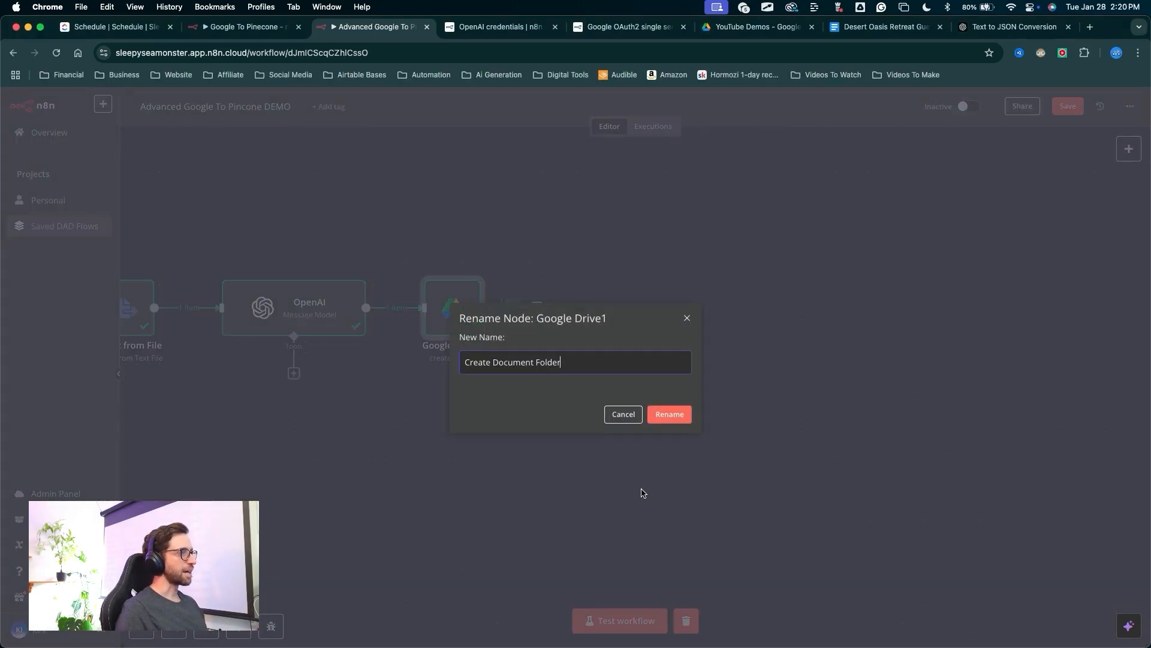
mouse_move(641, 454)
mouse_down()
mouse_move(560, 360)
mouse_move(537, 362)
mouse_up()
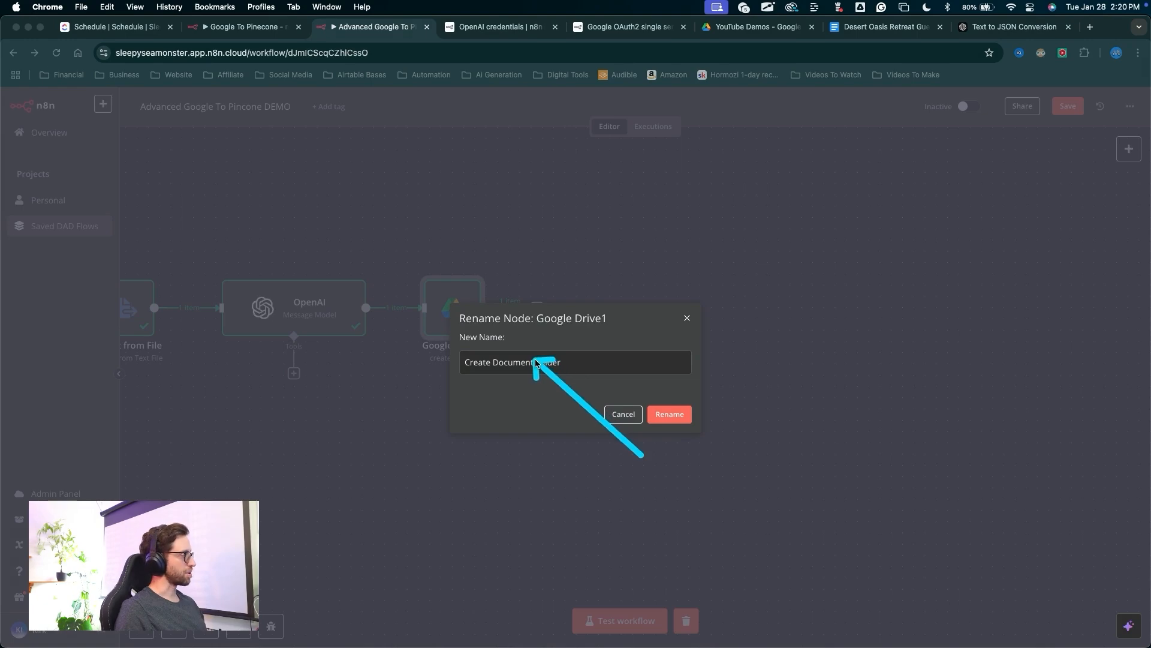
drag(642, 454, 680, 422)
click(670, 414)
Add a Google Drive node with the Move file action after the Create Document Folder node
drag(515, 461, 528, 311)
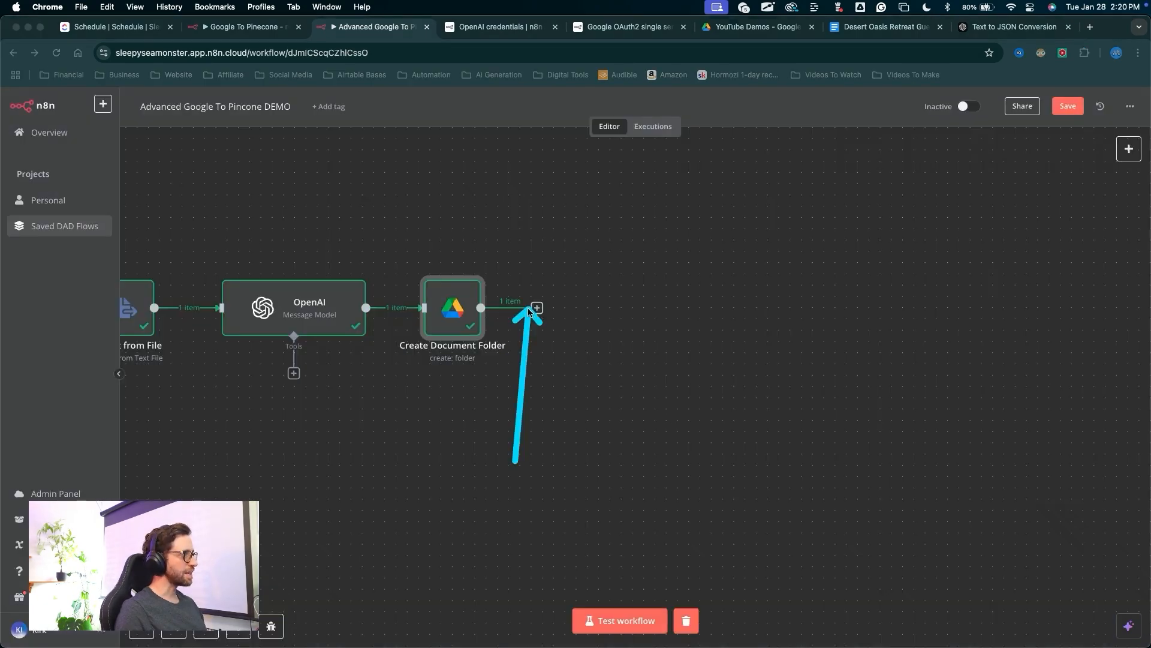
click(536, 309)
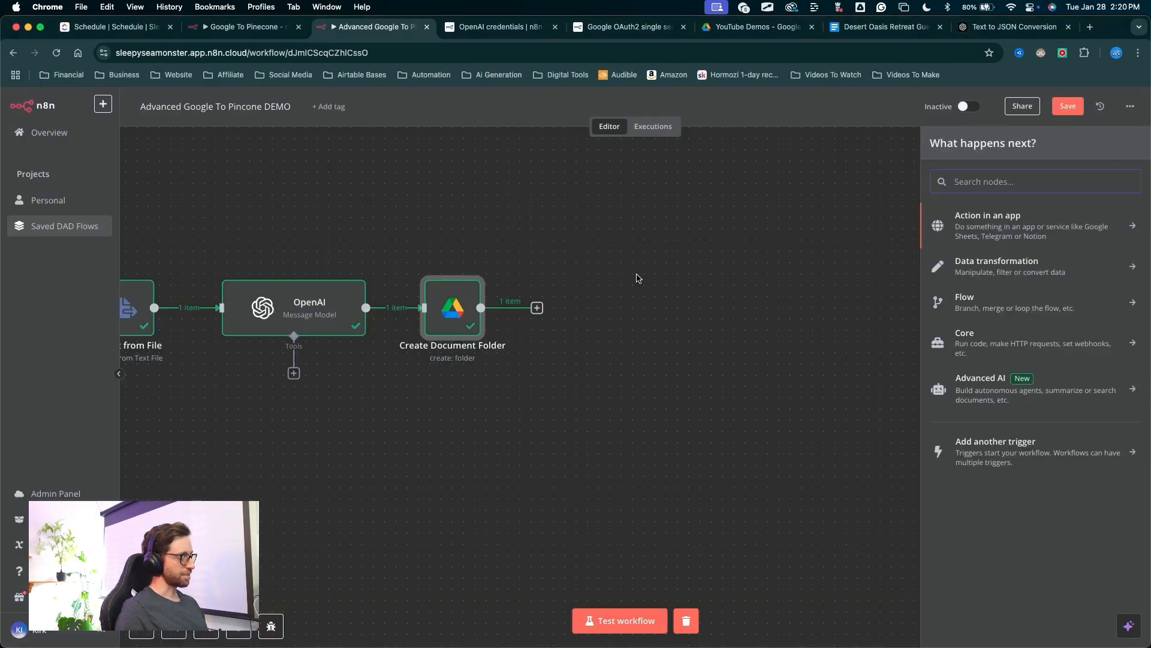
text(google)
click(983, 378)
mouse_move(785, 400)
mouse_down()
mouse_move(900, 380)
mouse_move(933, 360)
mouse_up()
click(953, 358)
Set the move-file node's credential to Latest Connection
drag(390, 288, 501, 181)
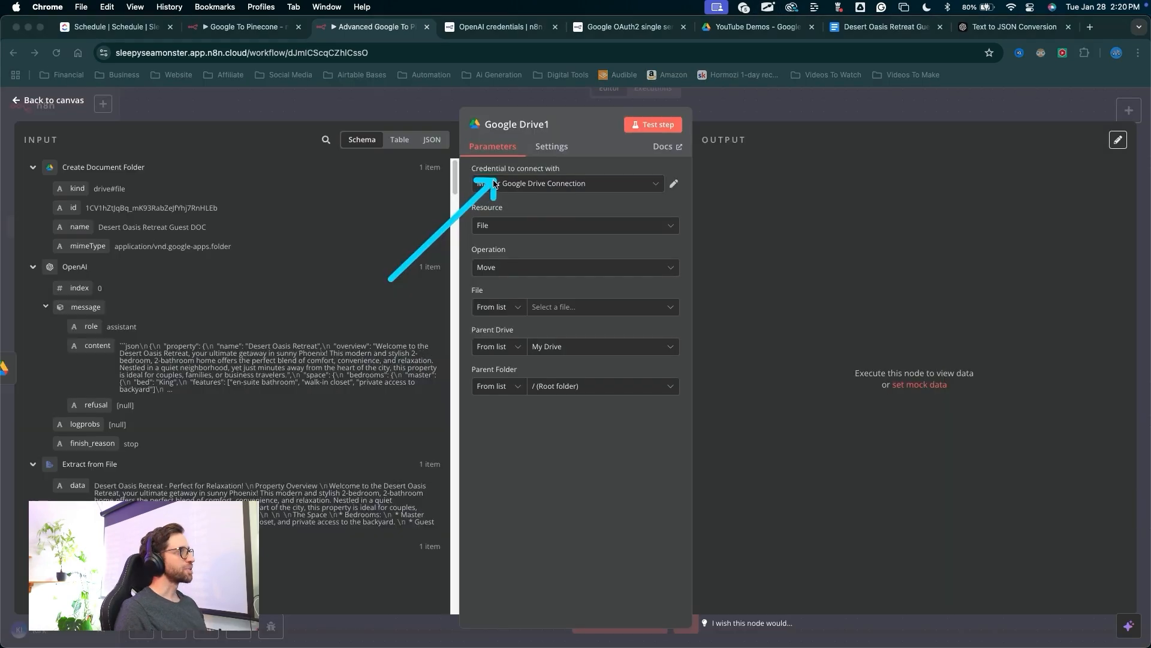
click(502, 184)
click(521, 248)
mouse_move(394, 276)
mouse_down()
mouse_move(494, 197)
mouse_move(527, 270)
mouse_move(517, 300)
mouse_move(512, 288)
mouse_up()
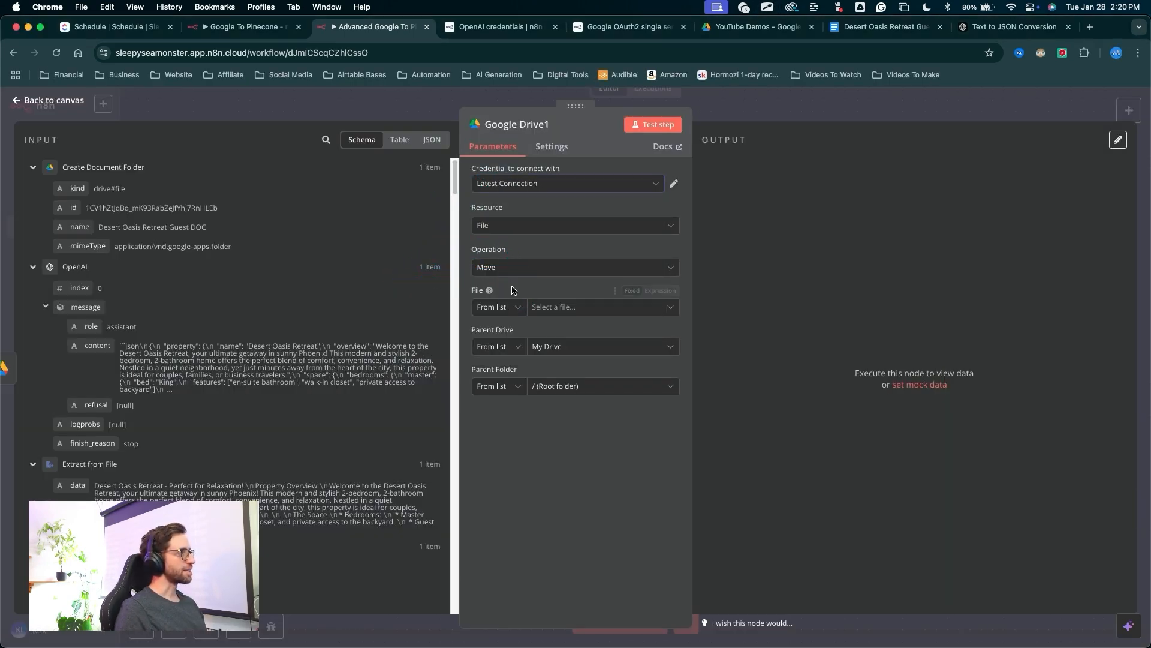
Set the move-file node's File parameter to be identified By ID
drag(414, 206, 471, 278)
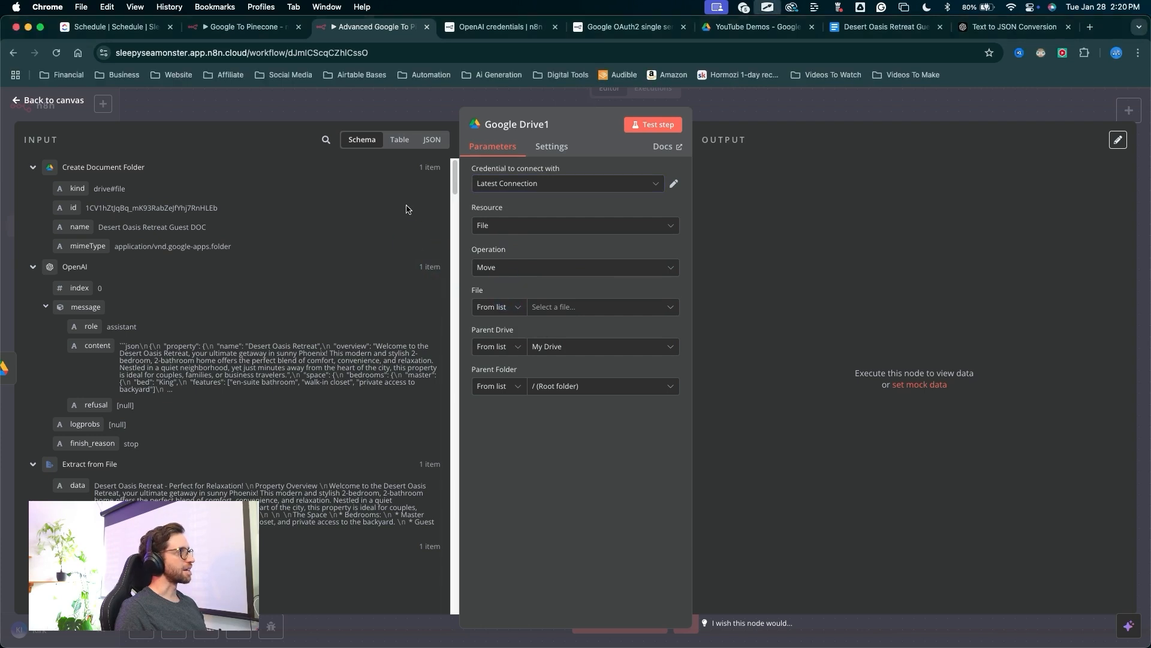
click(487, 306)
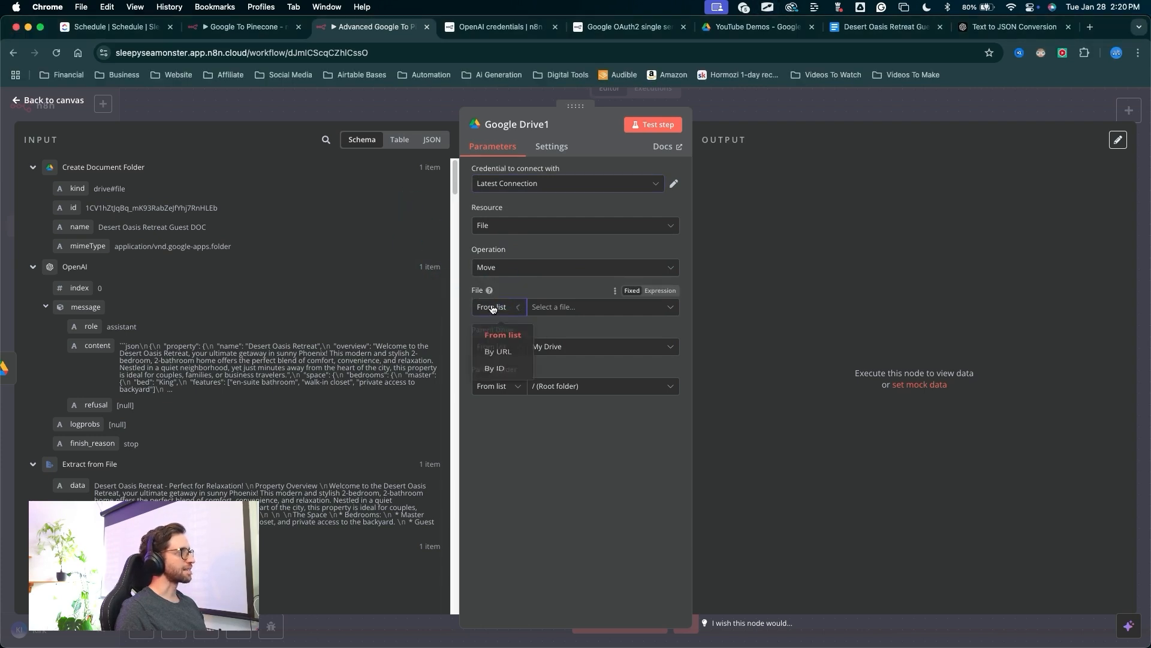
click(498, 380)
mouse_move(377, 243)
mouse_down()
mouse_move(124, 150)
mouse_move(87, 149)
mouse_move(69, 201)
mouse_move(180, 159)
mouse_move(93, 251)
mouse_move(134, 150)
mouse_move(160, 185)
mouse_move(129, 154)
mouse_move(162, 163)
mouse_move(124, 168)
mouse_up()
key(Escape)
Map the Google Drive Trigger's id field into the File ID as {{ $('Google Drive Trigger').item.json.id }}
scroll(239, 270, down, 5)
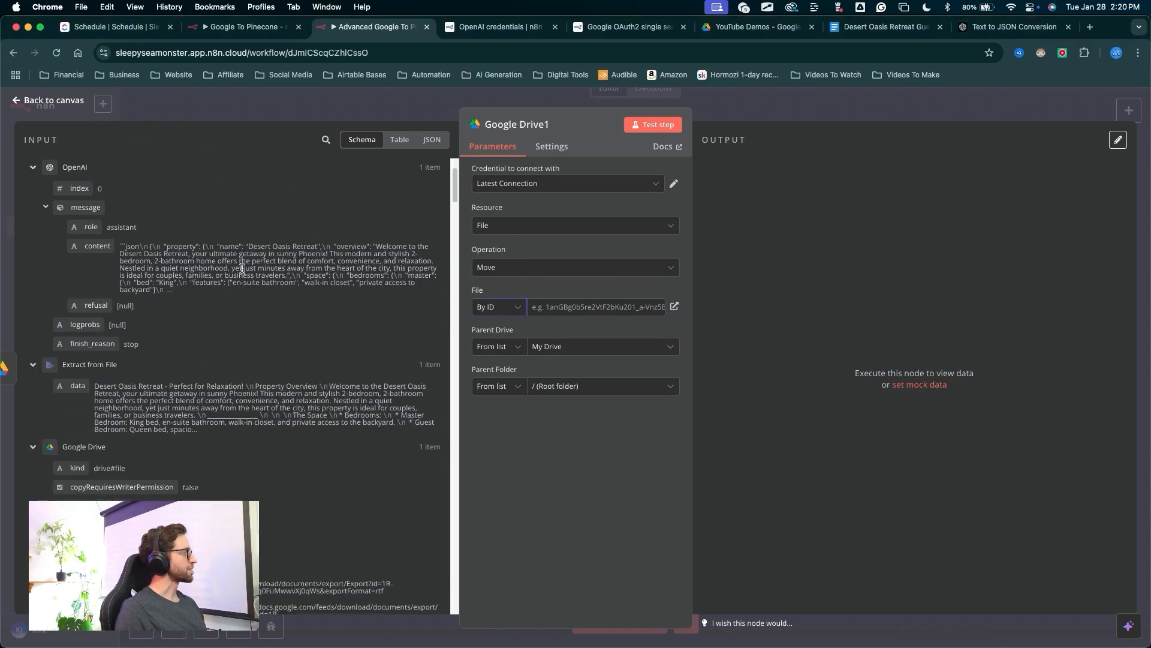
scroll(240, 270, down, 5)
scroll(282, 240, up, 6)
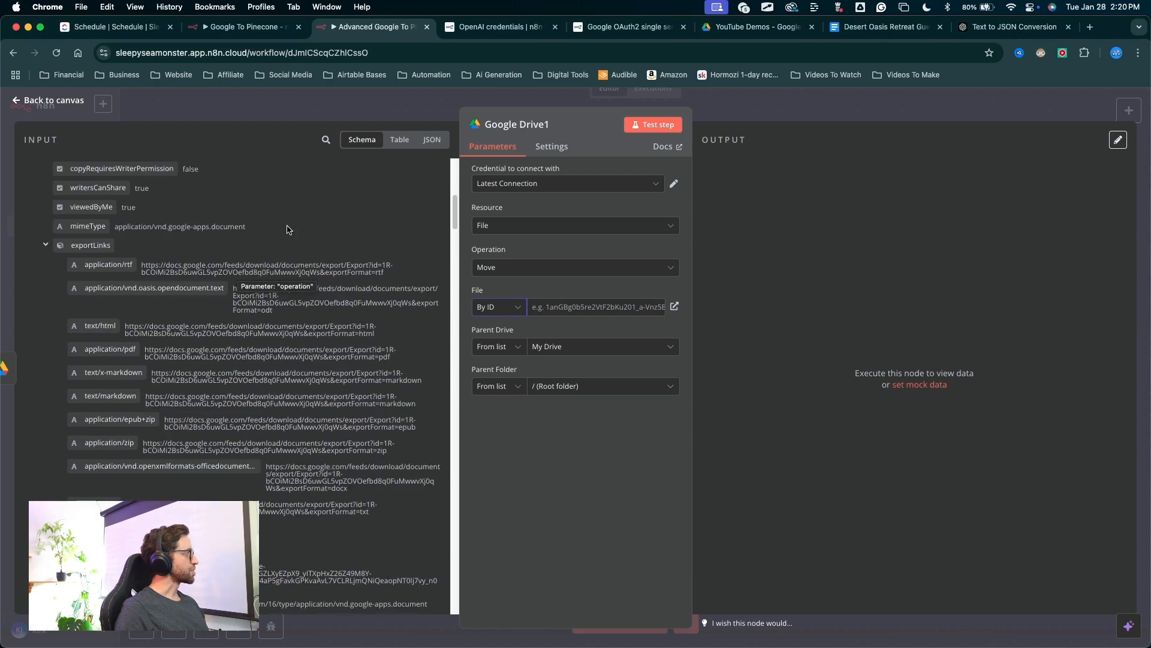
mouse_move(330, 126)
mouse_down()
mouse_move(154, 218)
mouse_move(90, 283)
mouse_up()
key(Escape)
scroll(152, 324, down, 15)
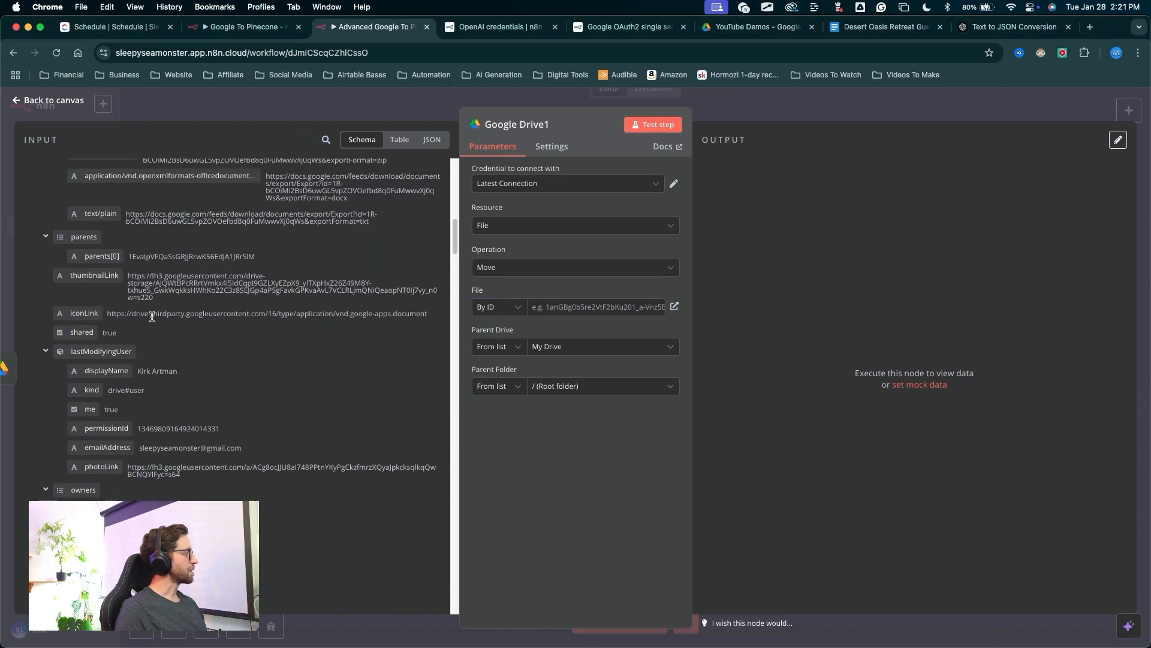
scroll(151, 320, down, 15)
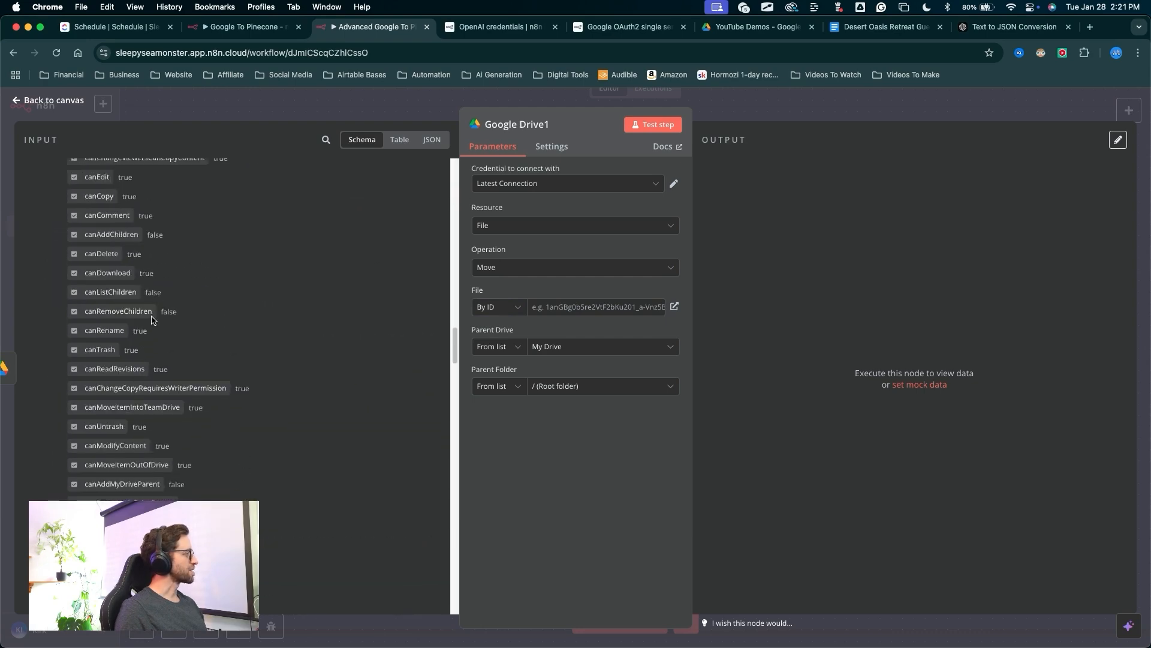
scroll(152, 319, down, 5)
drag(340, 178, 145, 260)
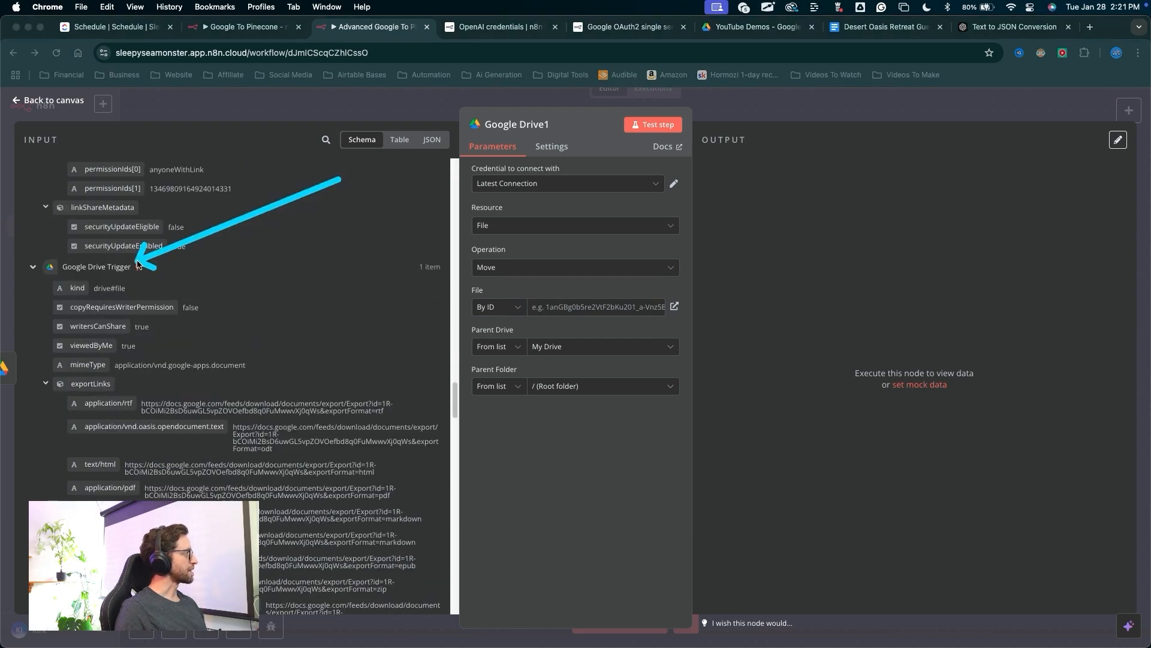
scroll(156, 270, down, 10)
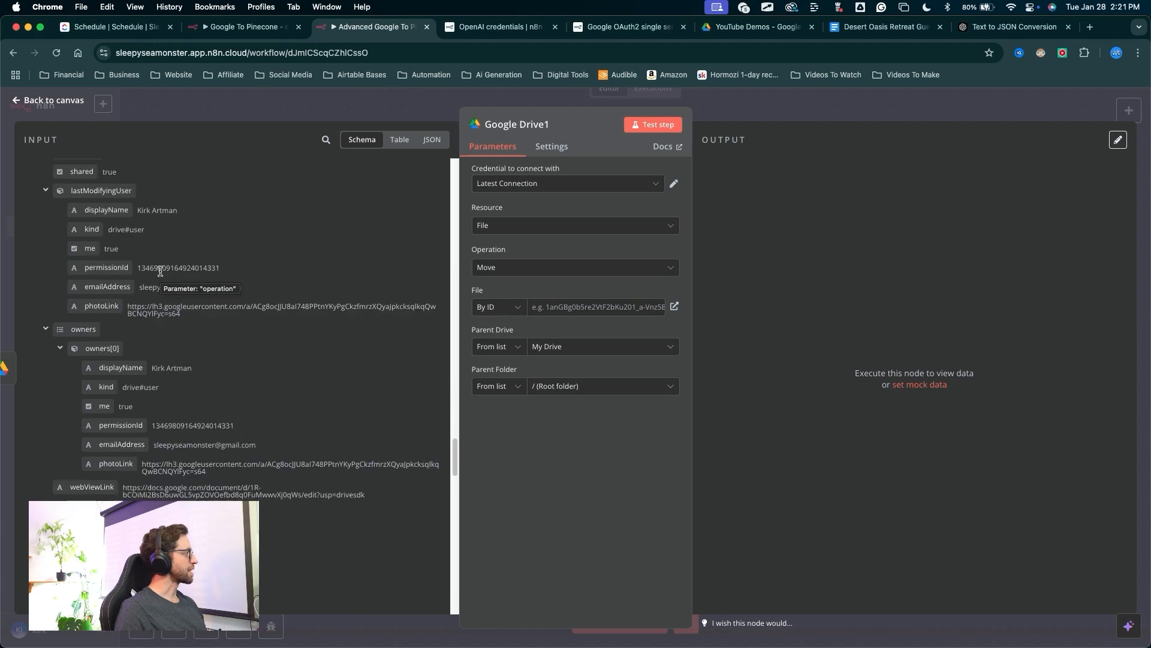
scroll(161, 271, down, 5)
mouse_move(275, 247)
mouse_down()
mouse_move(113, 329)
mouse_move(121, 336)
mouse_move(73, 374)
mouse_move(111, 355)
mouse_move(583, 303)
mouse_up()
drag(556, 506, 602, 306)
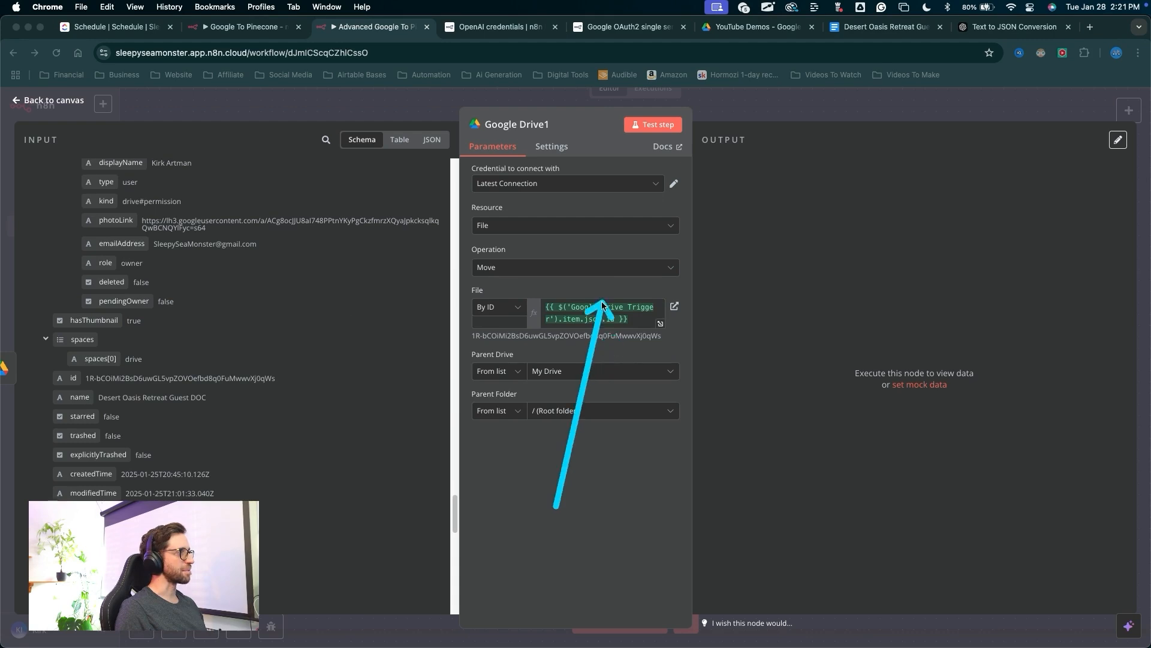
Set the move-file node's Parent Folder parameter to be identified By ID
mouse_move(556, 538)
mouse_down()
mouse_move(506, 381)
mouse_move(576, 401)
mouse_move(506, 442)
mouse_move(574, 423)
mouse_up()
key(Escape)
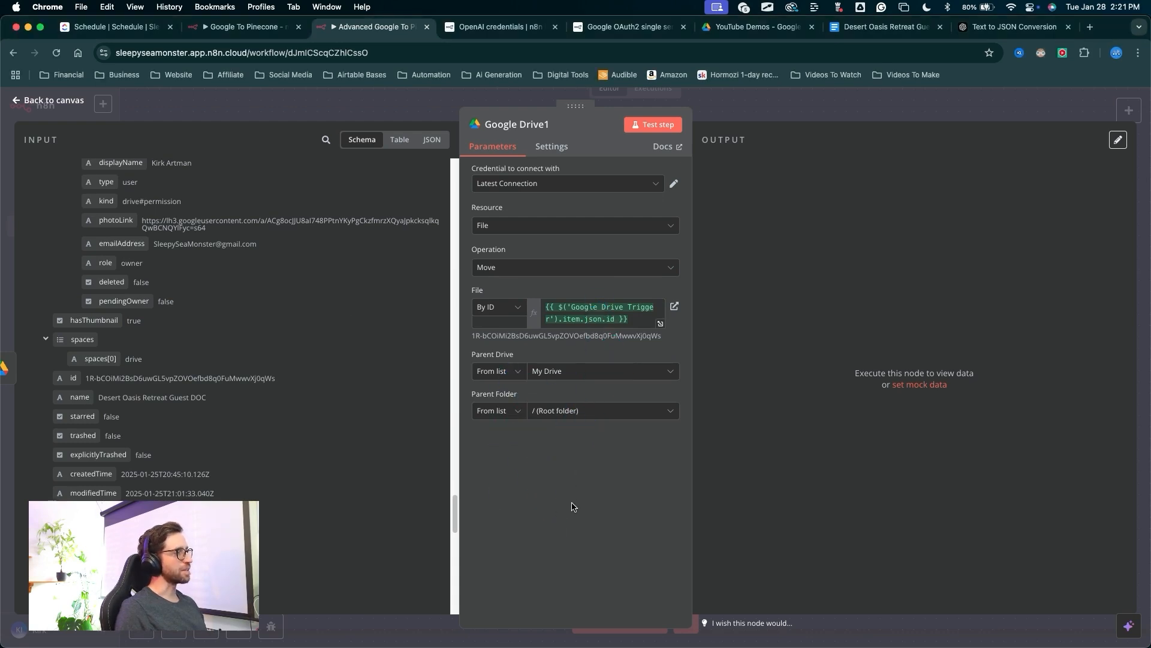
drag(571, 506, 567, 436)
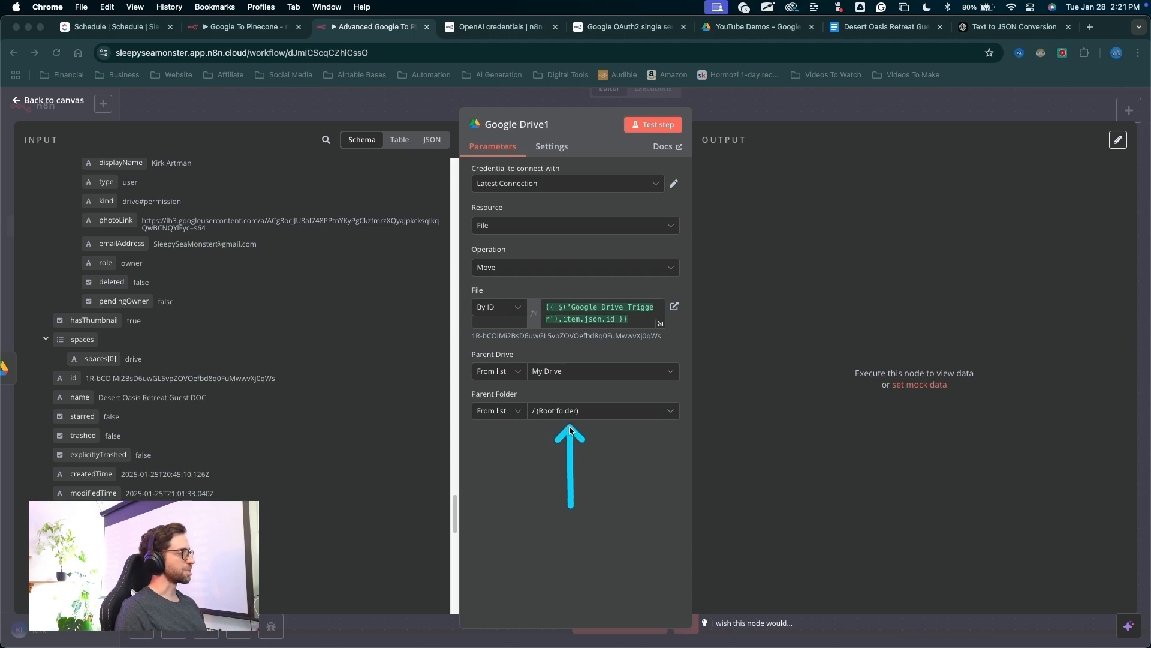
mouse_move(561, 416)
mouse_down()
mouse_move(282, 226)
mouse_move(508, 418)
mouse_up()
key(Escape)
click(518, 412)
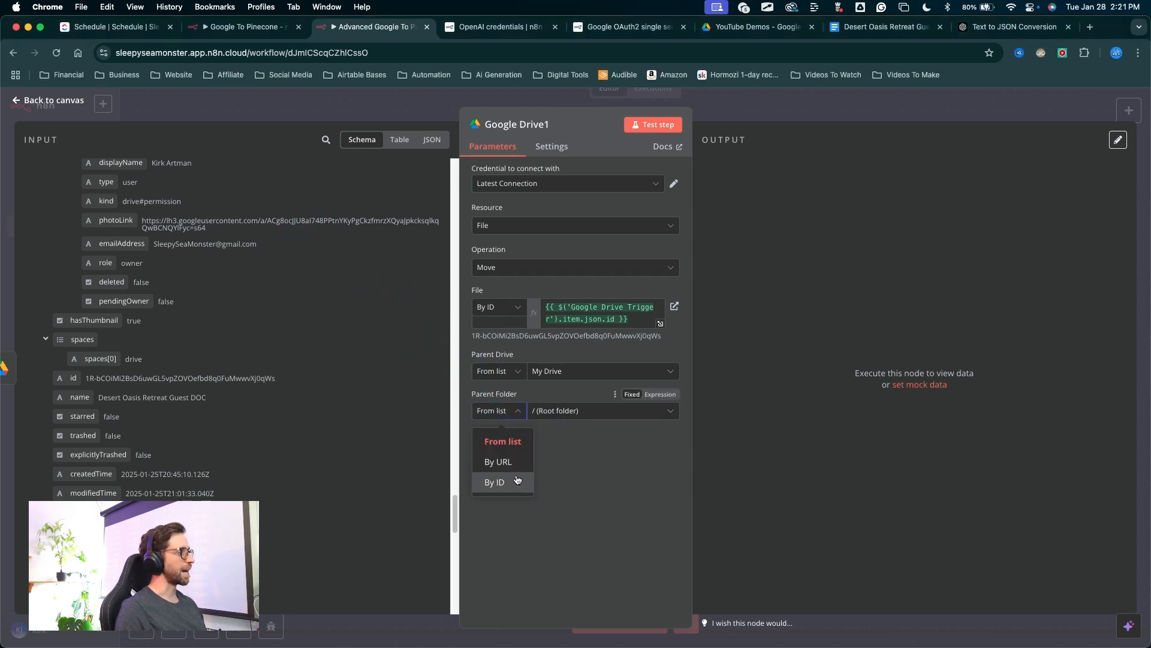
click(513, 486)
Map the Create Document Folder node's id into the Parent Folder as {{ $json.id }}, replacing root
drag(318, 448, 318, 266)
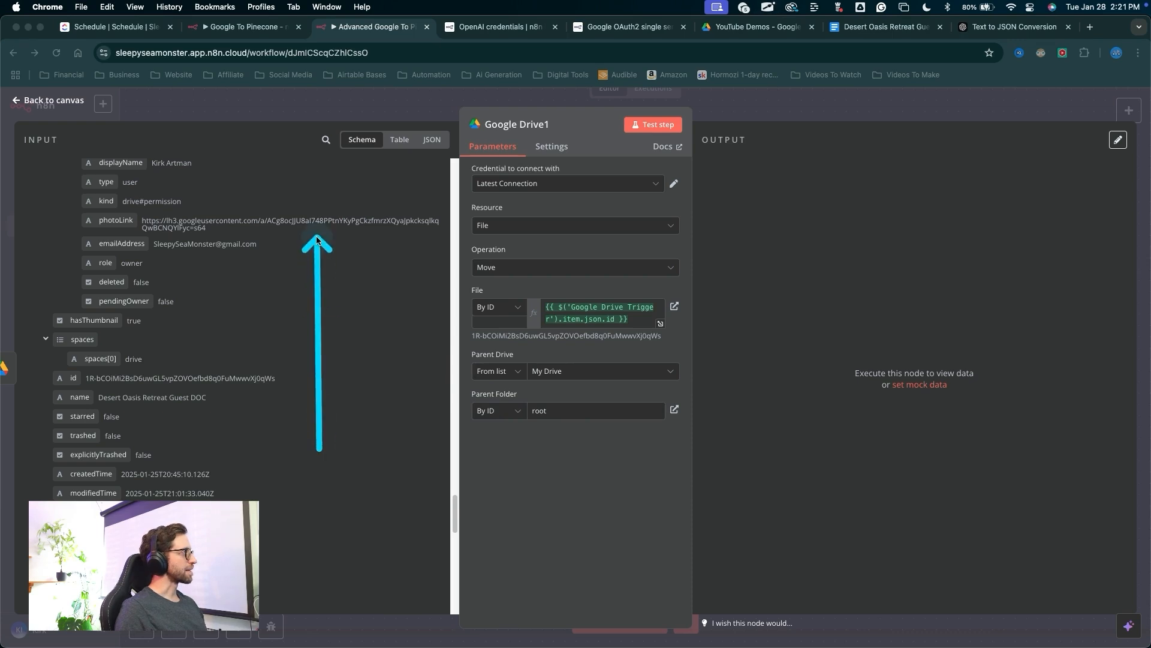
scroll(383, 390, up, 10)
mouse_move(385, 390)
mouse_down()
mouse_move(70, 154)
mouse_move(167, 150)
mouse_move(152, 172)
mouse_move(155, 157)
mouse_move(165, 221)
mouse_move(88, 220)
mouse_move(66, 207)
mouse_up()
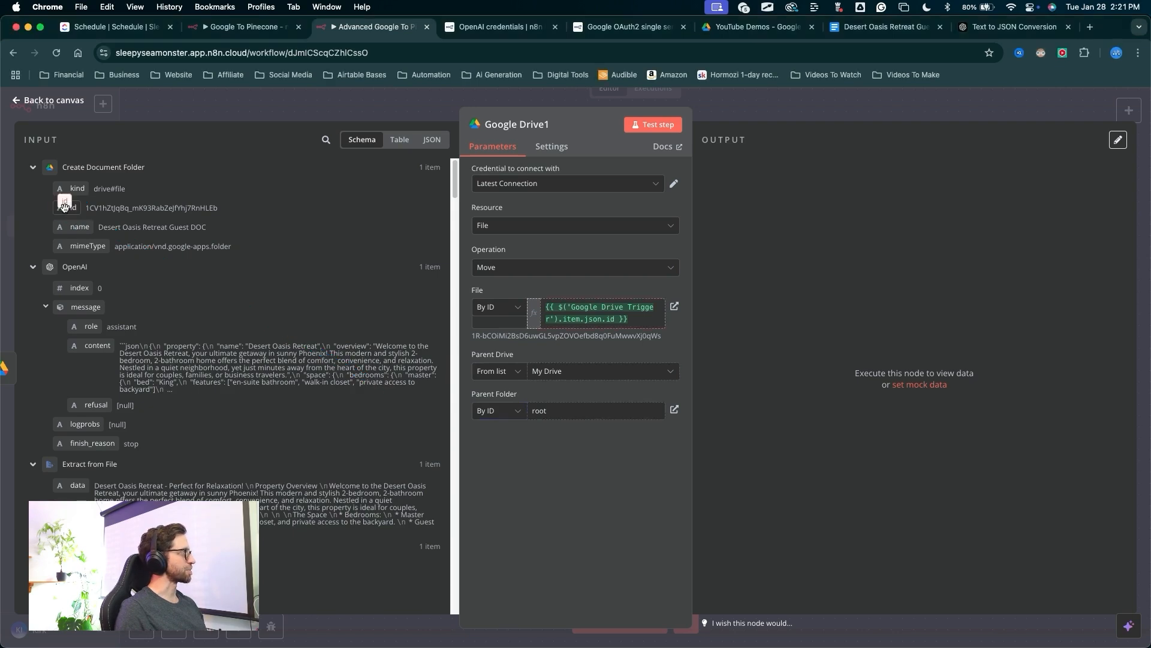
mouse_move(489, 262)
mouse_down()
mouse_move(578, 380)
mouse_move(617, 410)
mouse_up()
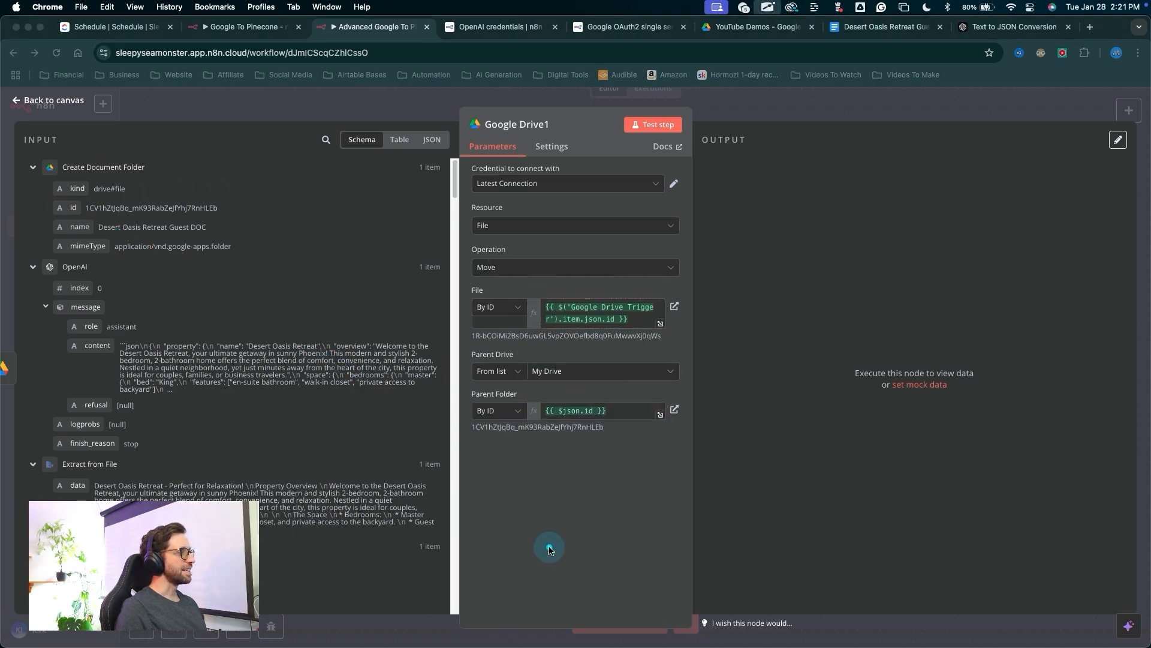
mouse_move(548, 546)
mouse_down()
mouse_move(661, 290)
mouse_move(507, 264)
mouse_move(549, 258)
mouse_move(576, 287)
mouse_move(559, 311)
mouse_move(535, 524)
mouse_up()
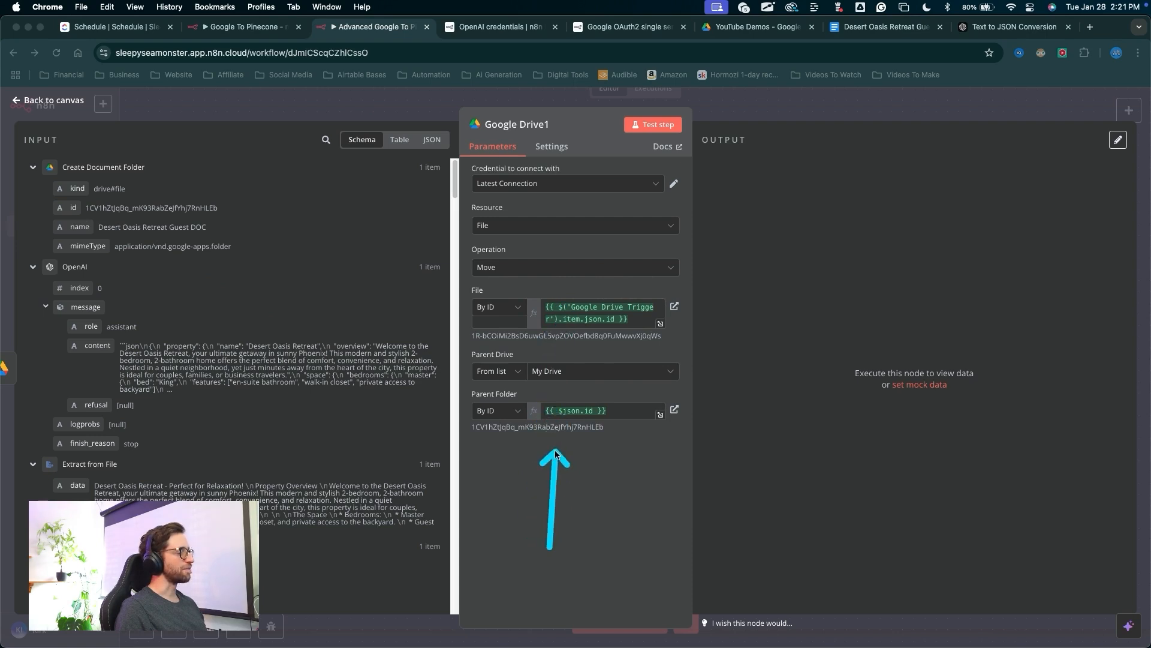
drag(555, 451, 548, 416)
Test the move-file node, check its output, and return to the canvas
mouse_move(613, 502)
mouse_down()
mouse_move(654, 228)
mouse_move(648, 138)
mouse_up()
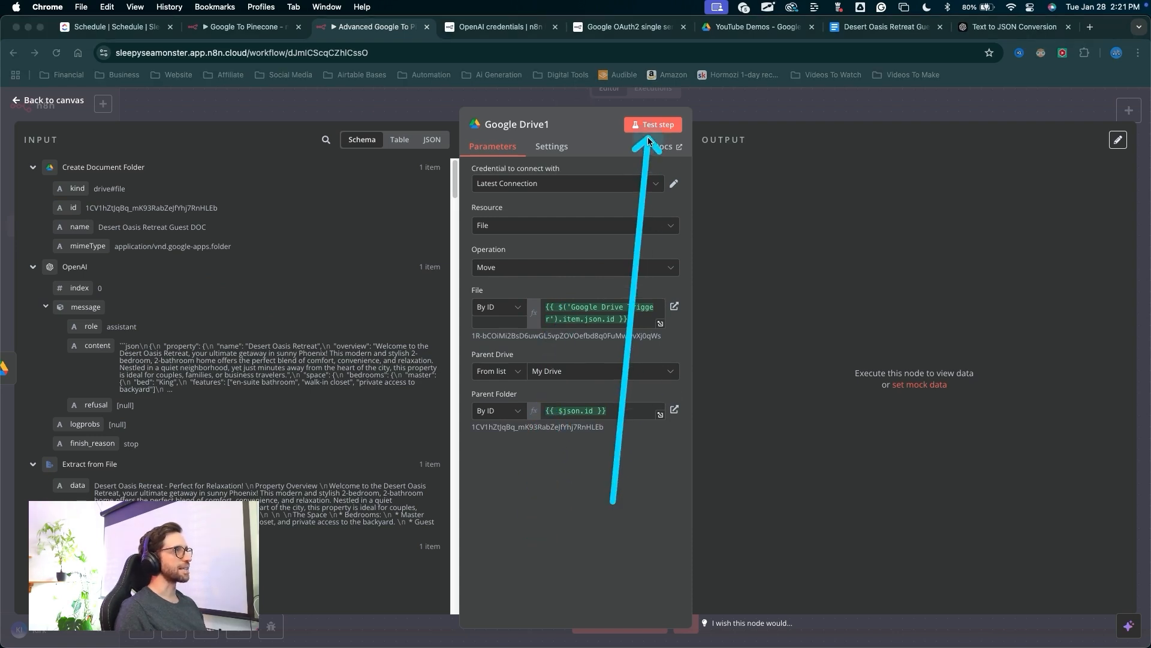
click(648, 127)
mouse_move(724, 561)
mouse_down()
mouse_move(761, 257)
mouse_move(803, 233)
mouse_up()
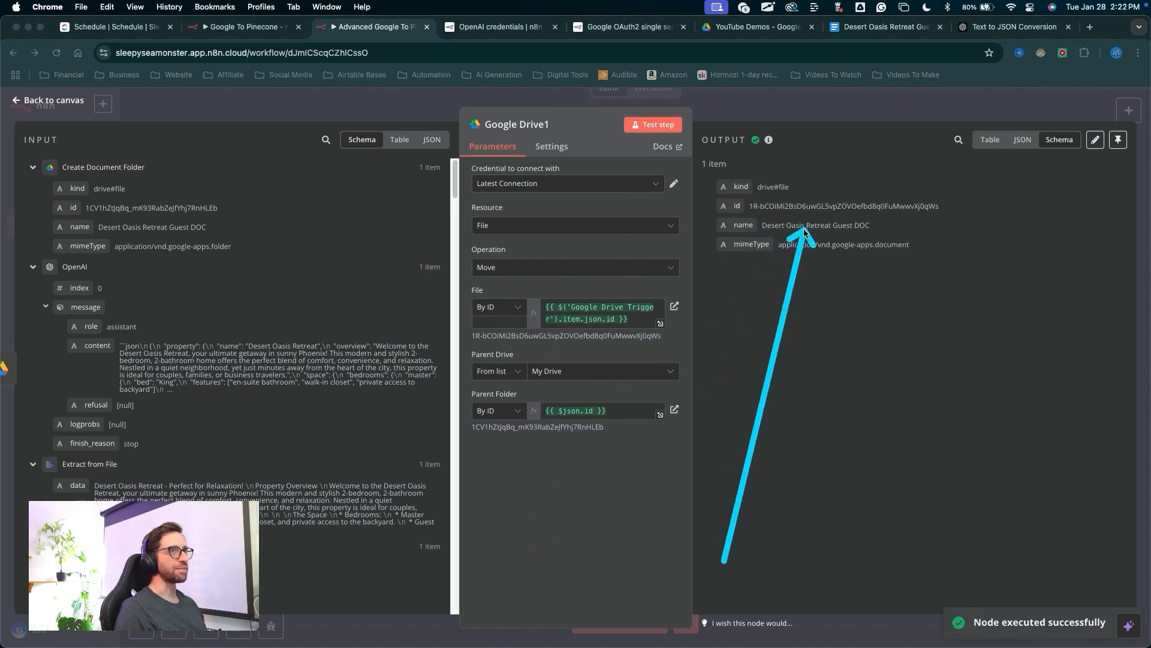
drag(696, 366, 747, 162)
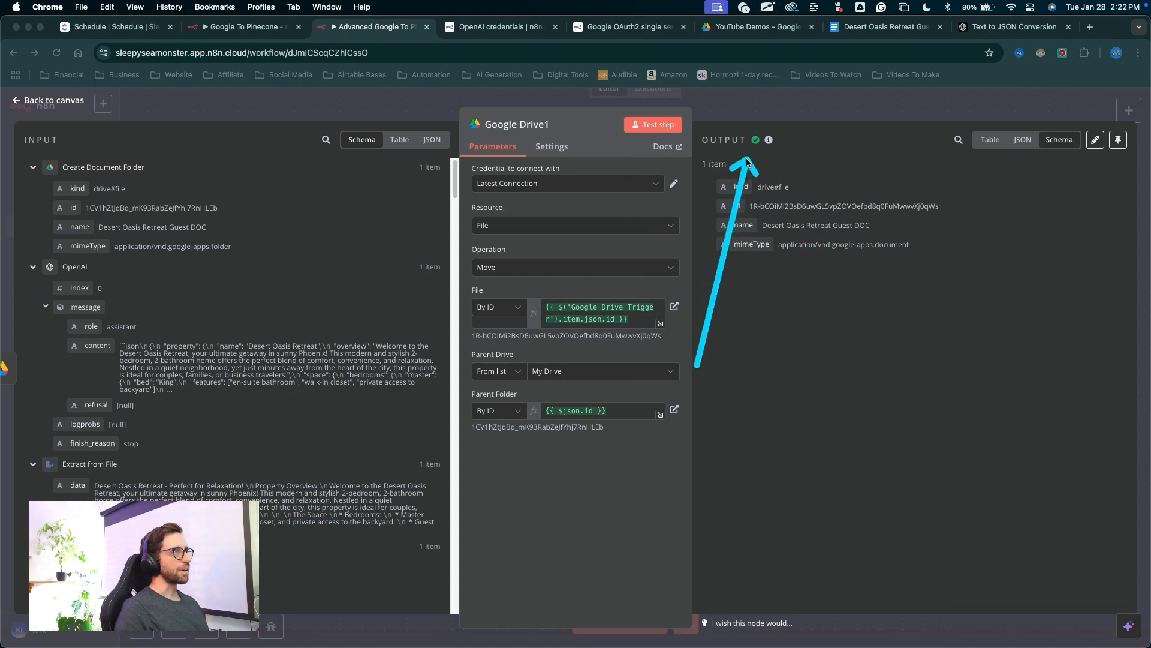
click(750, 111)
Add a Google Docs node with the Create a document action after the move-file node
mouse_move(591, 527)
mouse_down()
mouse_move(656, 360)
mouse_move(651, 330)
mouse_up()
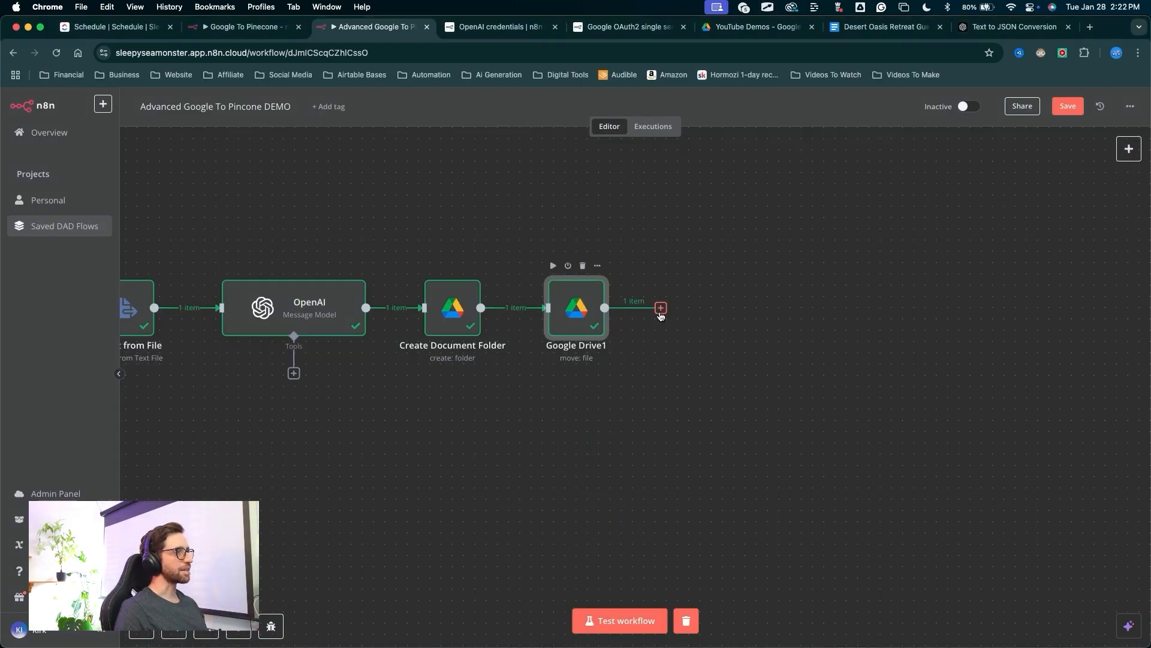
click(661, 308)
text(google)
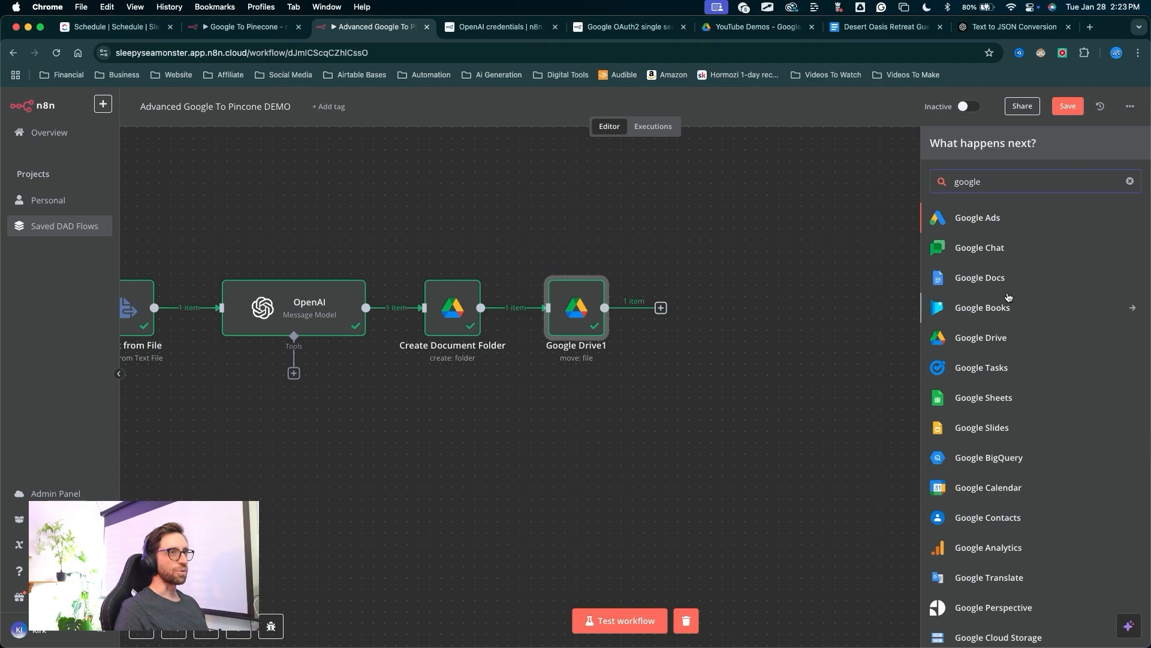
click(992, 286)
mouse_move(723, 390)
mouse_down()
mouse_move(894, 309)
mouse_move(944, 252)
mouse_up()
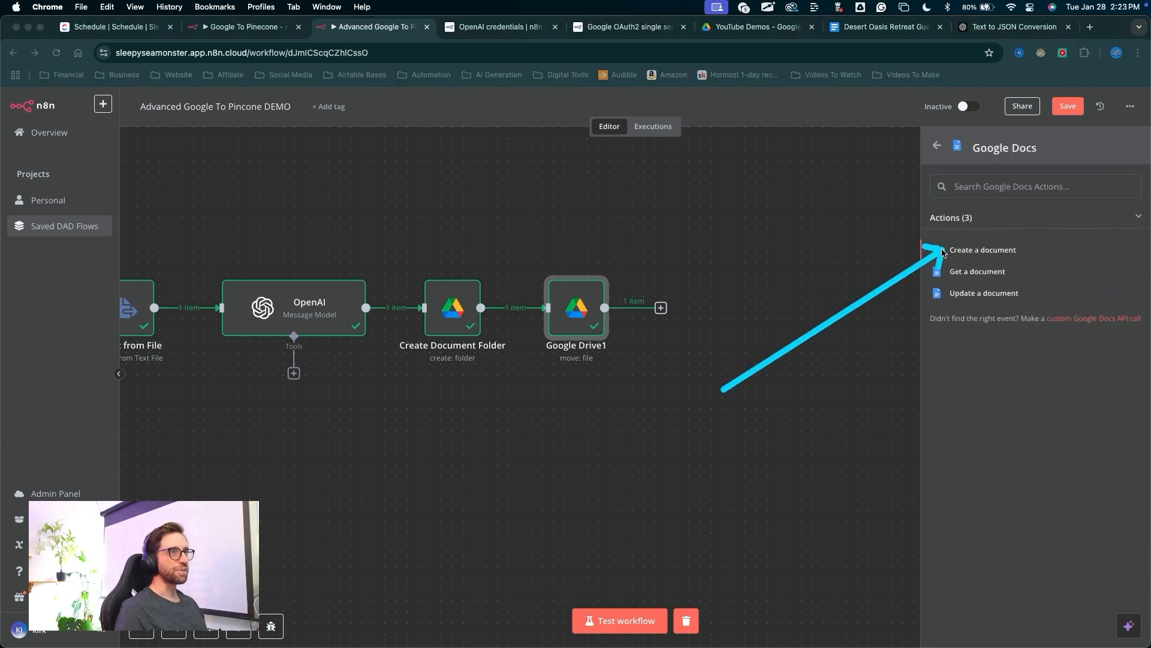
click(943, 252)
Open the credential choices of the new Google Docs node
mouse_move(329, 359)
mouse_down()
mouse_move(474, 185)
mouse_move(509, 174)
mouse_move(457, 193)
mouse_move(543, 142)
mouse_move(487, 184)
mouse_up()
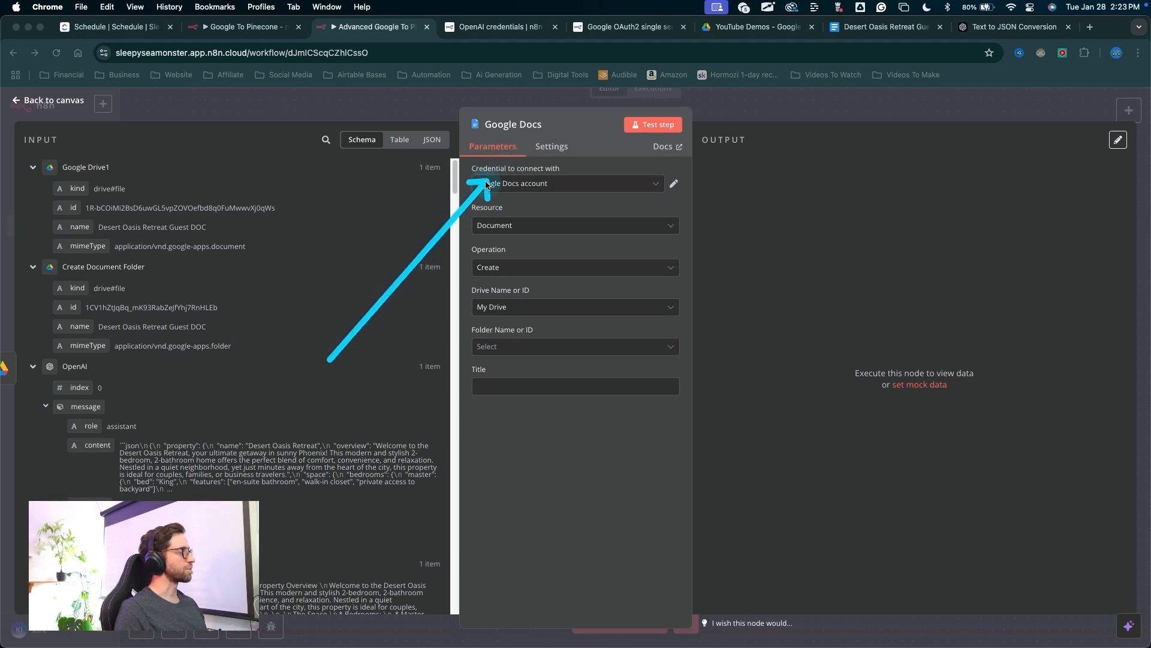
key(Escape)
click(532, 190)
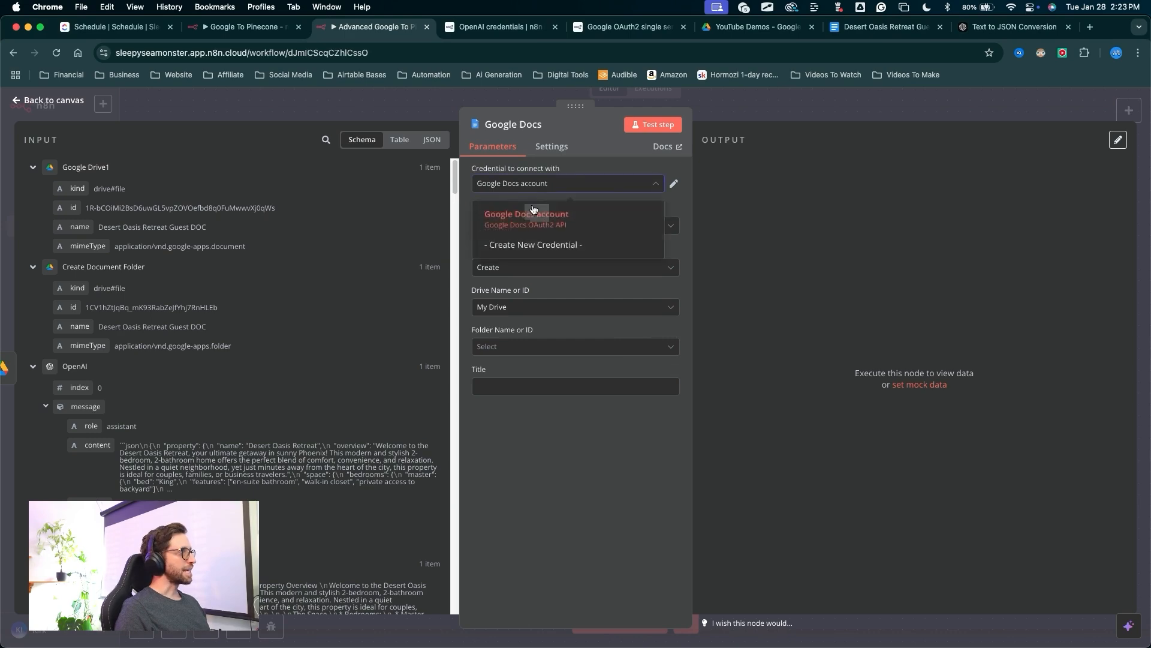
Open a new Google Docs credential form and look over its OAuth2 settings and n8n setup documentation
click(523, 245)
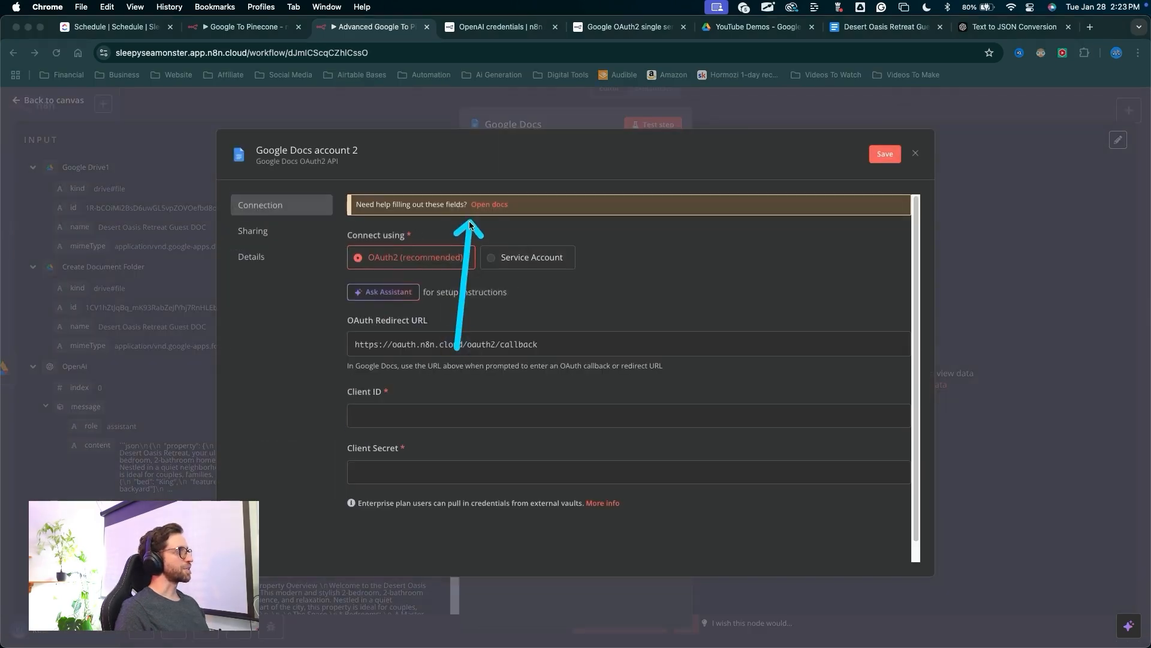
click(489, 205)
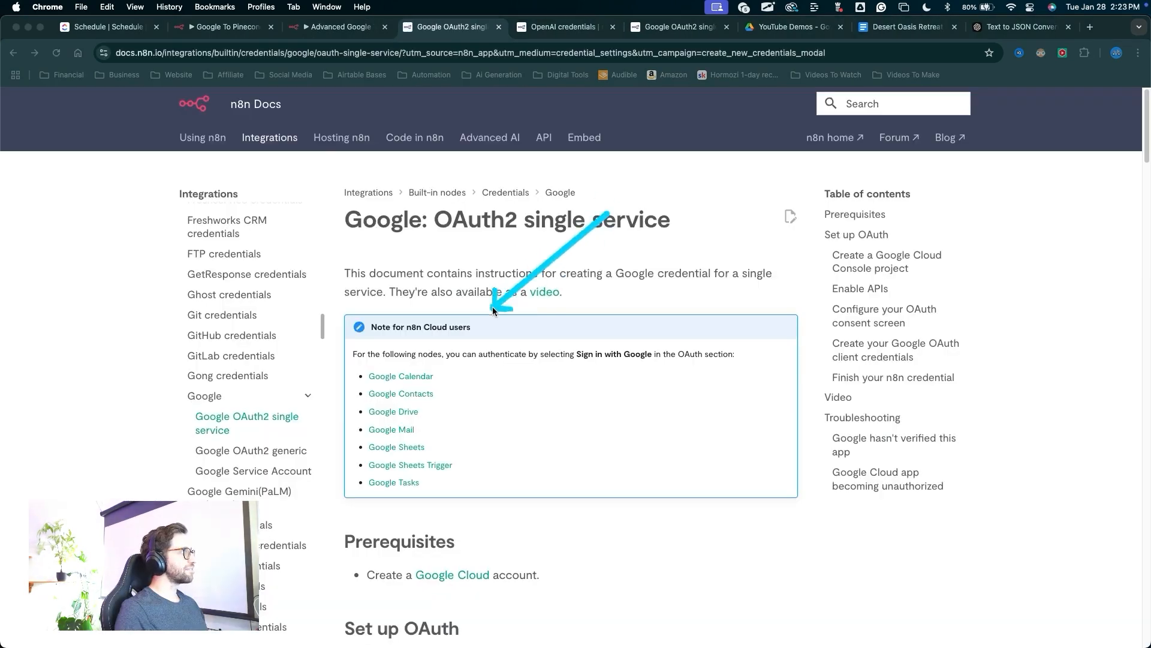
drag(492, 307, 418, 536)
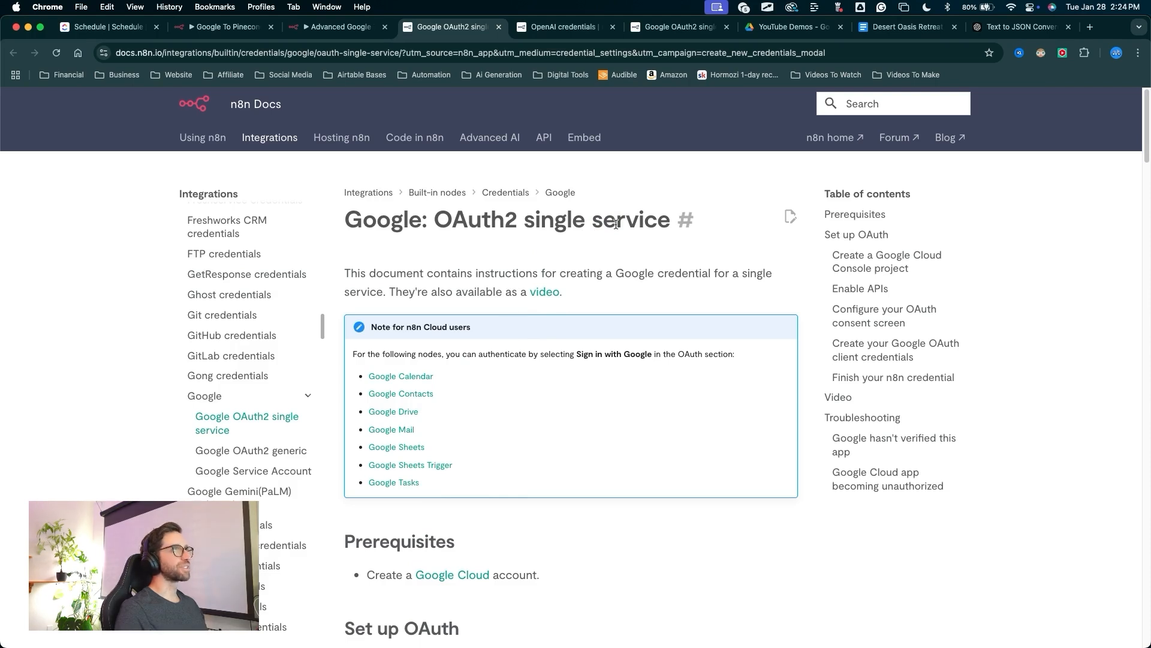
click(340, 27)
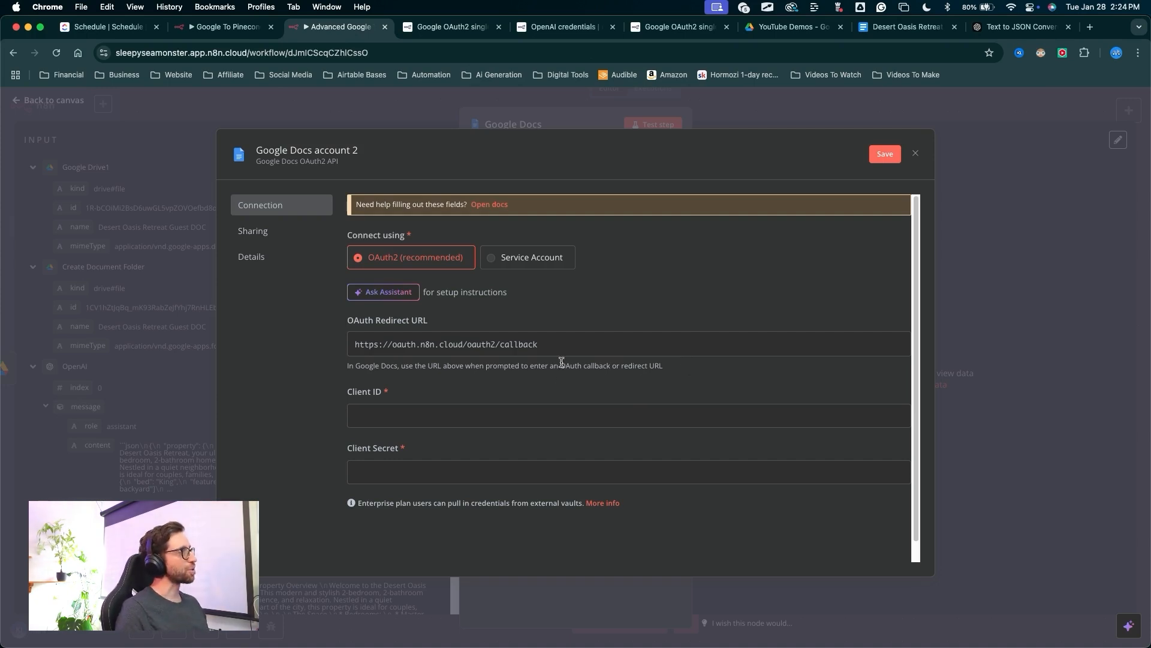
key(ctrl+a)
mouse_move(473, 423)
mouse_down()
mouse_move(274, 214)
mouse_move(520, 202)
mouse_move(499, 202)
mouse_move(499, 290)
mouse_up()
key(Escape)
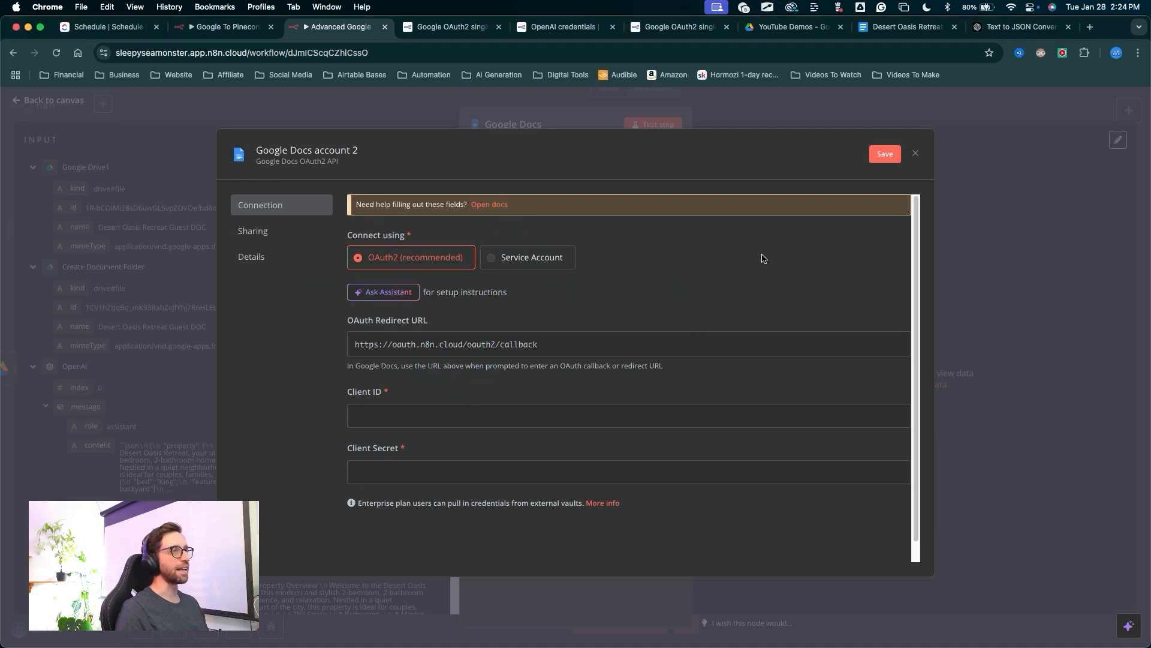
Map the id from the Create Document Folder node into the Google Docs node's Folder Name or ID
mouse_move(396, 280)
mouse_down()
mouse_move(503, 180)
mouse_move(409, 217)
mouse_move(473, 228)
mouse_move(486, 325)
mouse_up()
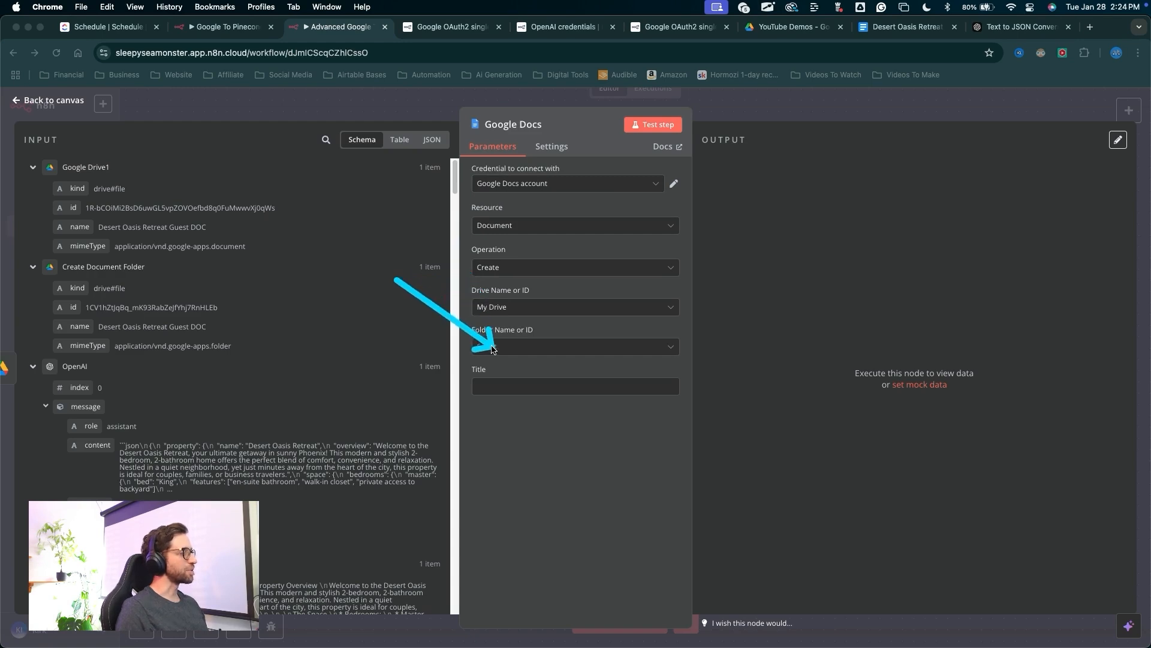
key(Escape)
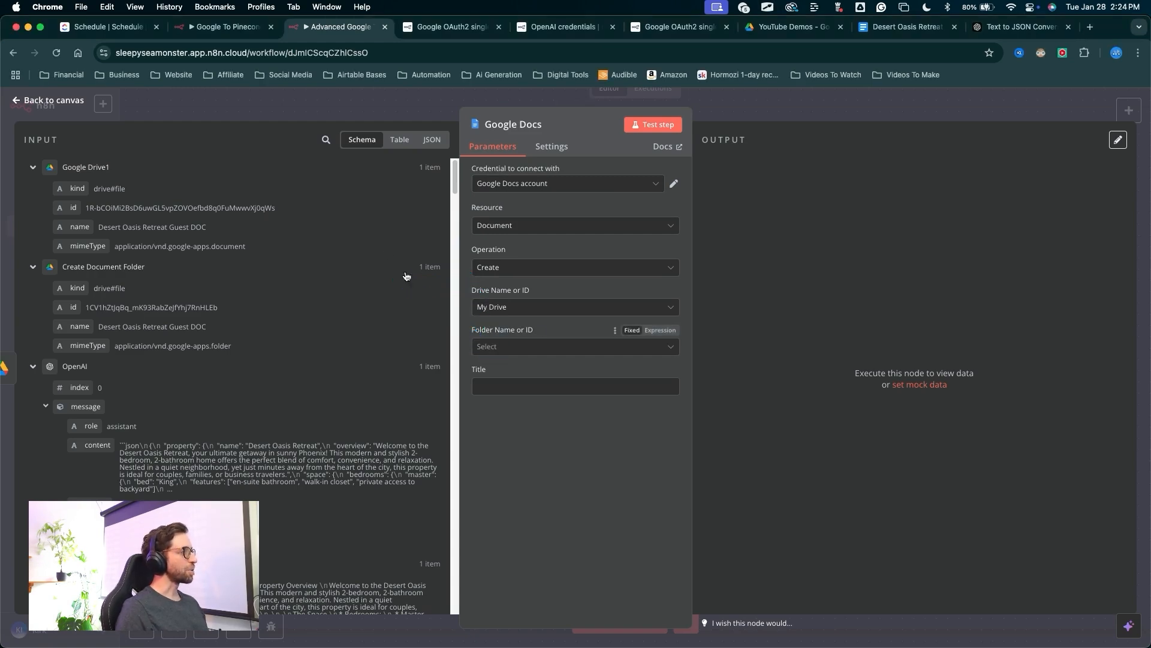
drag(375, 218, 486, 345)
mouse_move(378, 219)
mouse_down()
mouse_move(380, 304)
mouse_move(128, 208)
mouse_up()
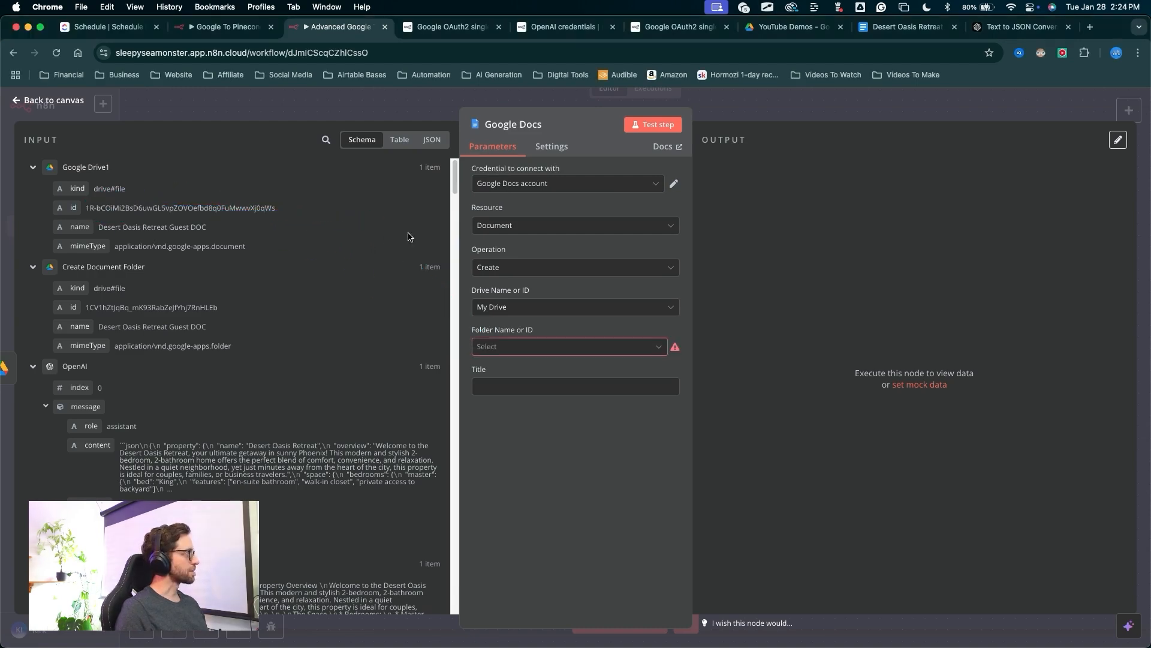
mouse_move(384, 230)
mouse_down()
mouse_move(89, 207)
mouse_move(79, 325)
mouse_move(82, 310)
mouse_move(519, 352)
mouse_up()
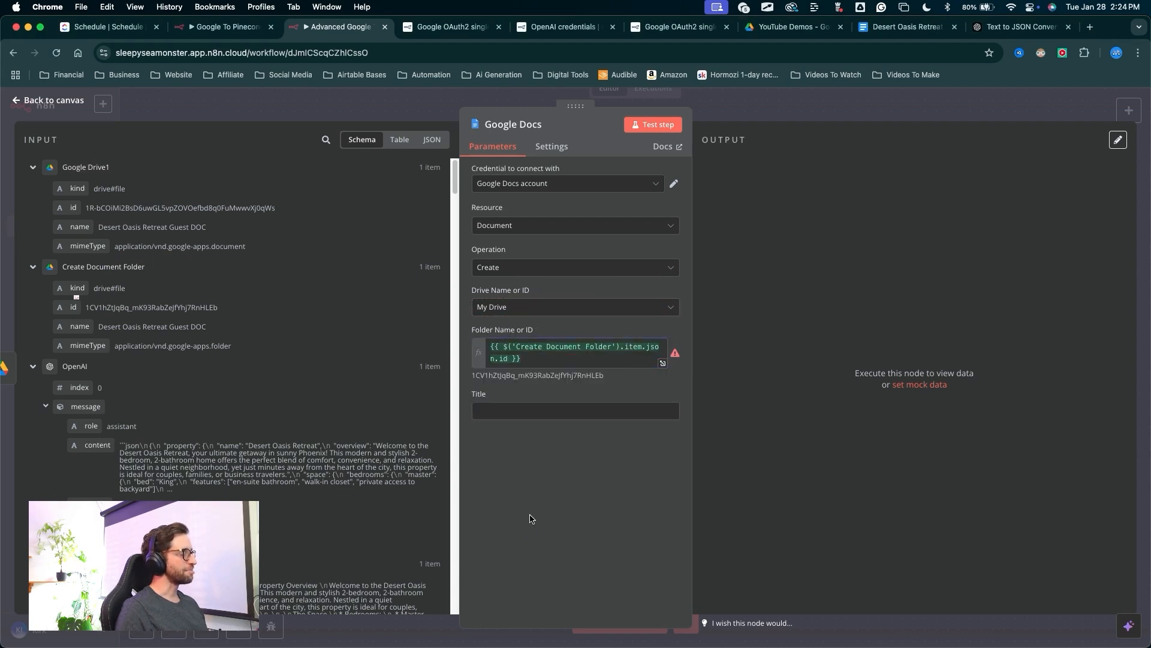
Set the title of the new Google document to "Reformatted JSON Doc"
drag(530, 534, 507, 408)
click(508, 408)
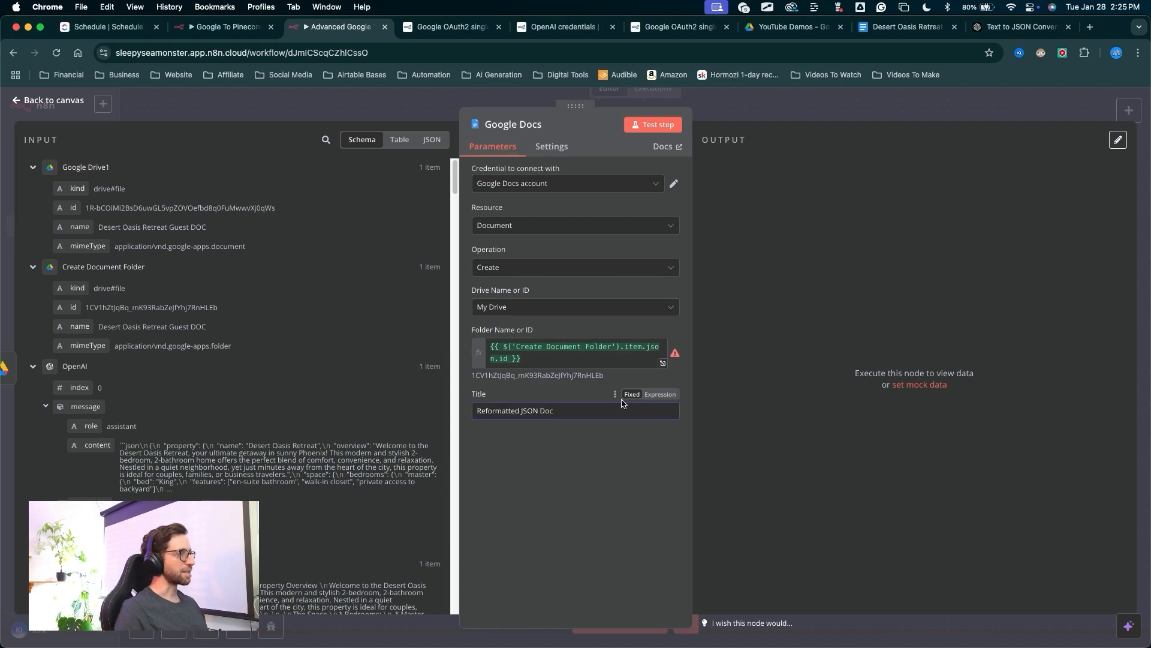
mouse_move(512, 532)
mouse_down()
mouse_move(510, 433)
mouse_move(536, 414)
mouse_move(531, 444)
mouse_move(507, 423)
mouse_move(523, 423)
mouse_up()
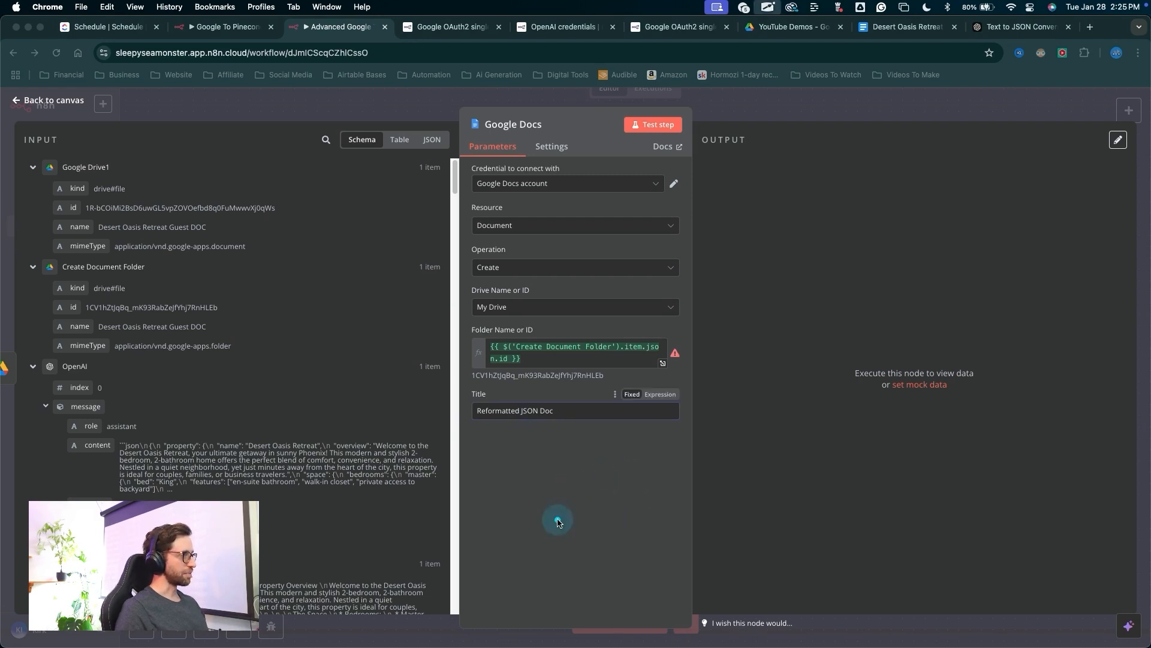
drag(558, 522, 543, 415)
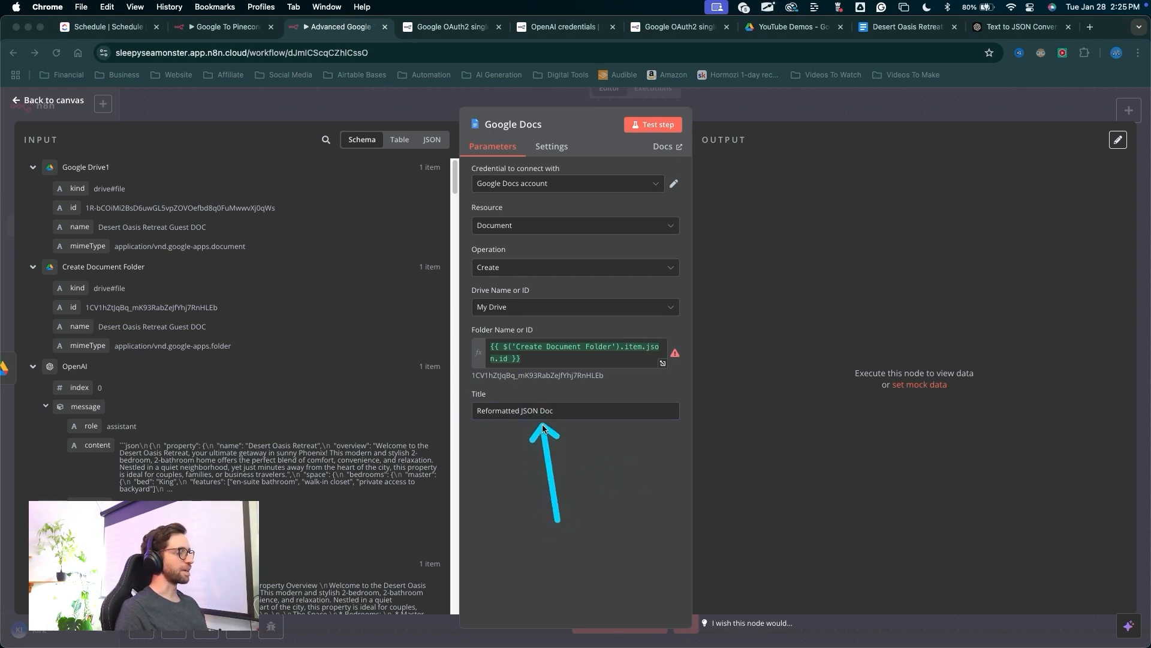
Test the Google Docs create node and check its output
mouse_move(604, 462)
mouse_down()
mouse_move(671, 237)
mouse_move(653, 132)
mouse_up()
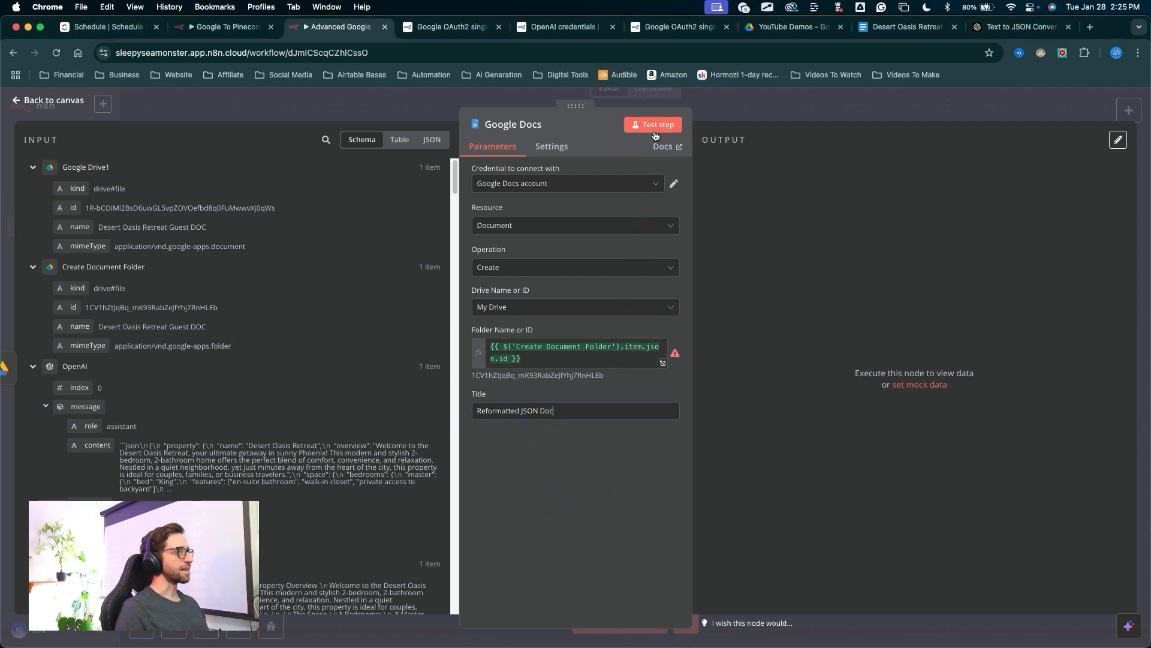
click(653, 131)
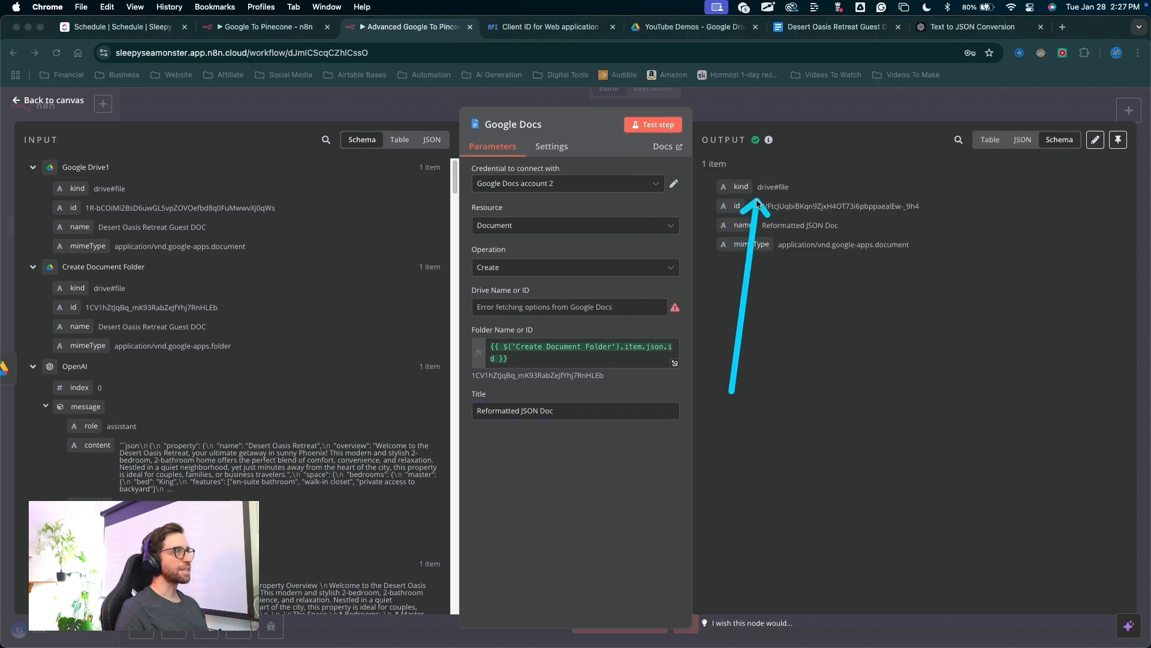
drag(731, 393, 782, 201)
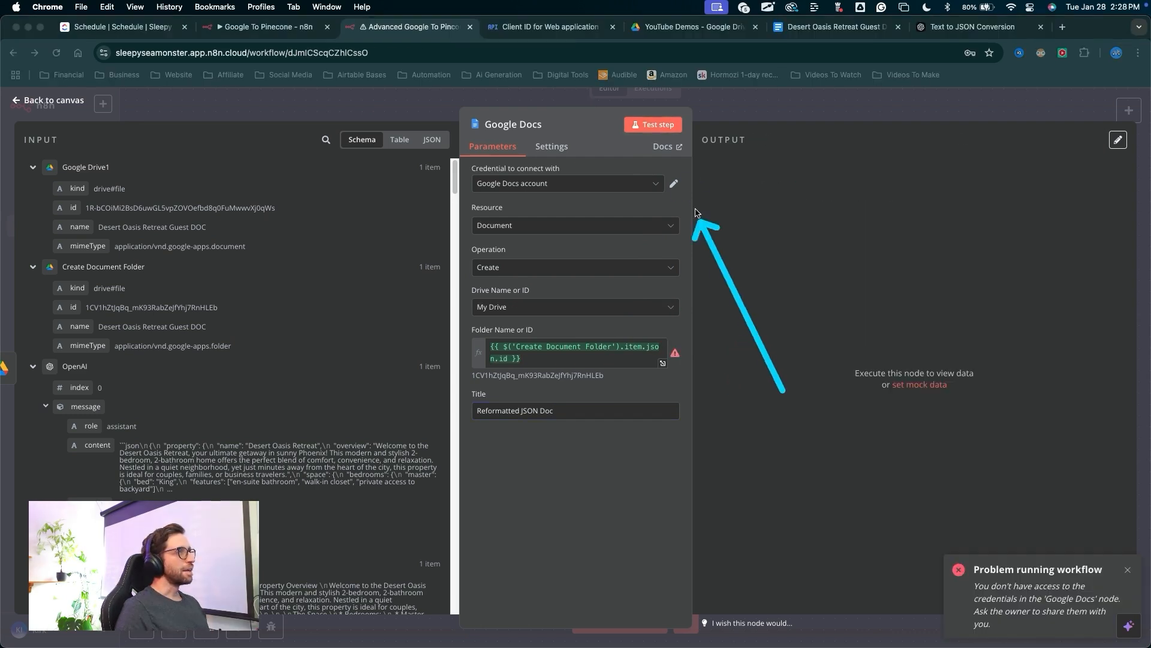
drag(638, 383, 672, 127)
mouse_move(779, 389)
mouse_down()
mouse_move(942, 456)
mouse_move(983, 568)
mouse_move(1027, 585)
mouse_move(1096, 588)
mouse_move(1000, 602)
mouse_move(1027, 585)
mouse_up()
key(Escape)
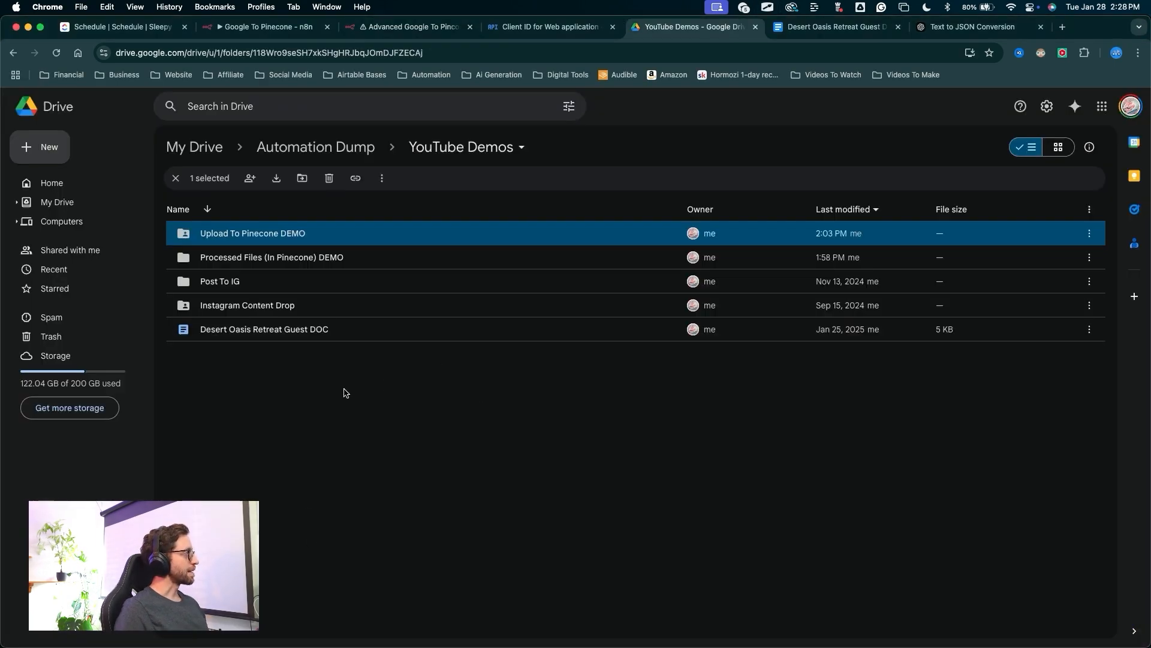
In Google Drive, share the "Processed Files (In Pinecone) DEMO" folder with anyone who has the link
mouse_move(311, 475)
mouse_down()
mouse_move(267, 437)
mouse_move(237, 355)
mouse_move(235, 284)
mouse_move(202, 238)
mouse_move(255, 258)
mouse_up()
mouse_move(737, 489)
mouse_down()
mouse_move(945, 258)
mouse_move(963, 258)
mouse_up()
click(1001, 262)
drag(604, 235, 481, 445)
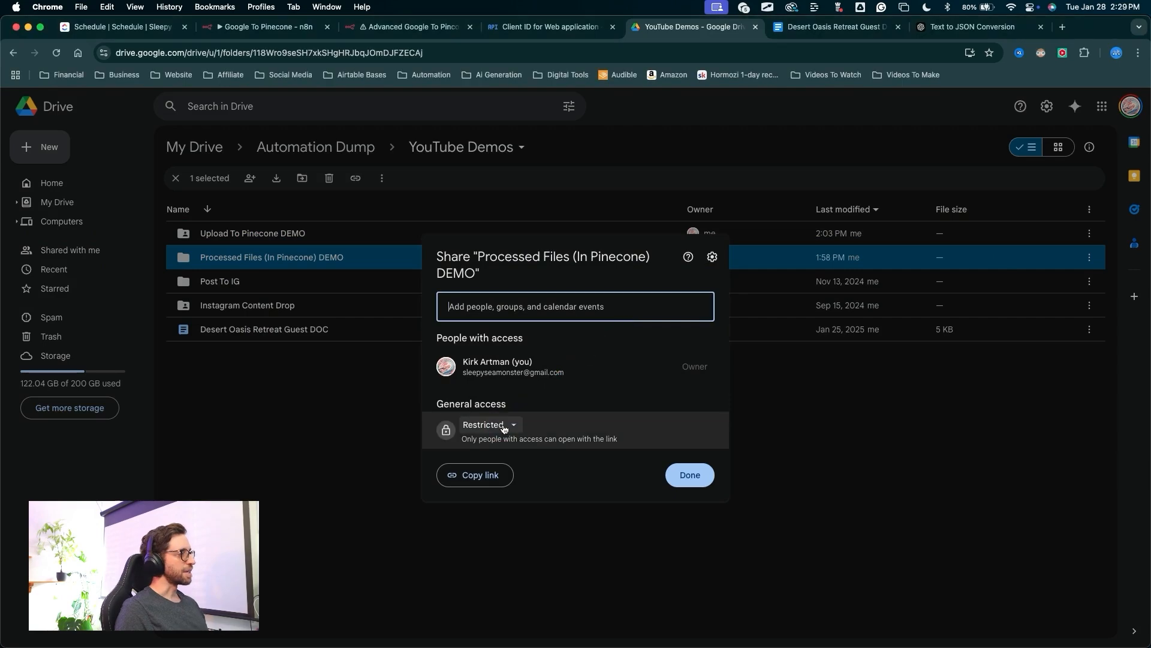
click(504, 427)
click(517, 480)
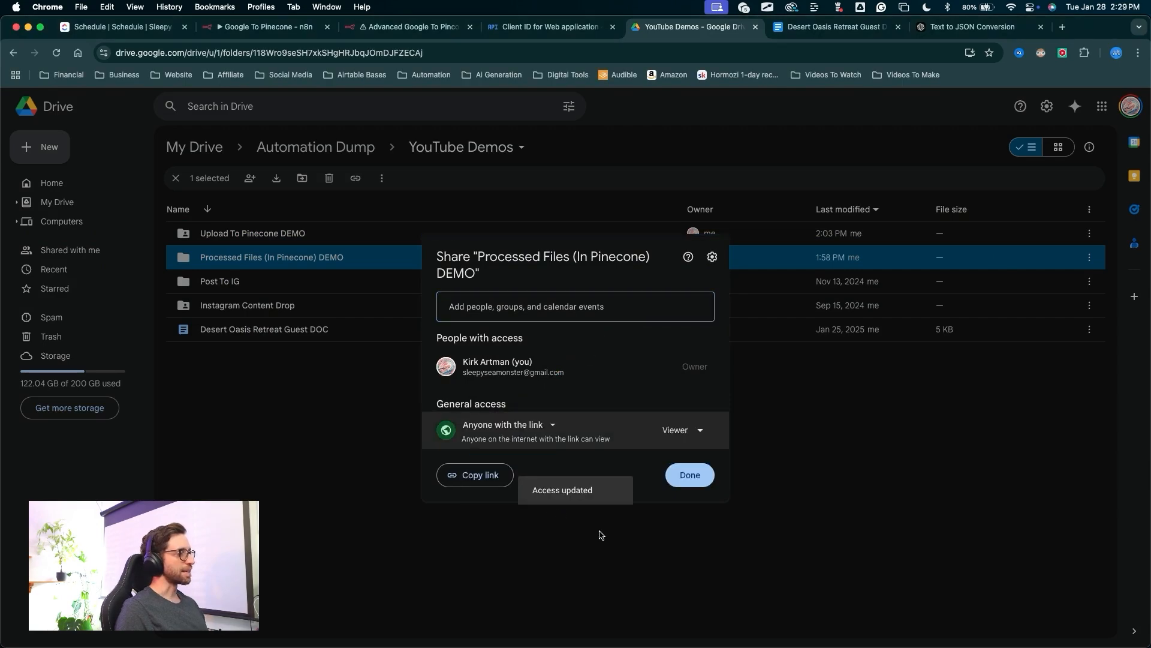
drag(604, 577, 674, 486)
click(675, 483)
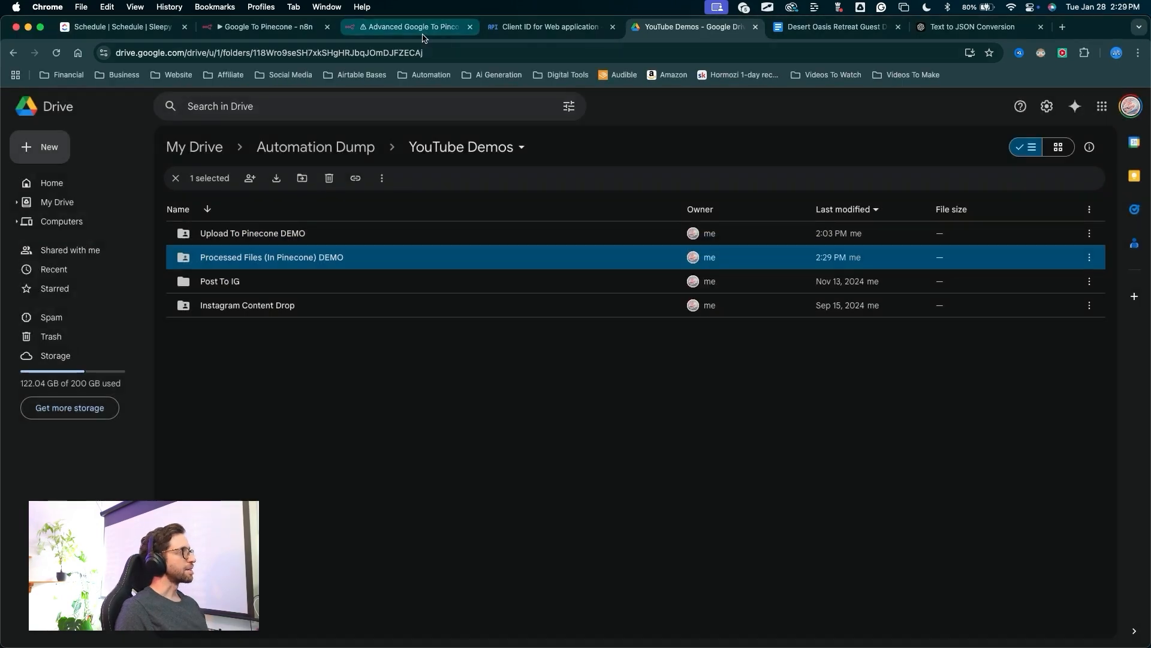
Switch back to the n8n workflow, test the Google Docs create node again and return to the canvas
click(421, 31)
drag(603, 255, 656, 127)
click(656, 125)
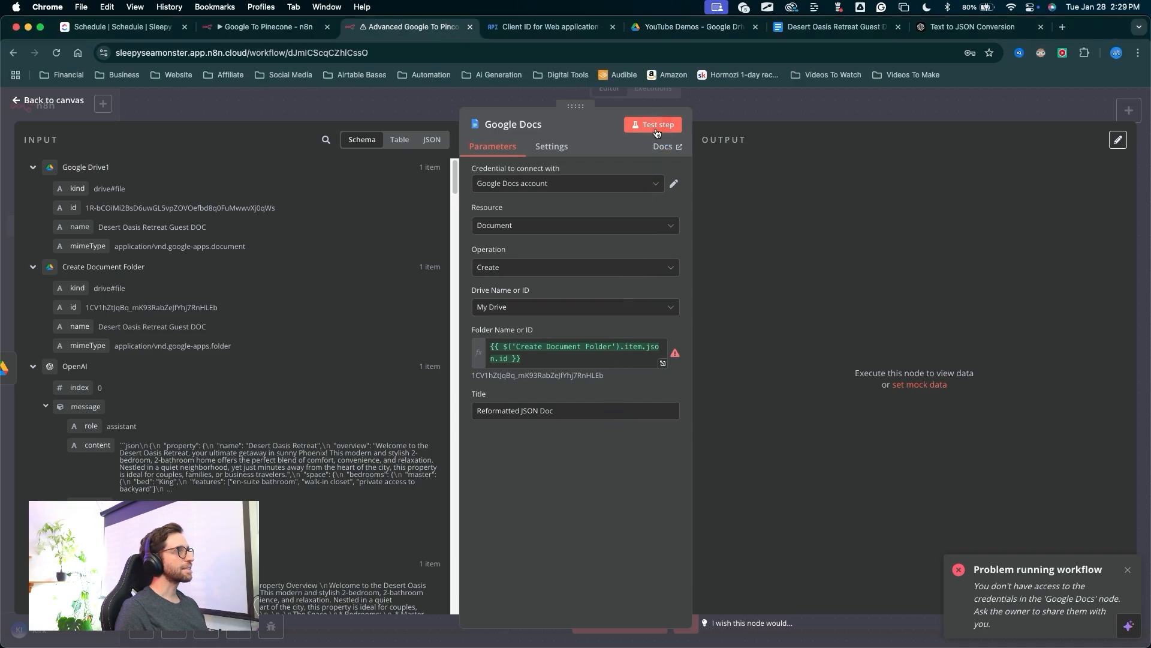
drag(859, 314, 990, 606)
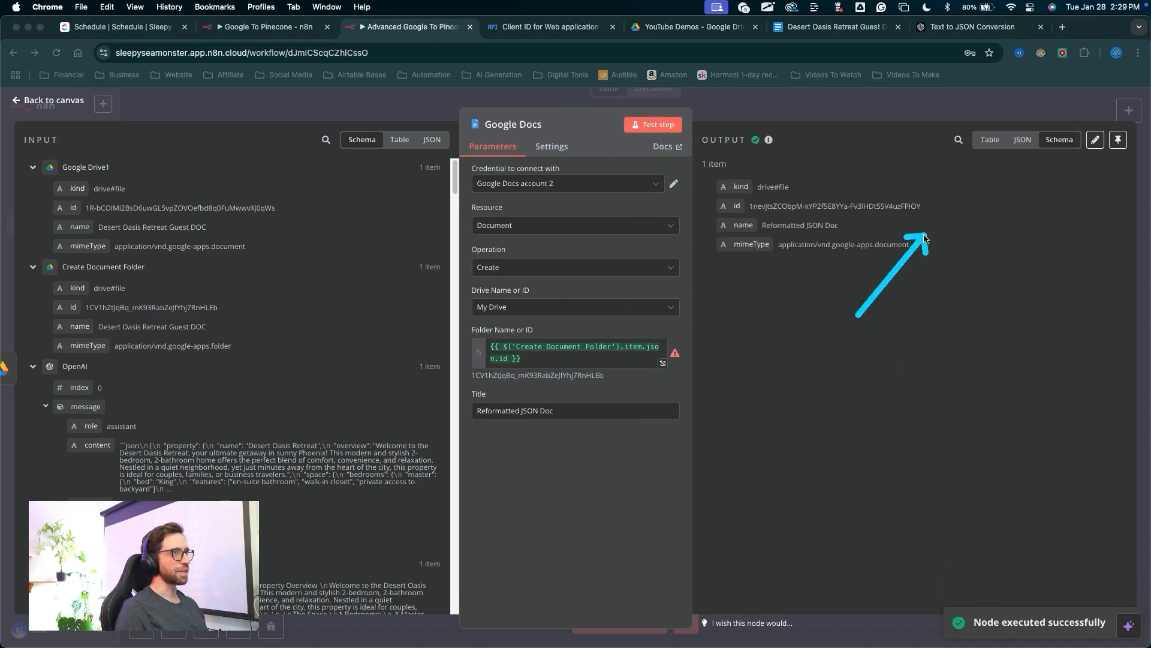
click(743, 112)
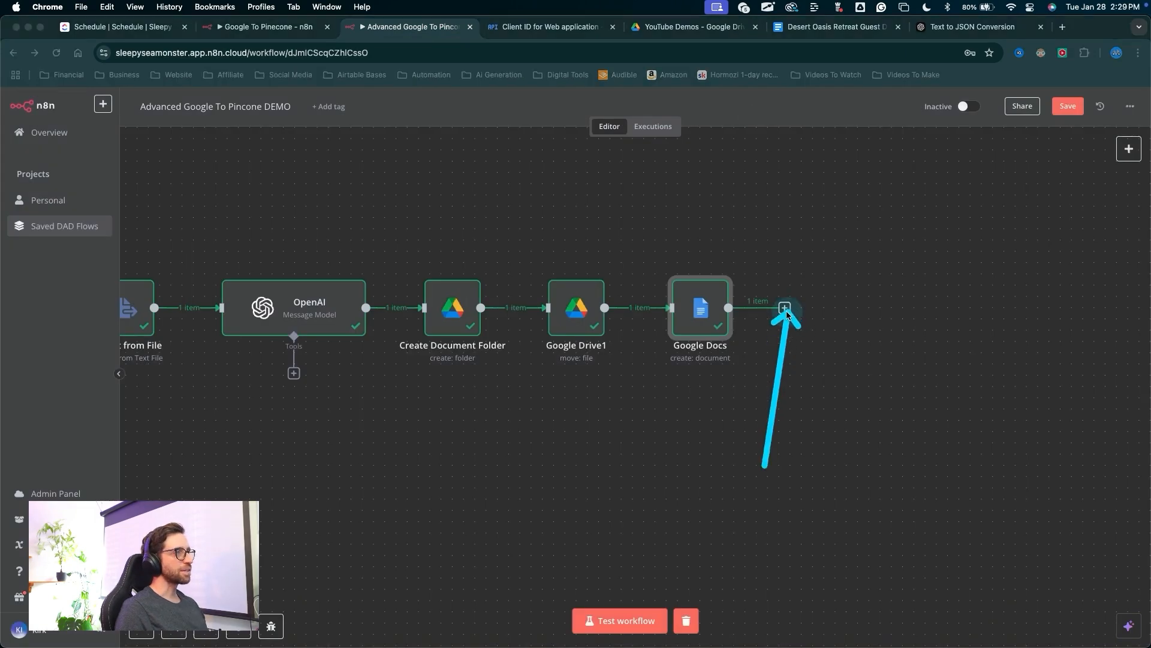
Add a Google Docs node with the "Update a document" action after the existing Google Docs node
click(785, 309)
text(goog)
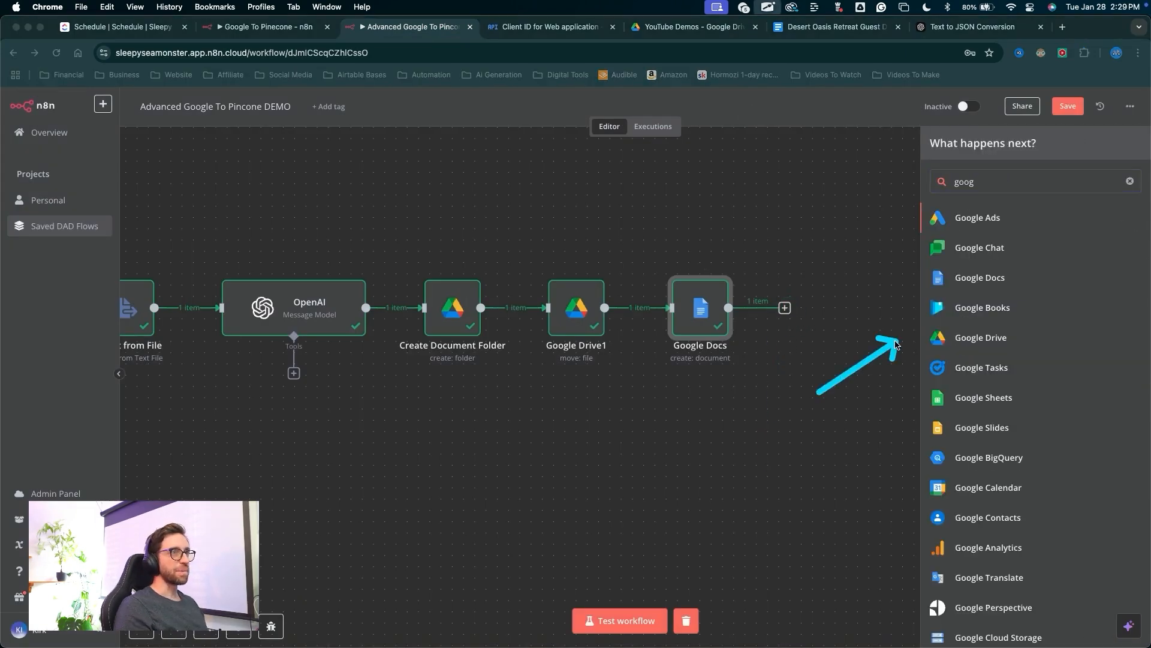
click(973, 282)
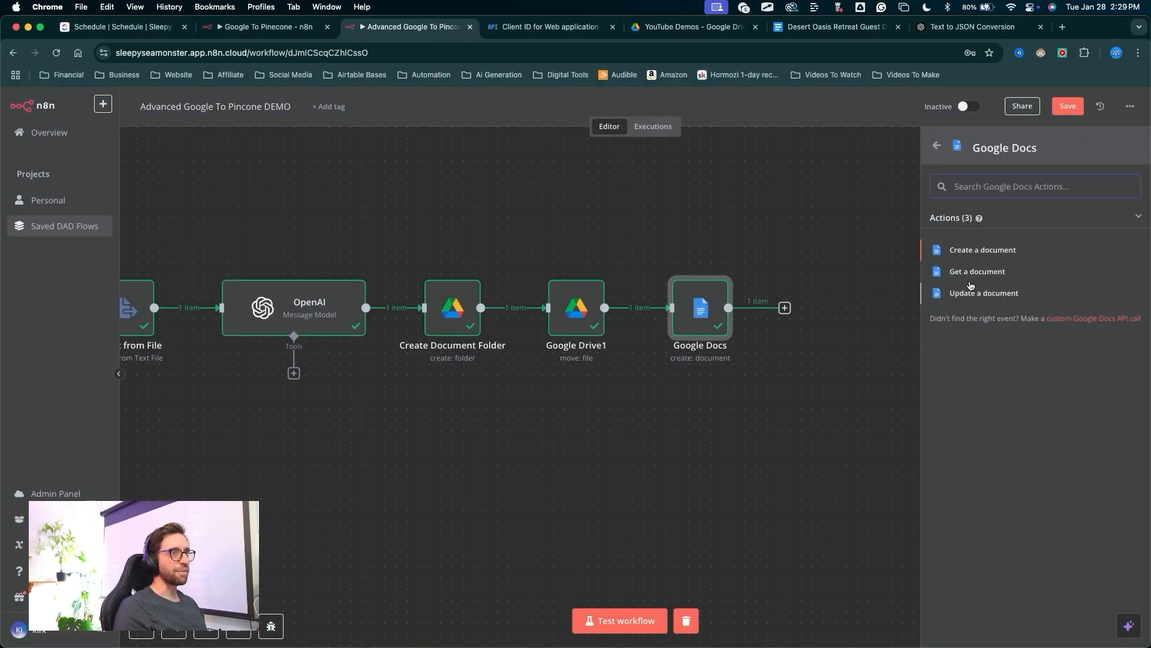
key(ctrl+a)
drag(884, 338, 942, 310)
click(956, 303)
drag(348, 370, 491, 182)
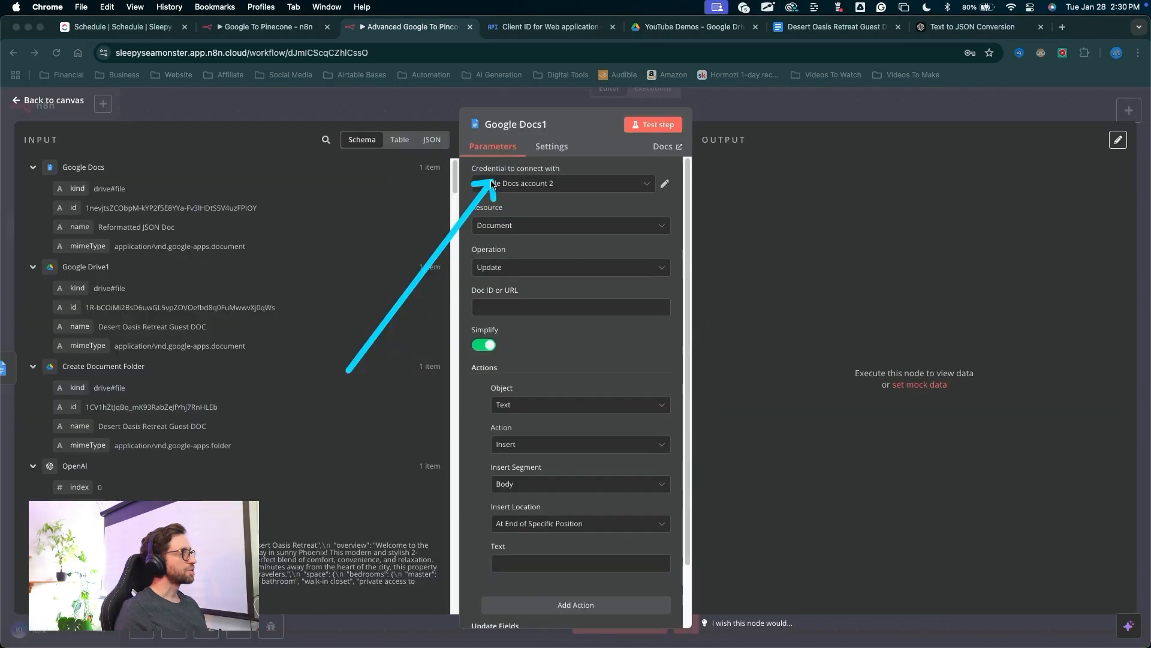
Set the update node's Doc ID or URL to {{ $json.id }} and turn off Simplify
mouse_move(396, 259)
mouse_down()
mouse_move(105, 190)
mouse_move(80, 215)
mouse_move(96, 170)
mouse_move(85, 209)
mouse_move(462, 251)
mouse_move(501, 305)
mouse_up()
key(Escape)
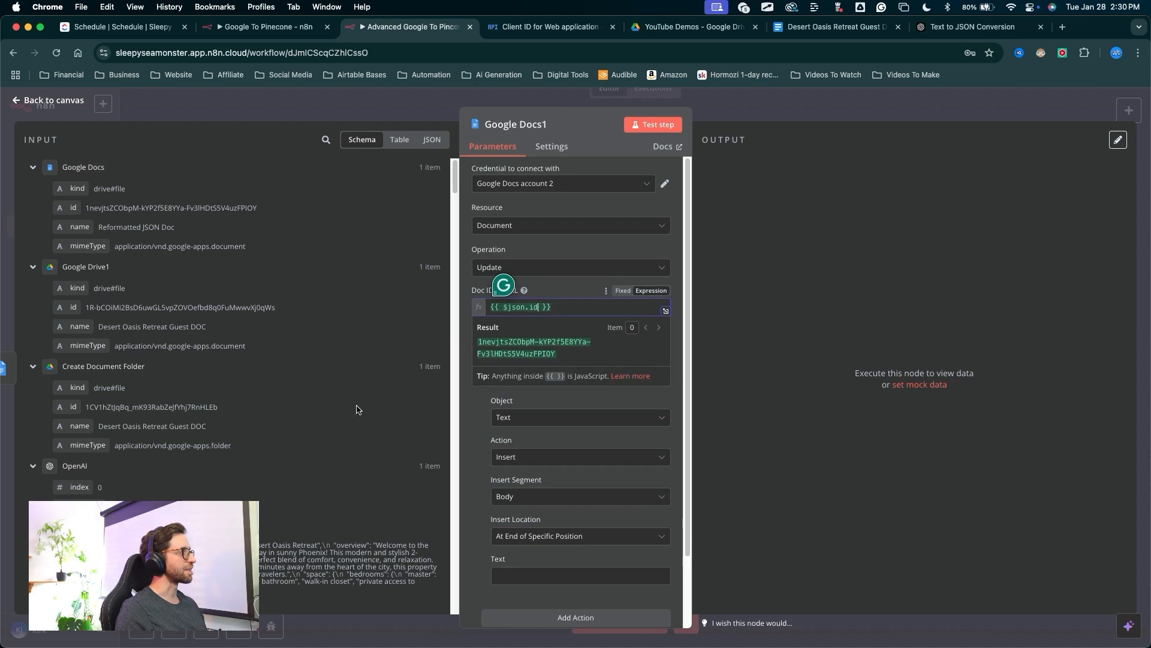
drag(576, 346, 488, 355)
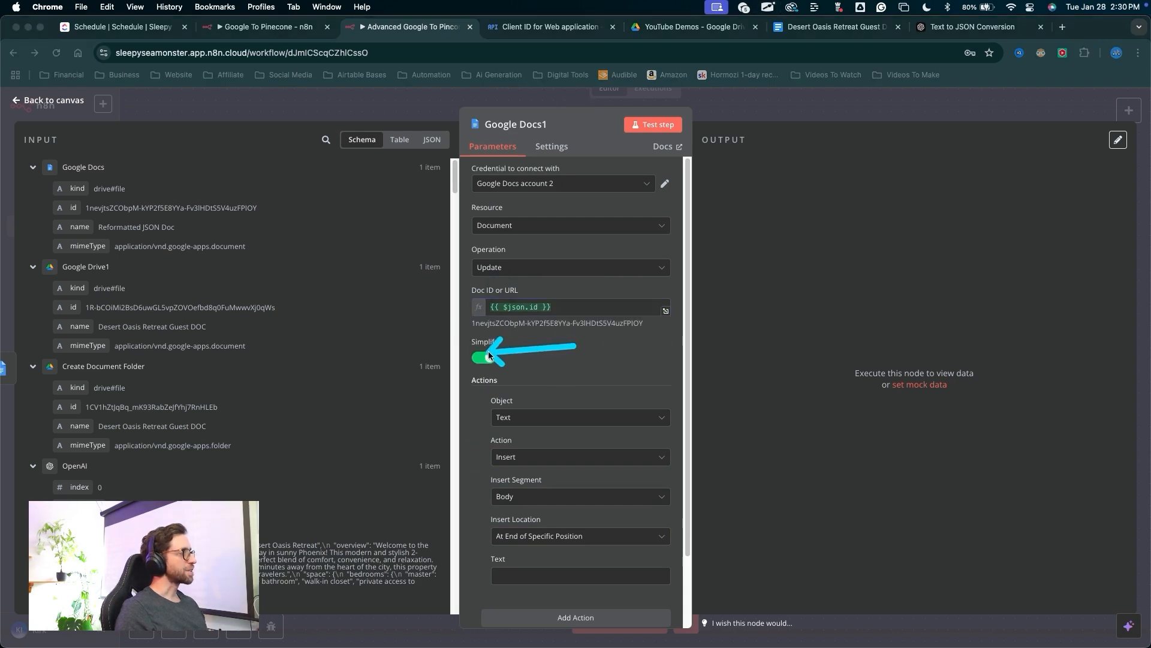
key(Escape)
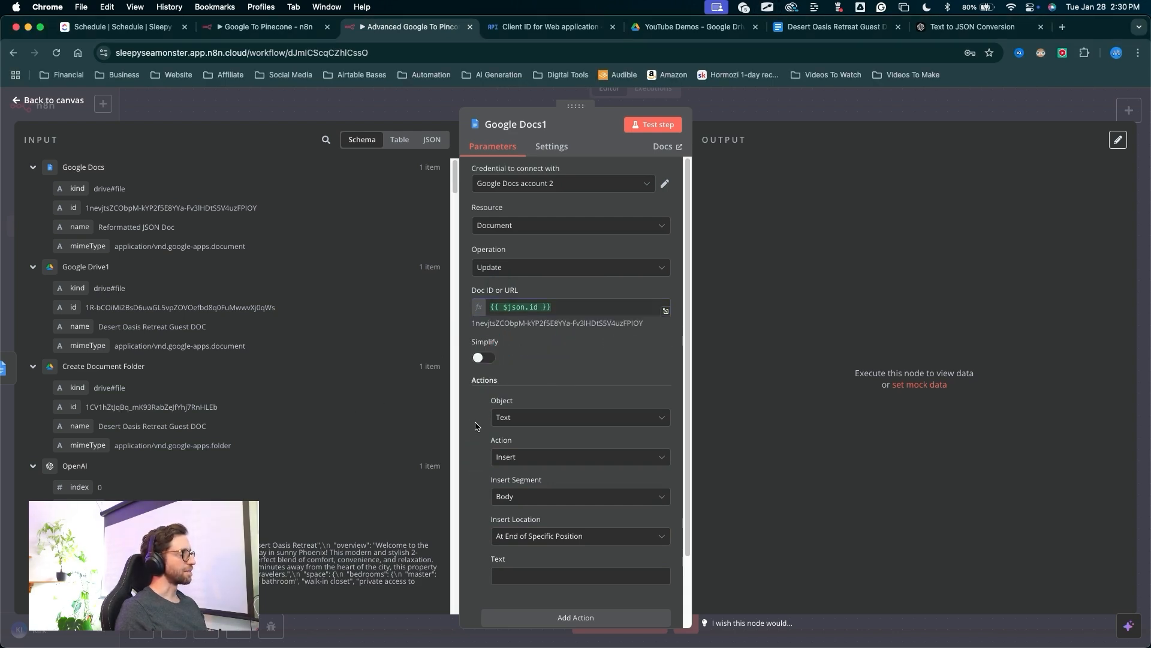
Set the inserted text to the OpenAI message content, {{ $('OpenAI').item.json.message.content }}
scroll(543, 385, down, 1)
mouse_move(602, 294)
mouse_down()
mouse_move(532, 342)
mouse_move(516, 536)
mouse_up()
key(Escape)
click(517, 537)
scroll(354, 389, down, 4)
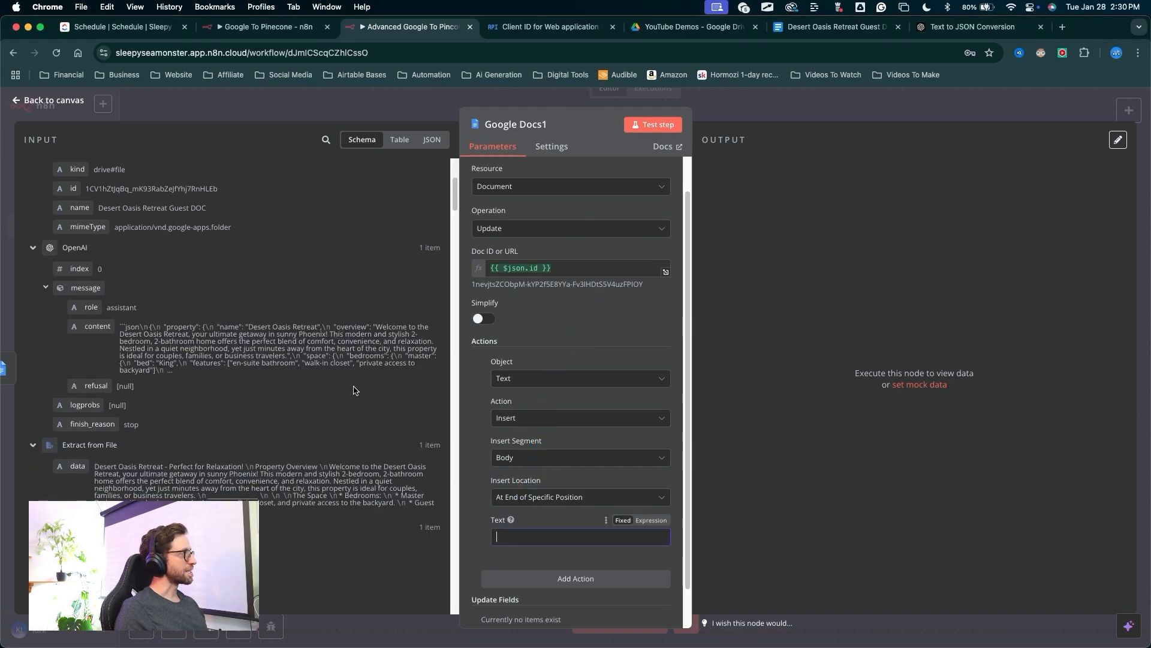
scroll(354, 289, up, 5)
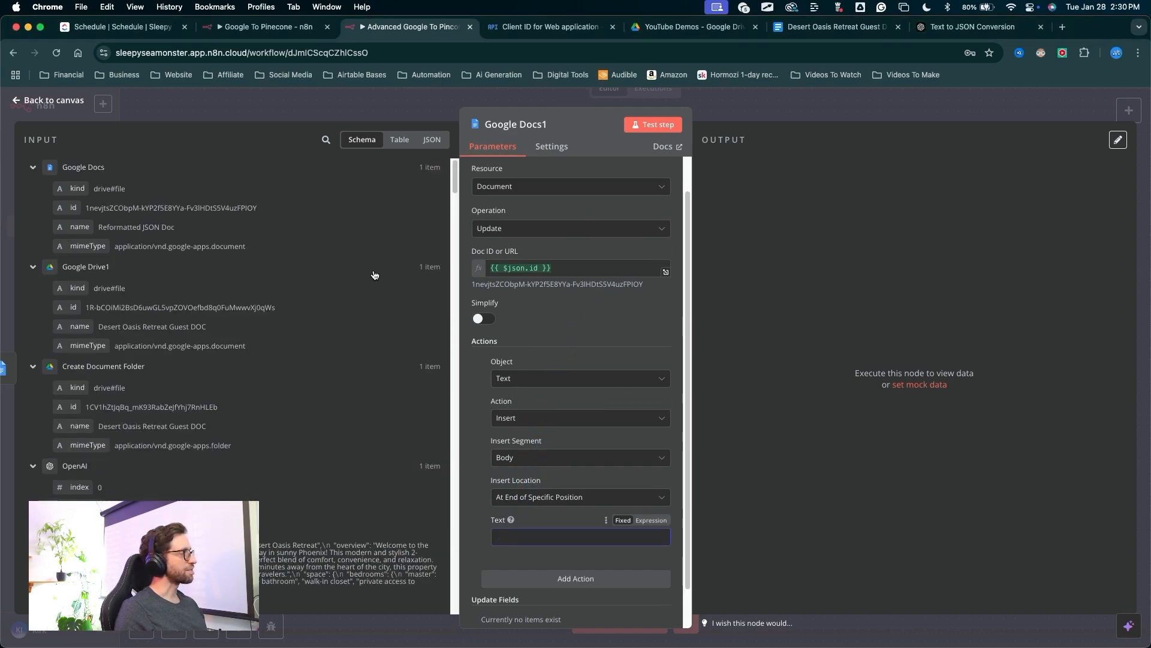
scroll(367, 252, down, 5)
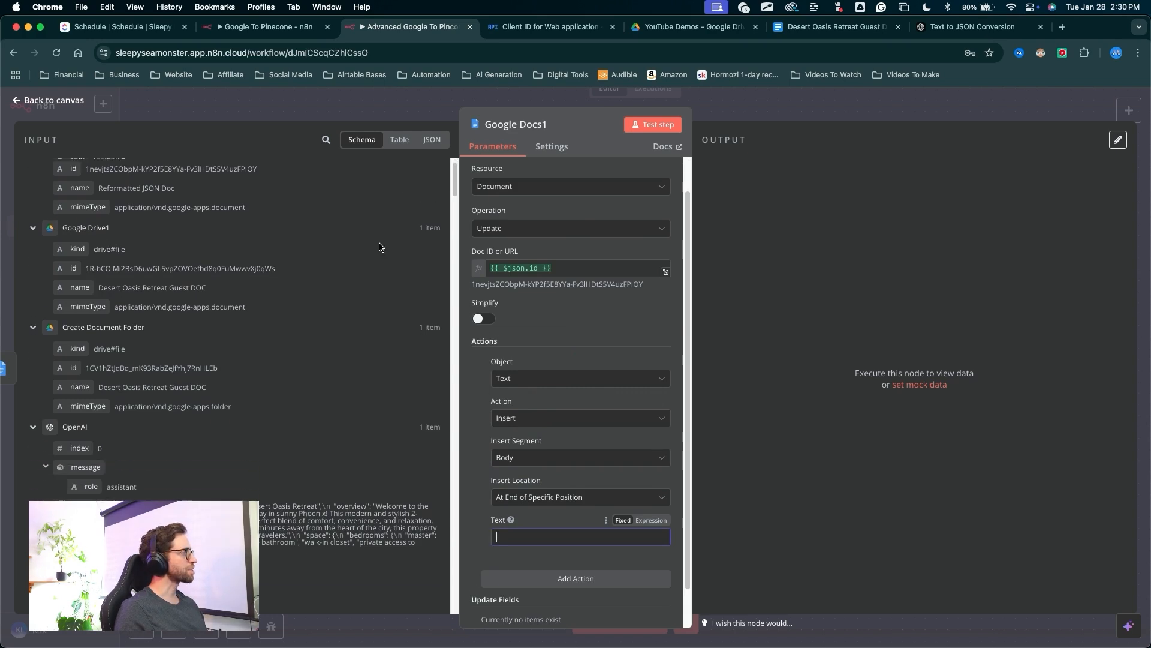
scroll(367, 234, down, 2)
mouse_move(323, 260)
mouse_down()
mouse_move(96, 221)
mouse_move(109, 296)
mouse_move(410, 326)
mouse_move(510, 498)
mouse_move(518, 537)
mouse_move(657, 138)
mouse_up()
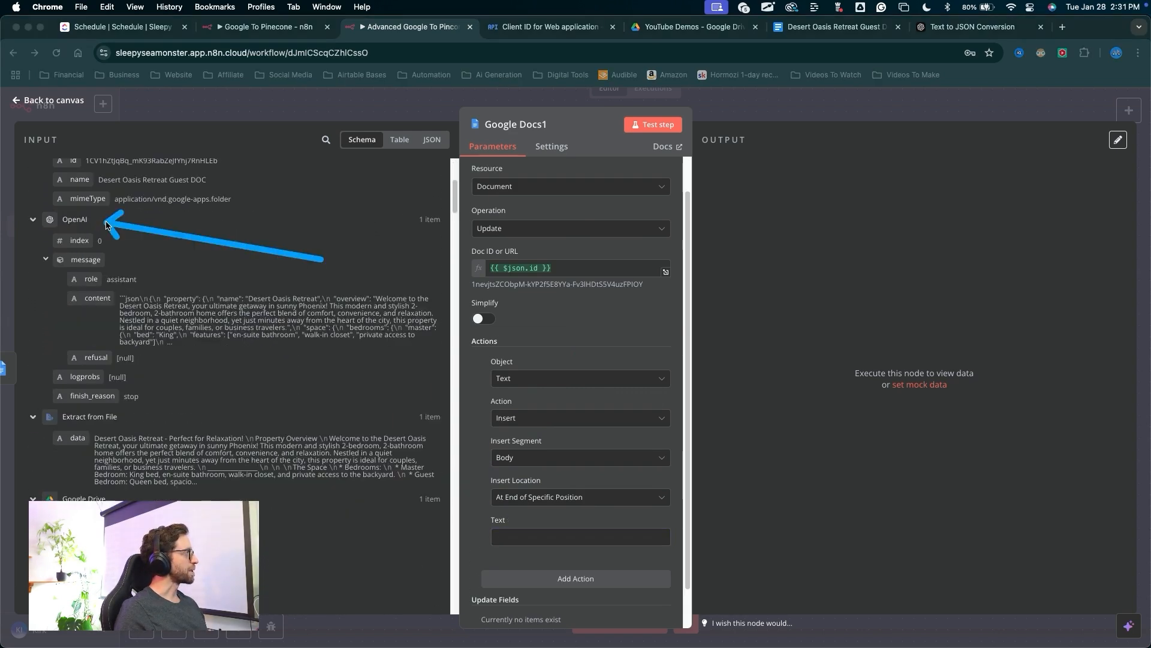
key(Escape)
scroll(488, 521, down, 1)
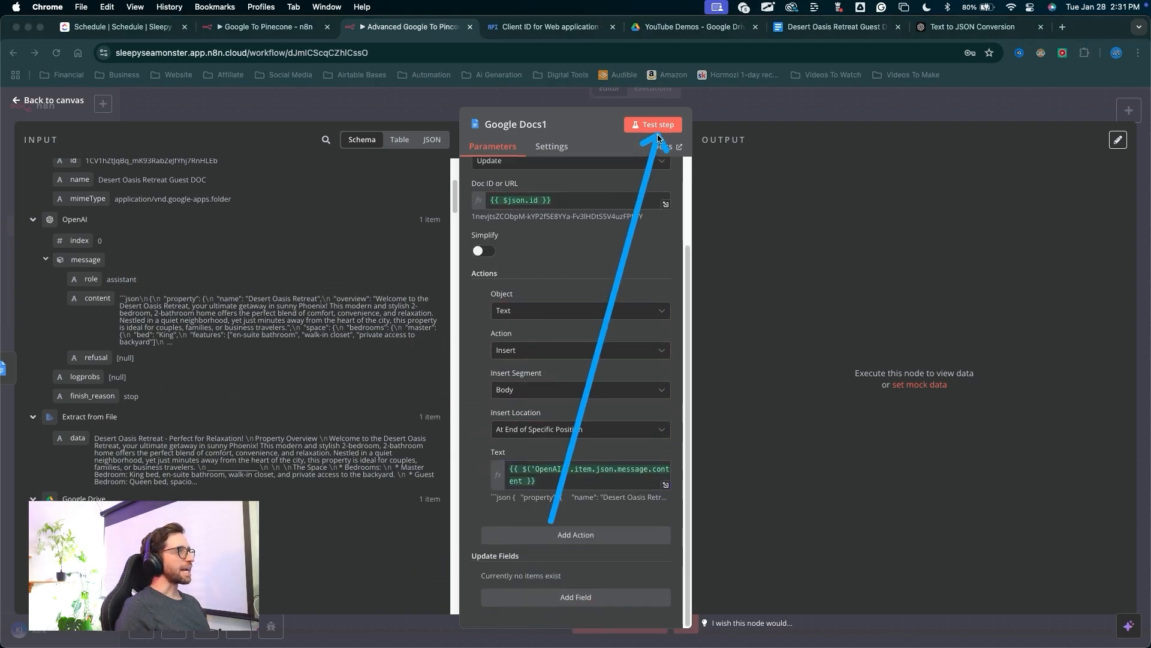
Test the Google Docs update node, check its output and return to the workflow canvas
click(658, 125)
mouse_move(762, 468)
mouse_down()
mouse_move(783, 259)
mouse_move(804, 263)
mouse_up()
drag(737, 378, 765, 121)
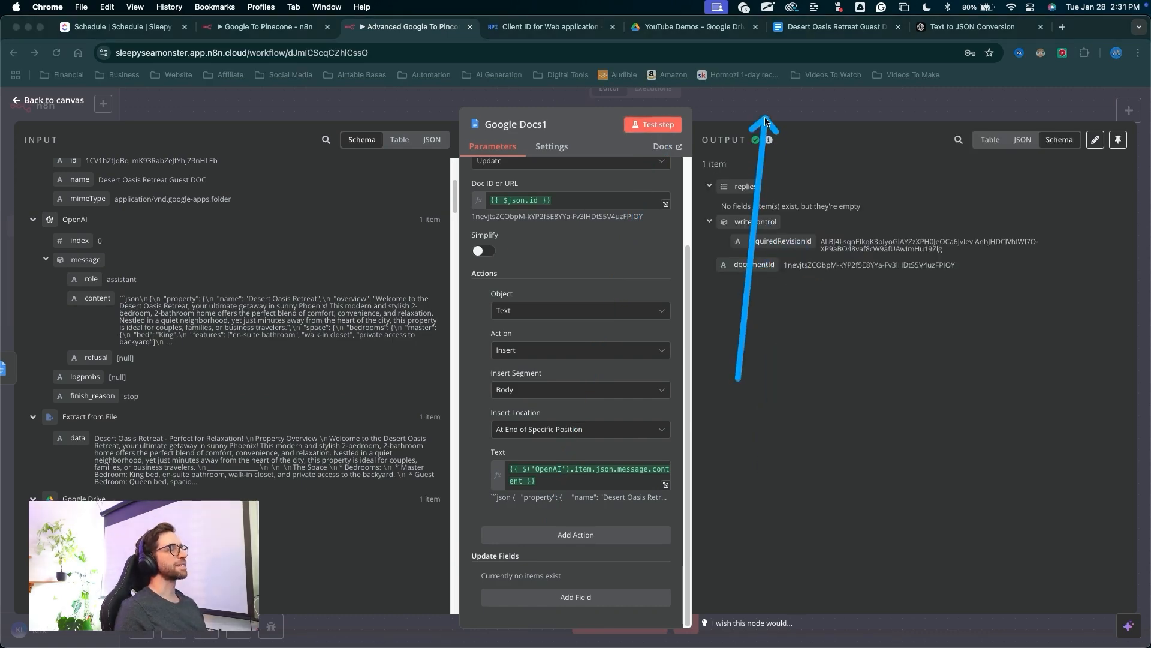
click(764, 108)
drag(899, 498, 908, 329)
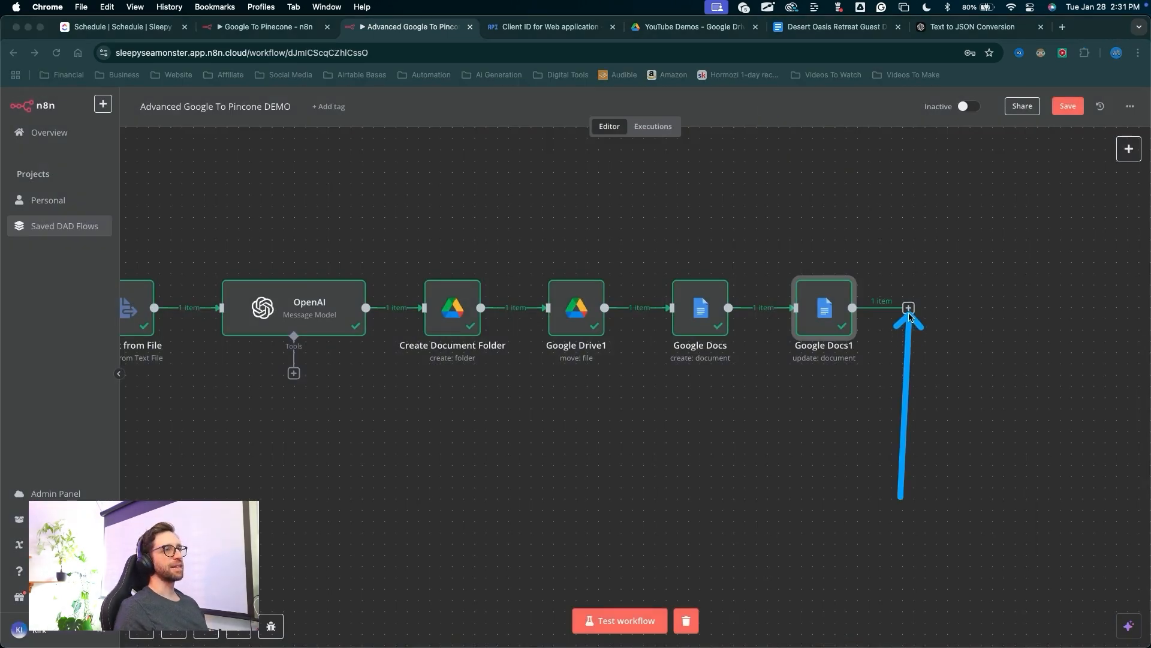
Add a Google Drive node with the "Download file" action after the Google Docs1 node
click(909, 314)
text(googl)
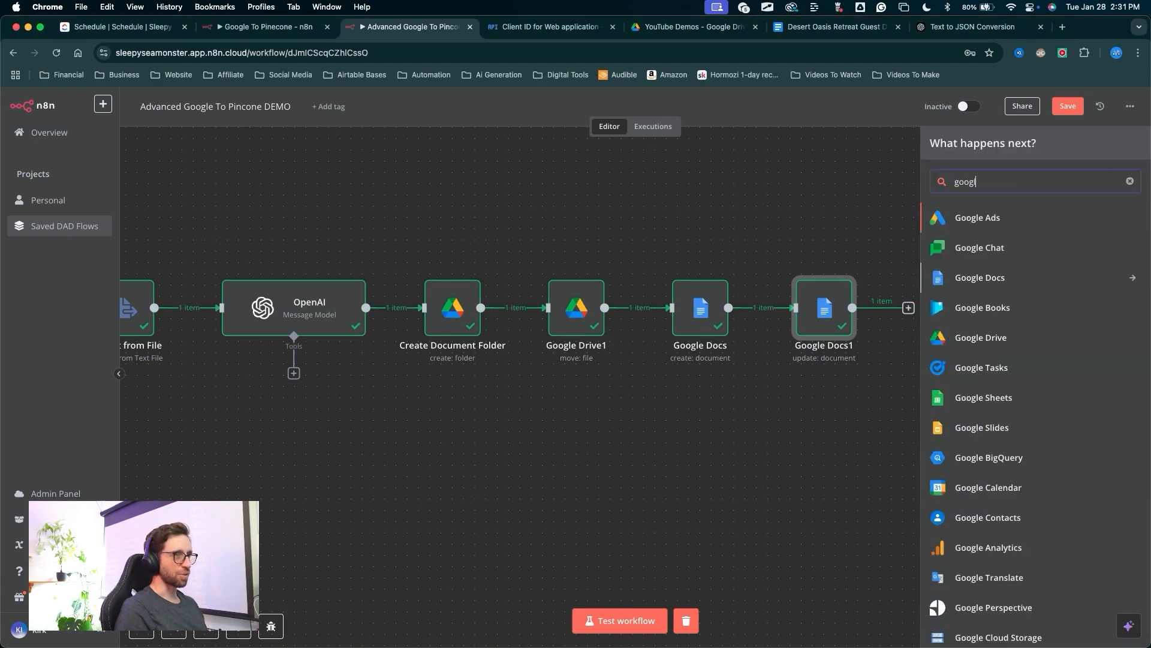
text(e)
click(935, 336)
drag(842, 411, 934, 328)
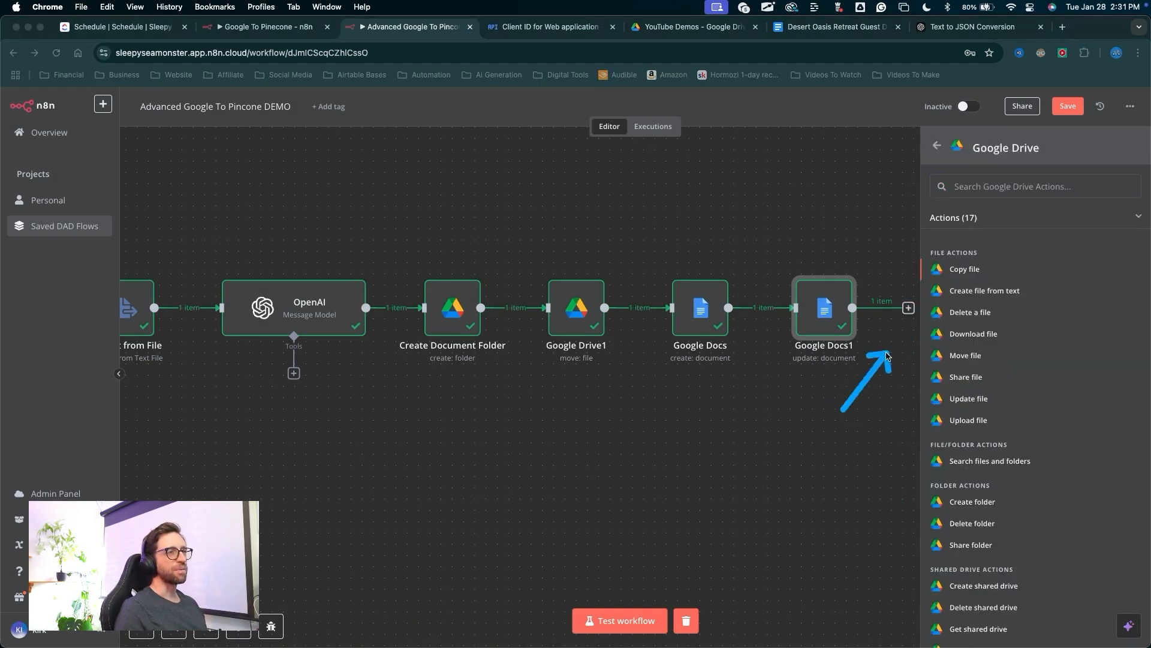
click(937, 335)
Set the Google Drive download node's credential to Latest Connection
mouse_move(362, 354)
mouse_down()
mouse_move(456, 207)
mouse_move(501, 177)
mouse_up()
click(491, 190)
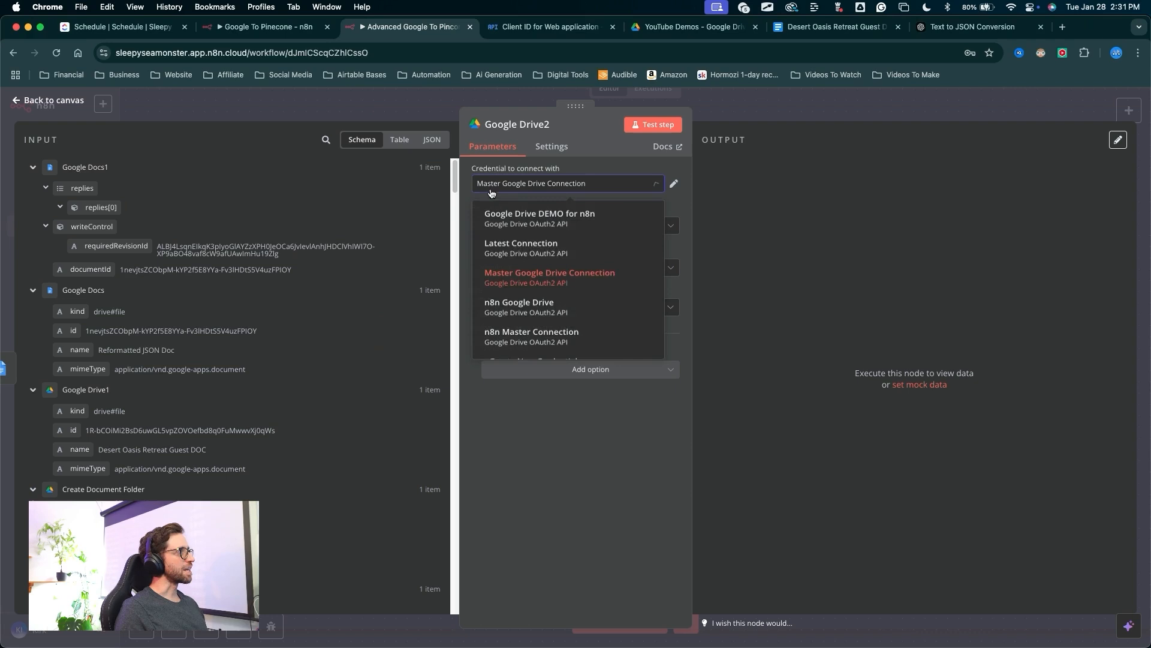
click(521, 247)
mouse_move(369, 356)
mouse_down()
mouse_move(422, 322)
mouse_move(488, 219)
mouse_move(484, 316)
mouse_move(497, 315)
mouse_up()
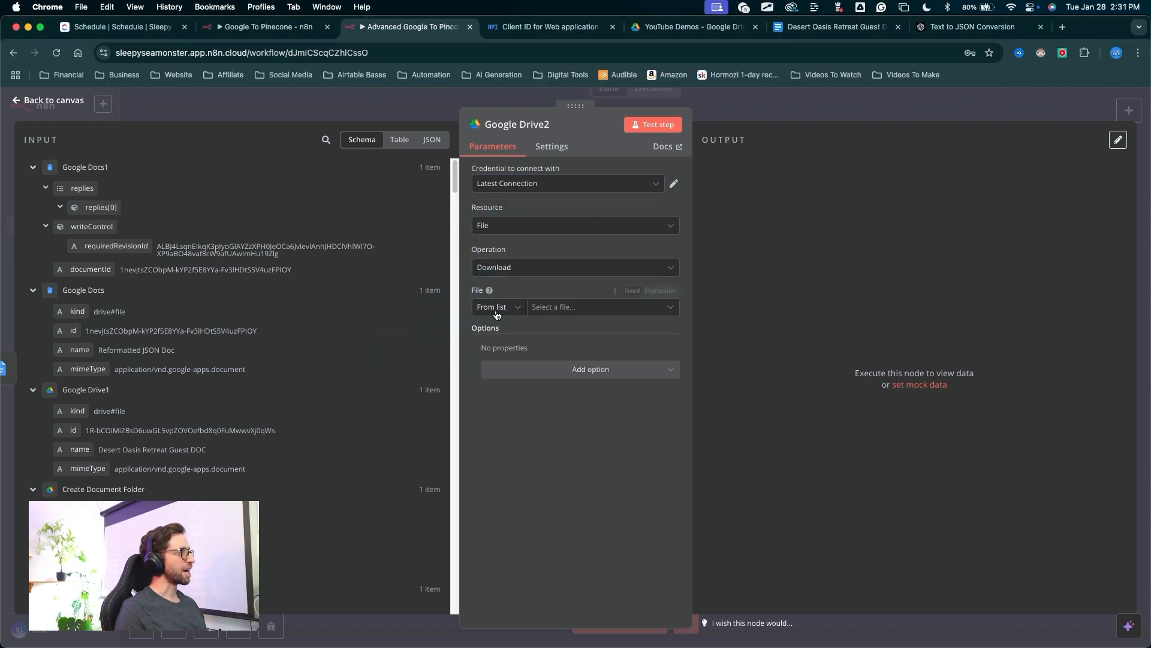
Identify the file to download by ID, using the Google Docs1 document ID, {{ $json.documentId }}
click(496, 315)
click(494, 379)
mouse_move(386, 193)
mouse_down()
mouse_move(104, 151)
mouse_move(112, 246)
mouse_move(87, 264)
mouse_move(118, 255)
mouse_move(101, 268)
mouse_move(111, 255)
mouse_move(122, 284)
mouse_move(97, 296)
mouse_move(115, 160)
mouse_move(81, 327)
mouse_move(181, 322)
mouse_move(77, 259)
mouse_move(69, 268)
mouse_move(90, 252)
mouse_move(268, 270)
mouse_up()
mouse_move(90, 269)
mouse_down()
mouse_move(270, 240)
mouse_move(518, 310)
mouse_move(581, 312)
mouse_up()
drag(542, 480, 561, 384)
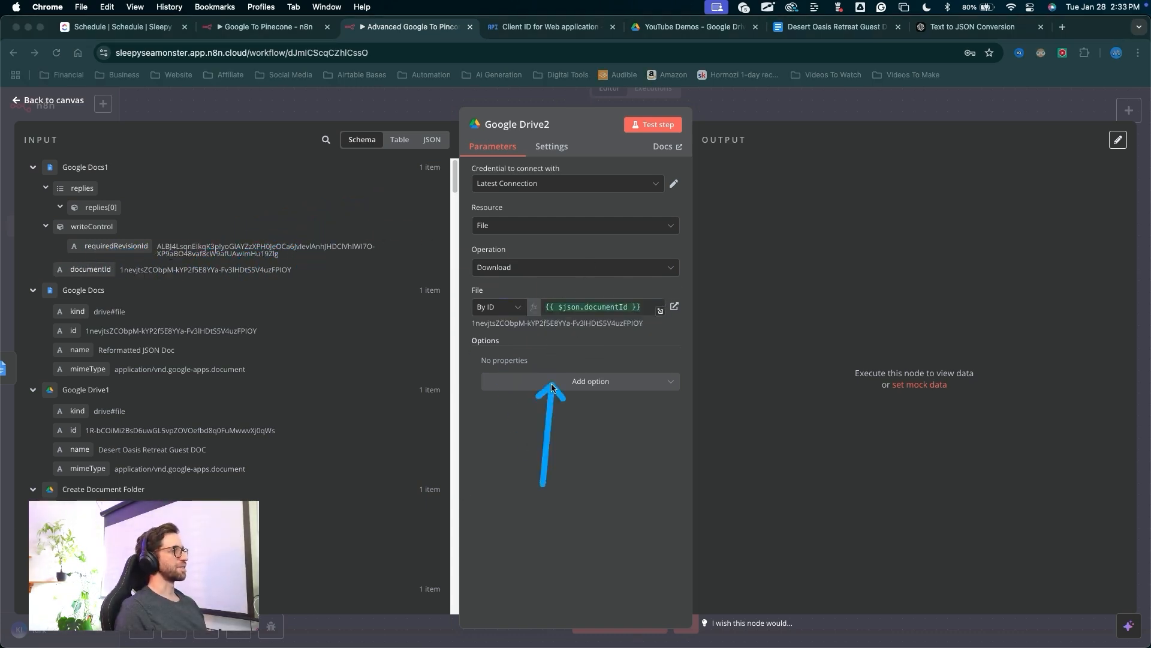
Add a Google File Conversion option to the download node that converts Google Docs to Text (txt)
click(577, 390)
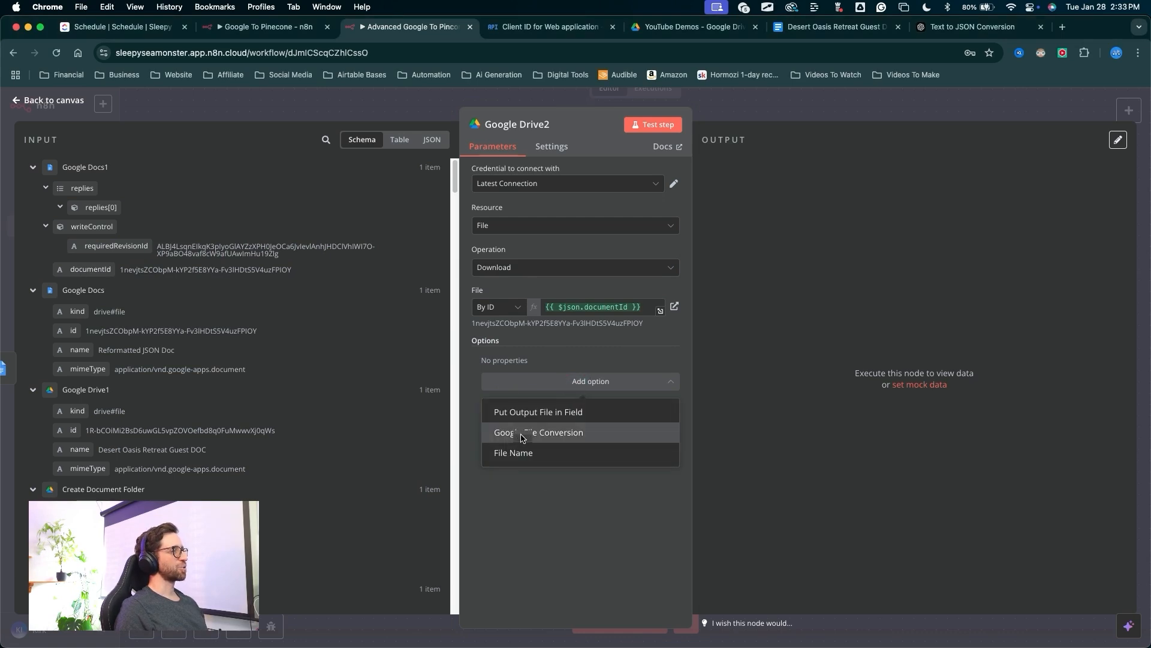
click(510, 433)
drag(497, 499, 594, 392)
click(590, 399)
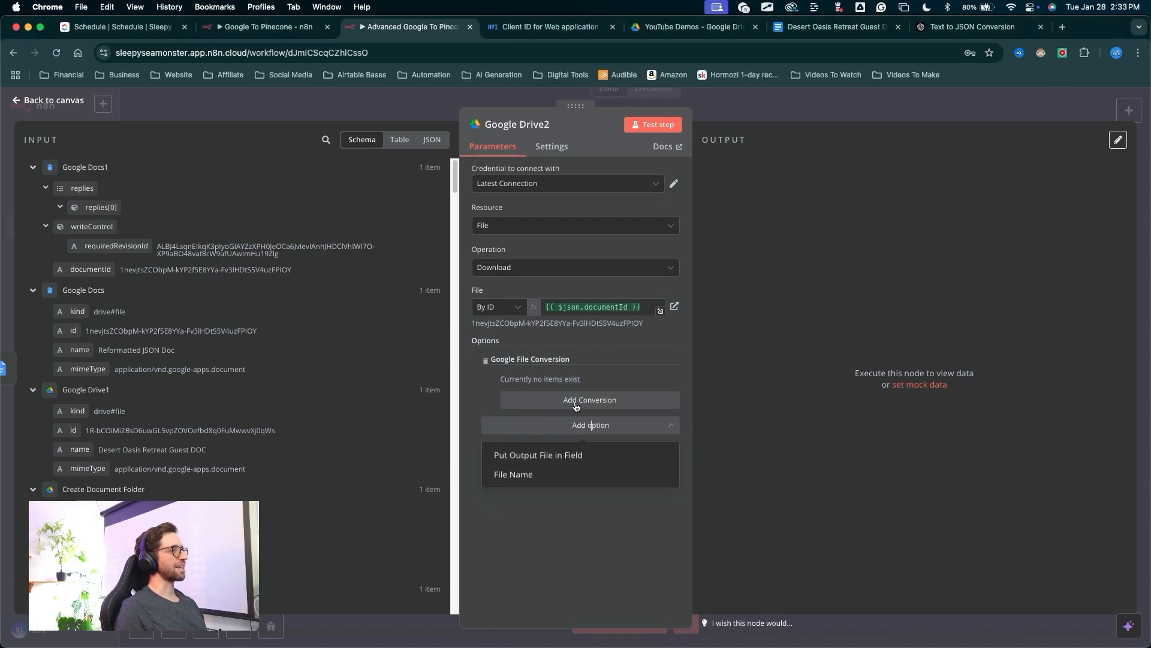
drag(445, 470, 507, 405)
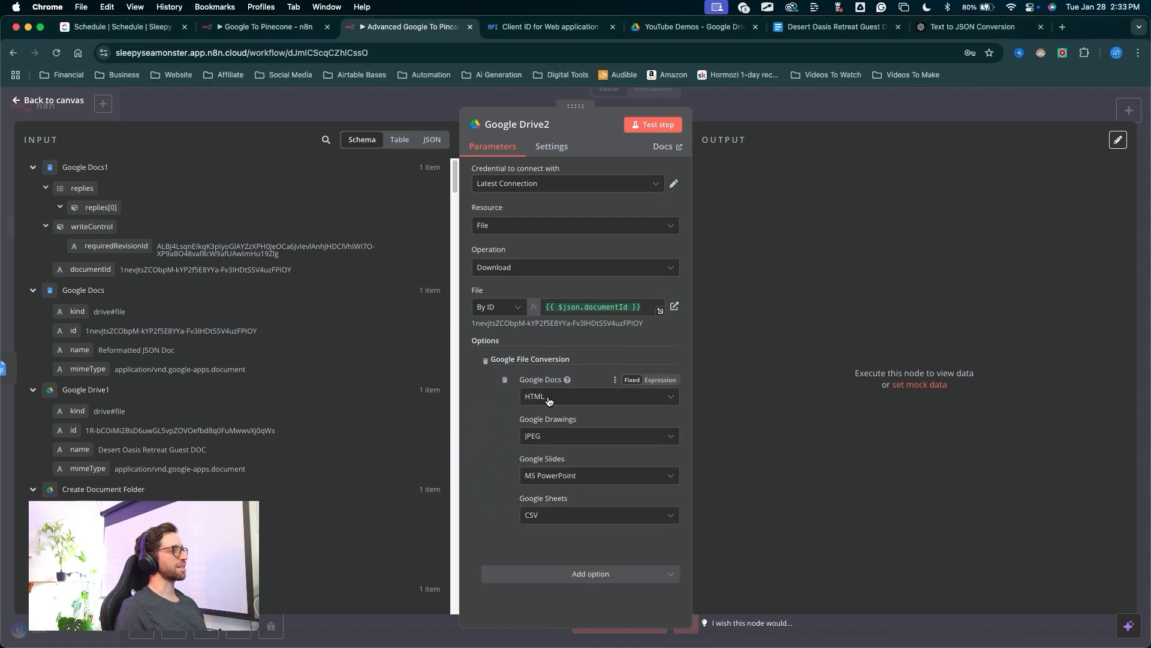
click(533, 396)
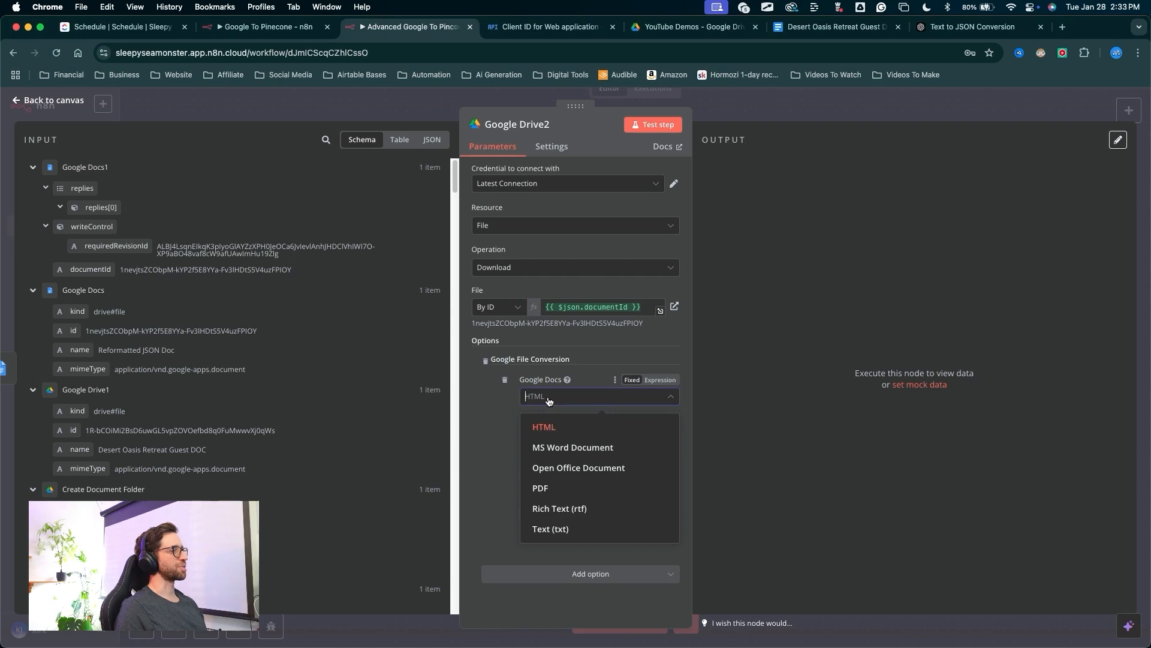
click(555, 529)
drag(490, 468, 542, 400)
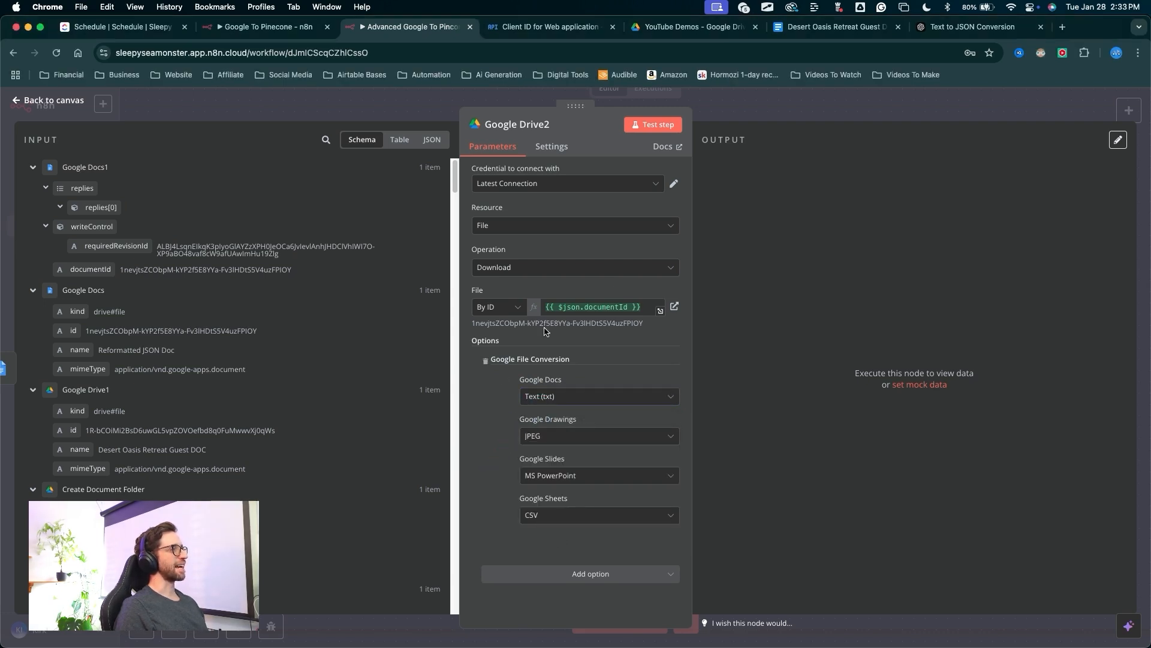
Test the Google Drive download node, check its output schema and return to the workflow canvas
drag(635, 349, 673, 157)
click(665, 129)
mouse_move(809, 478)
mouse_down()
mouse_move(804, 374)
mouse_move(704, 206)
mouse_move(785, 150)
mouse_move(962, 277)
mouse_move(1081, 143)
mouse_up()
click(1081, 141)
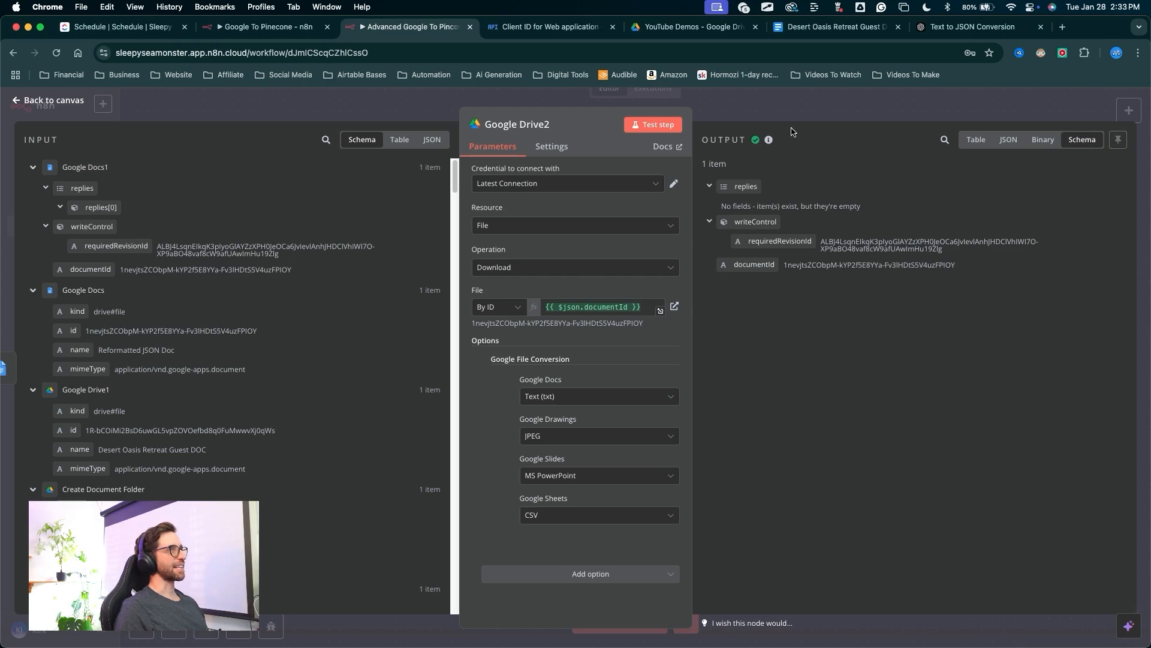
drag(773, 328, 773, 104)
click(768, 109)
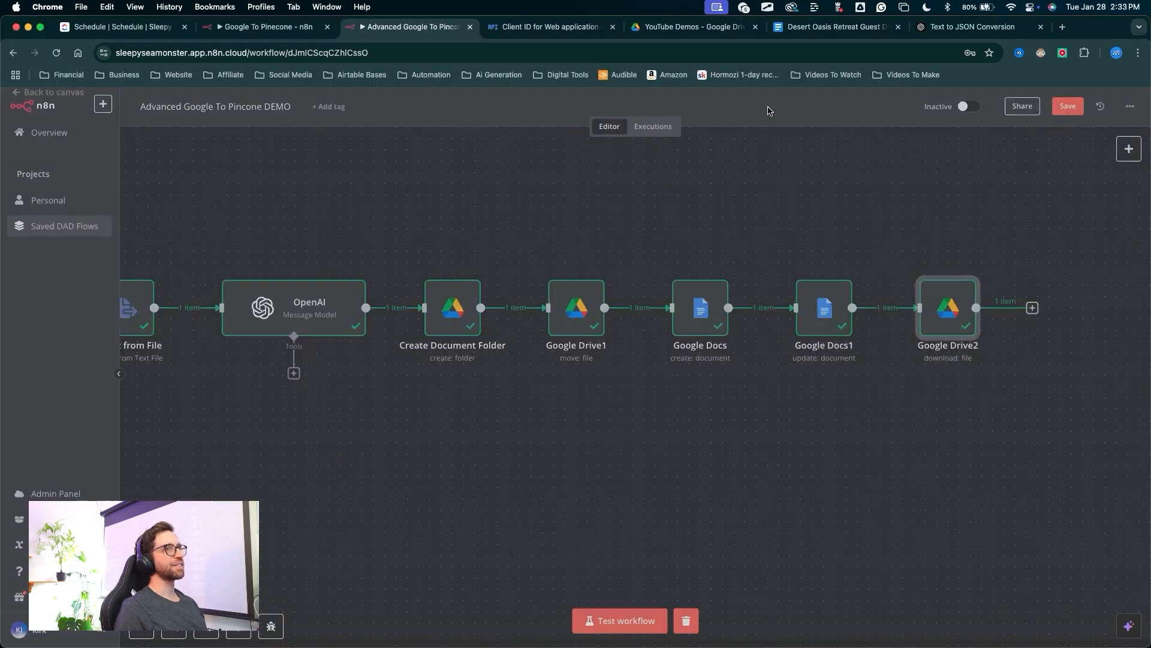
Add a Pinecone Vector Store node with the "Add documents to vector store" action after the Google Drive2 node
scroll(635, 350, right, 7)
scroll(636, 351, right, 3)
drag(528, 409, 490, 310)
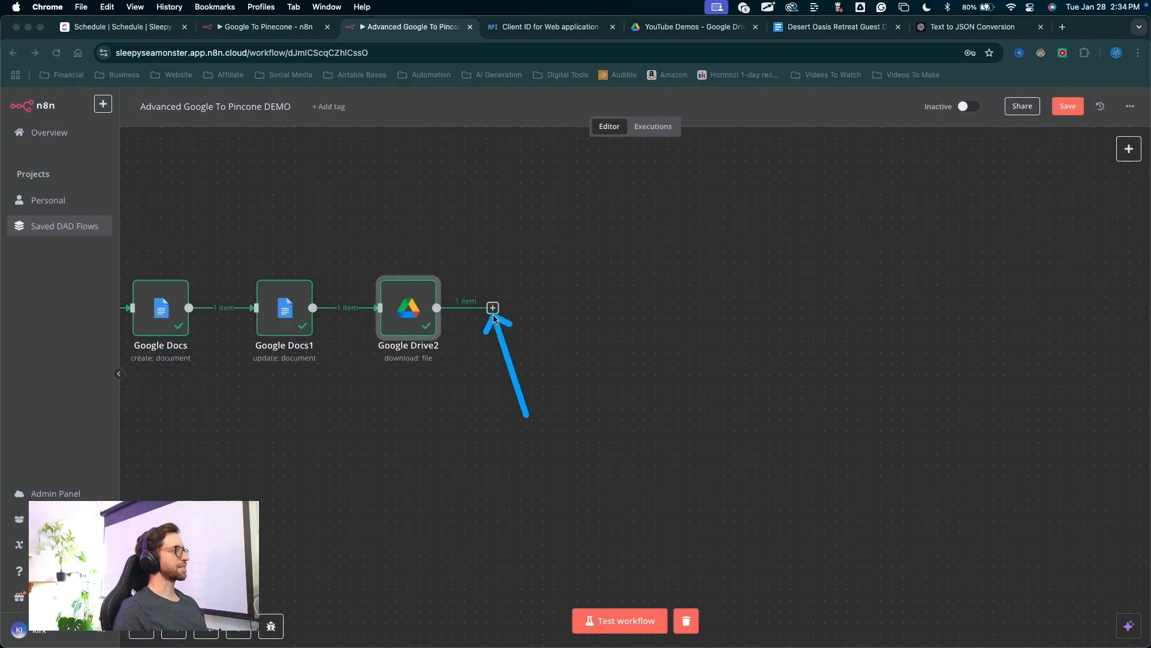
click(493, 309)
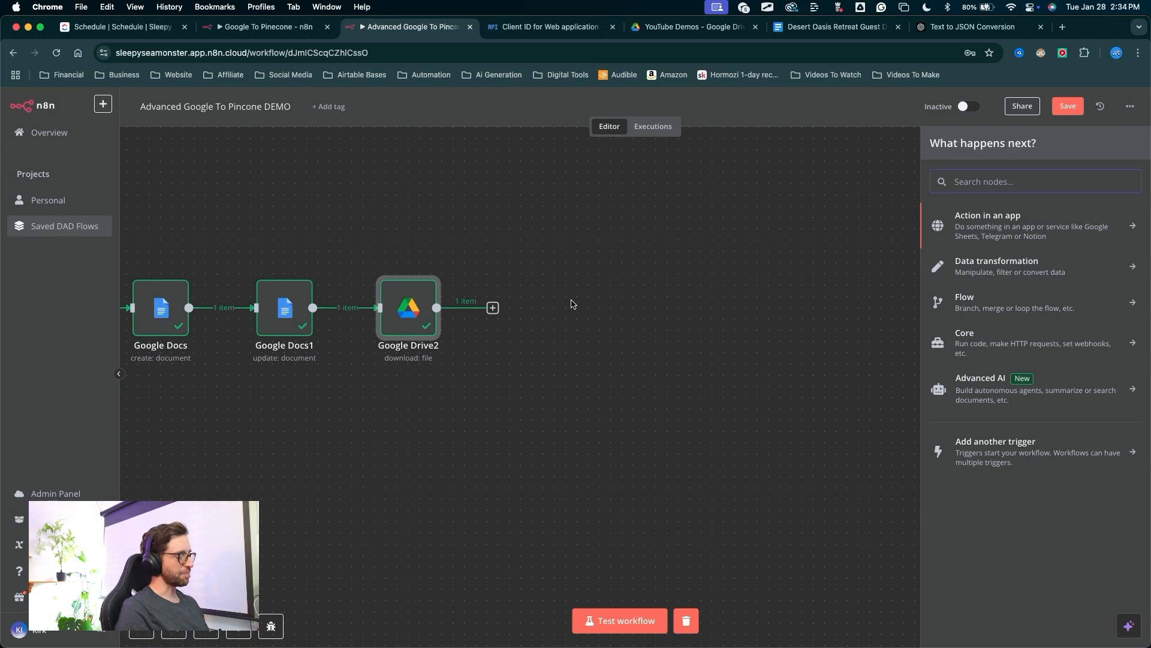
text(vec)
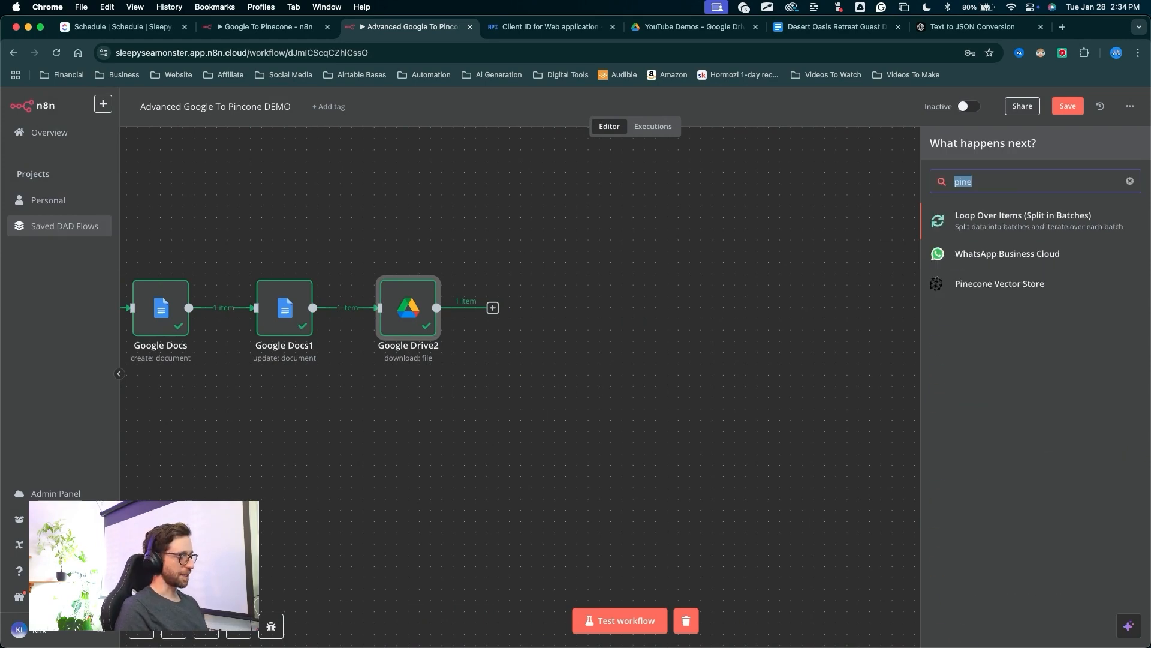
text(tor s)
mouse_move(748, 344)
mouse_down()
mouse_move(873, 217)
mouse_move(878, 384)
mouse_move(873, 217)
mouse_move(900, 169)
mouse_move(901, 319)
mouse_move(899, 298)
mouse_up()
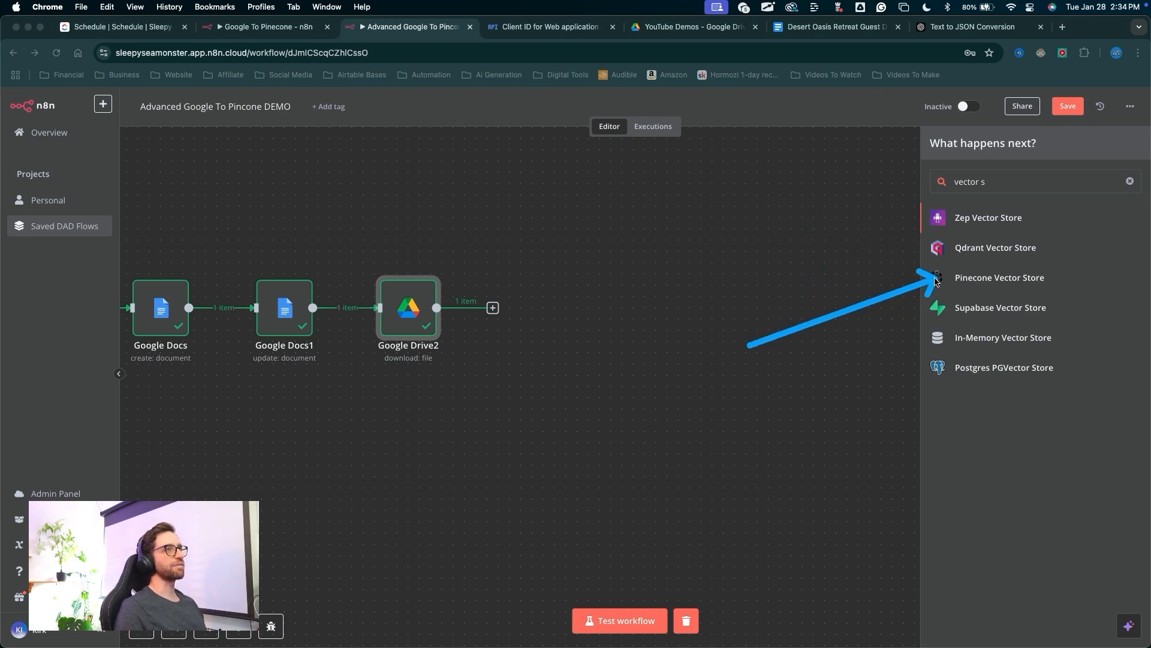
click(964, 278)
mouse_move(784, 403)
mouse_down()
mouse_move(839, 331)
mouse_move(911, 284)
mouse_up()
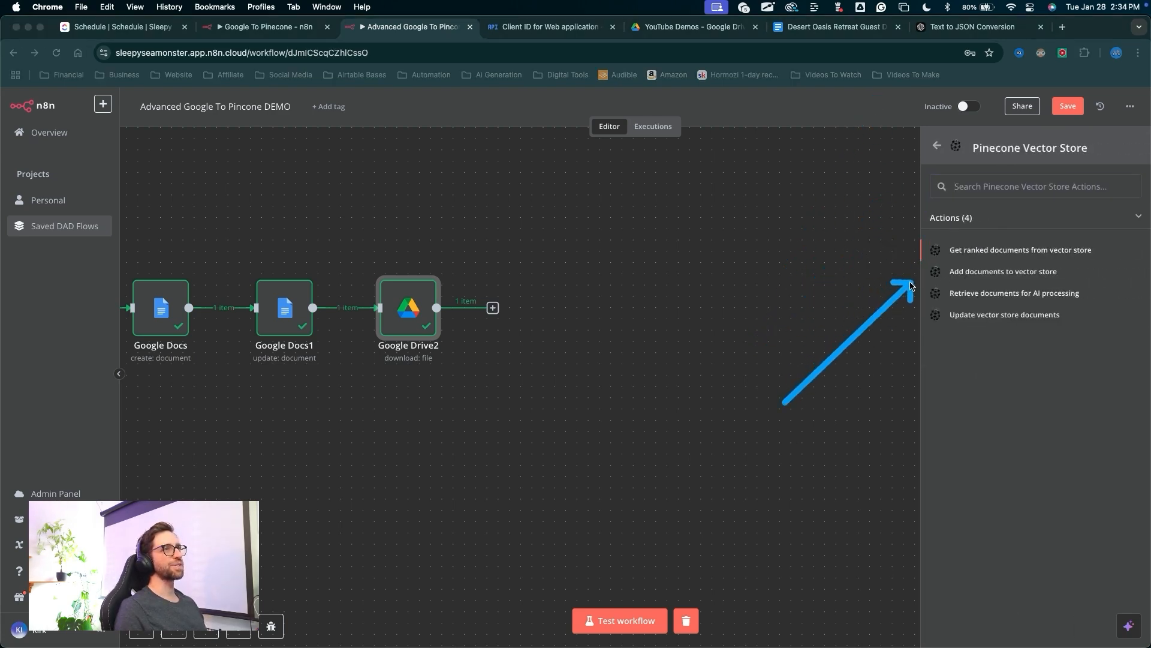
click(1010, 274)
drag(391, 385, 495, 195)
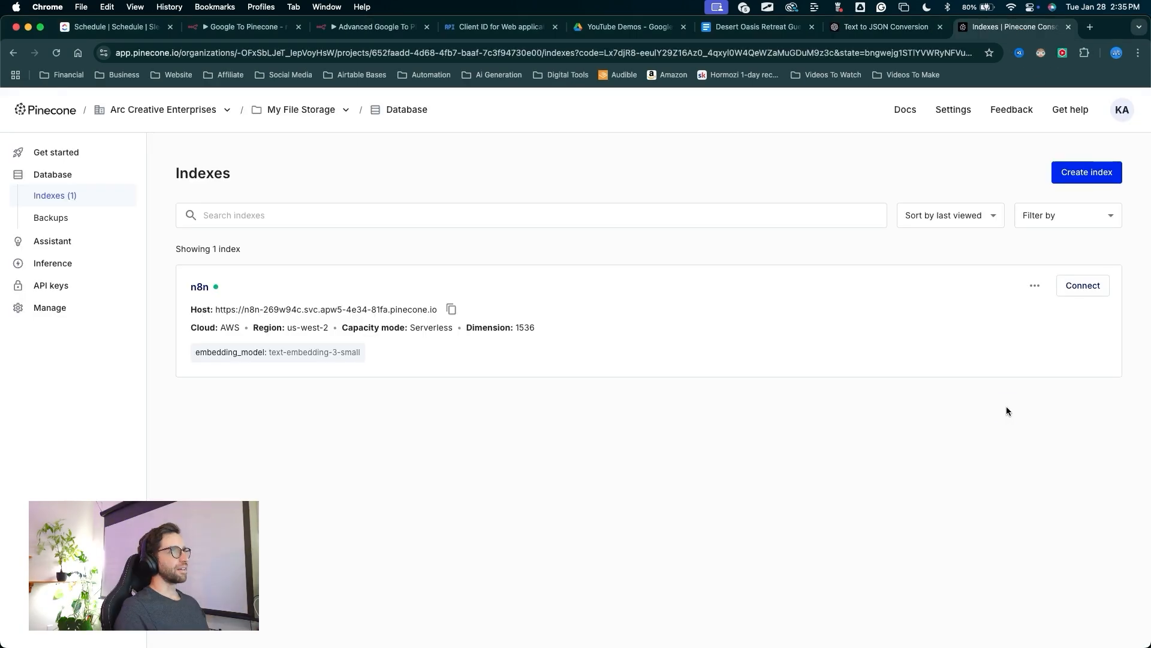
Open the API keys page of the My File Storage project in the Pinecone console
drag(1008, 411, 848, 38)
drag(977, 324, 763, 368)
drag(1008, 410, 1131, 113)
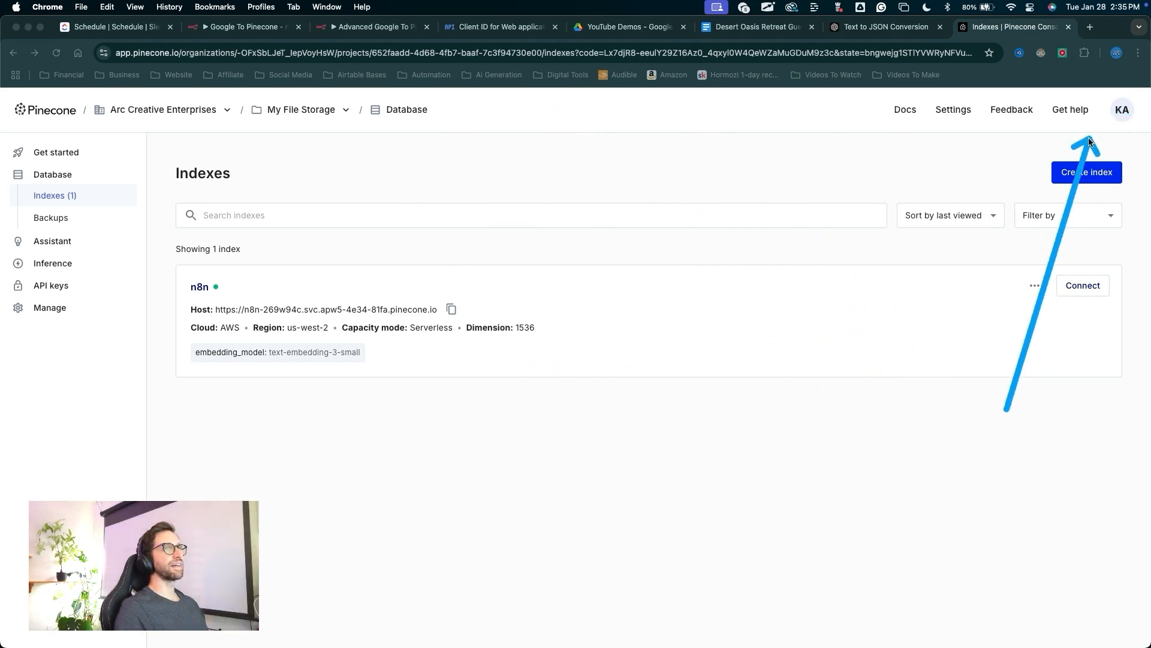
mouse_move(1008, 409)
mouse_down()
mouse_move(1081, 122)
mouse_move(193, 160)
mouse_move(102, 185)
mouse_move(77, 286)
mouse_up()
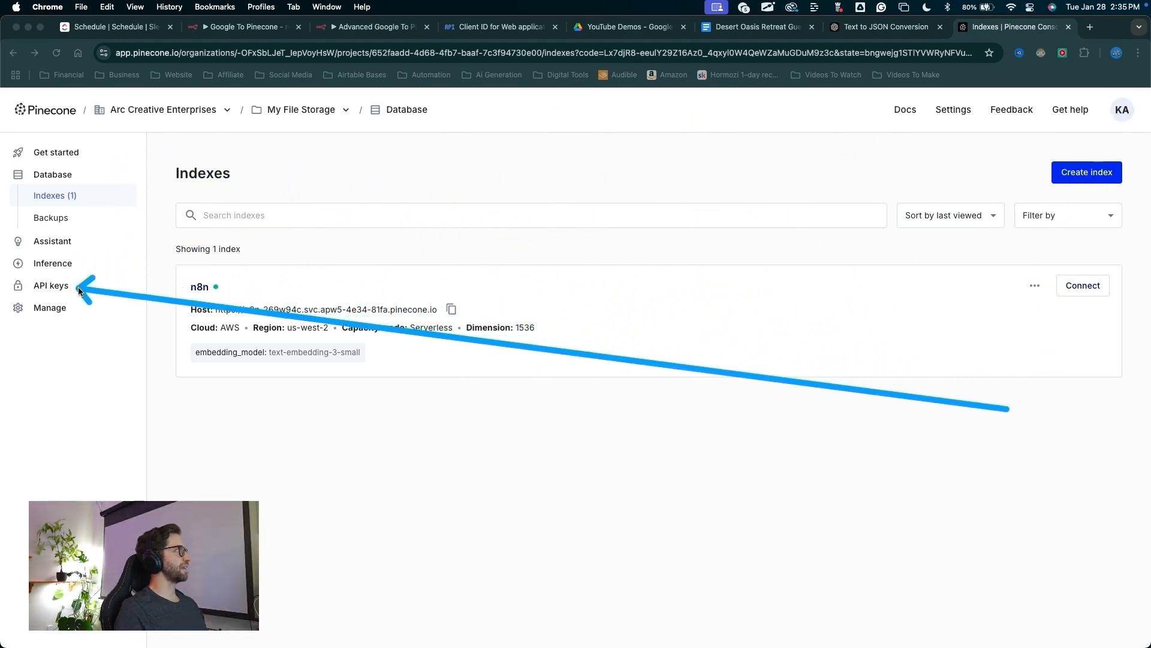
click(54, 286)
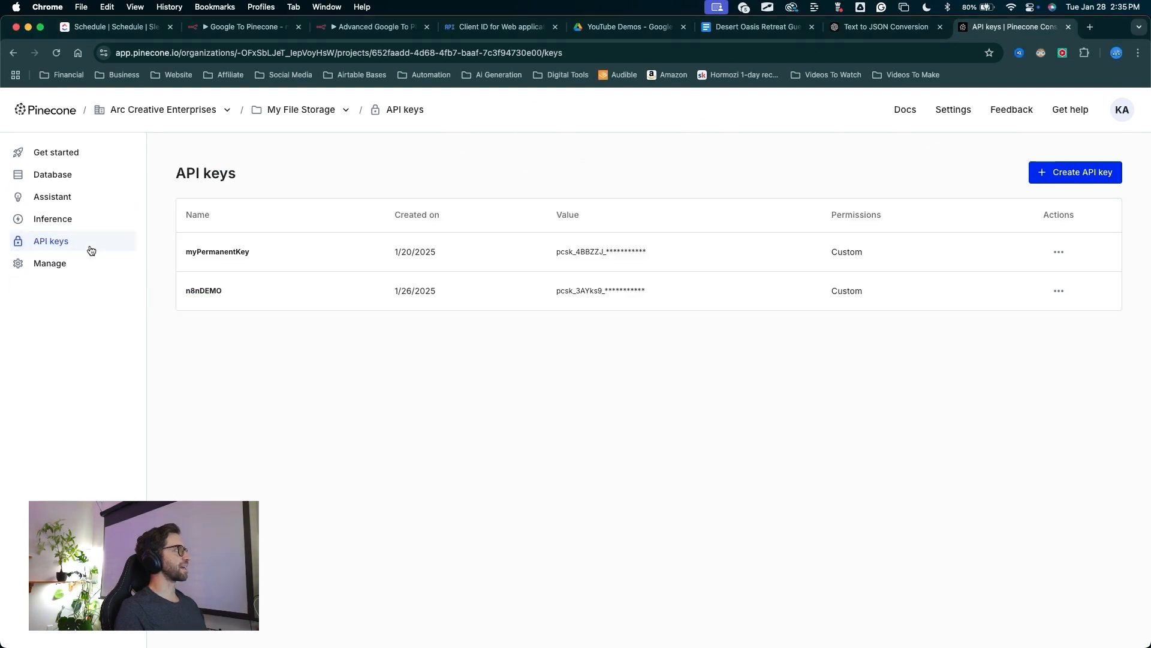
Delete the existing n8nDEMO API key, confirming the deletion with its name
mouse_move(253, 443)
mouse_down()
mouse_move(513, 196)
mouse_move(657, 528)
mouse_move(224, 406)
mouse_move(188, 301)
mouse_move(1055, 300)
mouse_up()
click(1059, 291)
click(1059, 336)
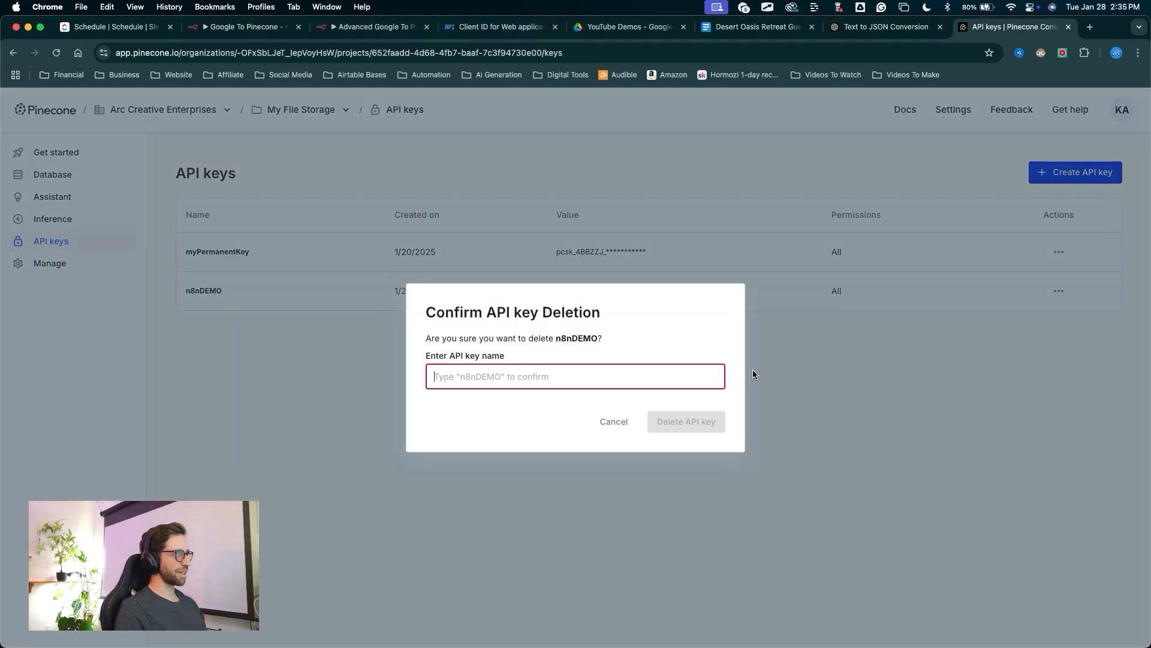
drag(894, 393, 1033, 193)
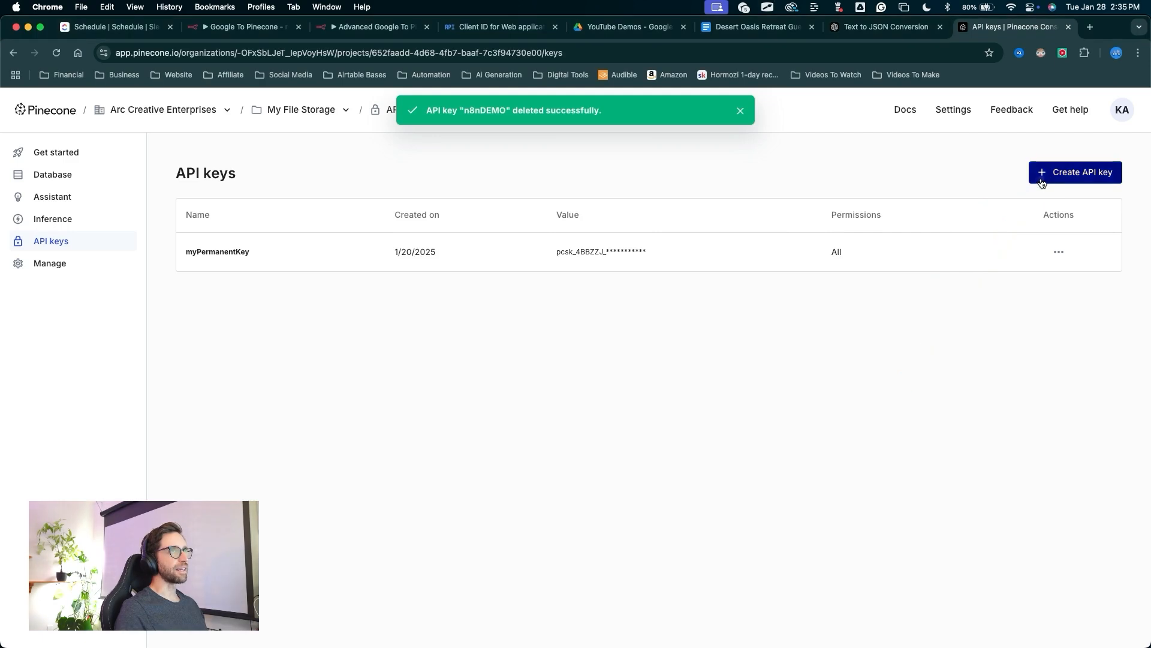
Generate a new API key named n8nDEMO with All permissions and copy its value
click(1044, 174)
text(n8nDEMO)
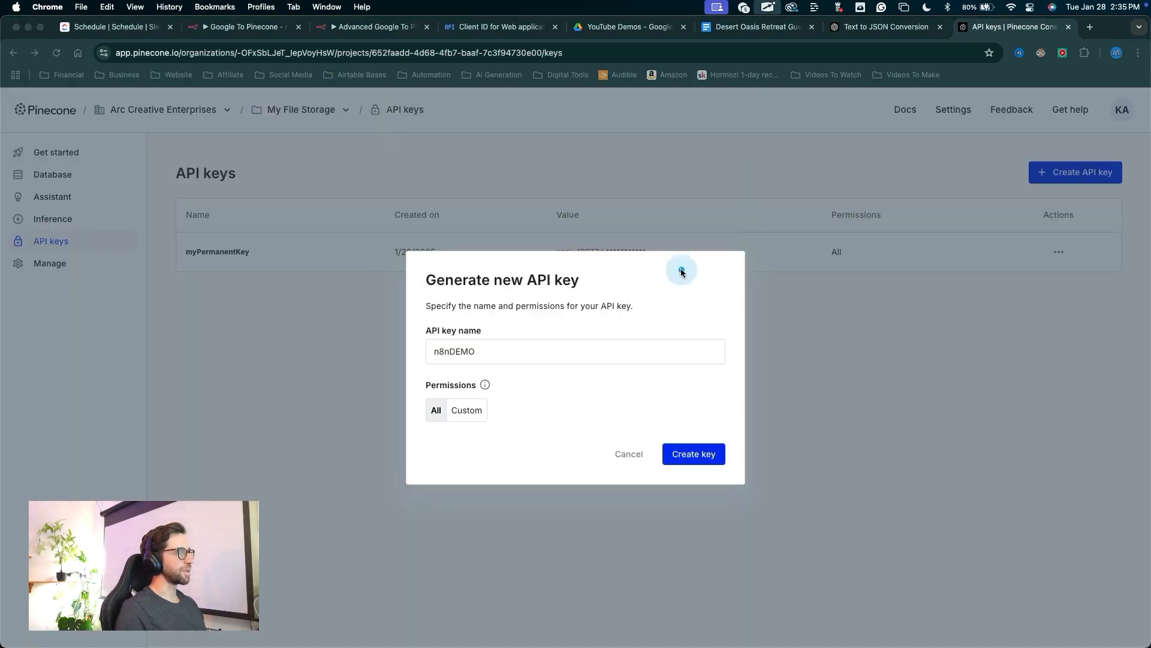
drag(681, 268, 685, 407)
click(689, 453)
mouse_move(604, 557)
mouse_down()
mouse_move(462, 348)
mouse_move(729, 360)
mouse_move(757, 345)
mouse_move(549, 344)
mouse_move(764, 357)
mouse_up()
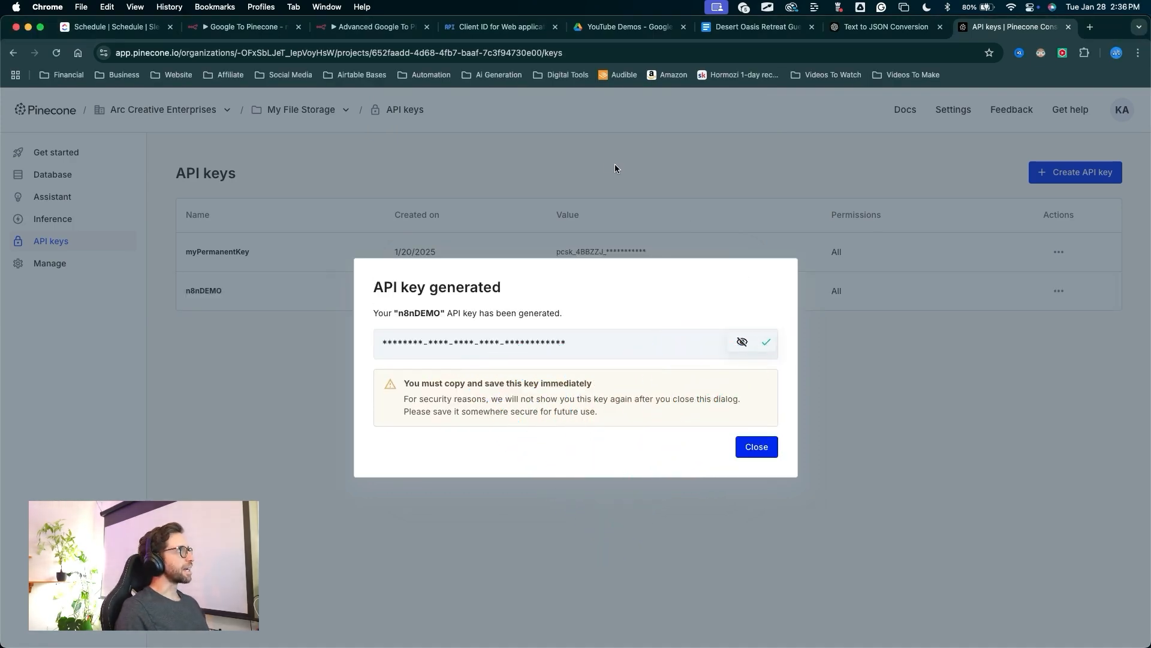
Back in n8n, create a new credential for the Pinecone Vector Store node and paste the API key into it
click(378, 27)
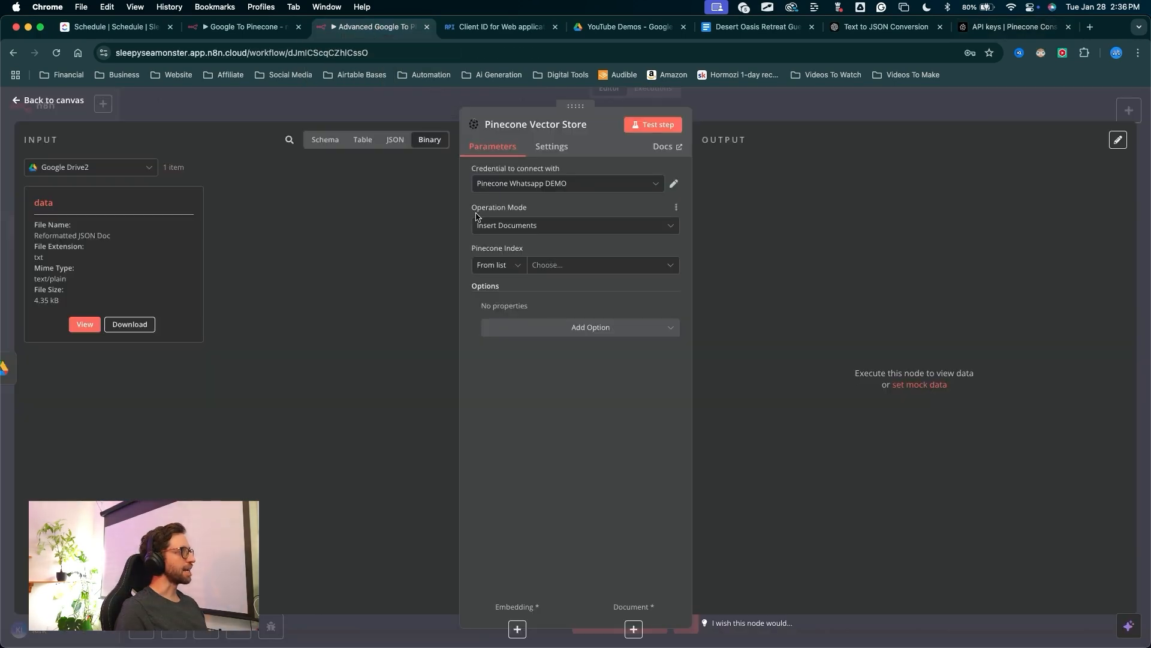
drag(384, 398, 478, 155)
click(503, 184)
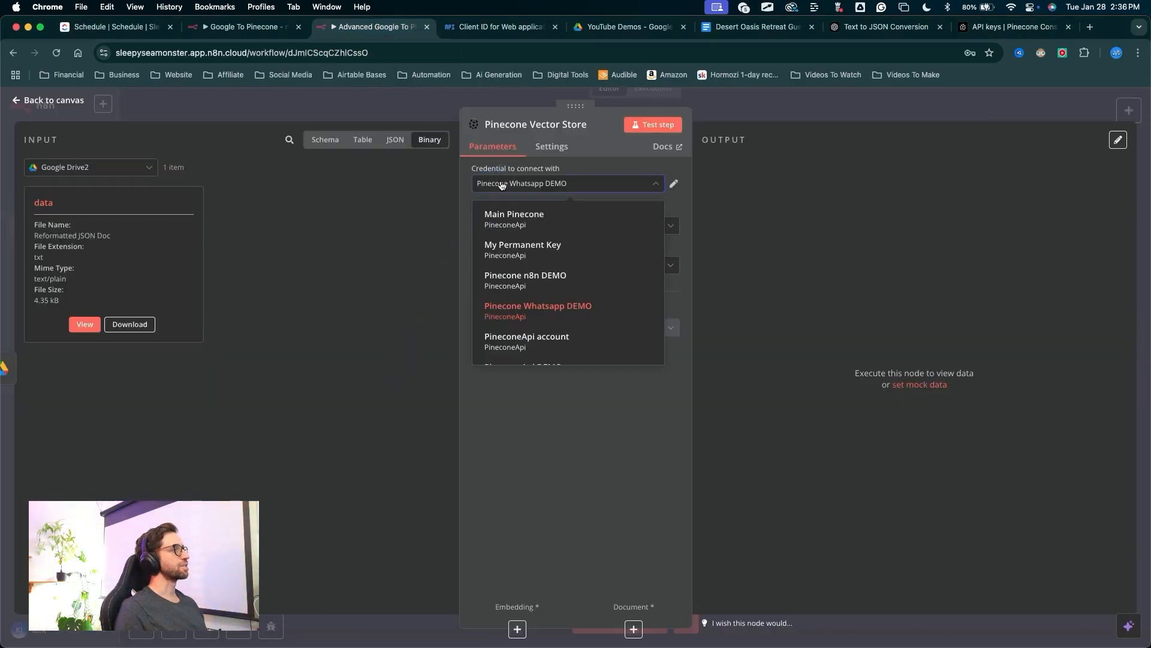
scroll(512, 270, down, 2)
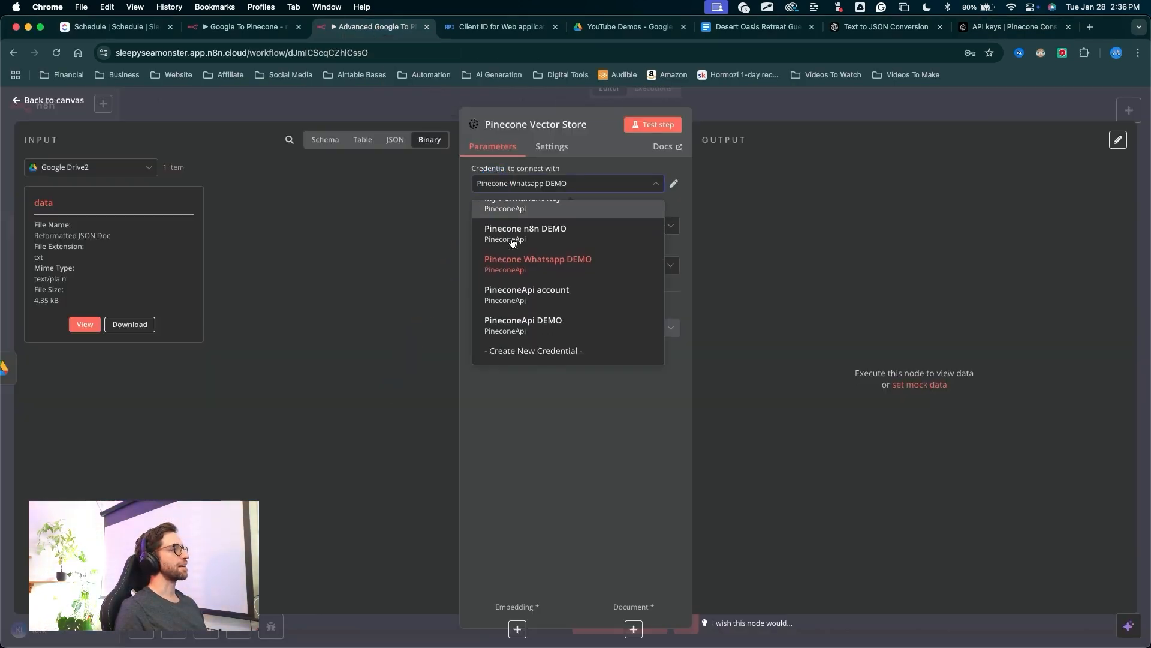
click(519, 352)
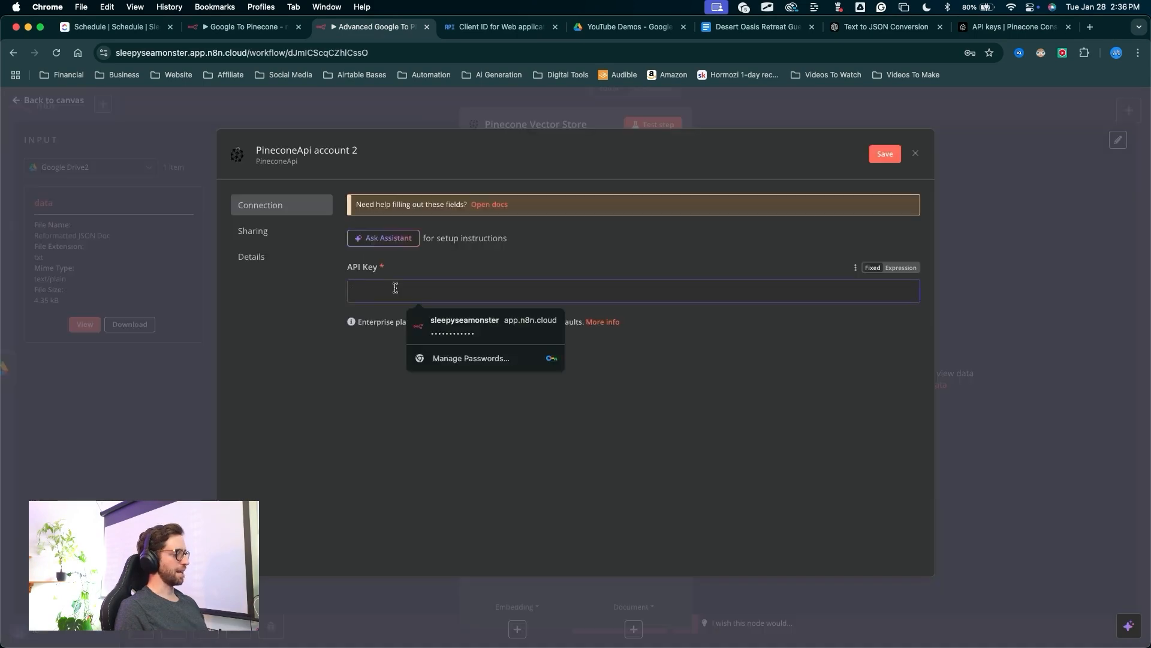
key(super+v)
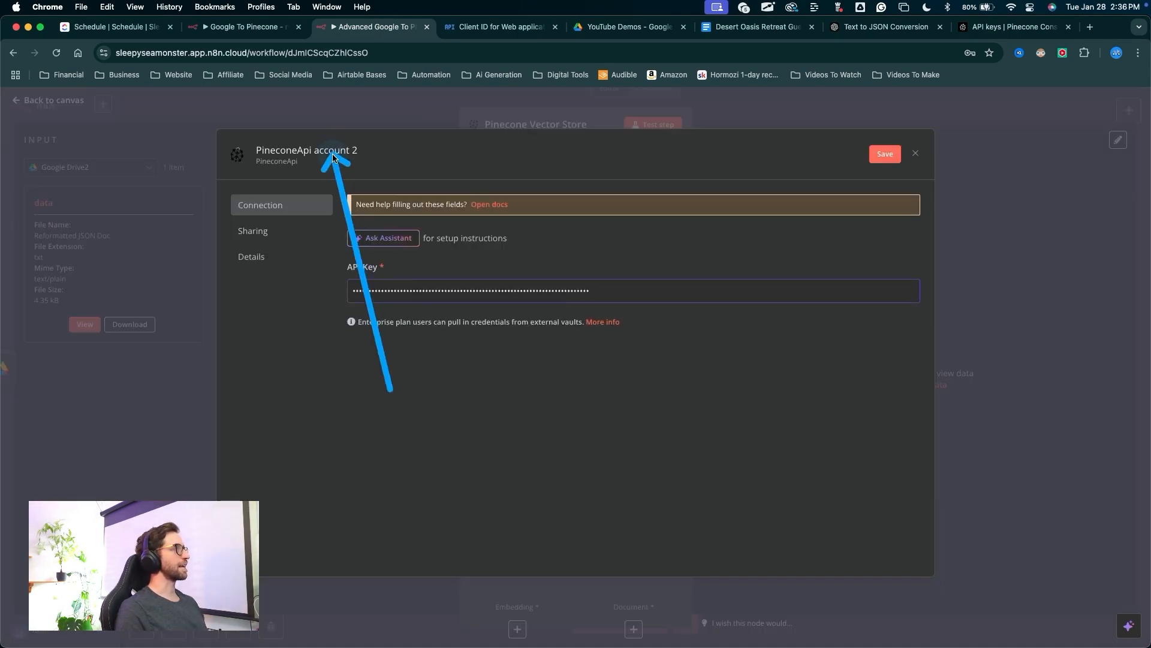
Rename the Pinecone credential to PineconeApi account DEMO, save it and close the credential dialog
click(359, 153)
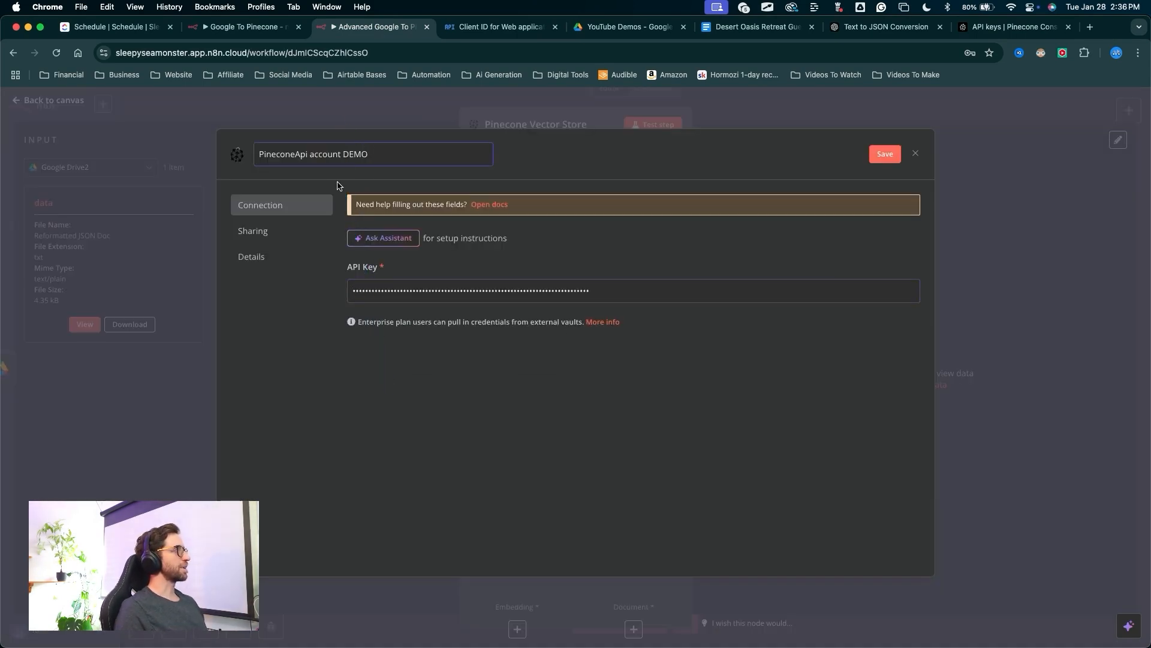
key(ctrl+a)
mouse_move(619, 152)
mouse_down()
mouse_move(388, 151)
mouse_move(689, 129)
mouse_move(855, 146)
mouse_up()
click(884, 154)
drag(874, 412, 930, 150)
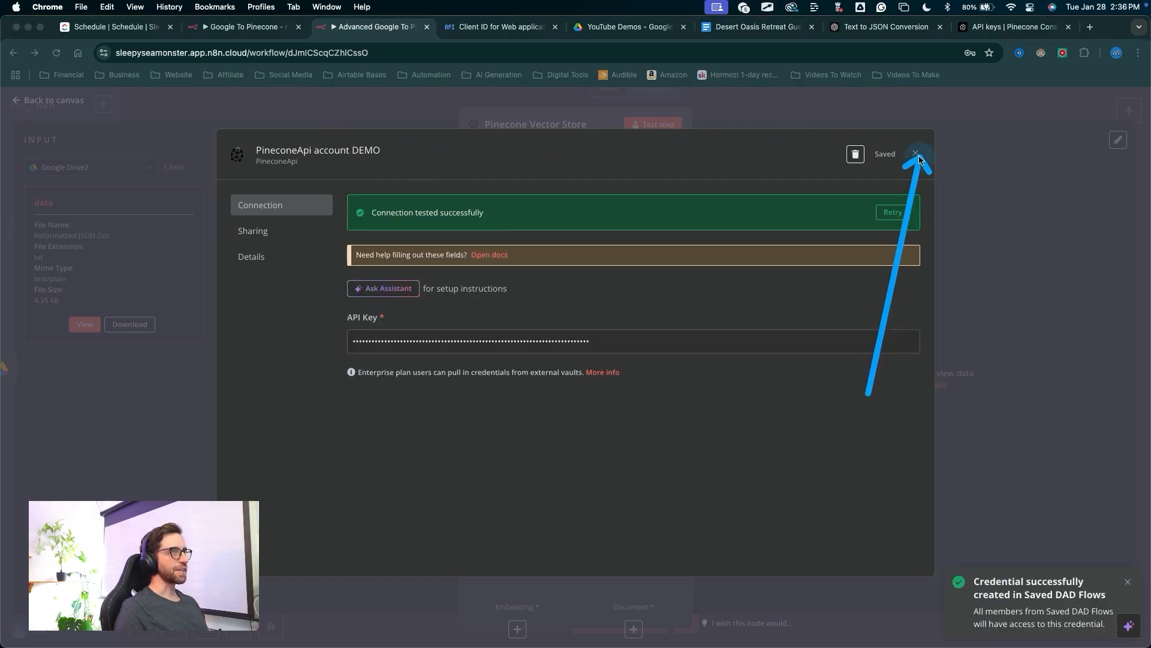
click(915, 153)
Return to the Pinecone console, dismiss the generated API key dialog and open the database's index list
mouse_move(874, 197)
mouse_down()
mouse_move(549, 181)
mouse_move(563, 259)
mouse_move(476, 196)
mouse_move(556, 228)
mouse_move(520, 266)
mouse_move(573, 266)
mouse_up()
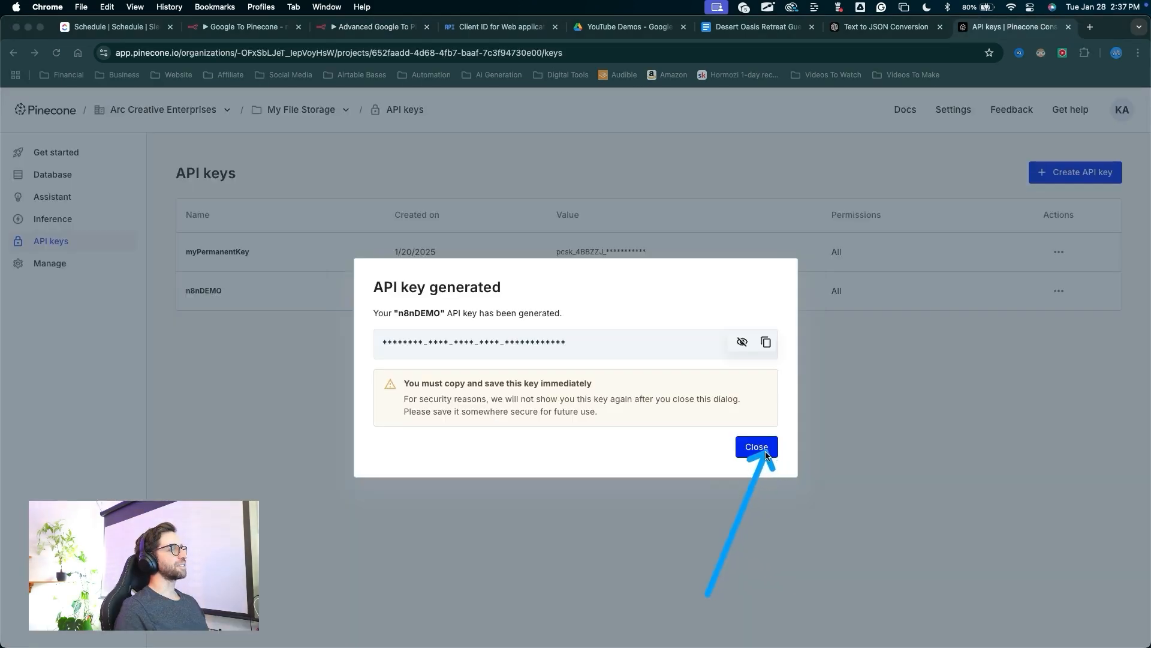
click(759, 448)
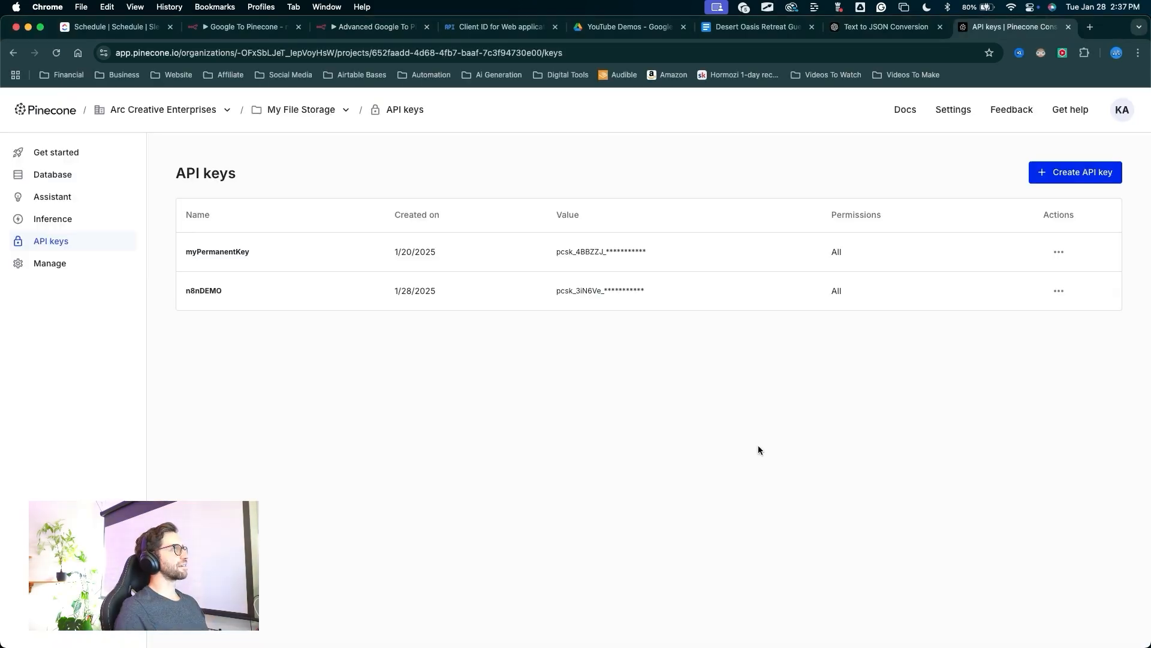
mouse_move(273, 324)
mouse_down()
mouse_move(105, 174)
mouse_move(81, 175)
mouse_up()
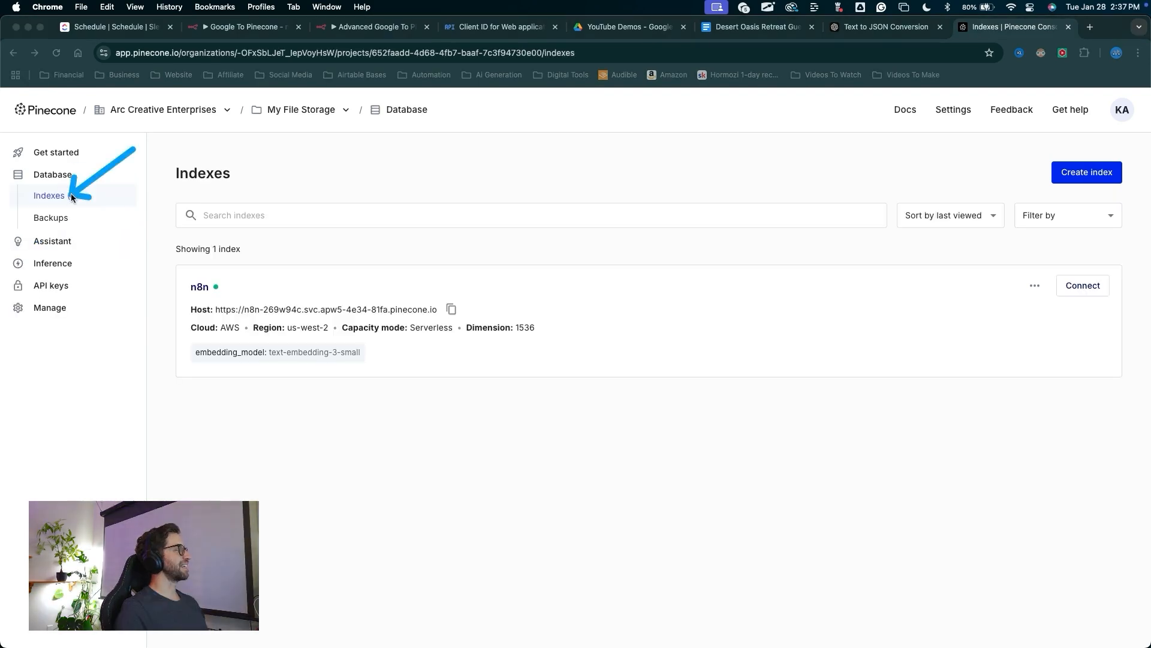
Start a new Pinecone index named n8ndemo and configure it for the text-embedding-3-small model
mouse_move(458, 155)
mouse_down()
mouse_move(399, 187)
mouse_move(259, 301)
mouse_up()
drag(903, 390, 1067, 190)
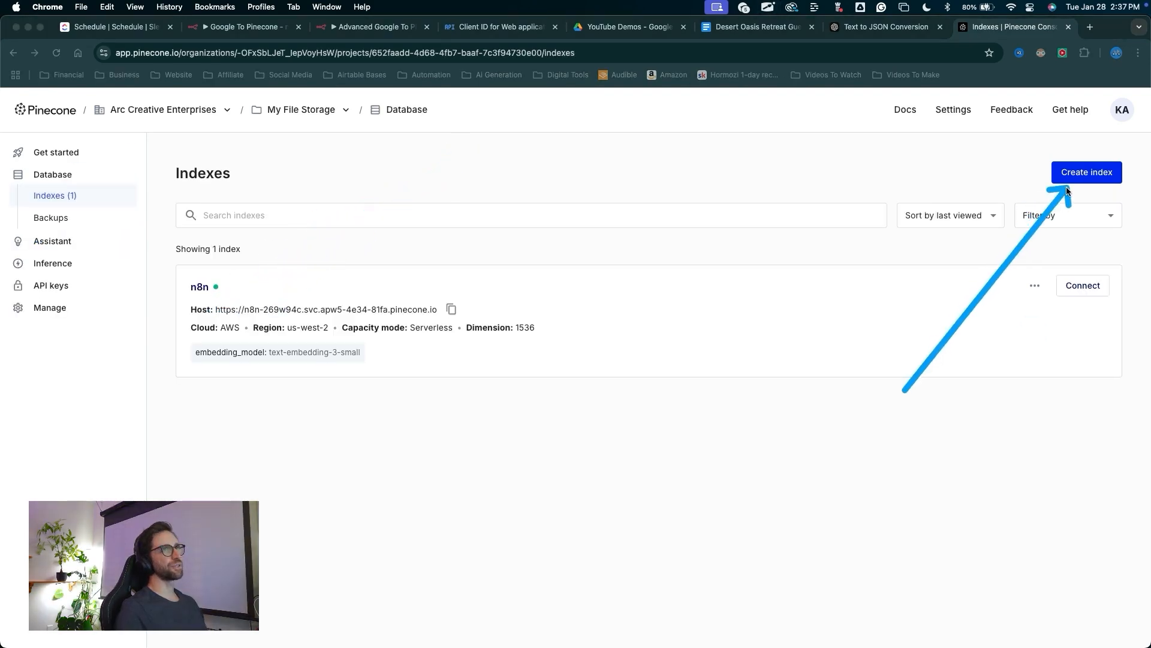
click(1079, 181)
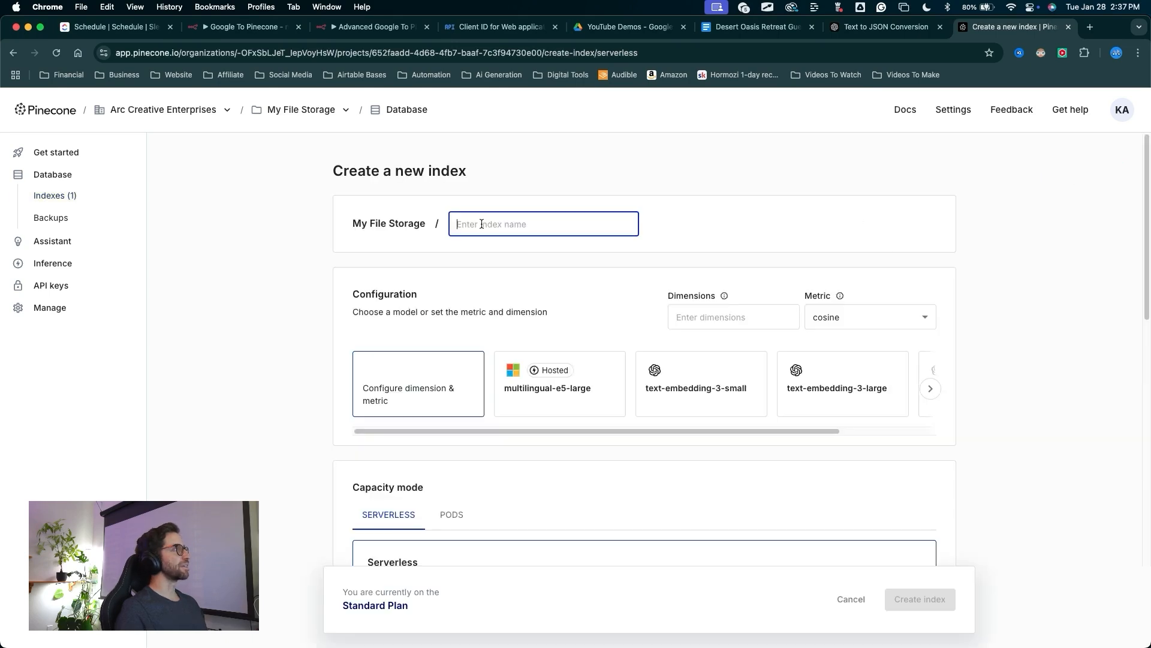
text(n8ndemo)
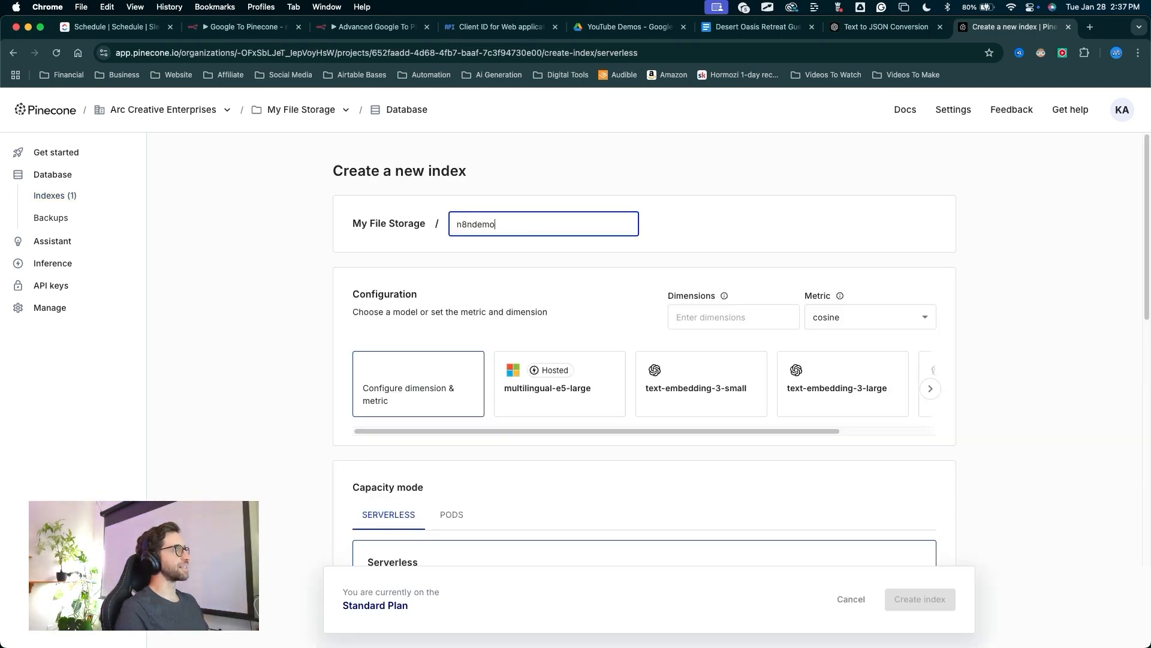
mouse_move(236, 403)
mouse_down()
mouse_move(367, 321)
mouse_move(645, 327)
mouse_move(693, 378)
mouse_up()
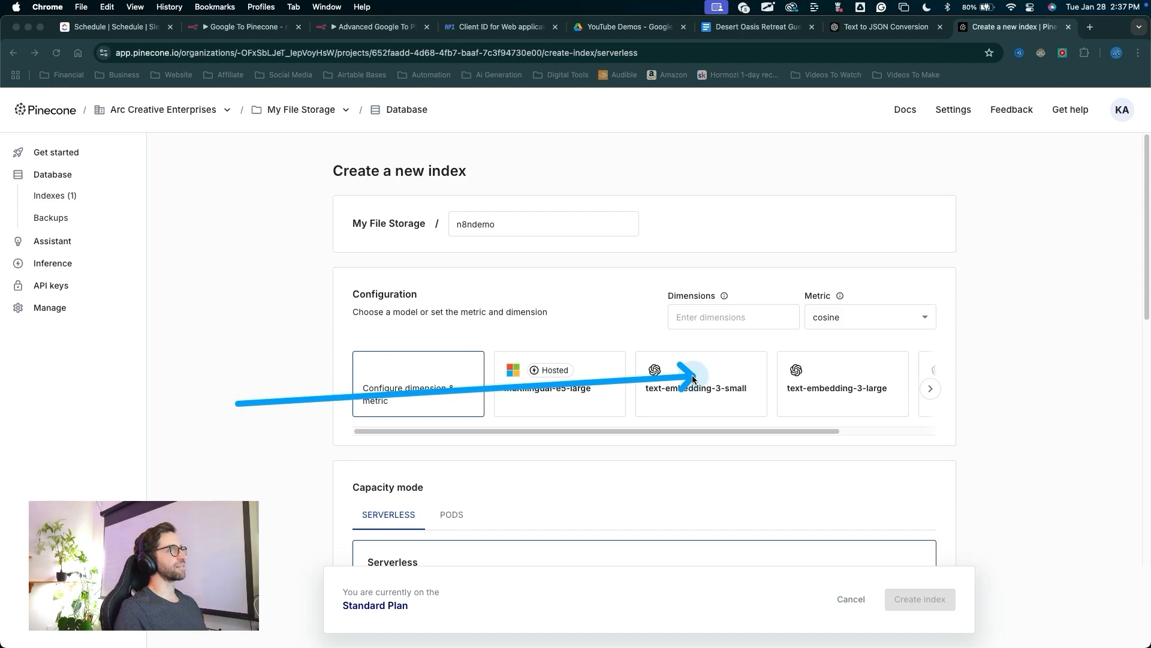
click(693, 378)
scroll(240, 408, down, 3)
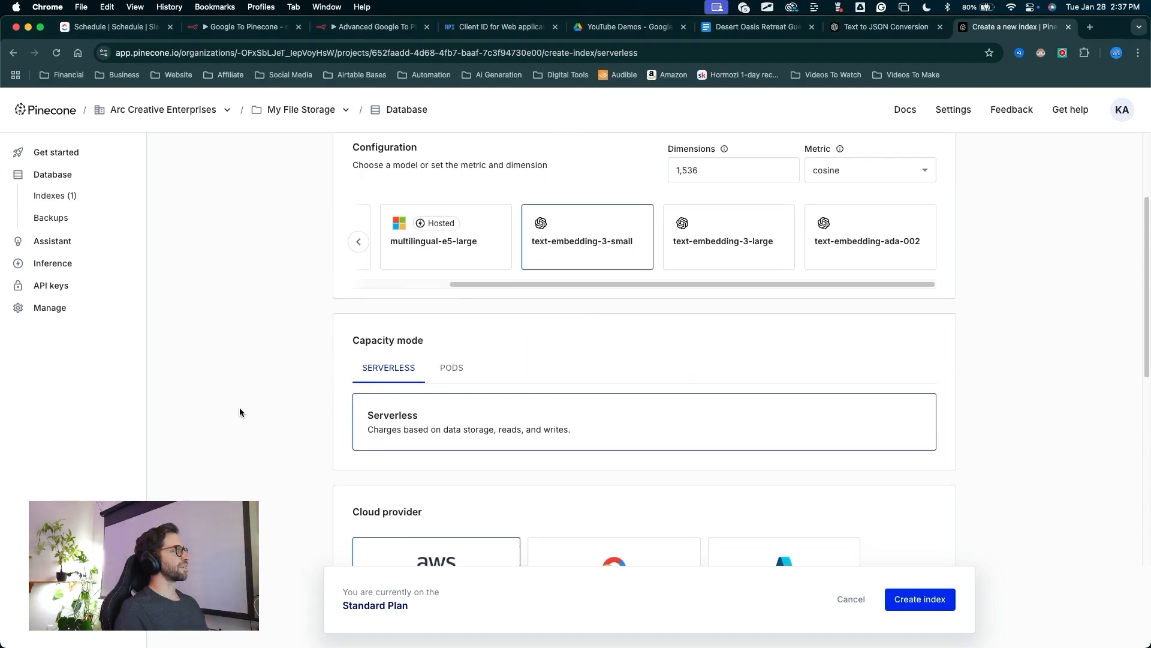
Keep serverless capacity, the AWS cloud provider and the Virginia us-east-1 region, and create the index
mouse_move(191, 429)
mouse_down()
mouse_move(270, 387)
mouse_move(346, 396)
mouse_up()
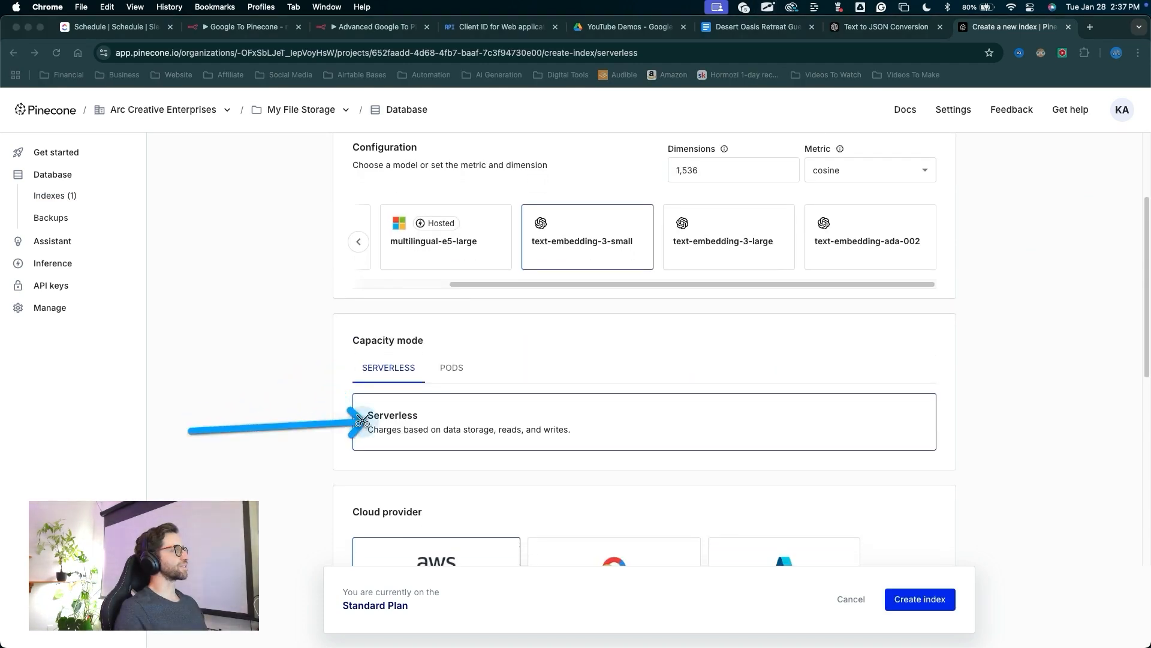
scroll(325, 434, down, 3)
click(271, 422)
mouse_move(271, 422)
mouse_down()
mouse_move(380, 351)
mouse_move(387, 427)
mouse_up()
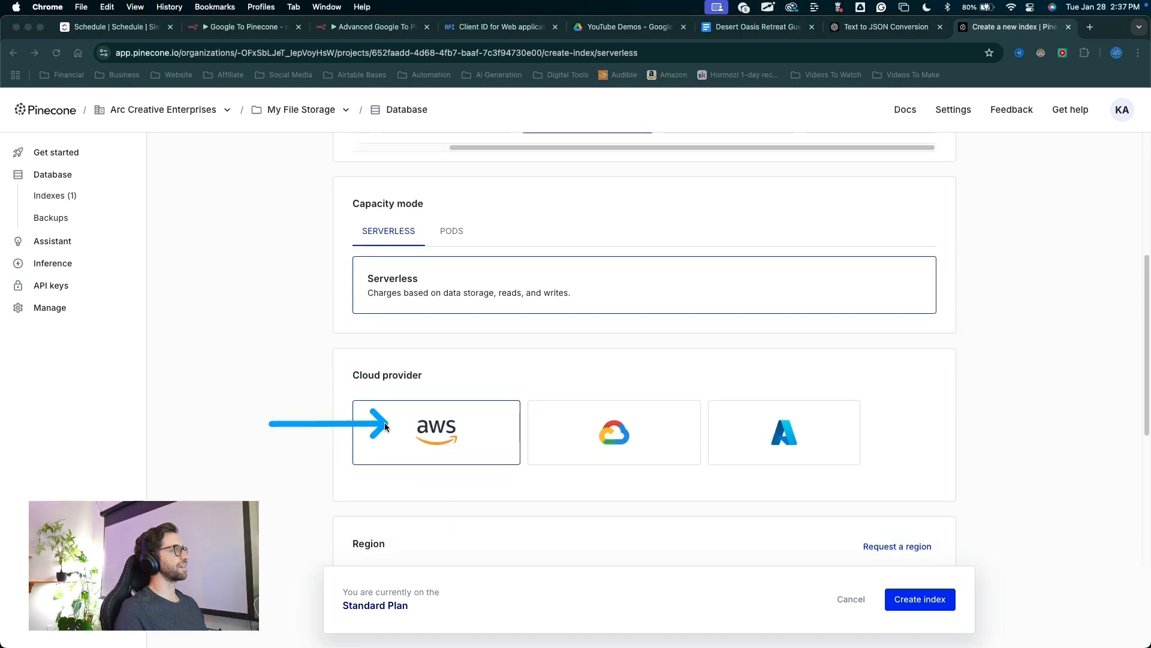
scroll(384, 432, down, 3)
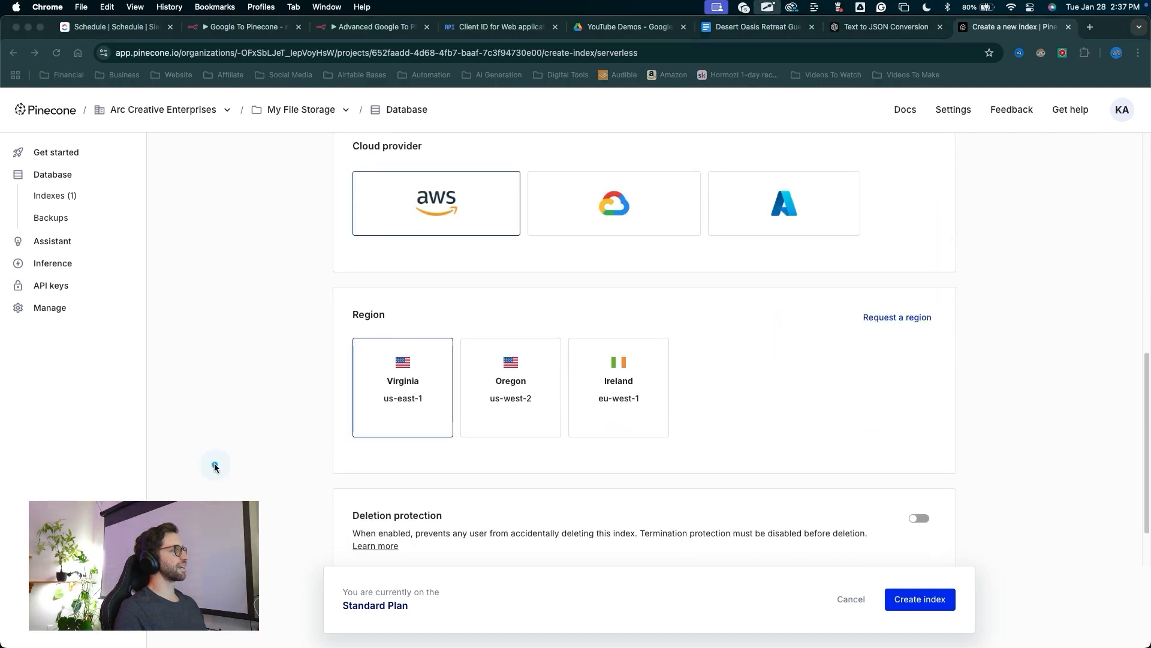
mouse_move(214, 456)
mouse_down()
mouse_move(331, 339)
mouse_move(347, 419)
mouse_move(378, 418)
mouse_up()
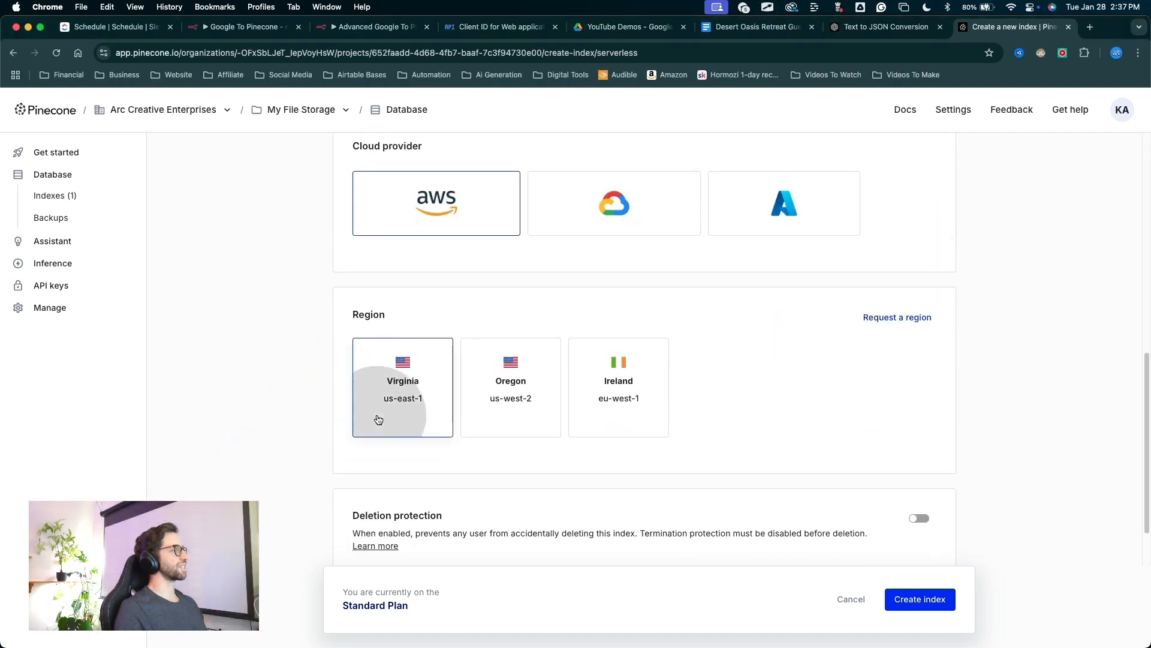
scroll(600, 372, down, 2)
drag(987, 290, 921, 579)
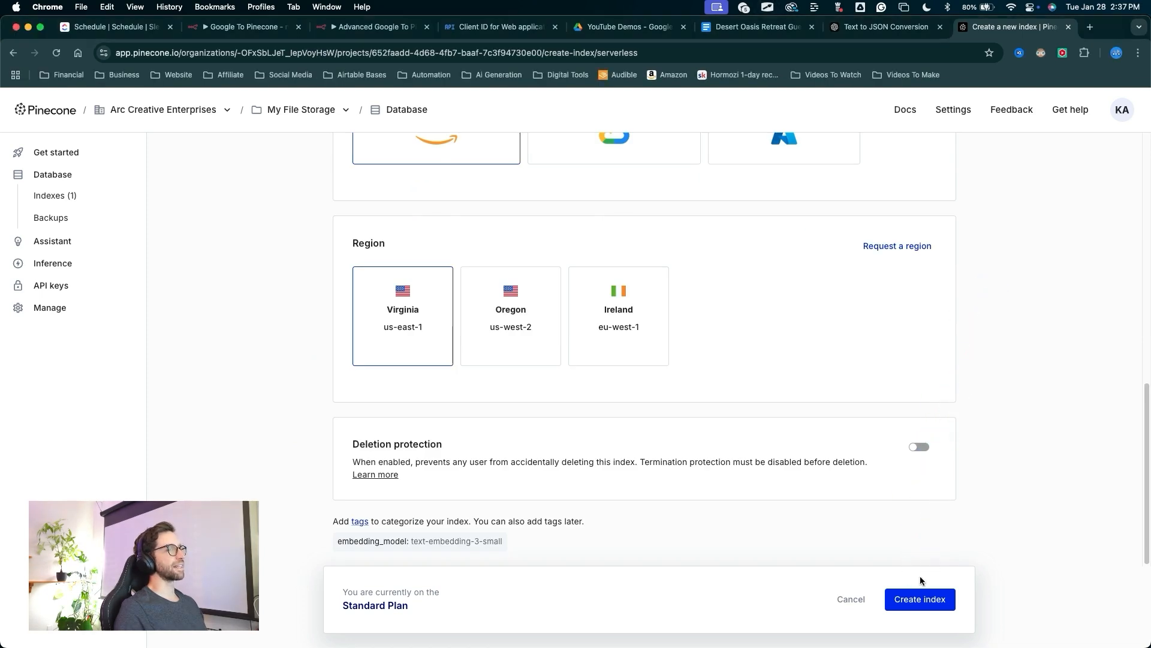
click(921, 596)
Back in n8n, select n8ndemo from the list as the Pinecone Vector Store node's index
mouse_move(809, 116)
mouse_down()
mouse_move(396, 217)
mouse_move(407, 229)
mouse_move(363, 252)
mouse_up()
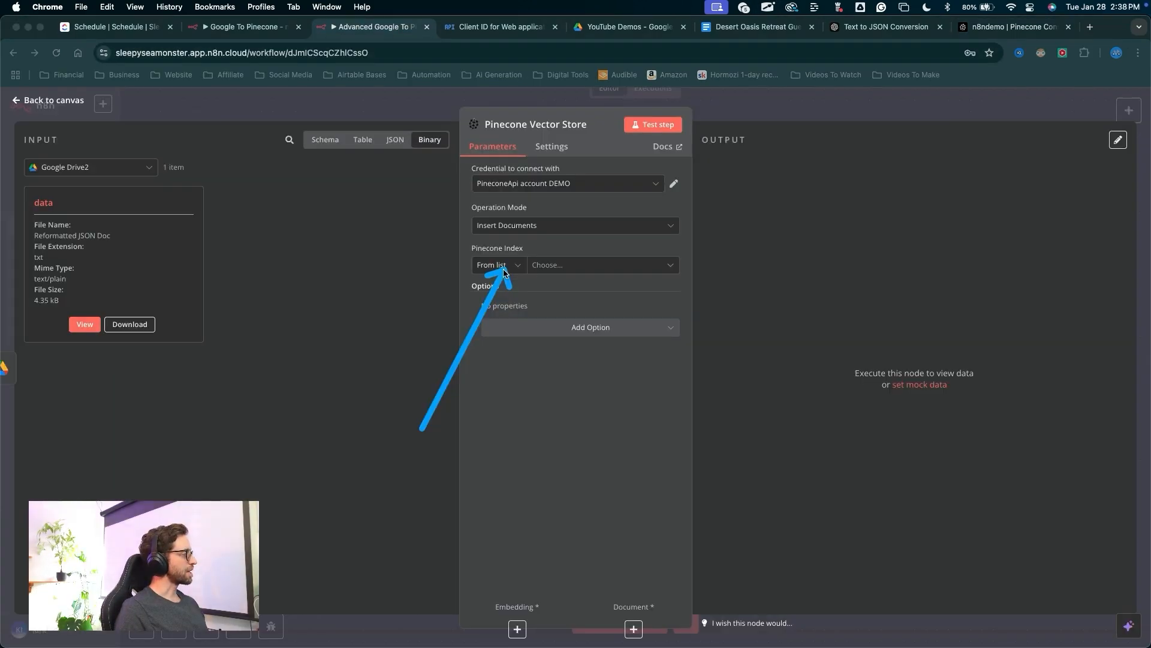
drag(503, 270, 558, 267)
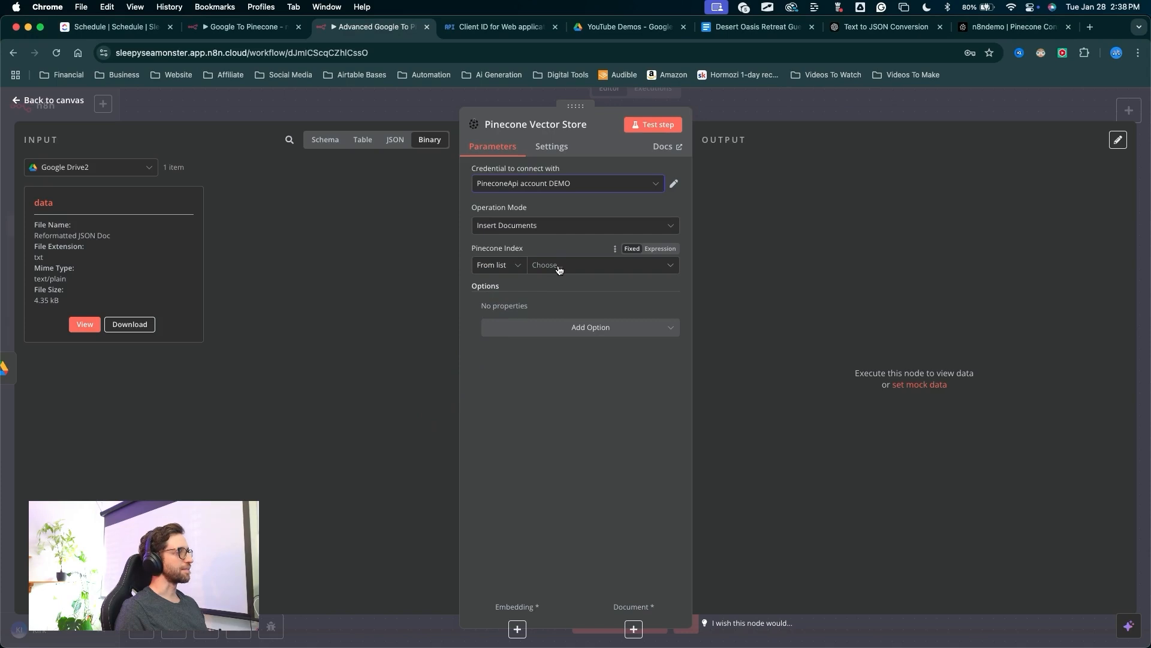
click(559, 267)
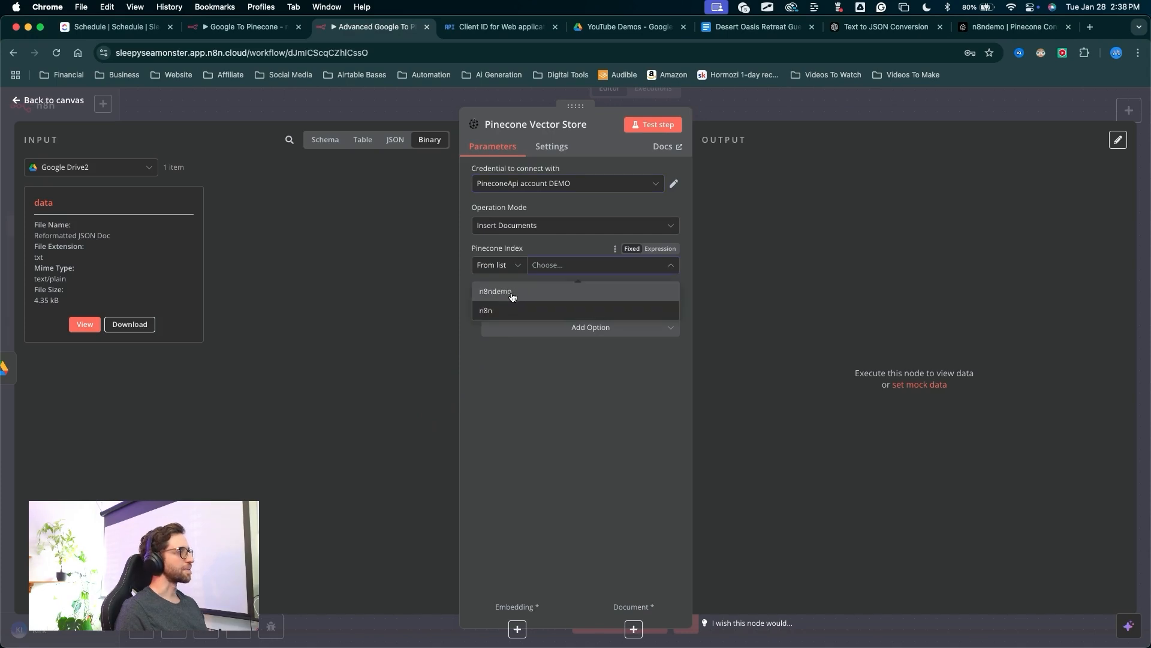
click(512, 296)
Add the Pinecone Namespace option to the vector store node and set it to Airbnb Listings
mouse_move(546, 445)
mouse_down()
mouse_move(492, 305)
mouse_move(573, 328)
mouse_up()
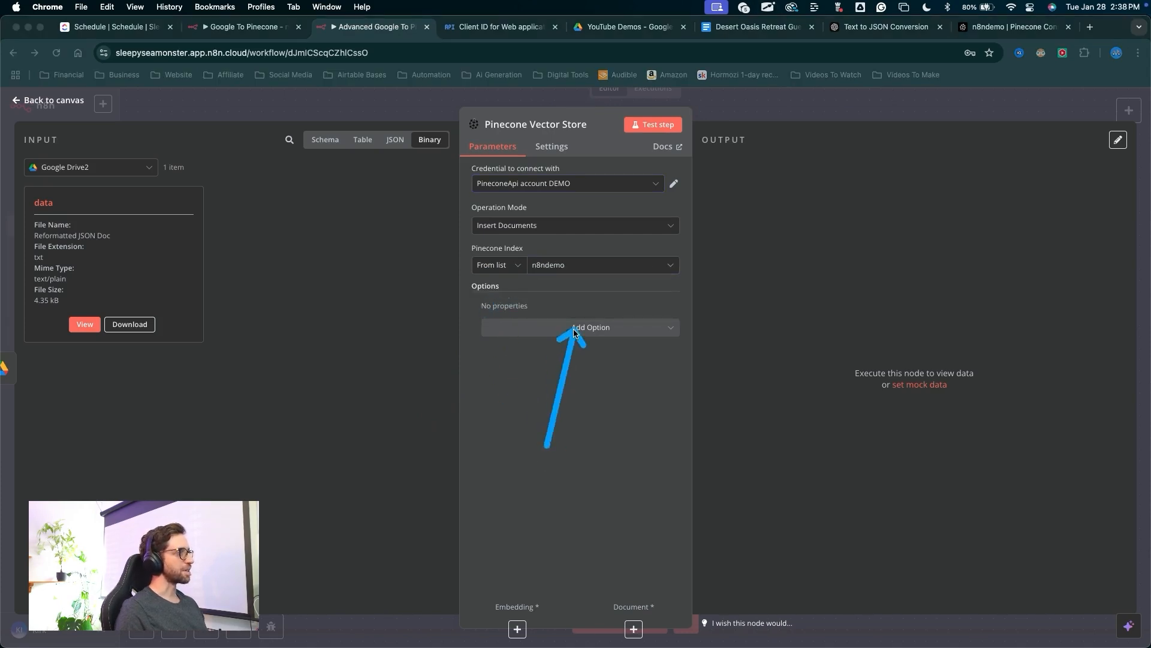
click(574, 327)
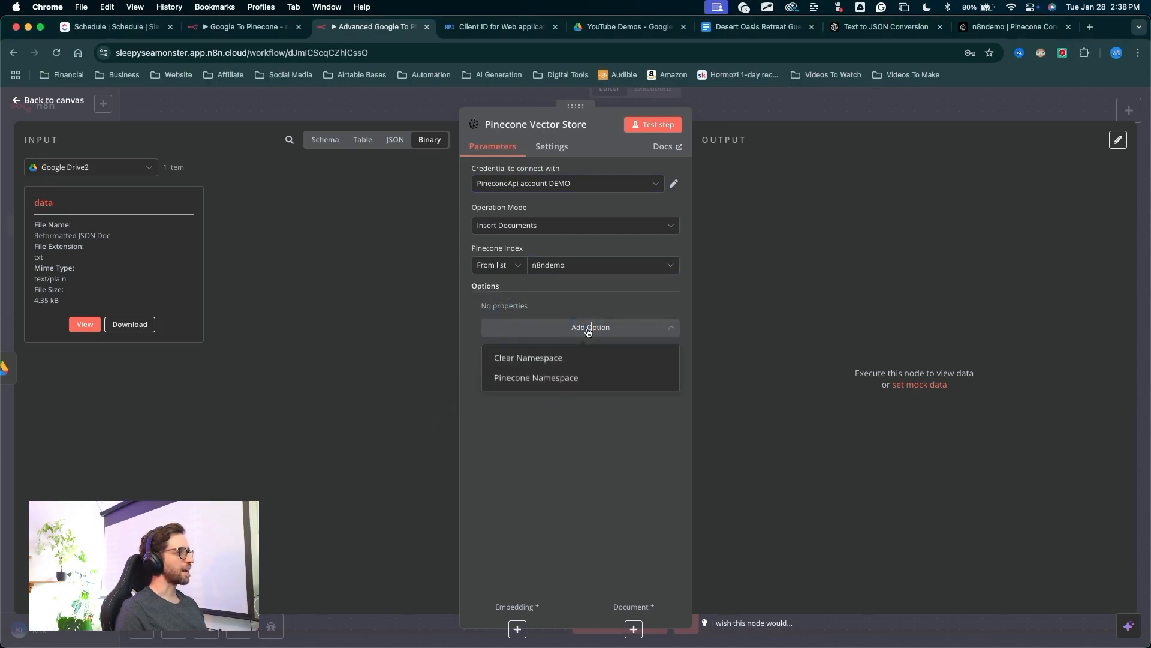
click(524, 378)
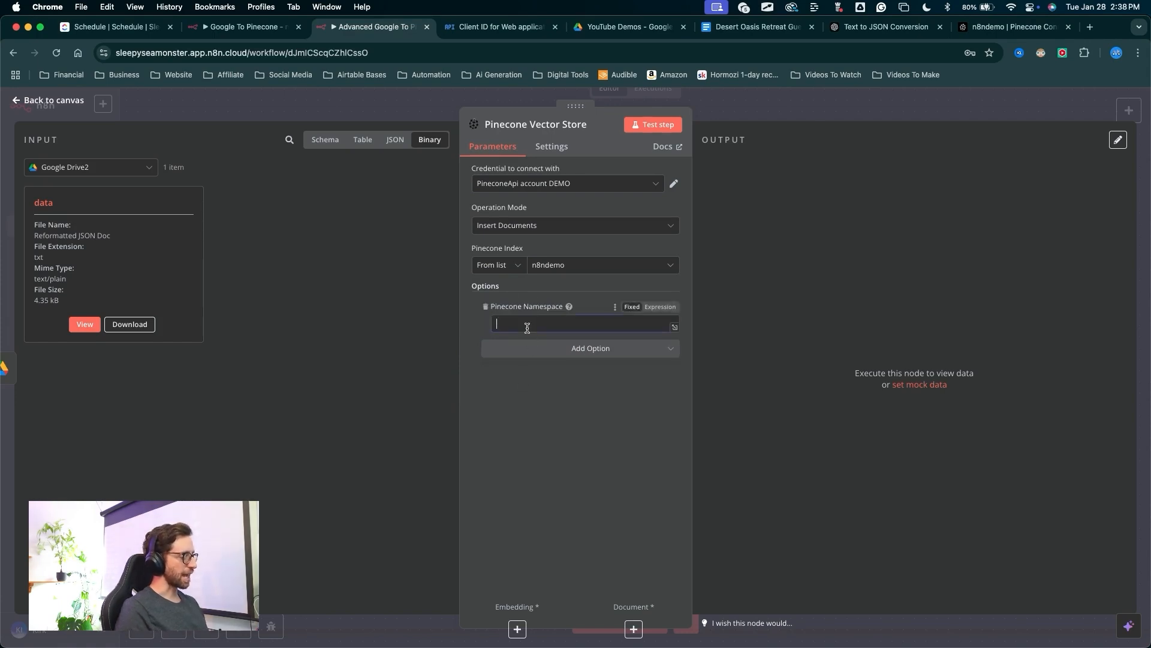
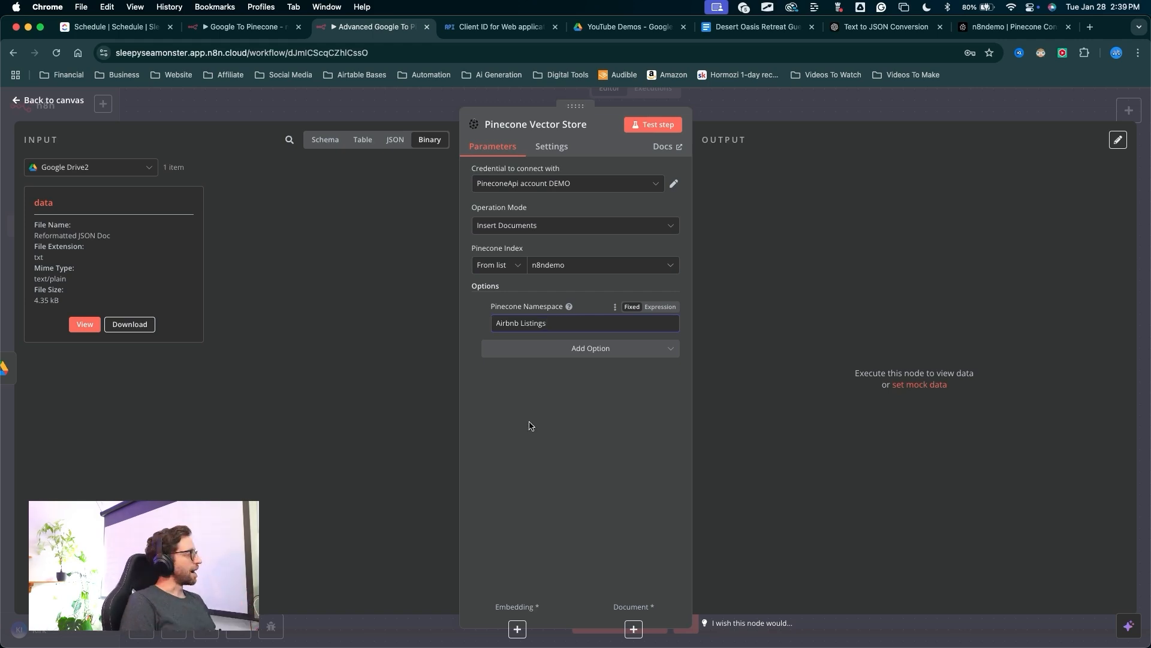
key(ctrl+a)
mouse_move(532, 453)
mouse_down()
mouse_move(537, 315)
mouse_move(553, 327)
mouse_move(543, 324)
mouse_move(547, 336)
mouse_up()
Attach an Embeddings OpenAI node to the vector store's embedding input, keeping the text-embedding-3-small model, and return to the canvas
mouse_move(555, 497)
mouse_down()
mouse_move(551, 174)
mouse_move(532, 185)
mouse_move(596, 142)
mouse_move(495, 449)
mouse_move(512, 618)
mouse_move(625, 610)
mouse_move(528, 605)
mouse_move(575, 600)
mouse_move(633, 560)
mouse_move(520, 624)
mouse_move(651, 621)
mouse_move(522, 624)
mouse_move(531, 598)
mouse_move(516, 624)
mouse_move(634, 626)
mouse_move(538, 608)
mouse_up()
click(517, 628)
mouse_move(858, 473)
mouse_down()
mouse_move(959, 306)
mouse_move(917, 128)
mouse_move(930, 154)
mouse_move(946, 142)
mouse_move(983, 287)
mouse_move(951, 470)
mouse_move(801, 142)
mouse_move(879, 450)
mouse_move(931, 452)
mouse_move(951, 439)
mouse_move(957, 400)
mouse_up()
key(Escape)
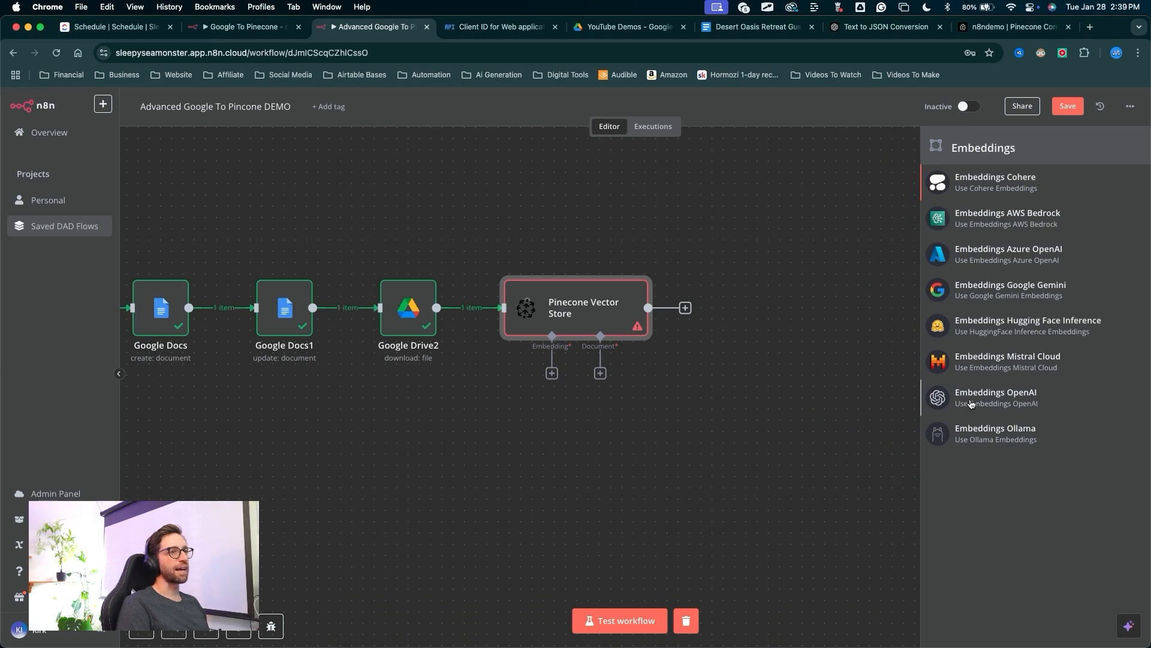
click(973, 399)
mouse_move(351, 308)
mouse_down()
mouse_move(488, 181)
mouse_move(489, 214)
mouse_up()
key(Escape)
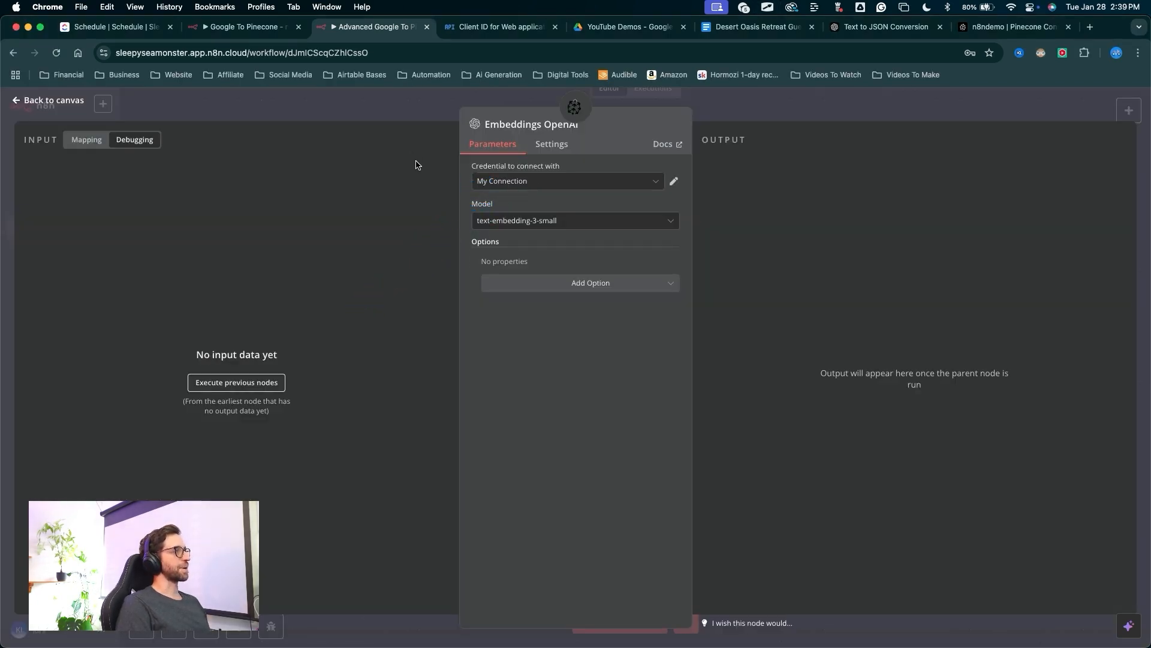
click(424, 111)
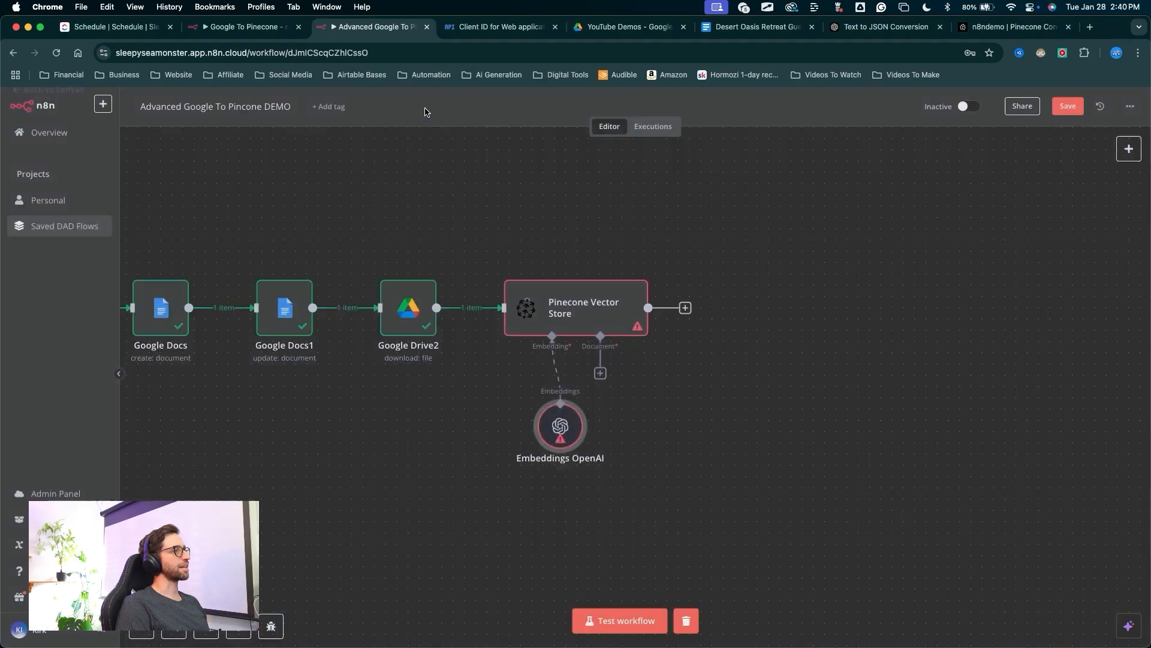
Attach a Default Data Loader to the Pinecone Vector Store's document input
drag(572, 479, 596, 380)
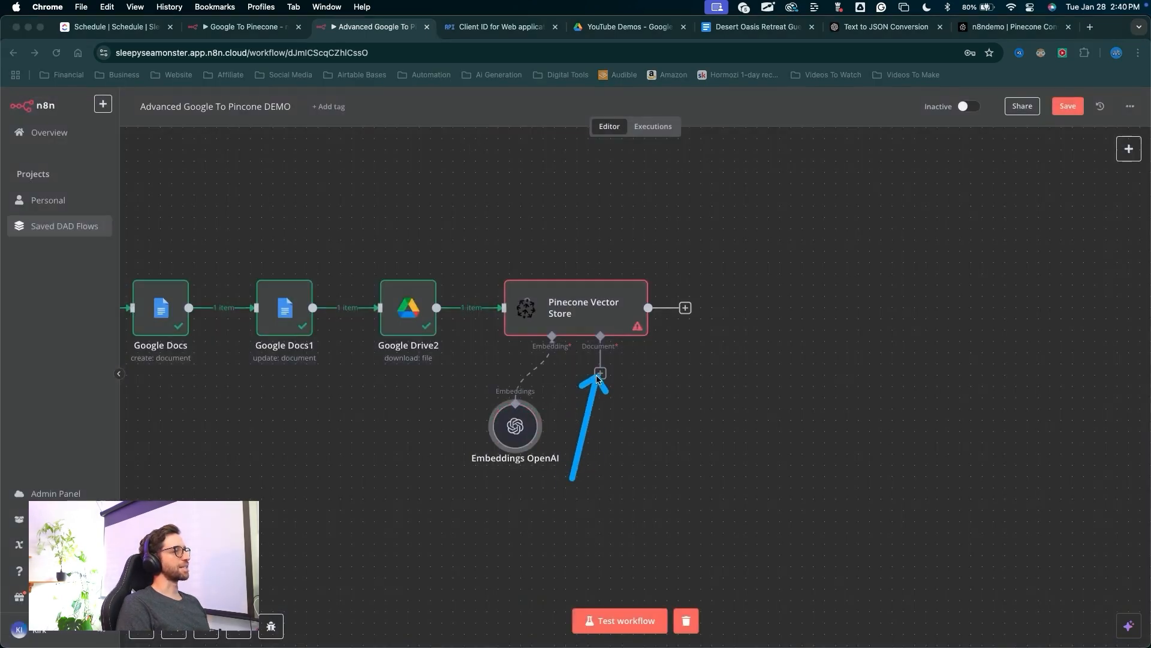
key(Escape)
click(600, 373)
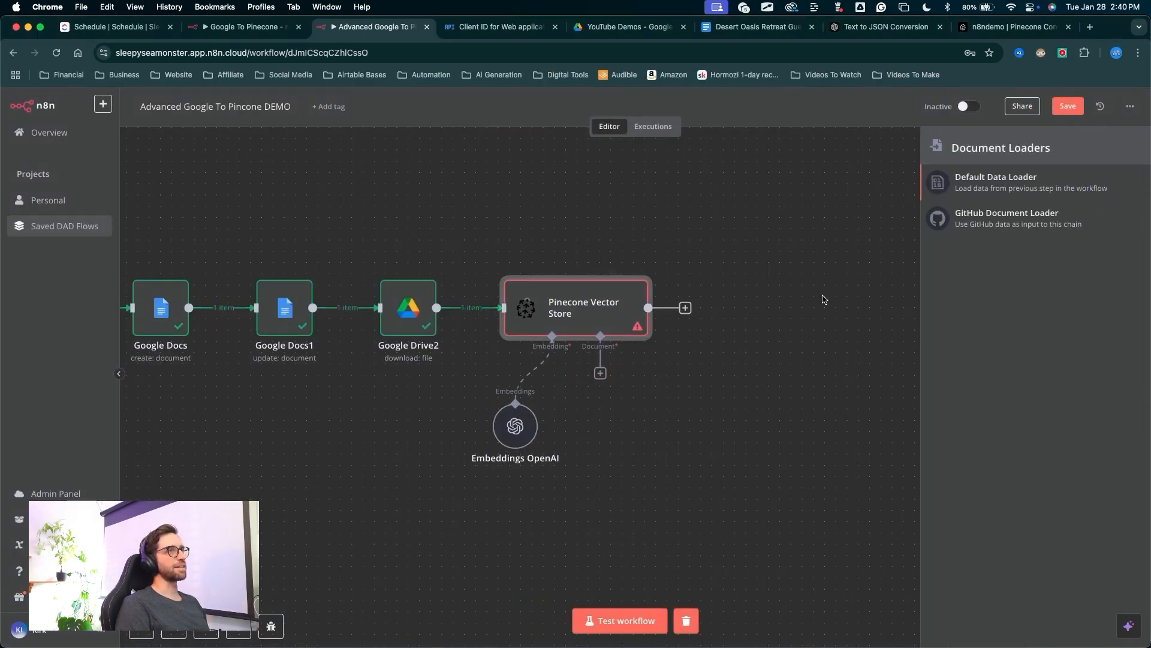
drag(818, 372, 931, 197)
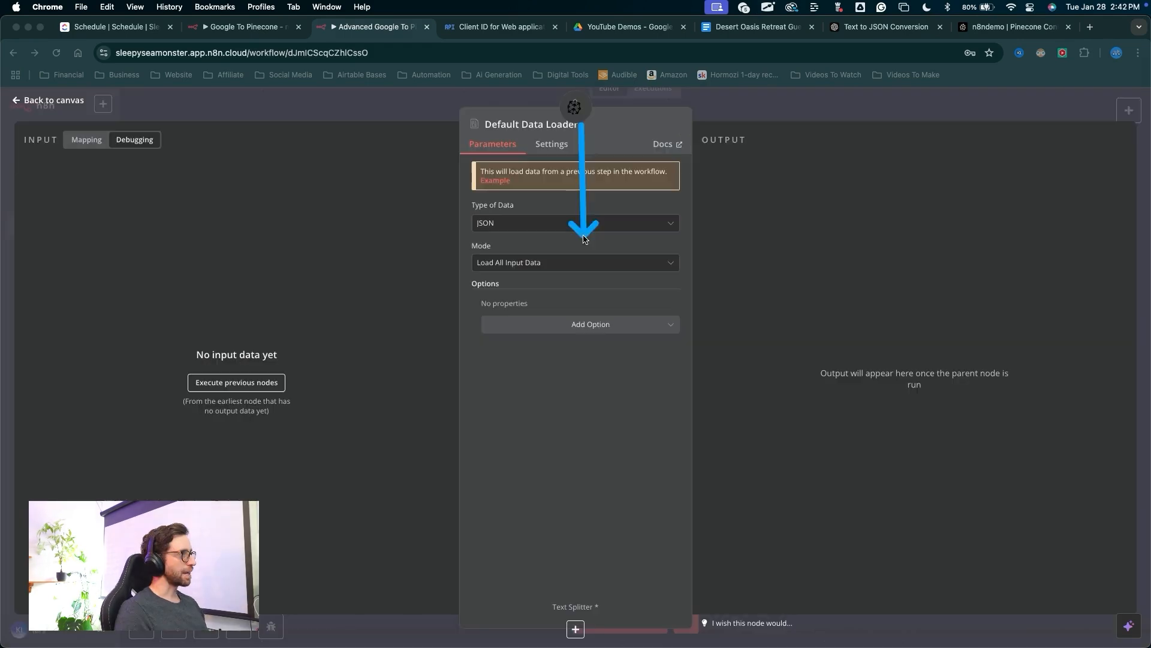
Attach a Recursive Character Text Splitter to the Default Data Loader's text splitter input
mouse_move(579, 122)
mouse_down()
mouse_move(562, 428)
mouse_move(594, 581)
mouse_move(575, 624)
mouse_move(583, 575)
mouse_move(573, 609)
mouse_up()
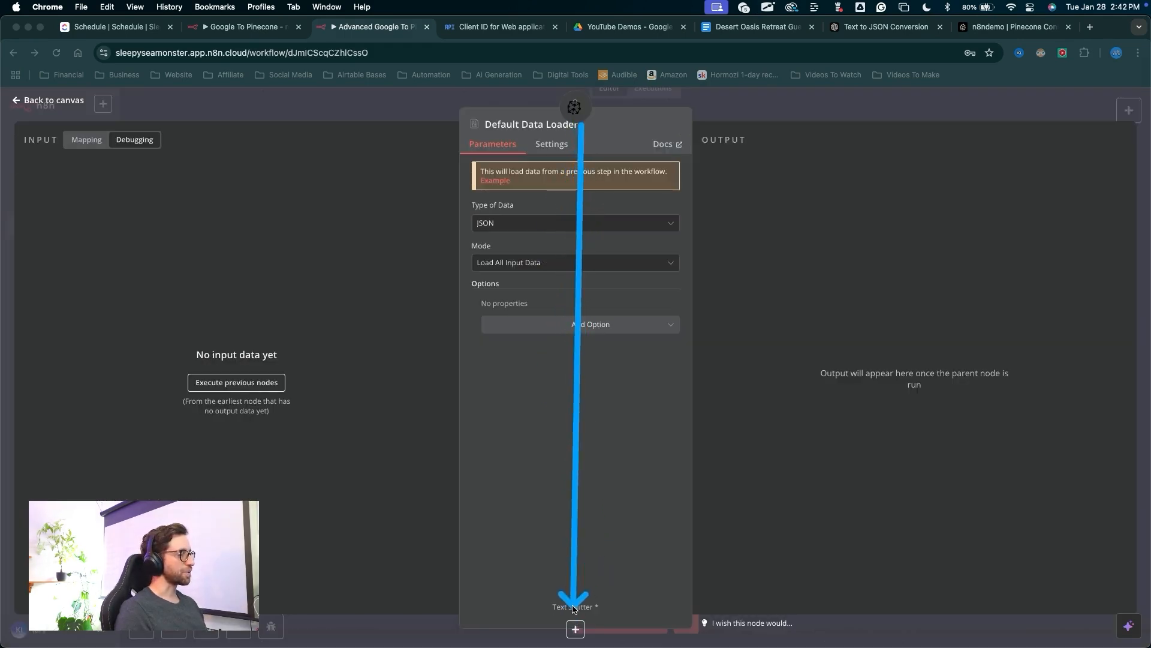
click(575, 626)
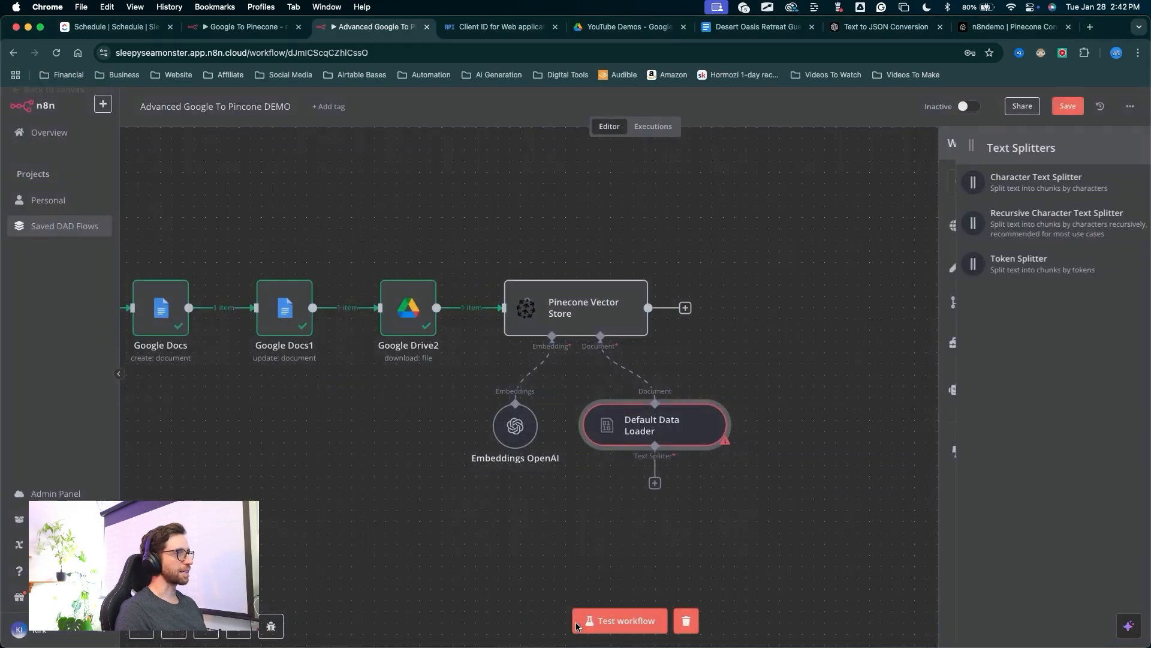
mouse_move(817, 390)
mouse_down()
mouse_move(885, 207)
mouse_move(925, 209)
mouse_up()
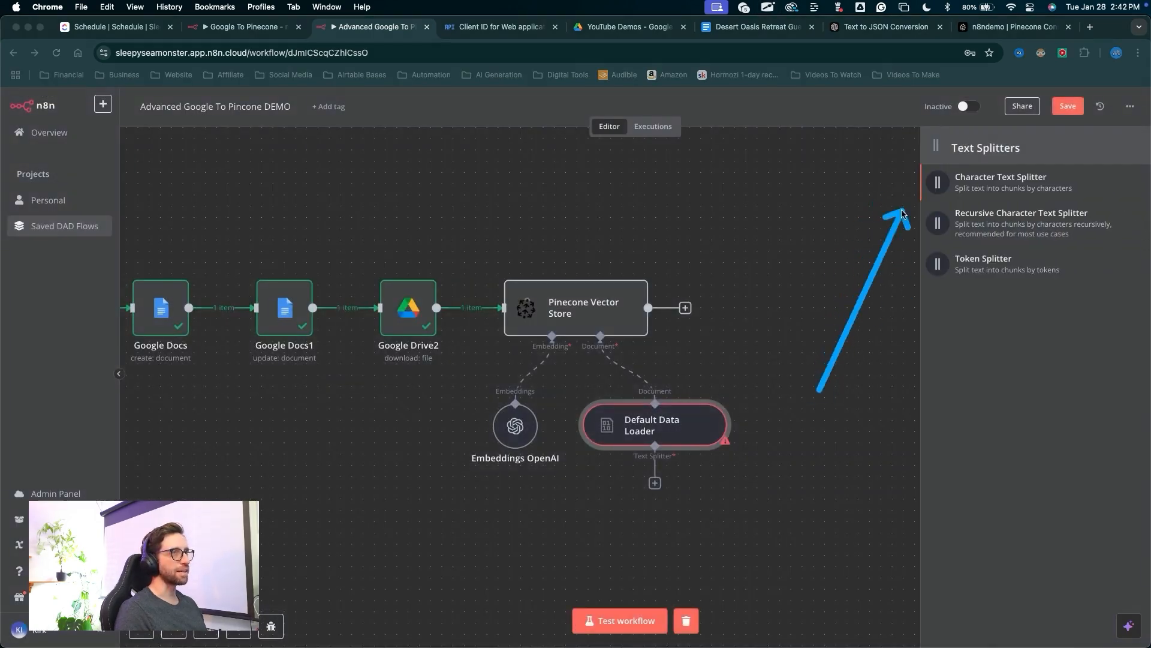
mouse_move(772, 342)
mouse_down()
mouse_move(873, 259)
mouse_move(931, 233)
mouse_up()
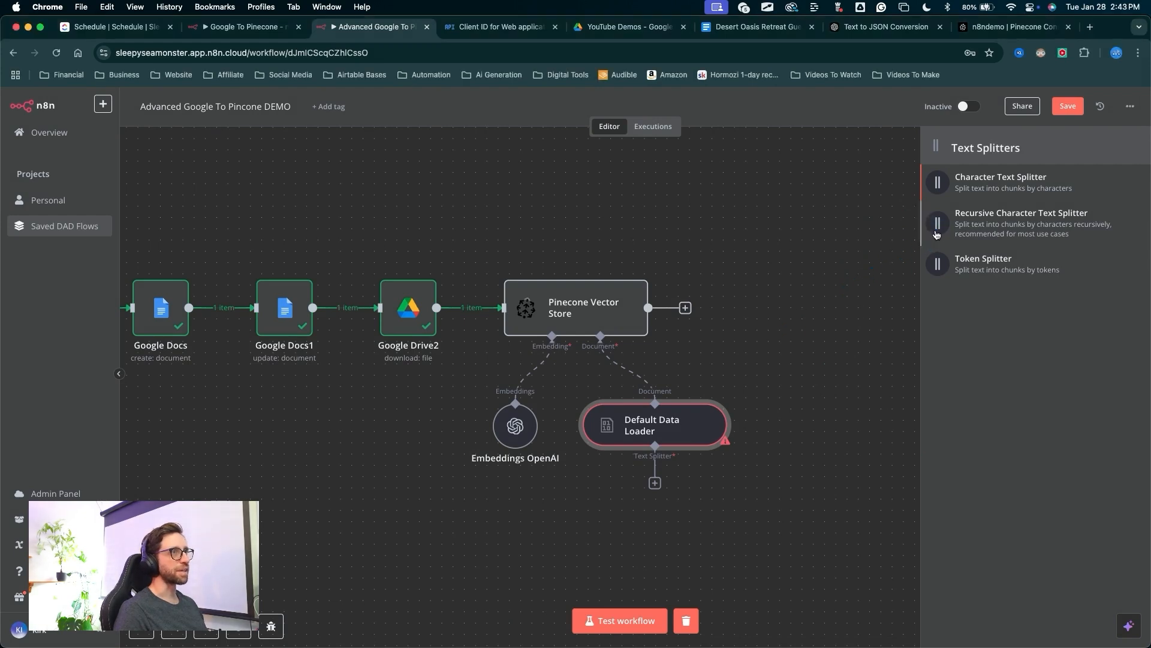
click(933, 235)
Set the text splitter's chunk size to 3000 and its chunk overlap to 300
mouse_move(536, 418)
mouse_down()
mouse_move(609, 154)
mouse_move(630, 171)
mouse_move(502, 124)
mouse_move(470, 218)
mouse_move(484, 175)
mouse_move(522, 190)
mouse_move(462, 175)
mouse_move(493, 206)
mouse_move(492, 238)
mouse_move(538, 225)
mouse_move(480, 232)
mouse_move(496, 185)
mouse_move(512, 228)
mouse_move(483, 227)
mouse_move(476, 215)
mouse_move(499, 230)
mouse_up()
drag(503, 185, 412, 184)
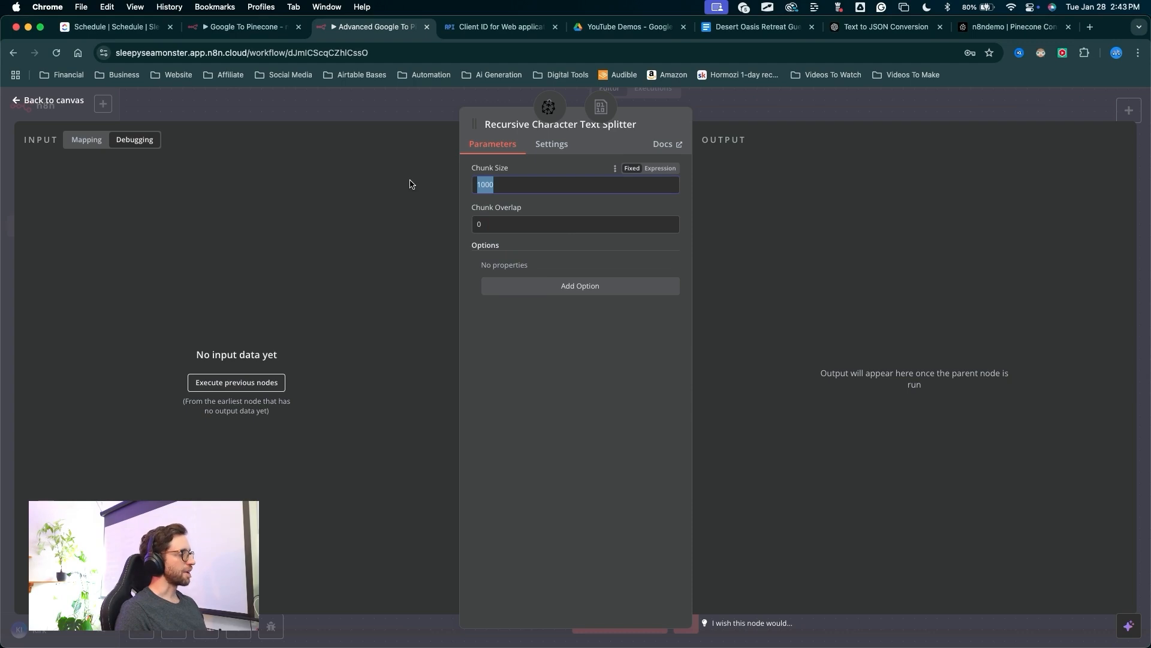
text(3)
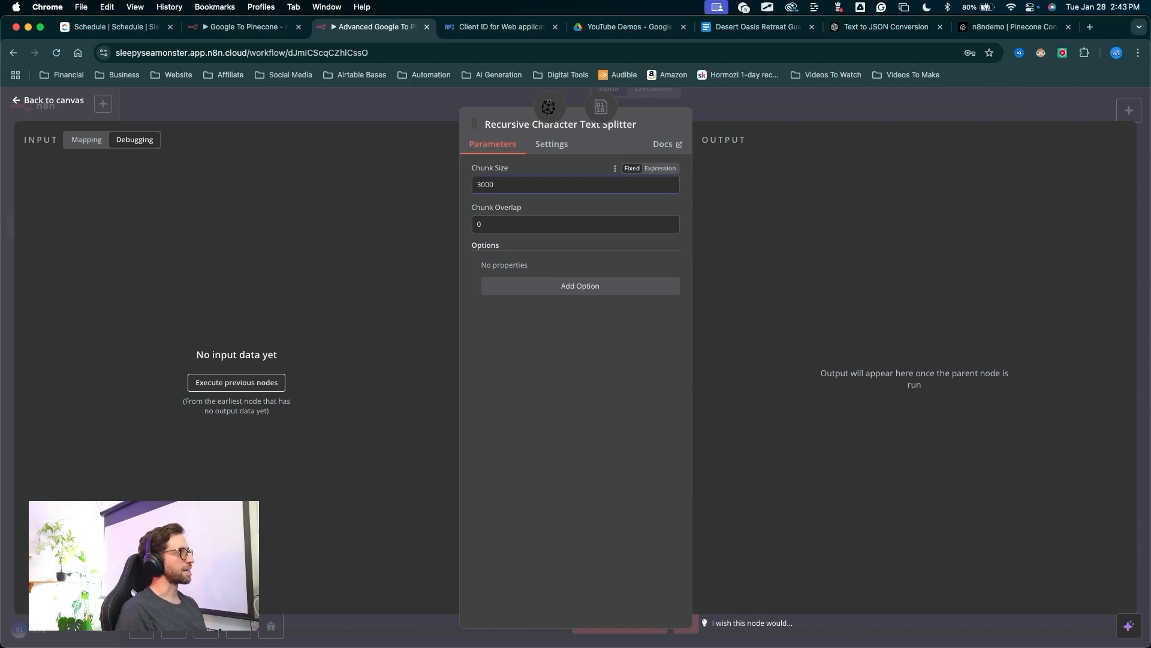
key(Tab)
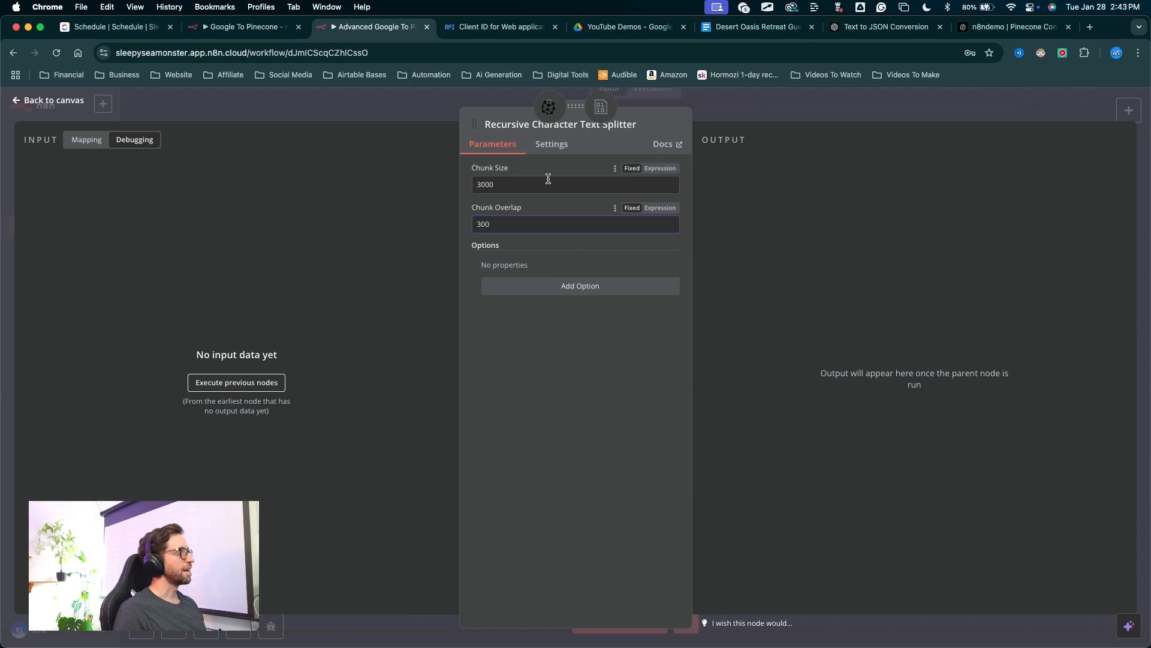
Set the text splitter's chunk size to 500 and chunk overlap to 50, and return to the workflow canvas
drag(546, 182, 426, 174)
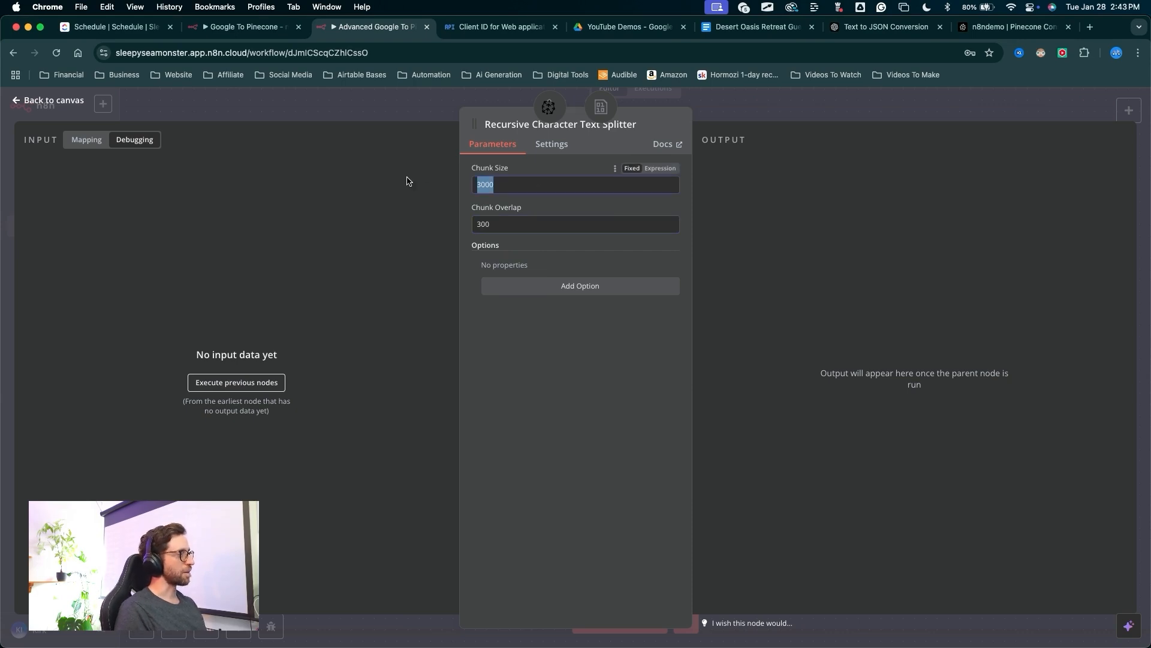
text(5)
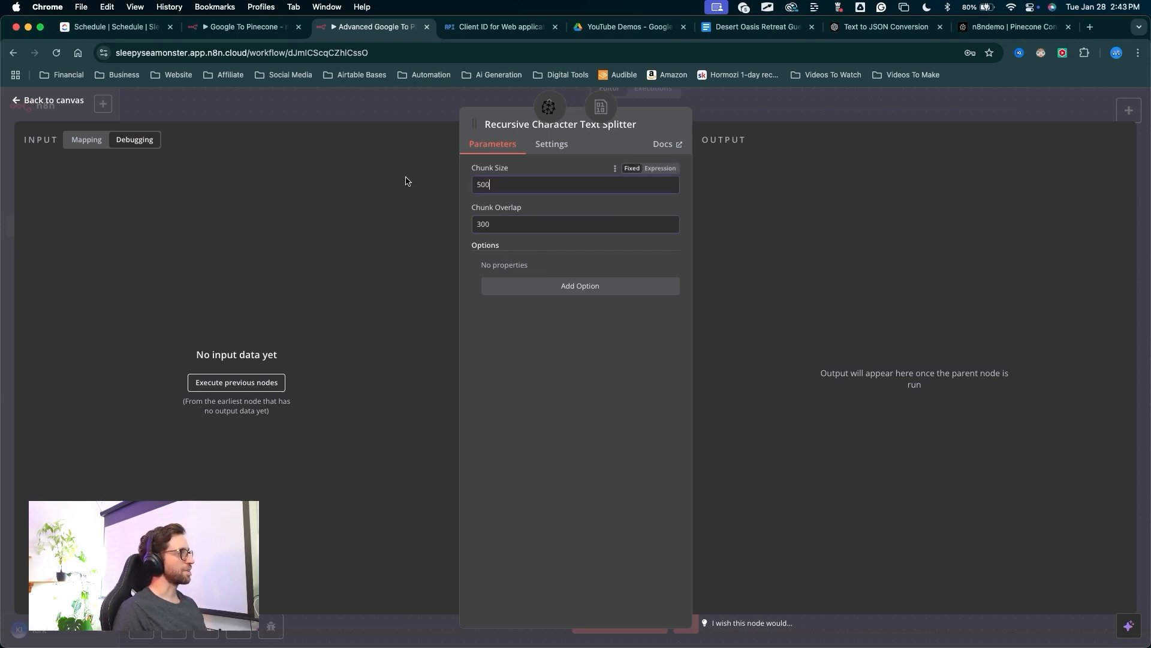
drag(500, 224, 452, 230)
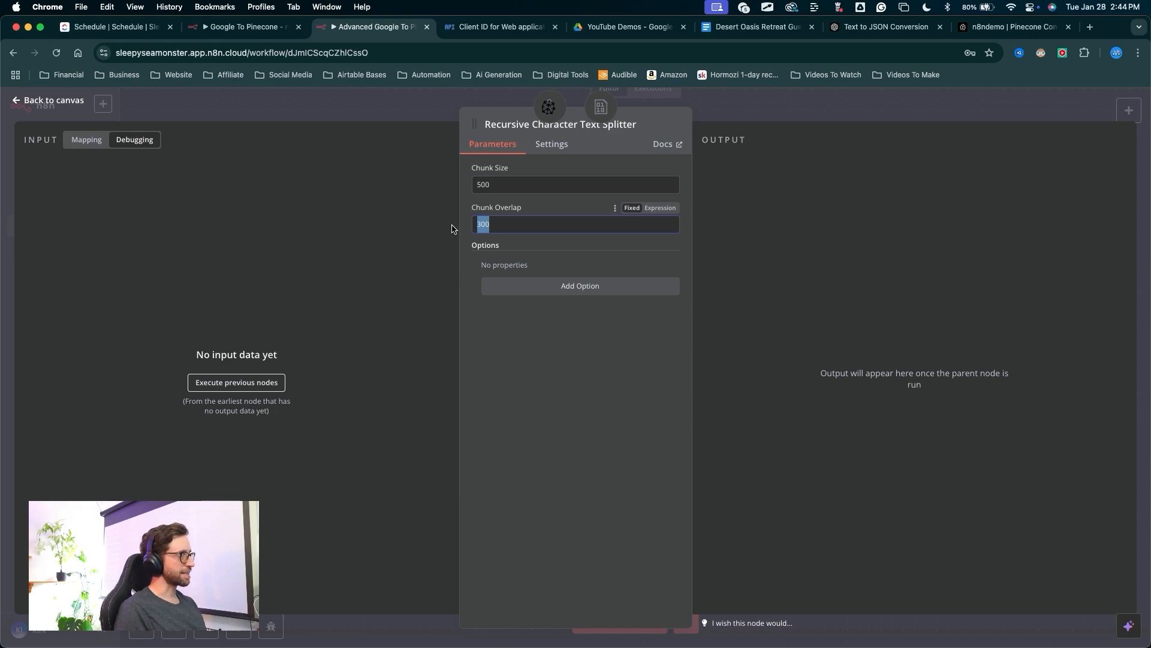
text(50)
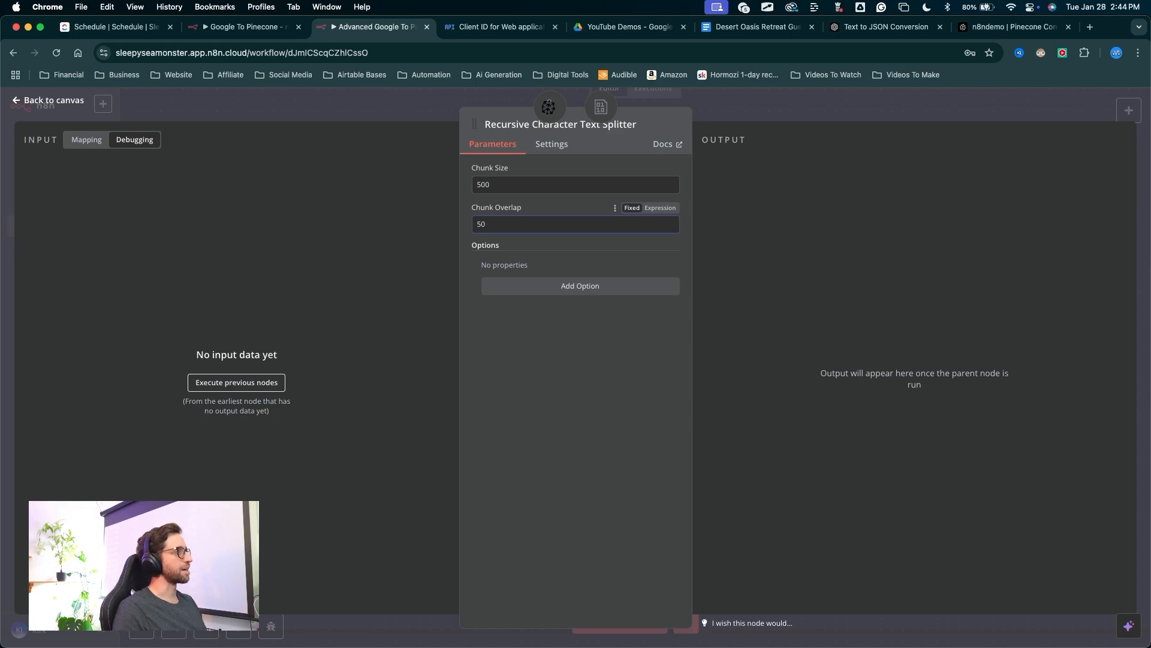
drag(418, 322, 426, 112)
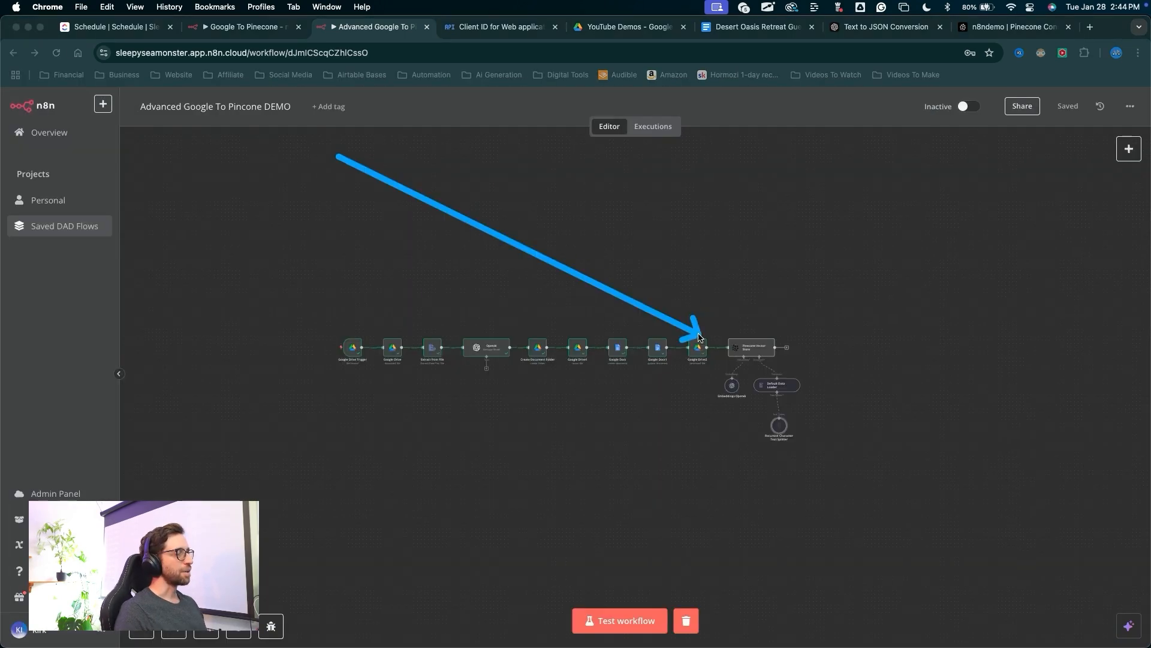
Open the Upload To Pinecone DEMO folder inside YouTube Demos in Finder to check its contents
mouse_move(699, 337)
mouse_down()
mouse_move(694, 386)
mouse_move(411, 347)
mouse_move(732, 341)
mouse_move(673, 294)
mouse_move(693, 334)
mouse_up()
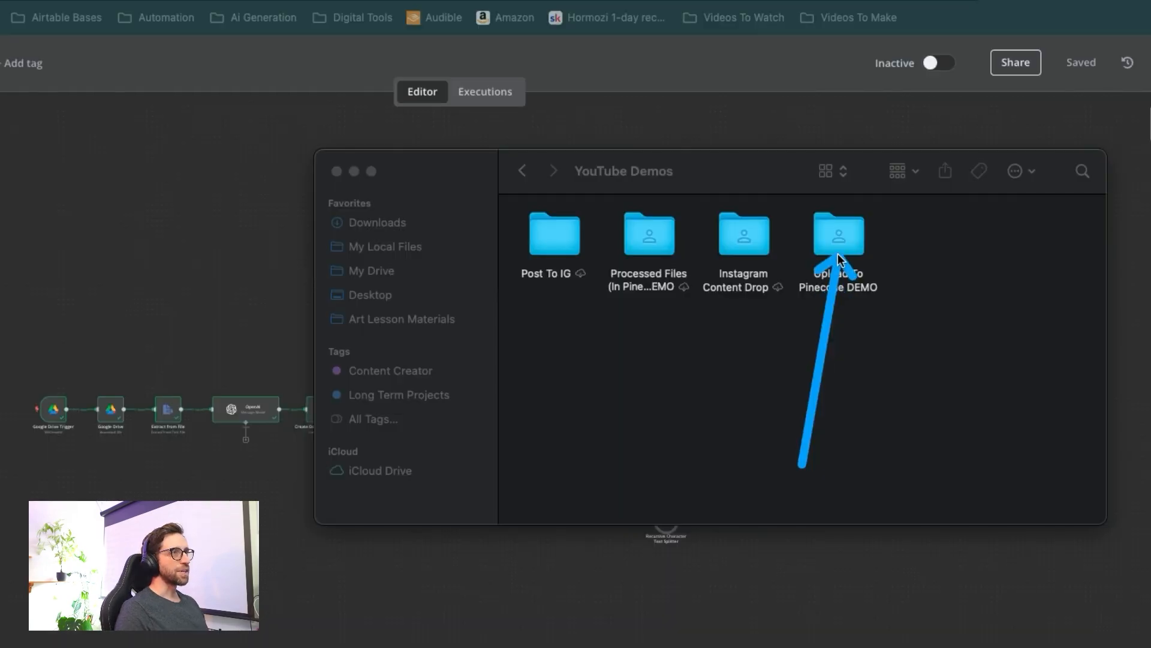
mouse_move(838, 259)
mouse_down()
mouse_move(837, 229)
mouse_move(841, 238)
mouse_up()
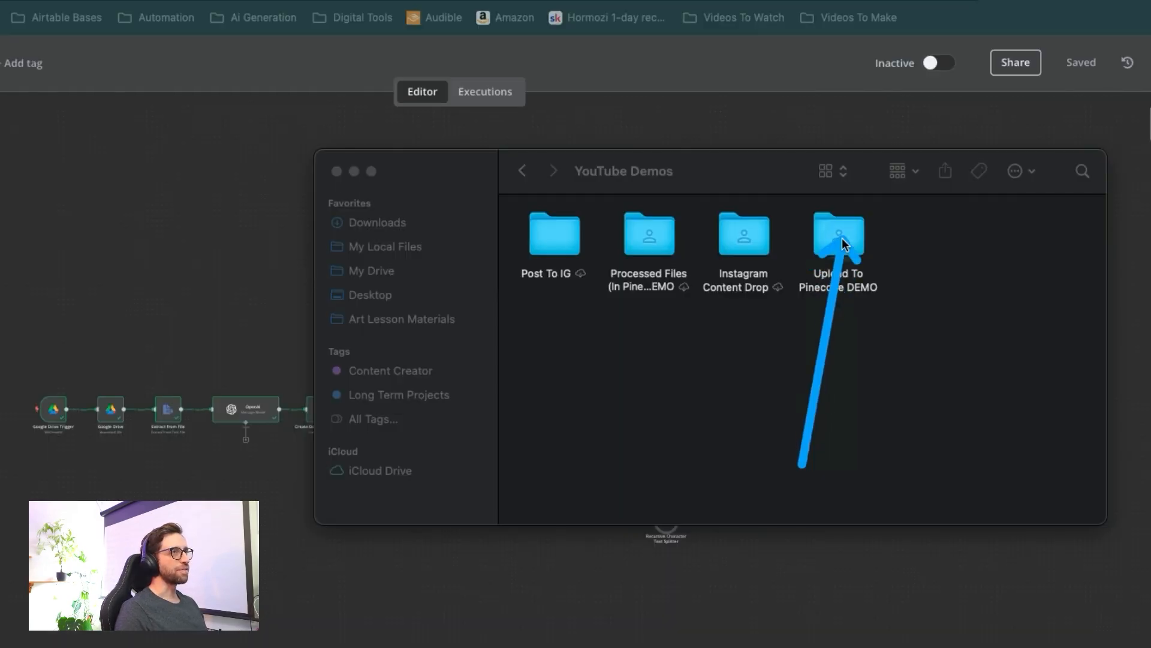
double_click(841, 236)
mouse_move(606, 470)
mouse_down()
mouse_move(778, 193)
mouse_move(832, 302)
mouse_move(757, 411)
mouse_move(760, 218)
mouse_move(667, 504)
mouse_move(576, 275)
mouse_up()
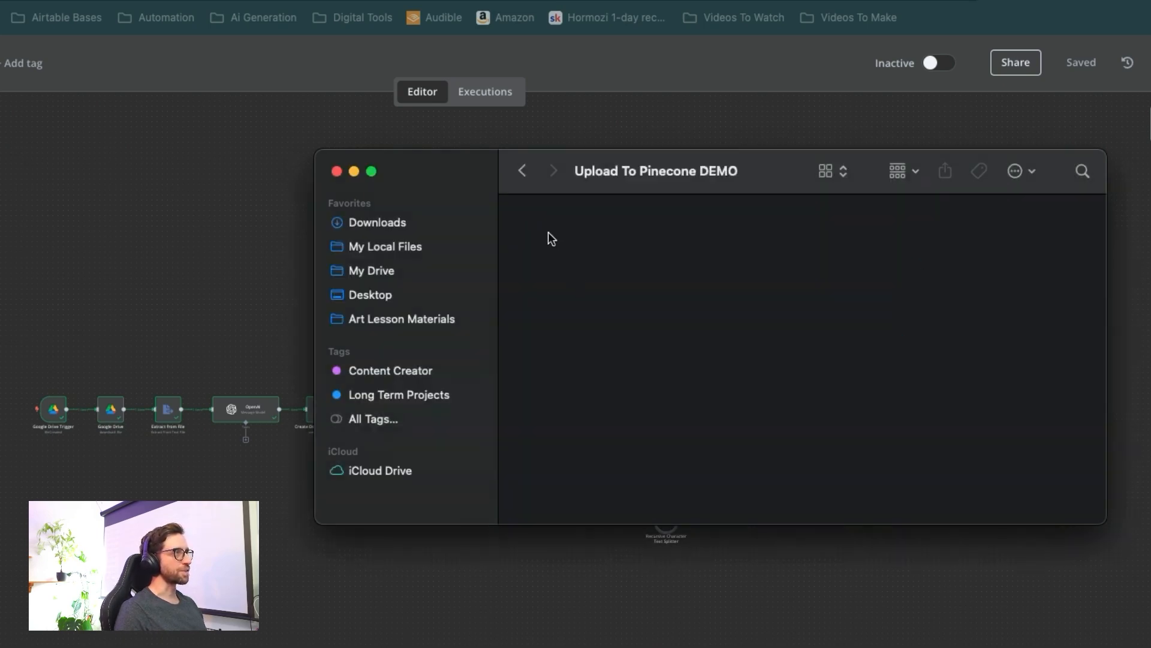
Open the Processed Files (In Pinecone) DEMO folder and its Desert Oasis Retreat Guest DOC subfolder to inspect the processed files
mouse_move(752, 352)
mouse_down()
mouse_move(715, 251)
mouse_move(738, 248)
mouse_up()
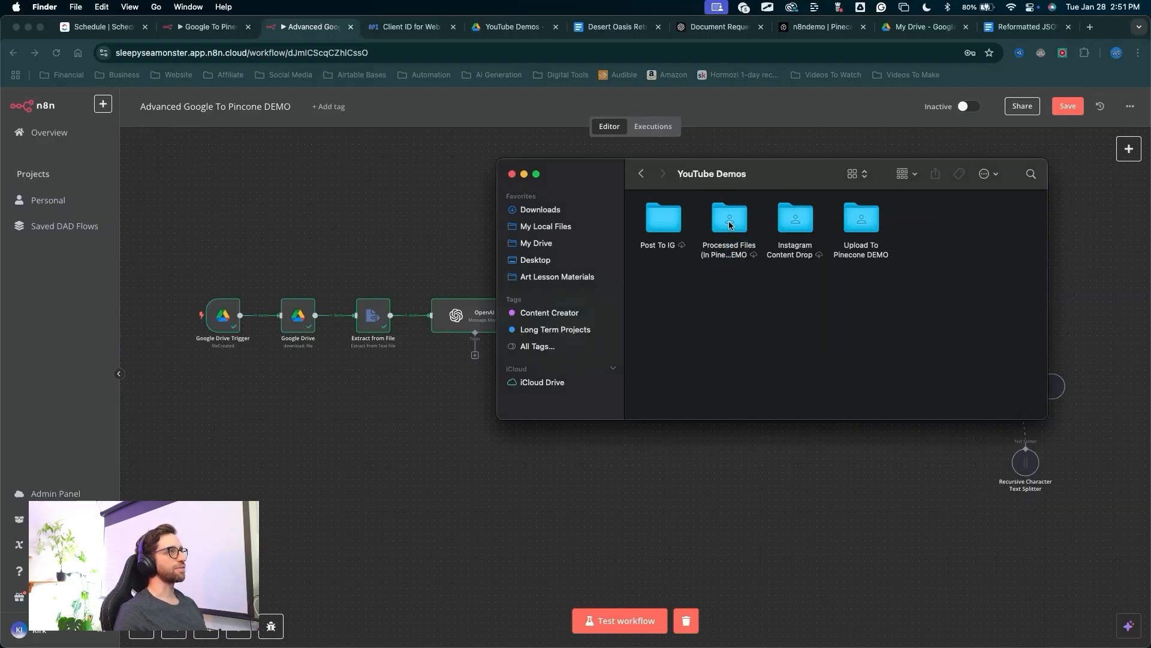
double_click(739, 248)
mouse_move(829, 332)
mouse_down()
mouse_move(711, 229)
mouse_move(669, 265)
mouse_up()
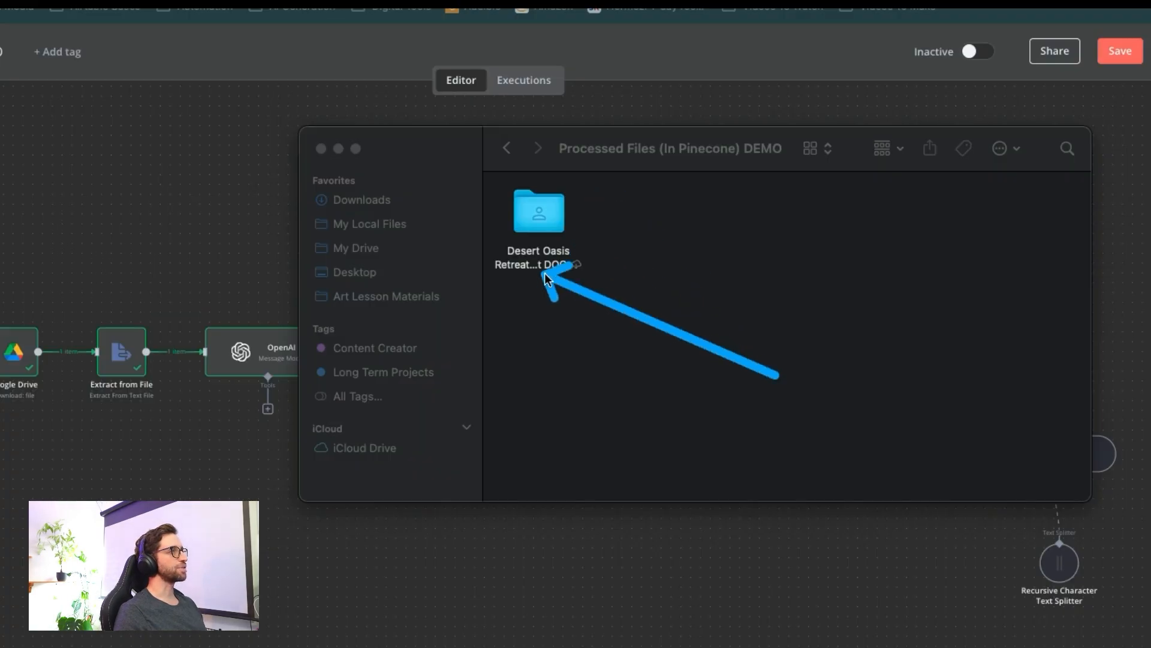
mouse_move(547, 277)
mouse_down()
mouse_move(560, 258)
mouse_move(568, 268)
mouse_move(527, 259)
mouse_move(557, 247)
mouse_move(547, 217)
mouse_up()
double_click(547, 219)
mouse_move(578, 457)
mouse_down()
mouse_move(546, 276)
mouse_move(591, 329)
mouse_move(630, 216)
mouse_move(630, 259)
mouse_move(560, 217)
mouse_up()
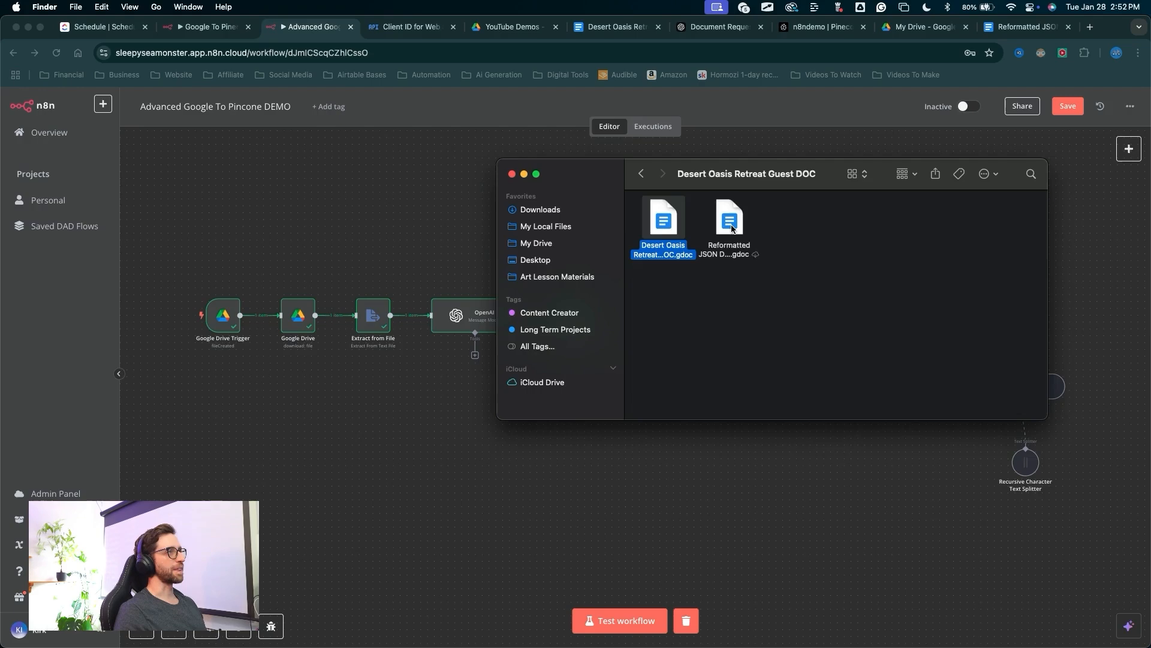
Open the Reformatted JSON Doc from the processed folder in Google Docs and review its JSON content through to the end
double_click(731, 228)
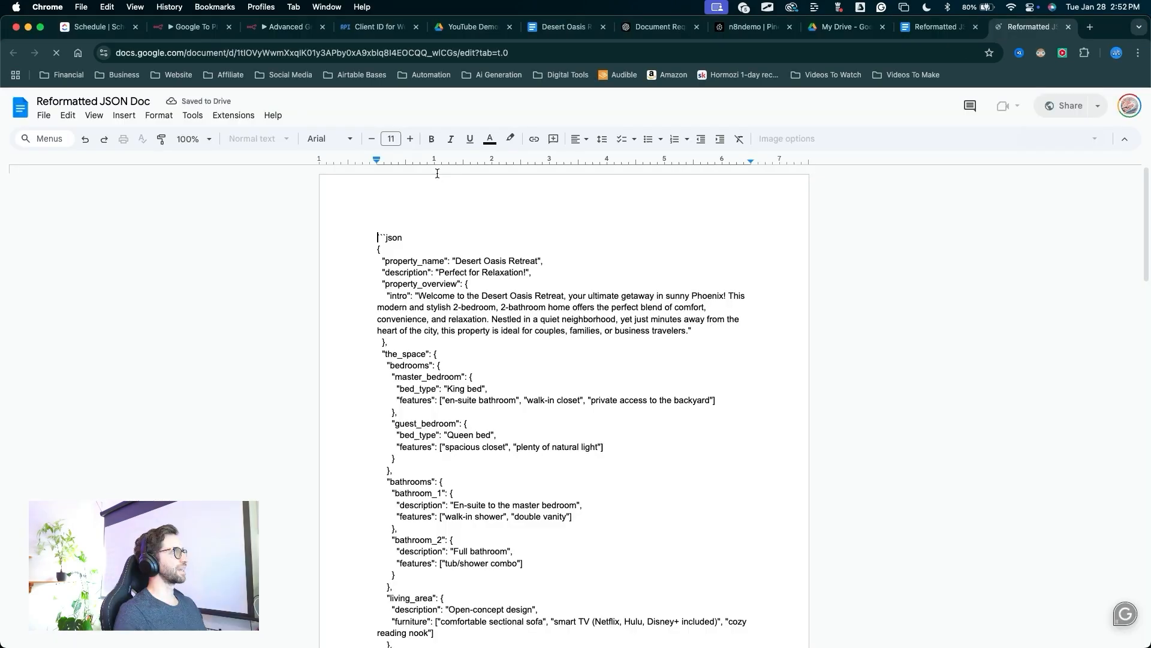
mouse_move(299, 296)
mouse_down()
mouse_move(393, 269)
mouse_move(408, 374)
mouse_move(398, 430)
mouse_up()
scroll(396, 394, down, 1)
scroll(396, 394, down, 10)
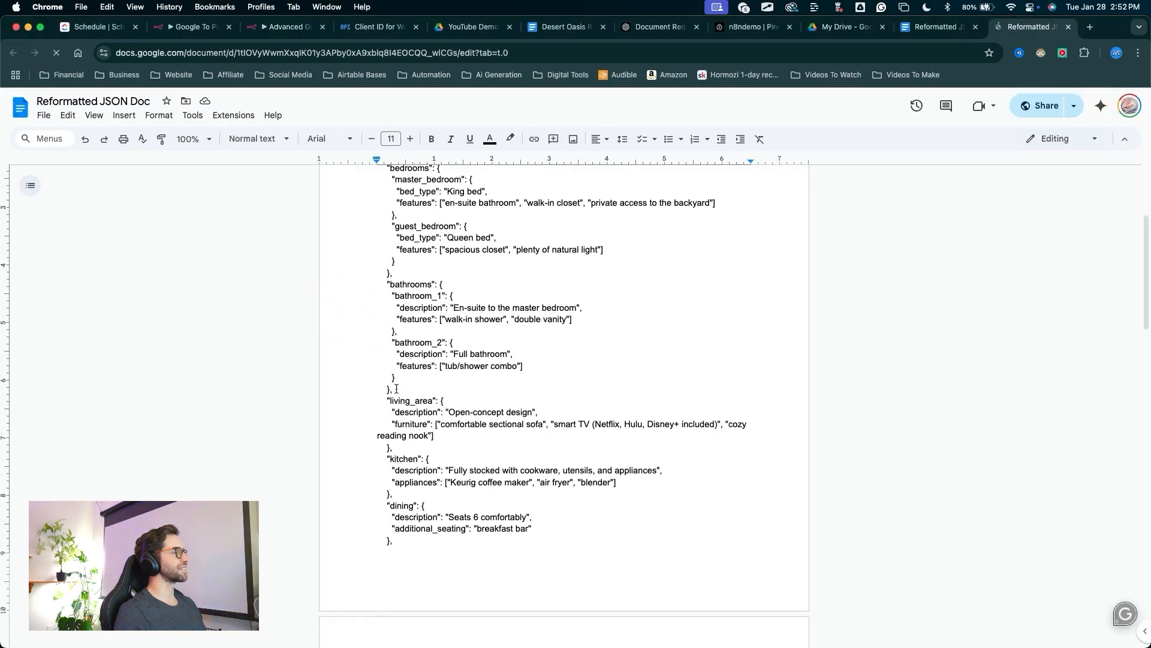
scroll(396, 388, down, 15)
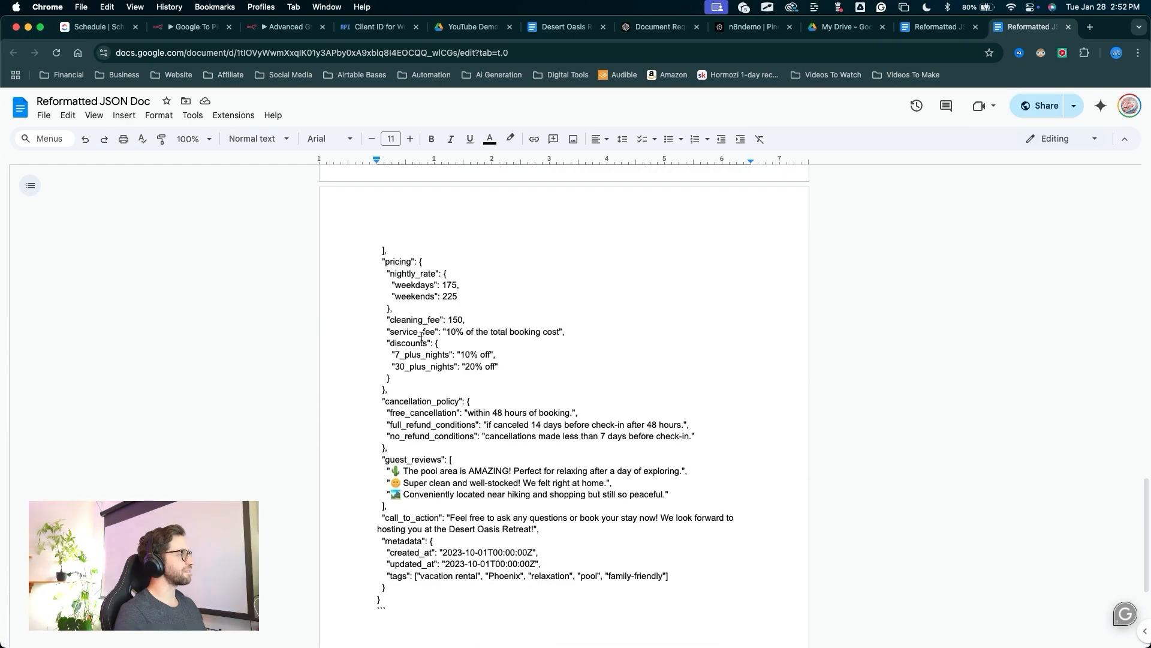
scroll(604, 337, up, 3)
scroll(605, 337, up, 1)
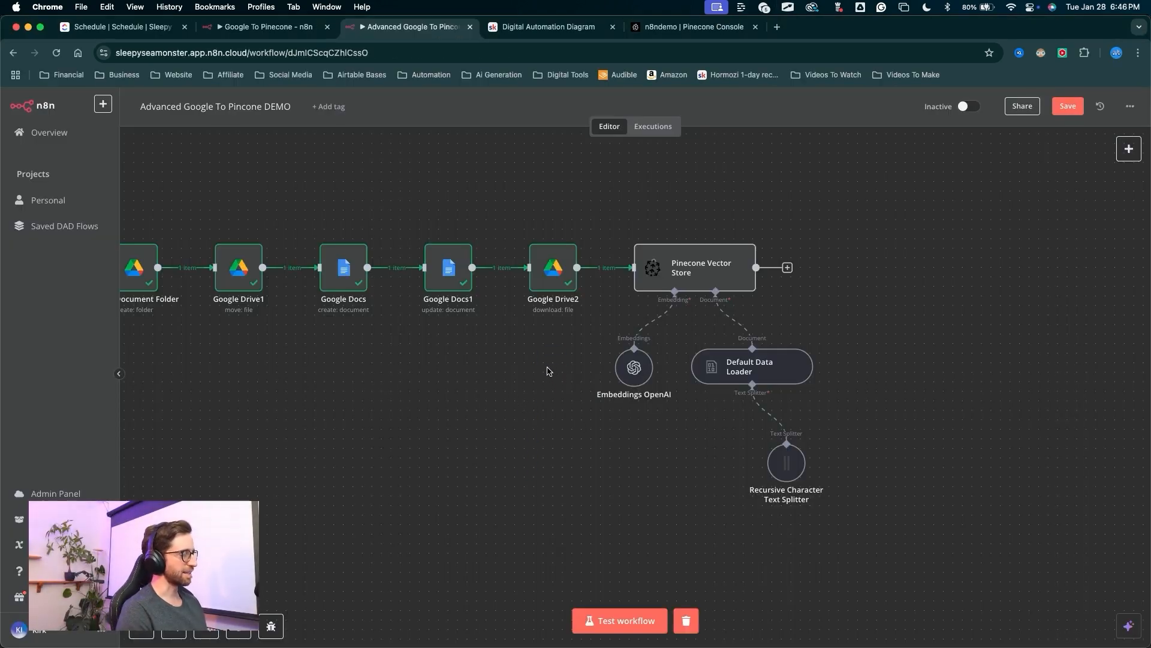
Save the Advanced Google To Pinecone DEMO workflow in n8n
scroll(544, 374, down, 3)
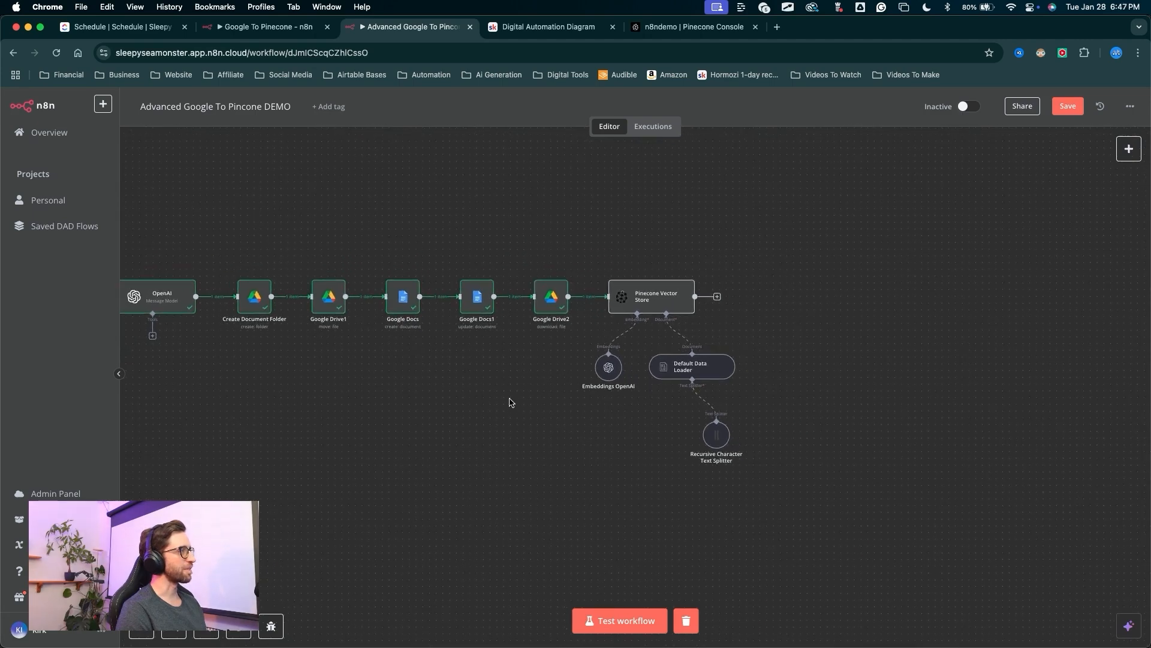
drag(509, 401, 661, 424)
drag(1002, 398, 1066, 131)
key(Escape)
click(1067, 114)
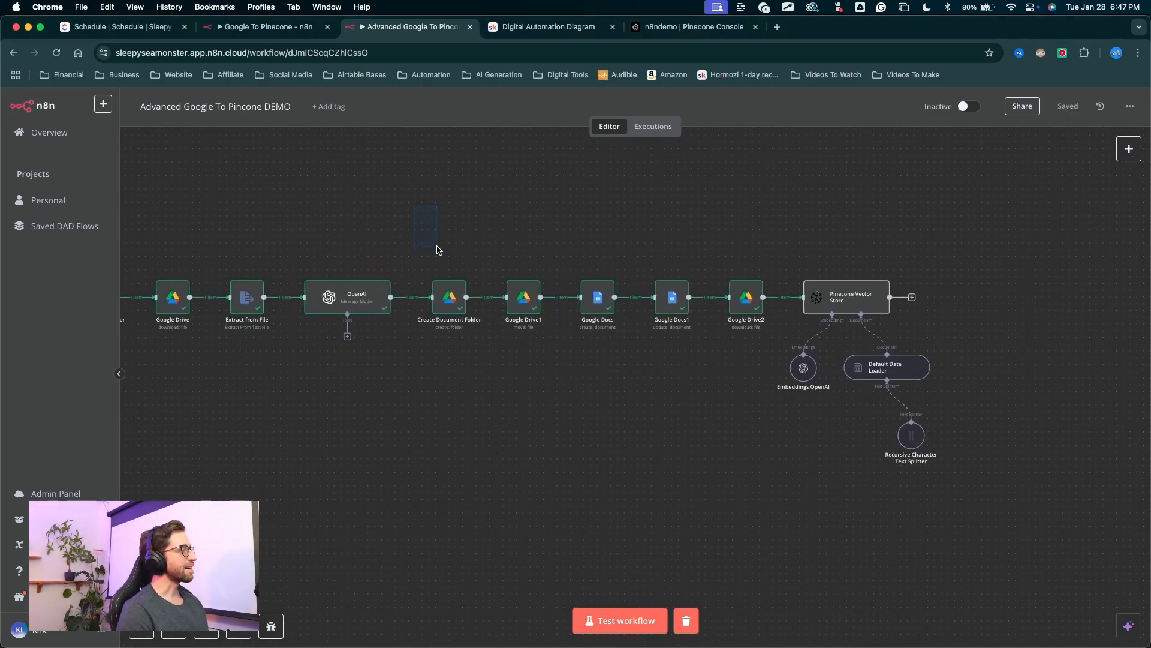
drag(438, 250, 774, 367)
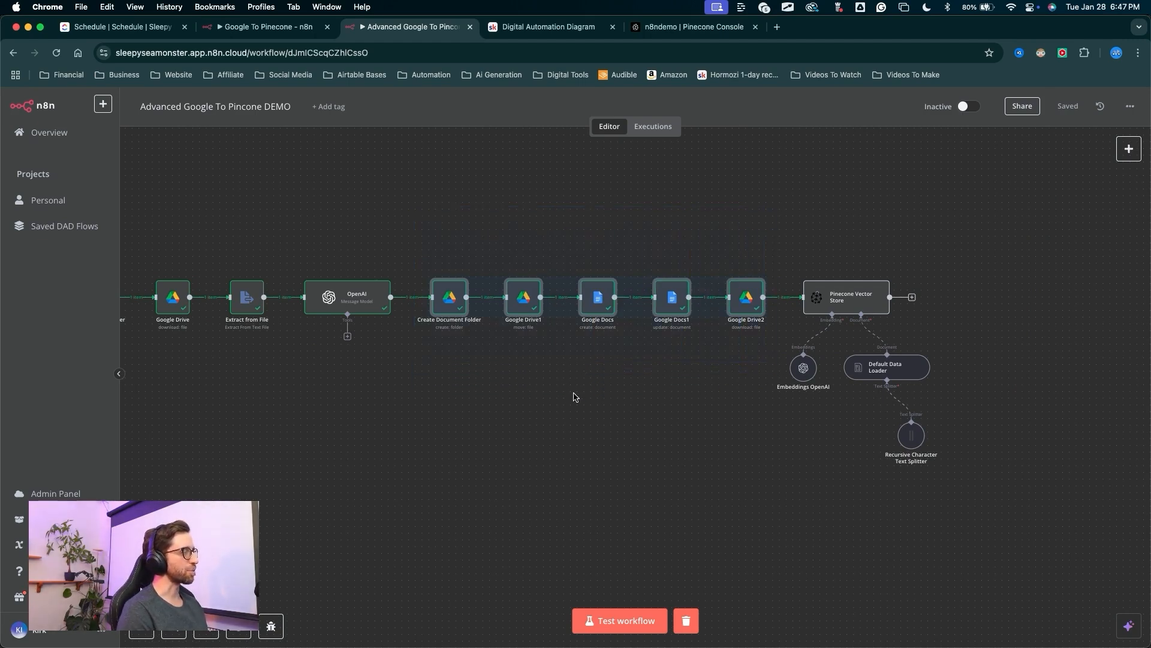
mouse_move(507, 481)
mouse_down()
mouse_move(444, 330)
mouse_move(699, 343)
mouse_move(630, 277)
mouse_move(571, 291)
mouse_move(566, 380)
mouse_move(644, 281)
mouse_move(532, 370)
mouse_up()
mouse_move(687, 331)
mouse_down()
mouse_move(581, 246)
mouse_move(473, 293)
mouse_move(468, 367)
mouse_move(694, 417)
mouse_move(707, 334)
mouse_move(750, 324)
mouse_move(678, 310)
mouse_up()
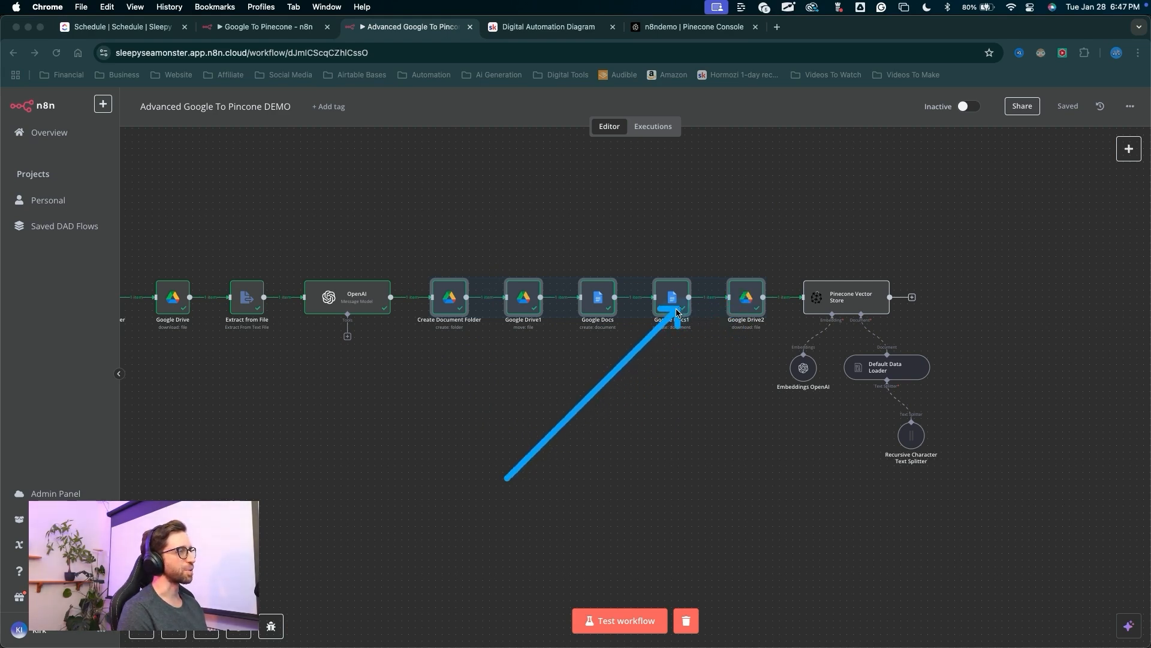
key(Escape)
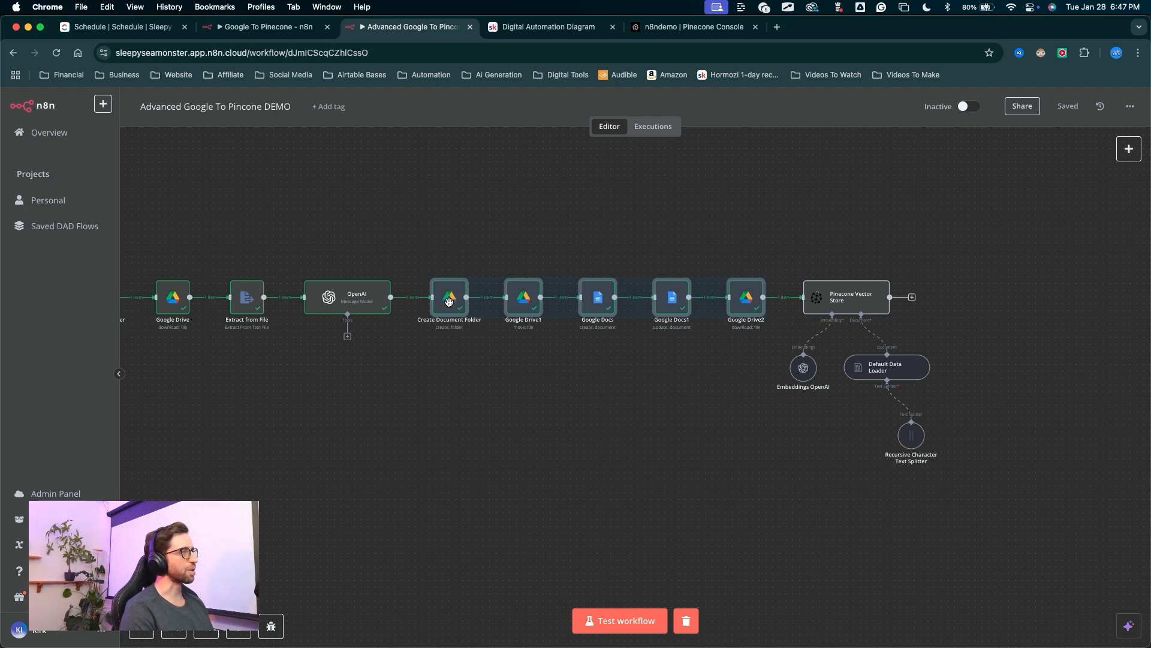
mouse_move(600, 478)
mouse_down()
mouse_move(783, 303)
mouse_move(805, 310)
mouse_move(771, 336)
mouse_move(837, 290)
mouse_move(771, 330)
mouse_move(813, 313)
mouse_move(817, 294)
mouse_move(656, 426)
mouse_move(450, 360)
mouse_move(368, 318)
mouse_move(369, 306)
mouse_move(609, 441)
mouse_move(674, 372)
mouse_move(663, 298)
mouse_move(378, 300)
mouse_move(674, 308)
mouse_move(689, 291)
mouse_move(819, 310)
mouse_move(827, 291)
mouse_move(817, 304)
mouse_move(411, 365)
mouse_move(387, 300)
mouse_move(813, 312)
mouse_move(542, 316)
mouse_move(372, 298)
mouse_move(660, 389)
mouse_move(799, 329)
mouse_up()
drag(696, 478, 800, 303)
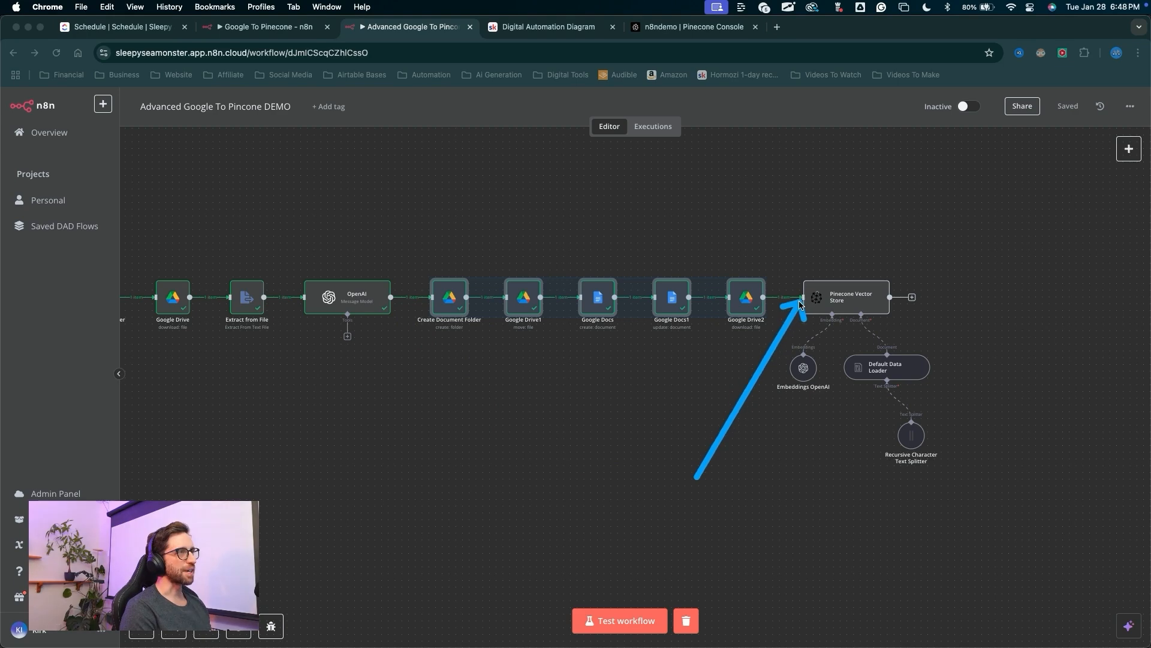
Delete the connection between the Google Drive2 node and the Pinecone Vector Store
key(Escape)
drag(737, 388, 777, 303)
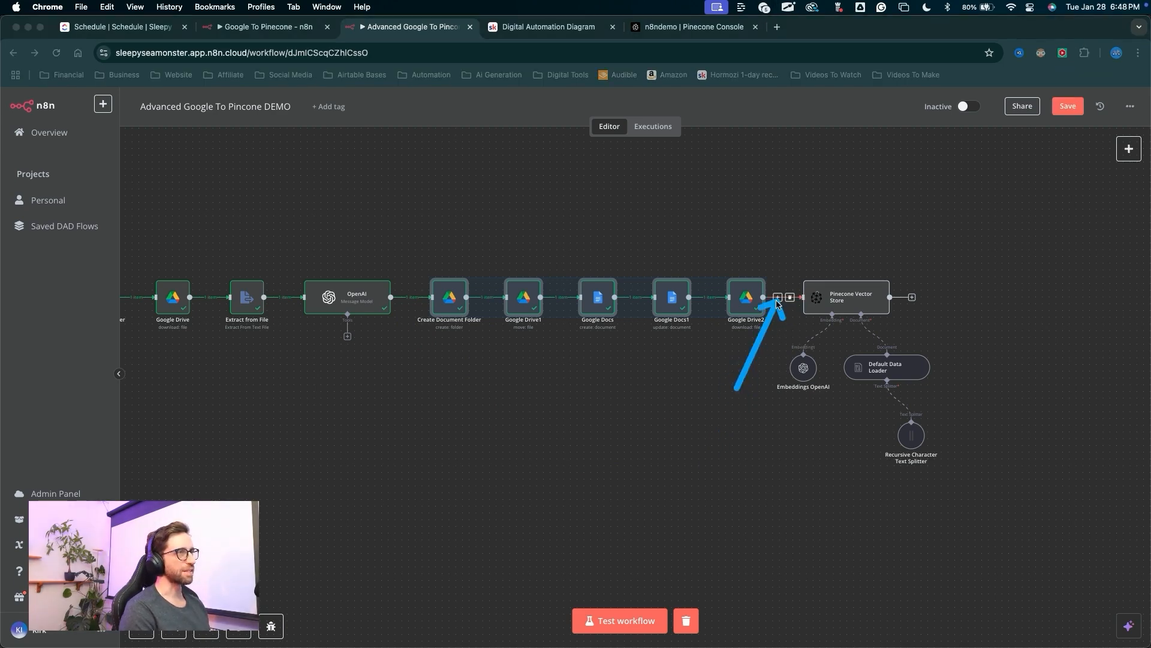
key(Escape)
scroll(782, 302, up, 5)
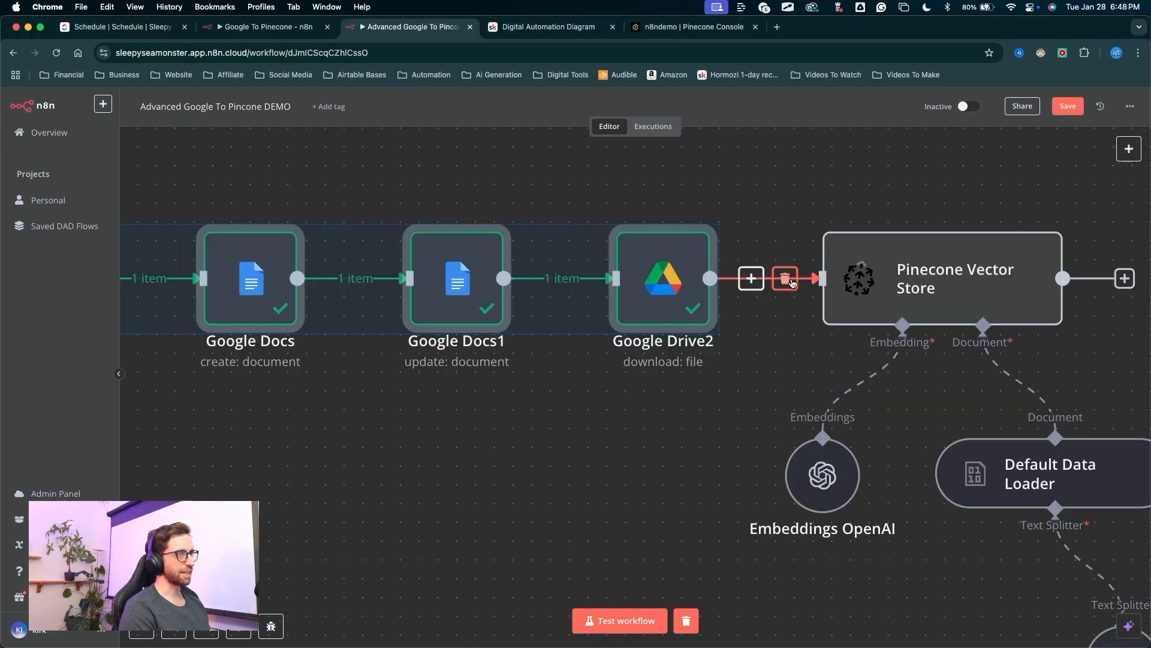
drag(753, 395, 781, 293)
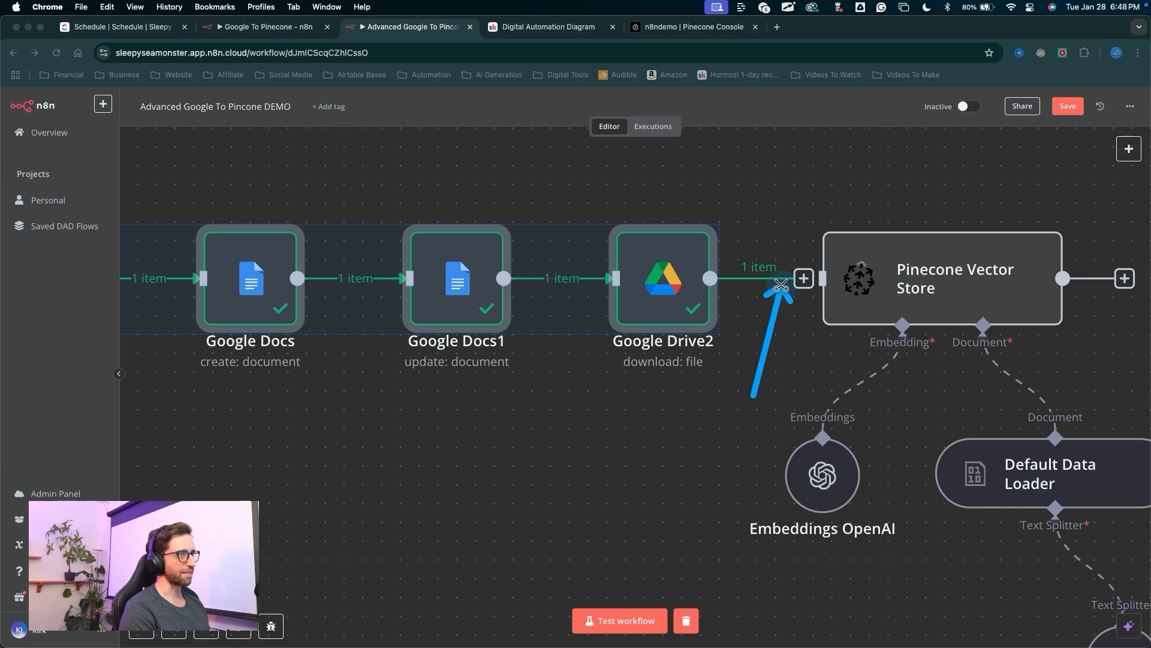
key(Escape)
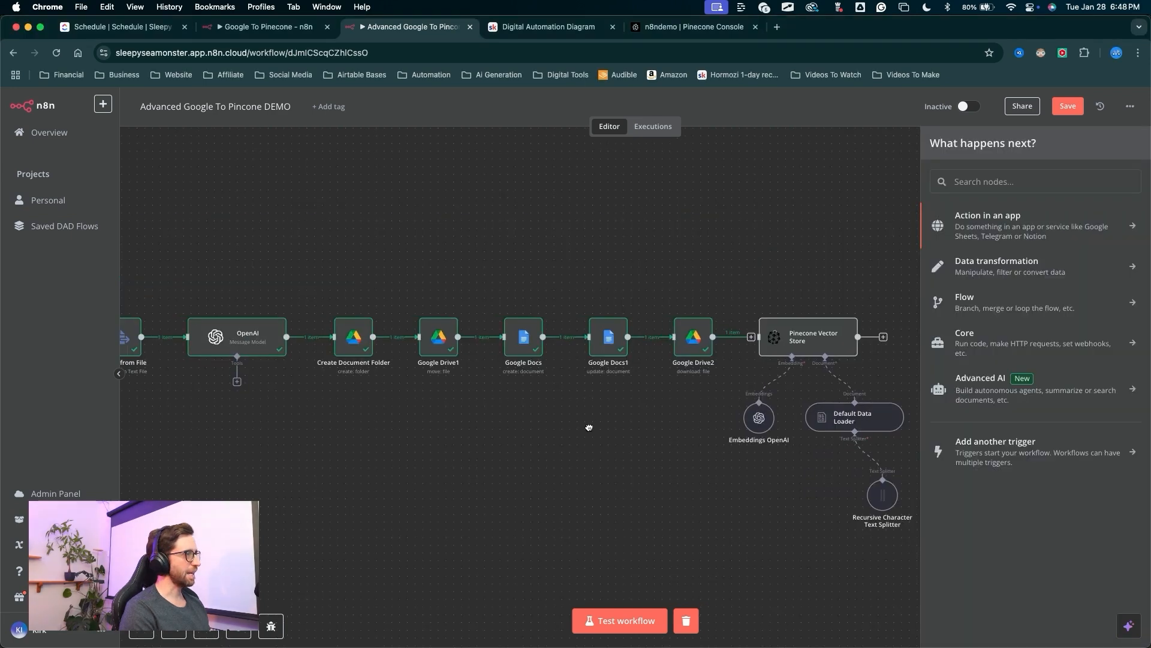
Move the five nodes from Create Document Folder to Google Drive2 upward, and place the Pinecone Vector Store with its sub-nodes beneath them near OpenAI
drag(588, 426, 604, 423)
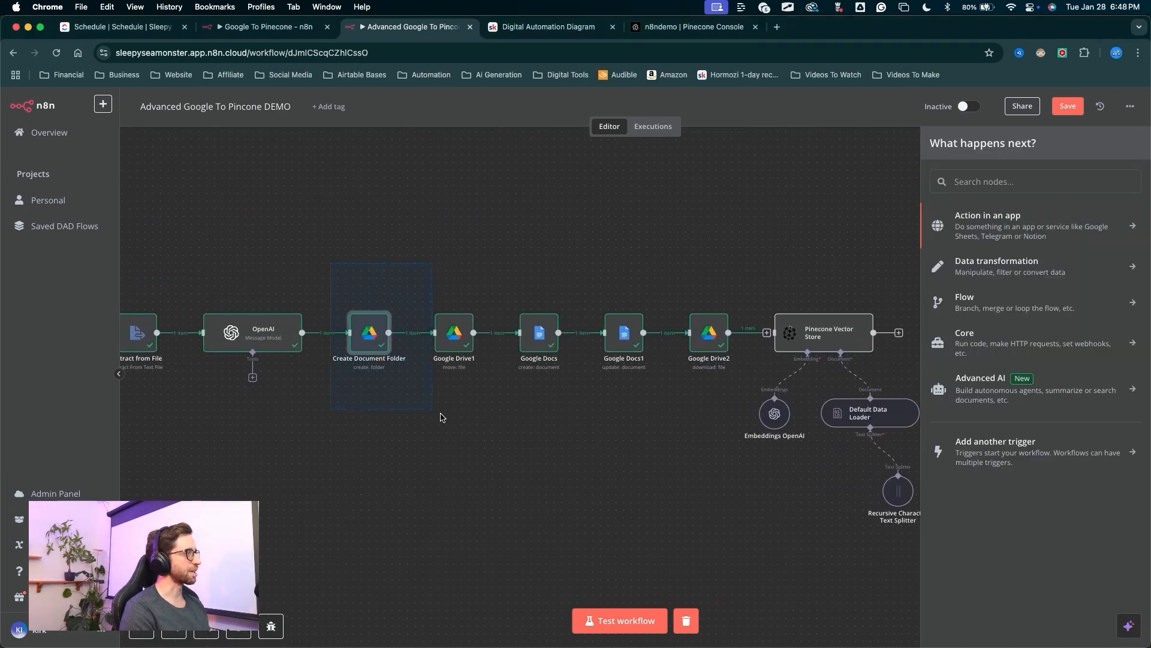
drag(441, 418, 722, 399)
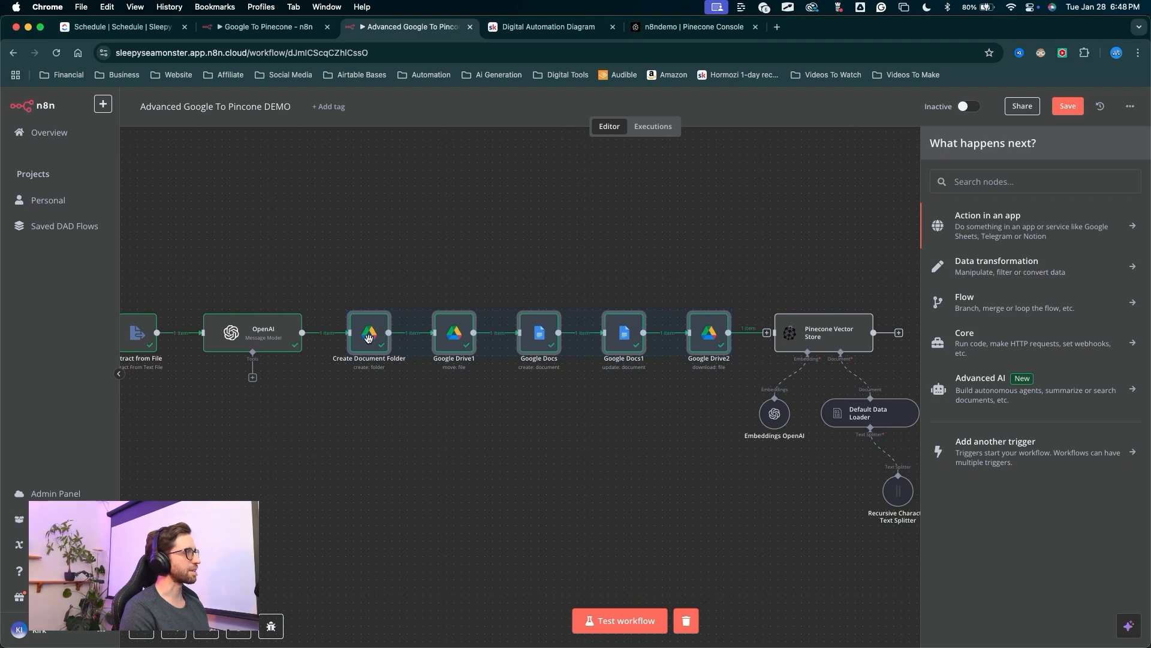
drag(368, 338, 375, 271)
drag(697, 289, 900, 532)
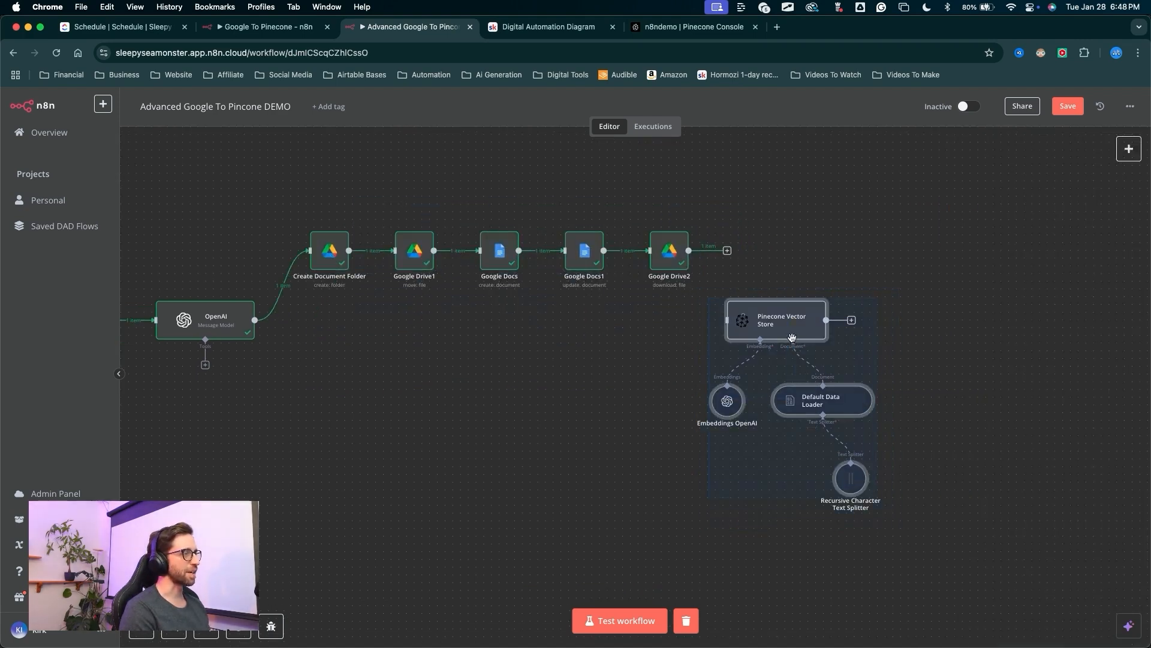
drag(791, 337, 372, 368)
Connect the OpenAI node's output to the Pinecone Vector Store as a second branch
drag(274, 521, 251, 377)
drag(270, 487, 241, 330)
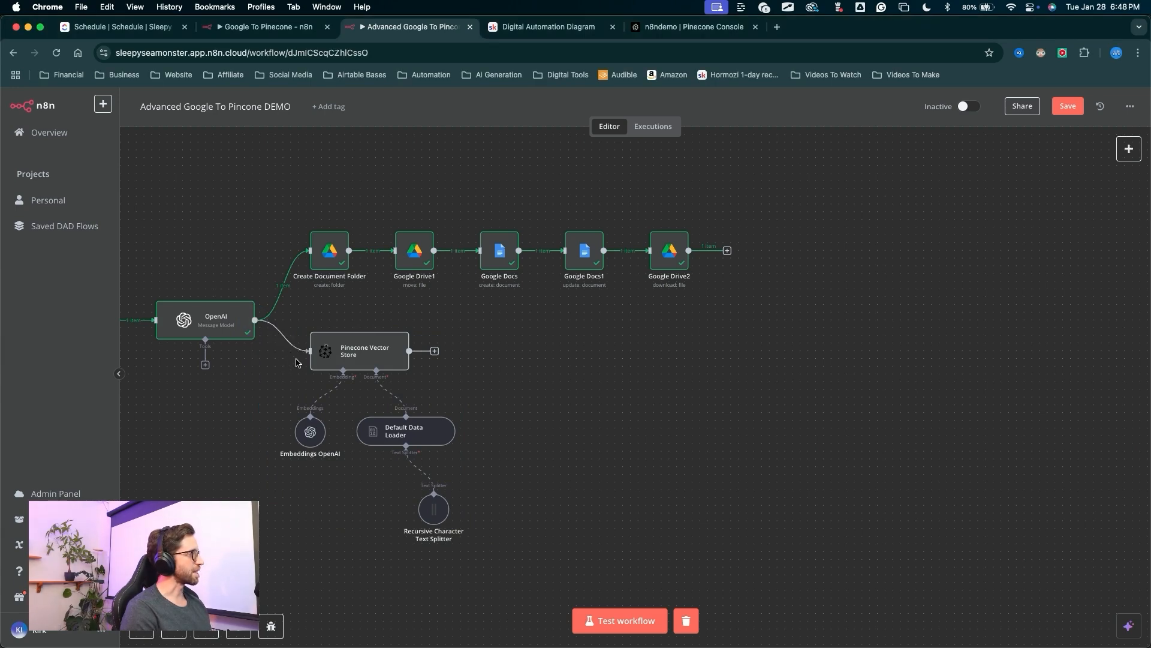
scroll(311, 351, up, 5)
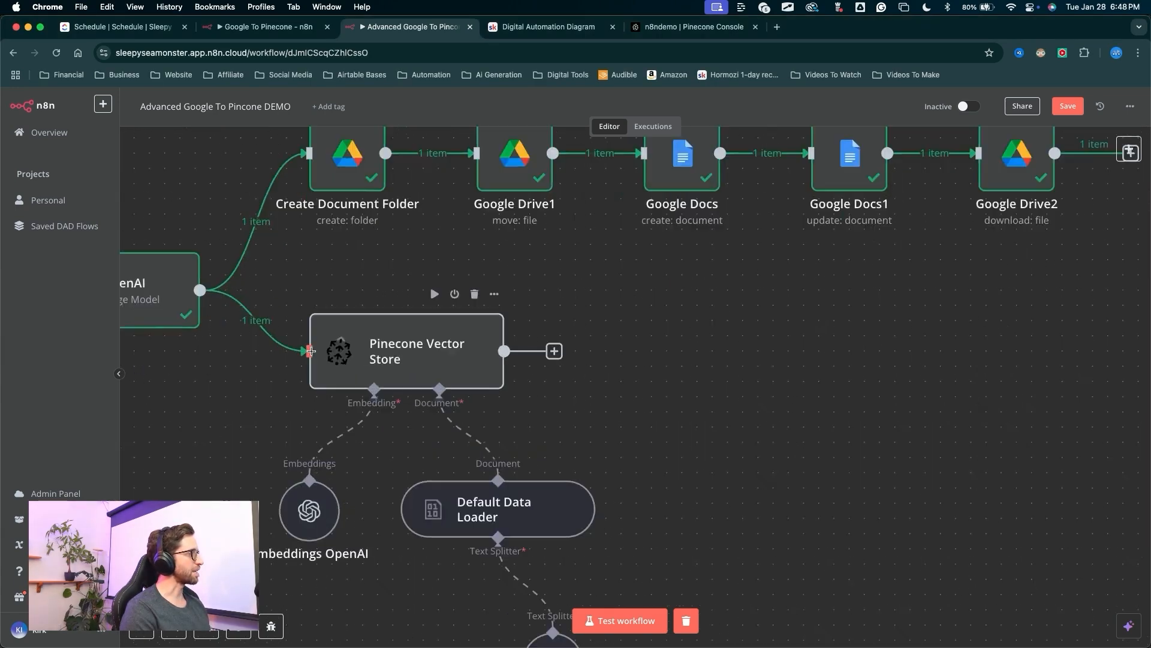
scroll(418, 383, down, 4)
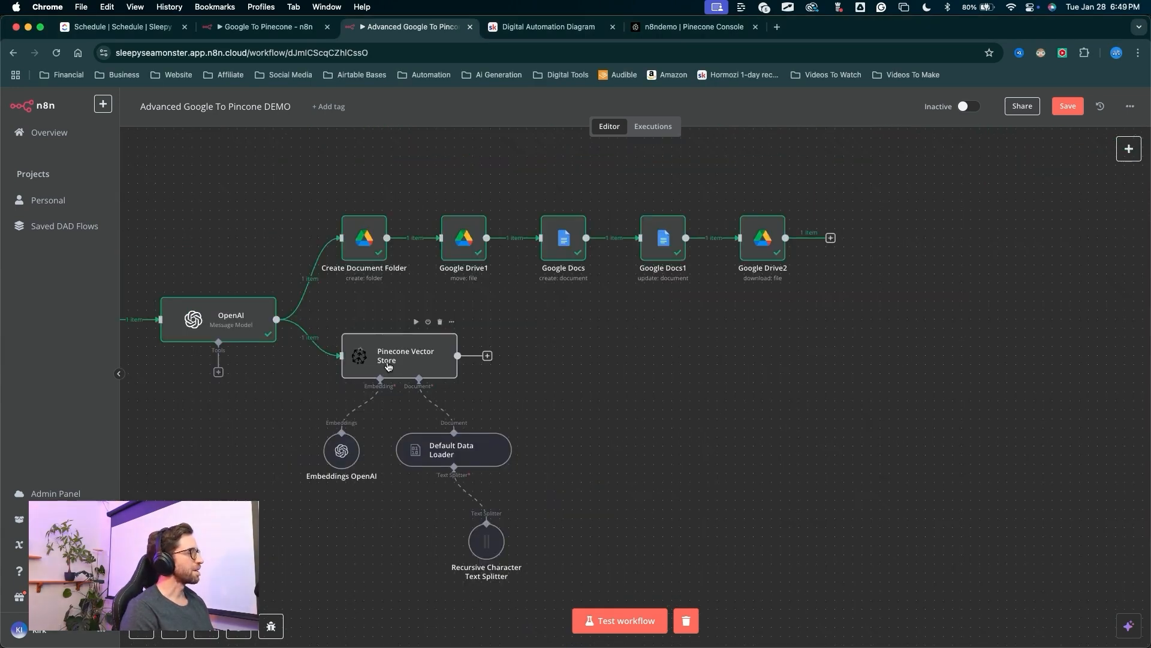
scroll(513, 379, left, 5)
mouse_move(403, 545)
mouse_down()
mouse_move(563, 368)
mouse_move(490, 316)
mouse_move(460, 328)
mouse_up()
key(Escape)
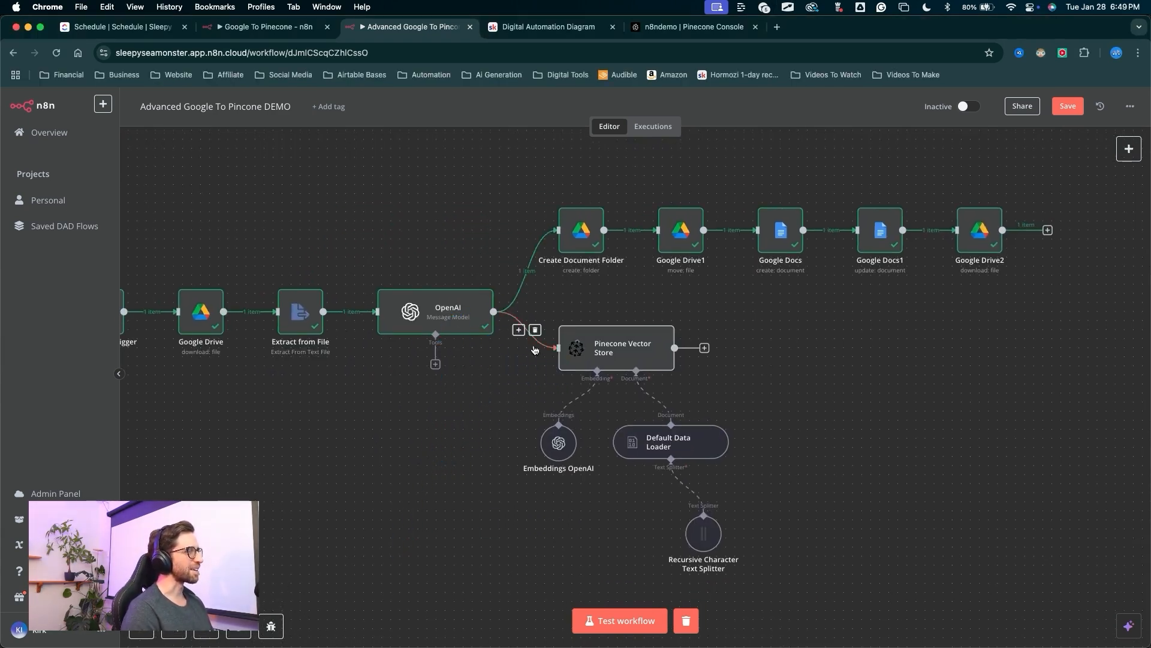
scroll(535, 350, right, 2)
mouse_move(385, 497)
mouse_down()
mouse_move(465, 307)
mouse_move(573, 256)
mouse_move(904, 237)
mouse_move(822, 240)
mouse_move(813, 257)
mouse_move(816, 244)
mouse_move(480, 381)
mouse_move(719, 319)
mouse_move(816, 250)
mouse_up()
key(Escape)
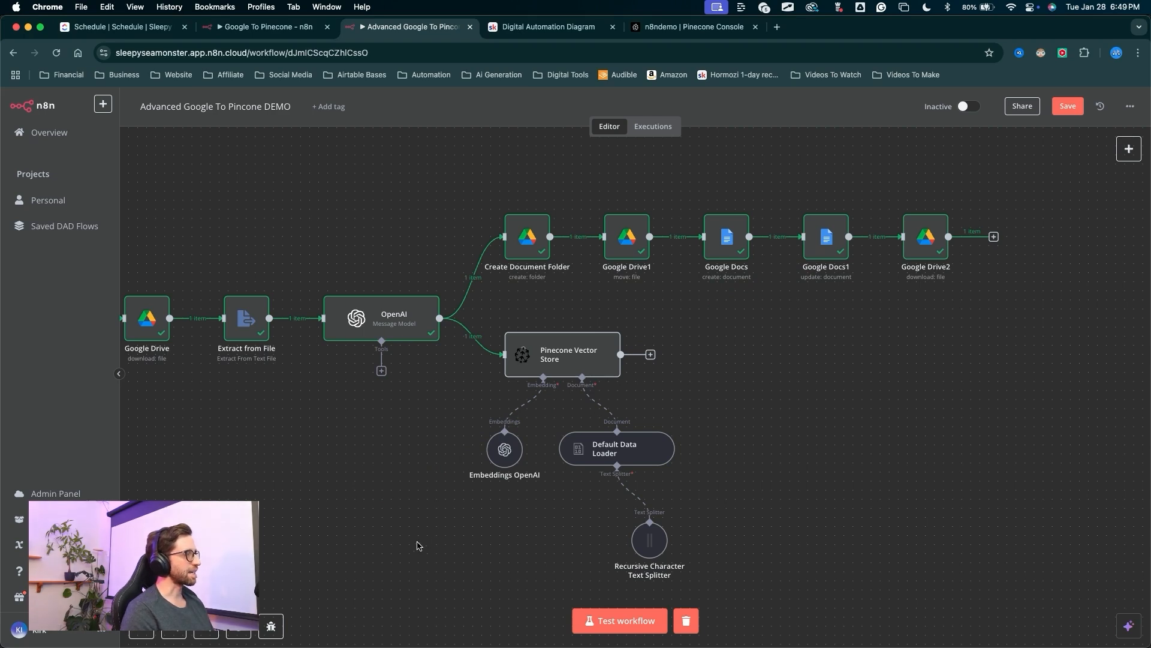
drag(328, 533, 506, 373)
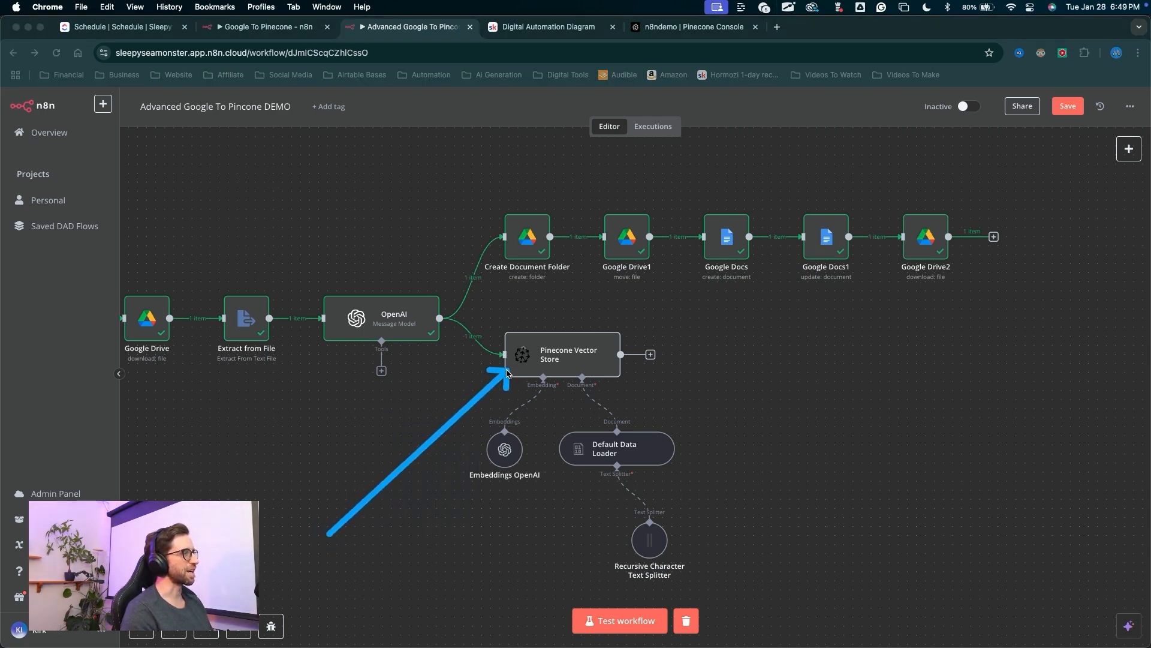
drag(907, 516, 930, 277)
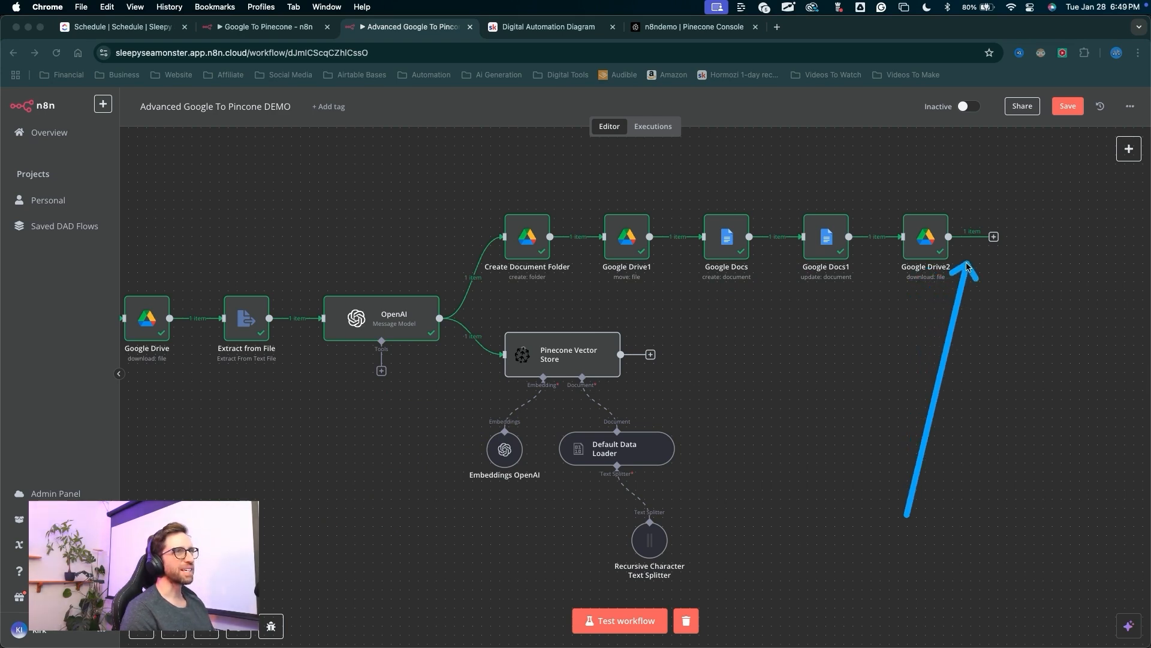
mouse_move(948, 236)
mouse_down()
mouse_move(1031, 191)
mouse_move(1060, 190)
mouse_up()
click(906, 316)
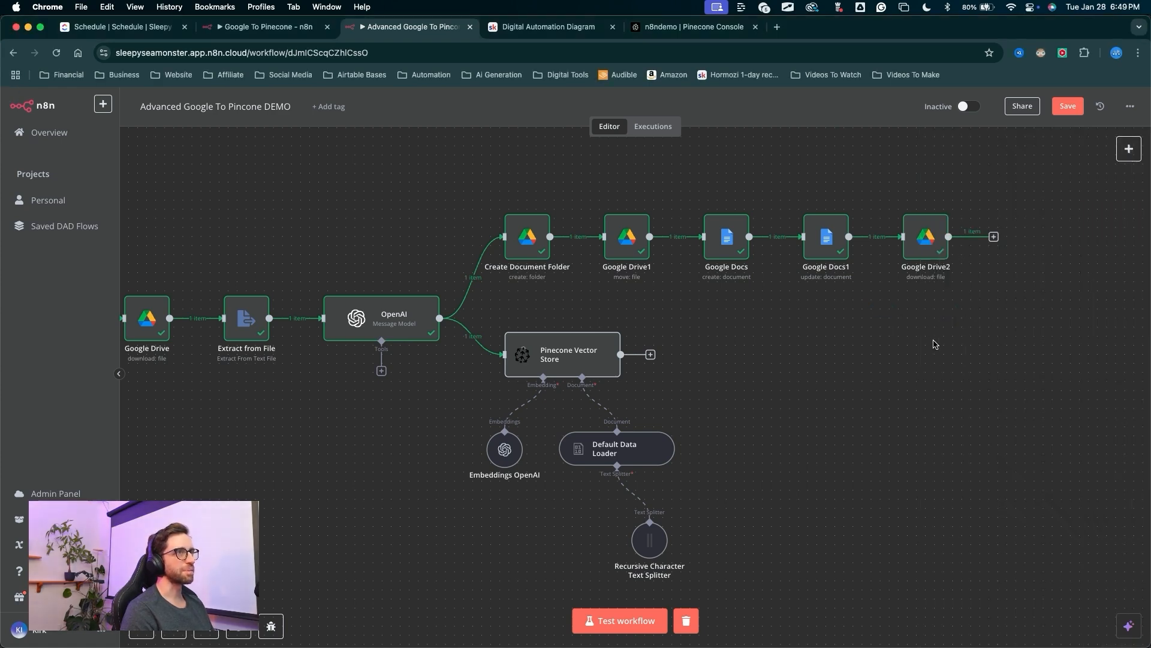
Search for an Airtable node to follow Google Drive2, look through its available actions, and return to the node list
drag(1023, 421, 996, 239)
click(993, 236)
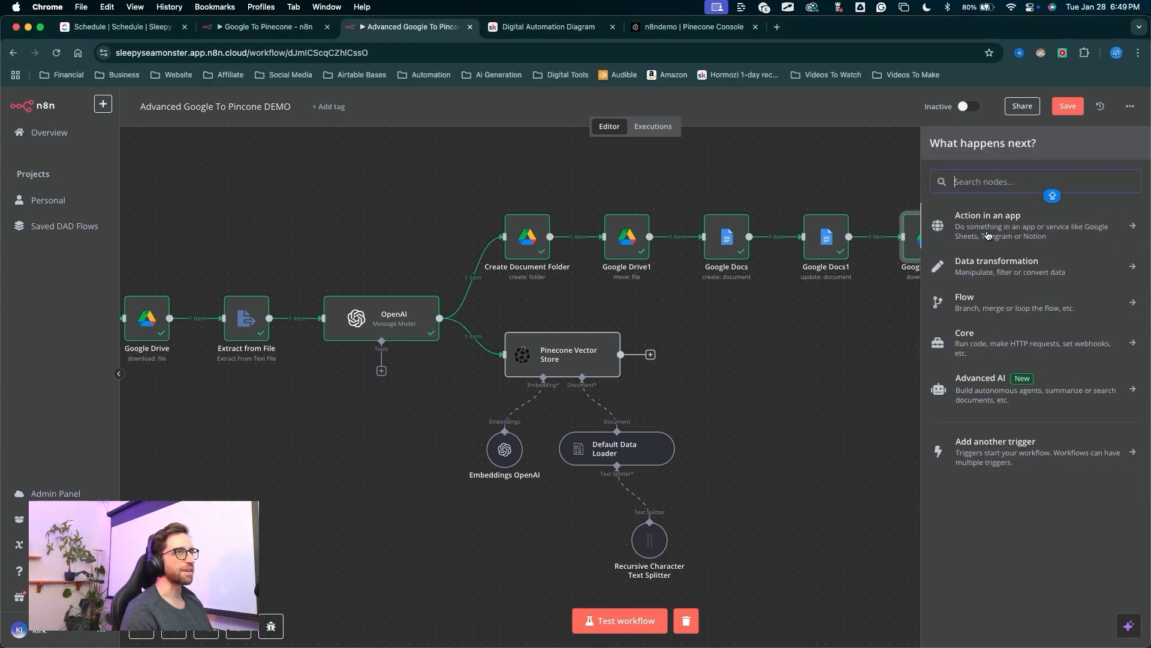
text(AIR)
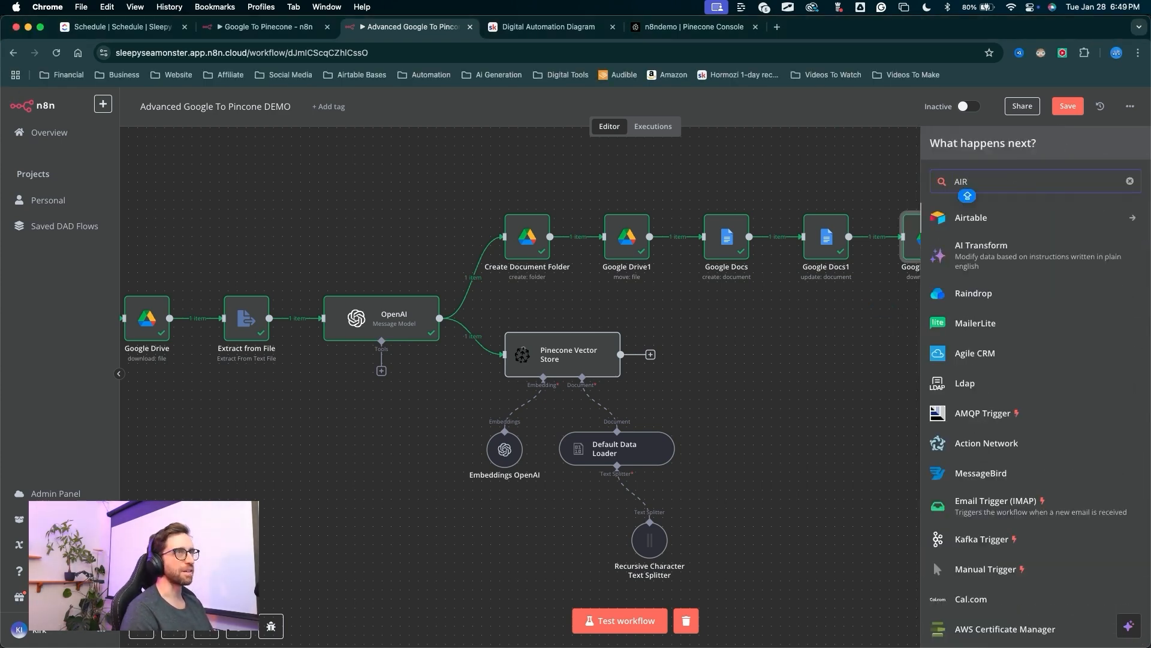
click(984, 221)
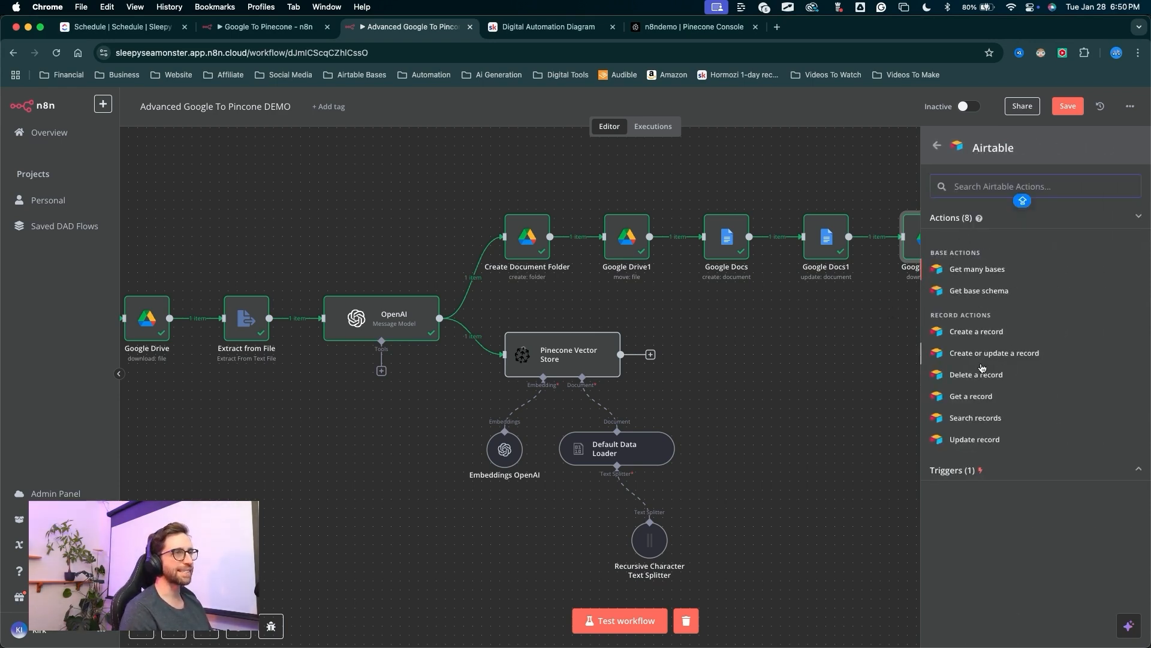
click(937, 146)
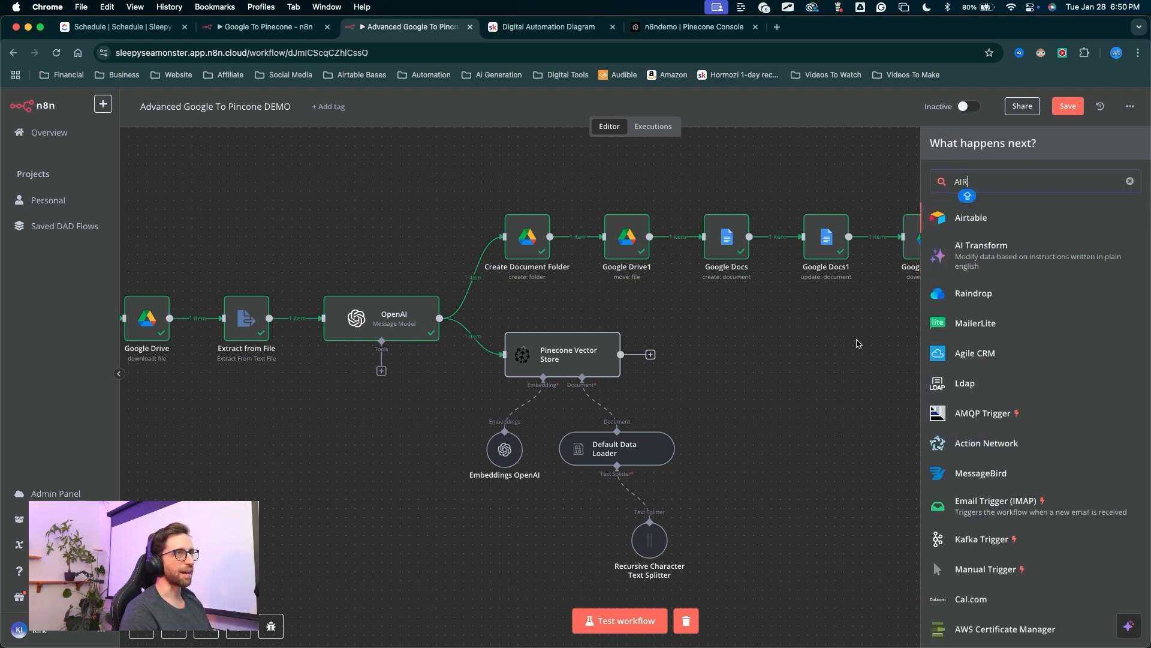
Abandon the node search, run the Pinecone Vector Store node on its own, and review its output chunks
click(1128, 182)
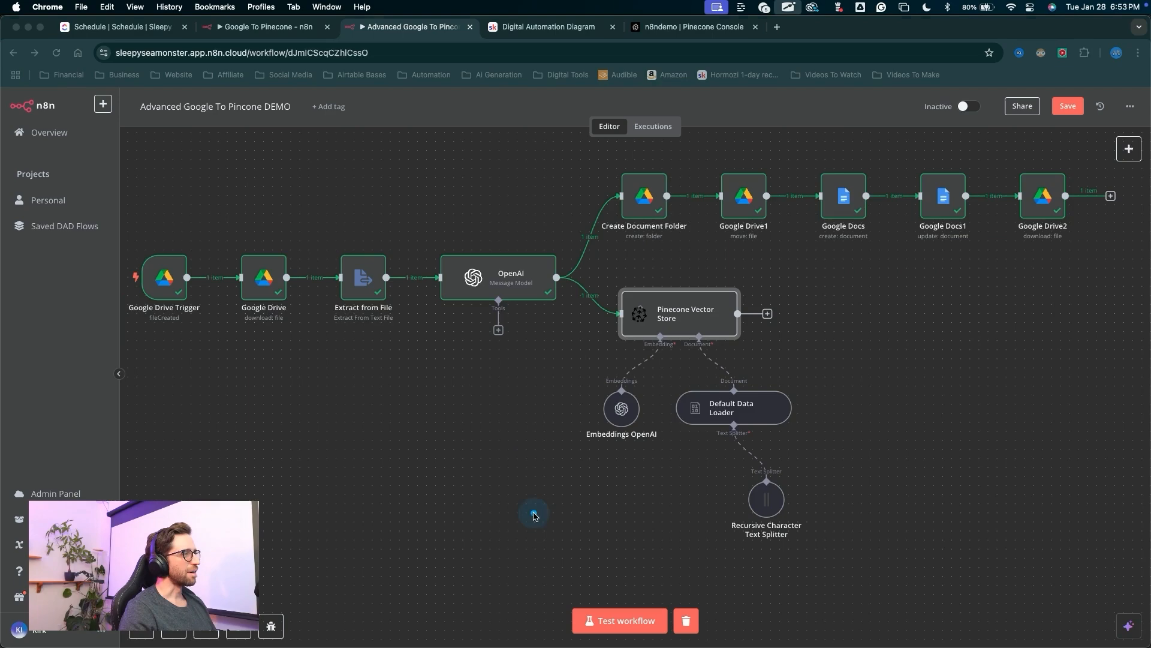
double_click(673, 322)
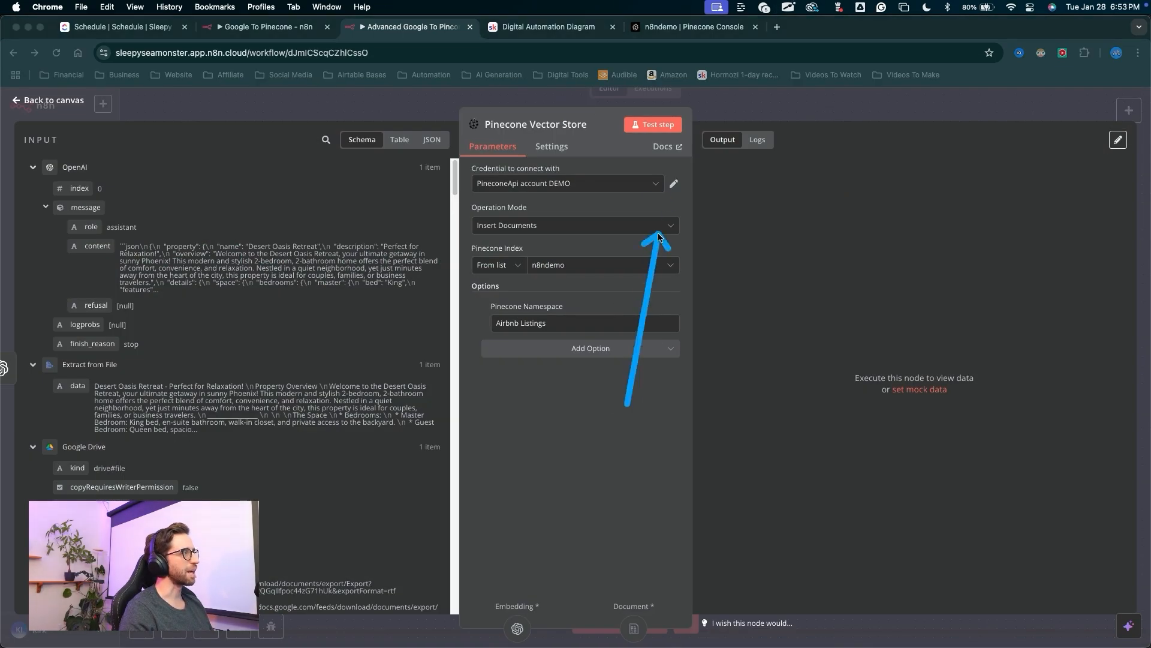
click(669, 126)
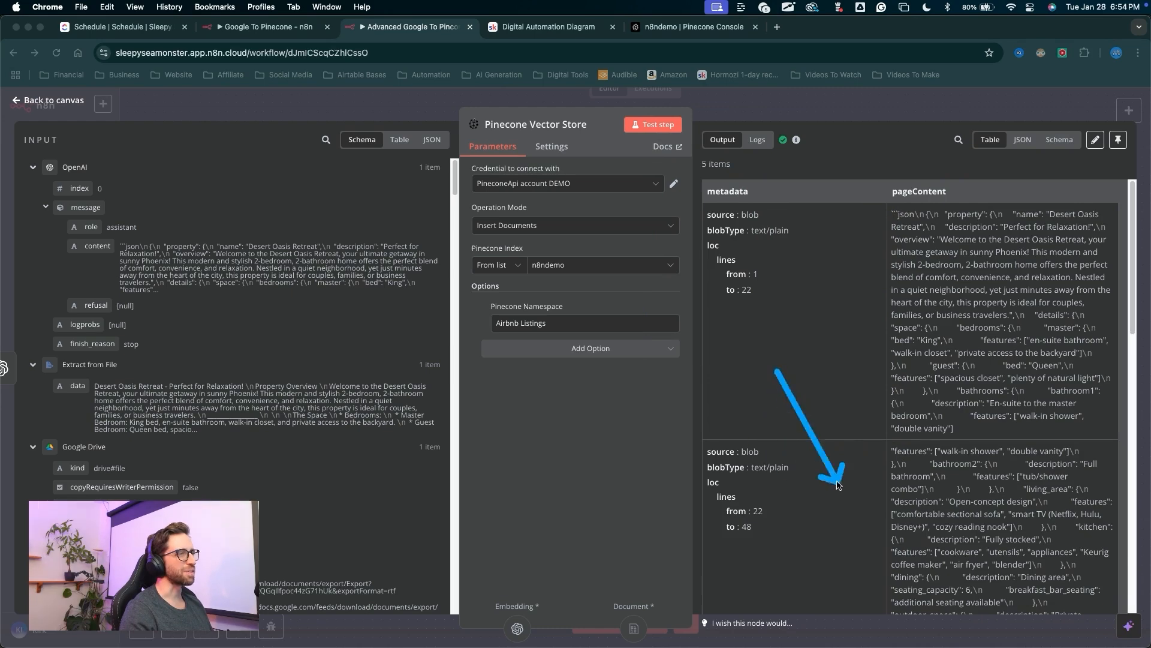
scroll(845, 430, down, 15)
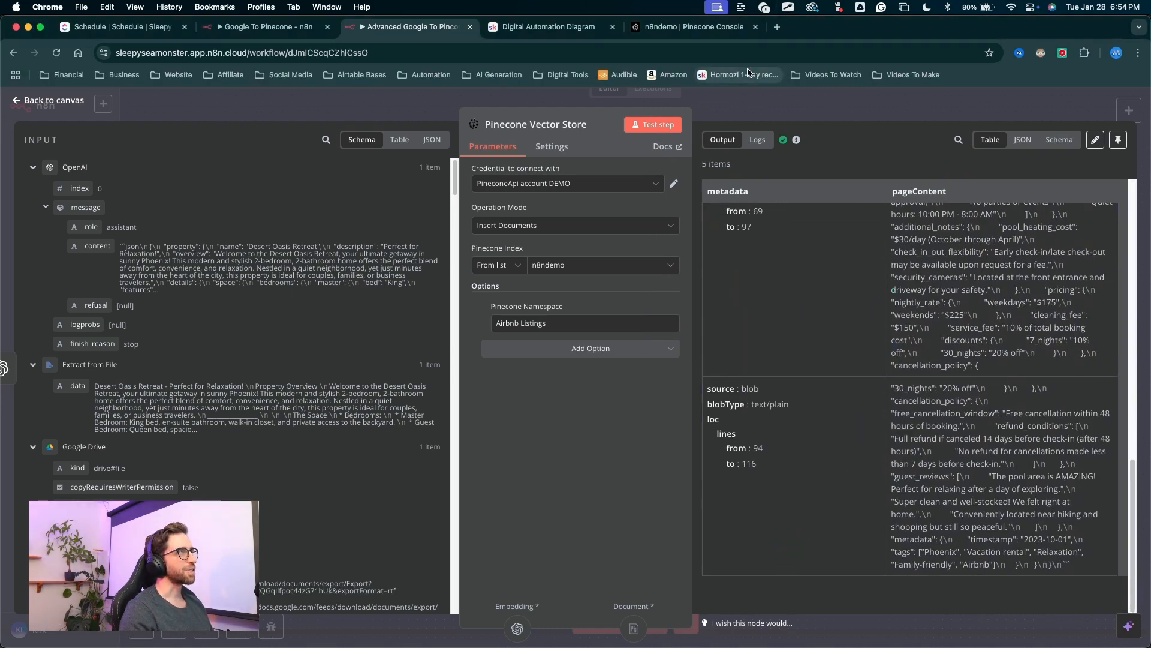
Compare the n8ndemo index's record count in the Pinecone console with the chunks in the n8n Pinecone Vector Store output
click(693, 27)
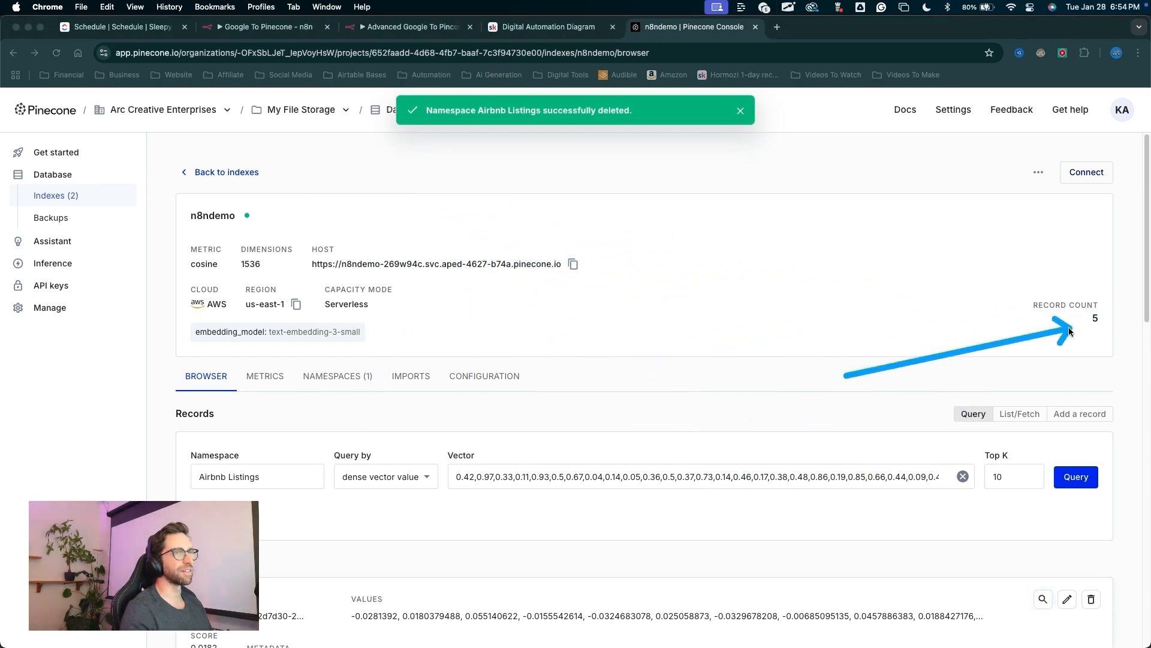
drag(1069, 328, 1077, 324)
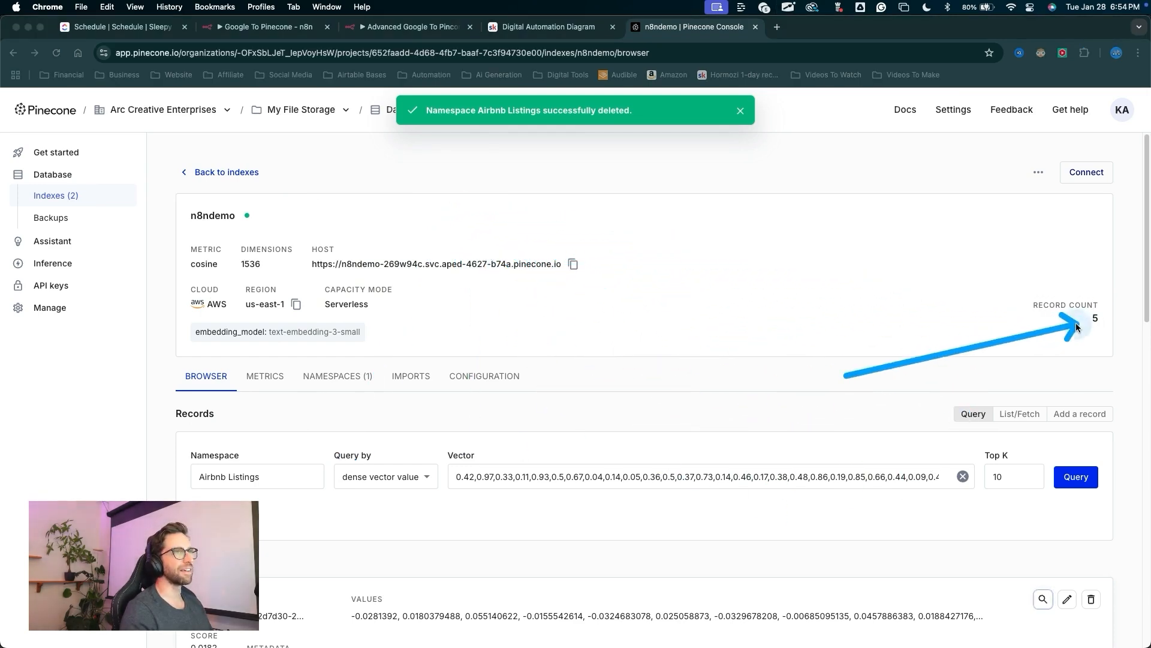
click(407, 33)
scroll(1020, 360, up, 2)
mouse_move(759, 410)
mouse_down()
mouse_move(1043, 326)
mouse_move(846, 221)
mouse_move(976, 329)
mouse_move(998, 288)
mouse_move(782, 320)
mouse_move(911, 283)
mouse_up()
key(Escape)
scroll(858, 427, down, 9)
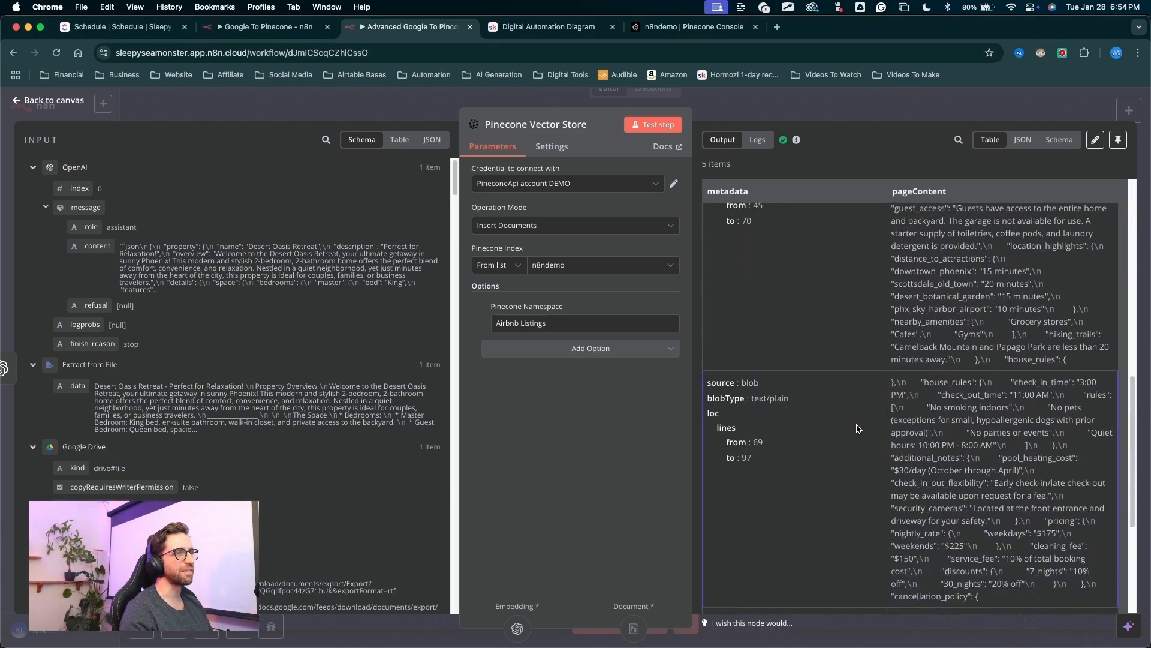
scroll(858, 427, down, 4)
mouse_move(802, 526)
mouse_down()
mouse_move(941, 441)
mouse_move(957, 394)
mouse_up()
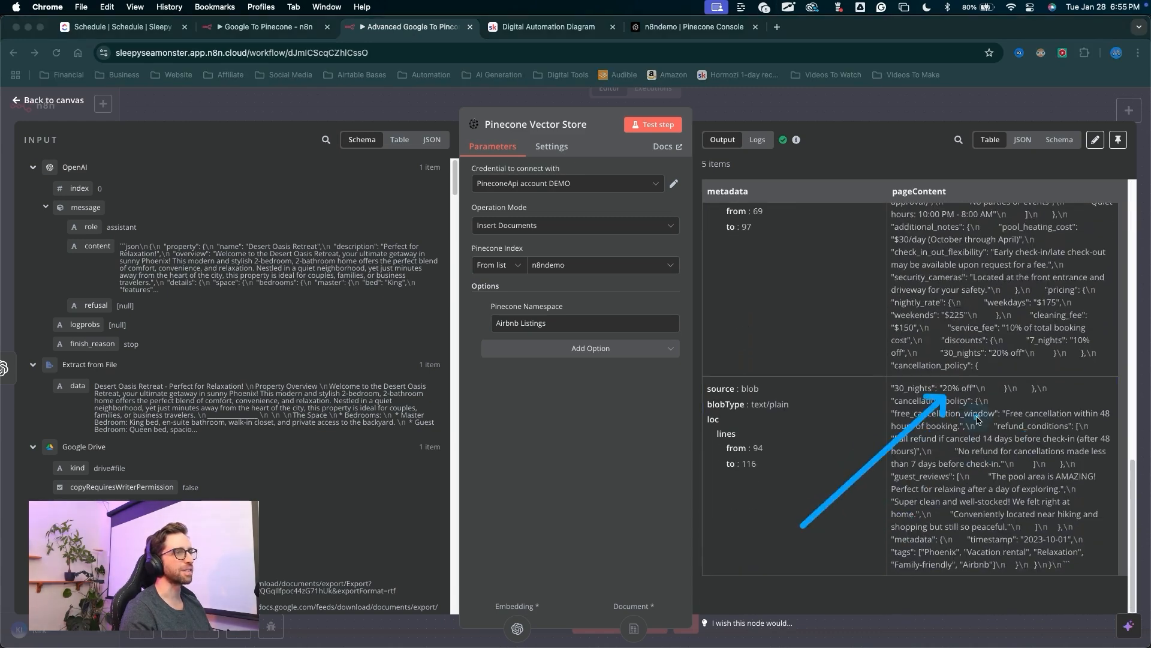
key(Escape)
Switch to the Pinecone console and check the number of records in the n8ndemo index's Airbnb Listings namespace
click(684, 30)
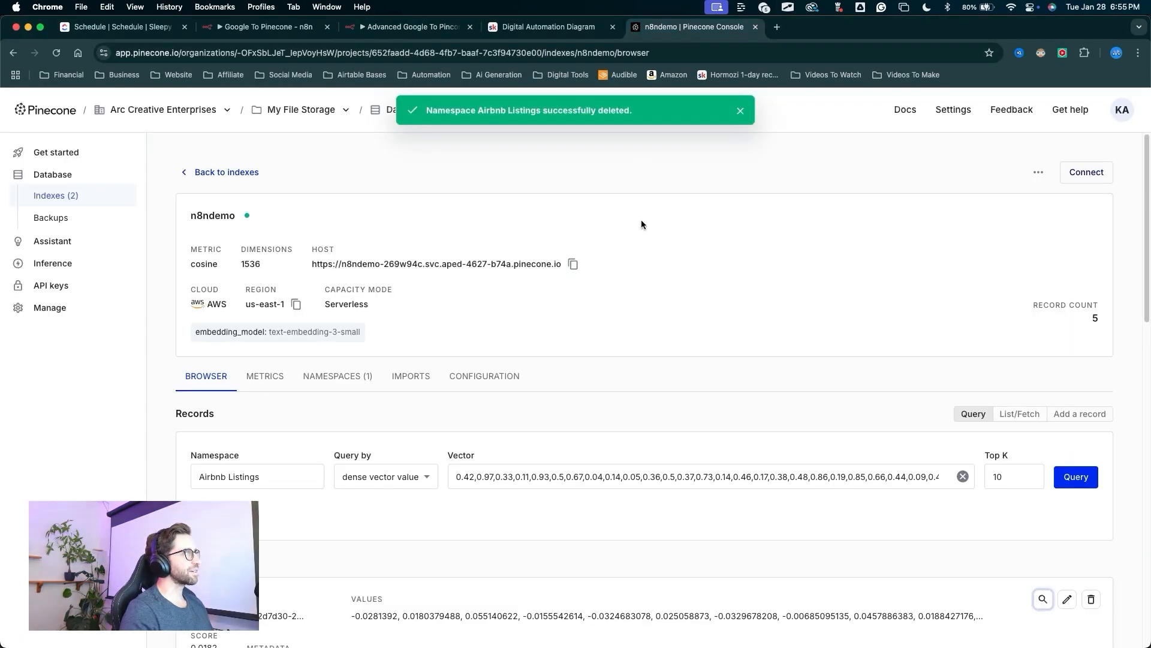
drag(474, 258, 352, 361)
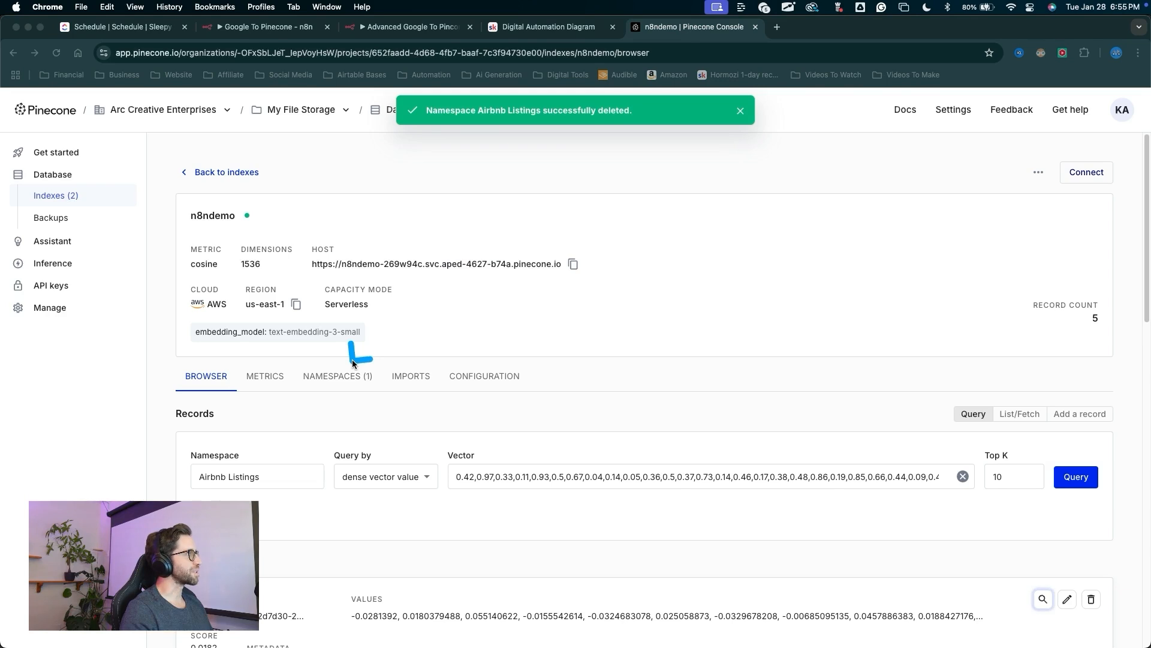
click(345, 375)
mouse_move(578, 540)
mouse_down()
mouse_move(271, 497)
mouse_move(543, 447)
mouse_move(826, 503)
mouse_move(889, 500)
mouse_up()
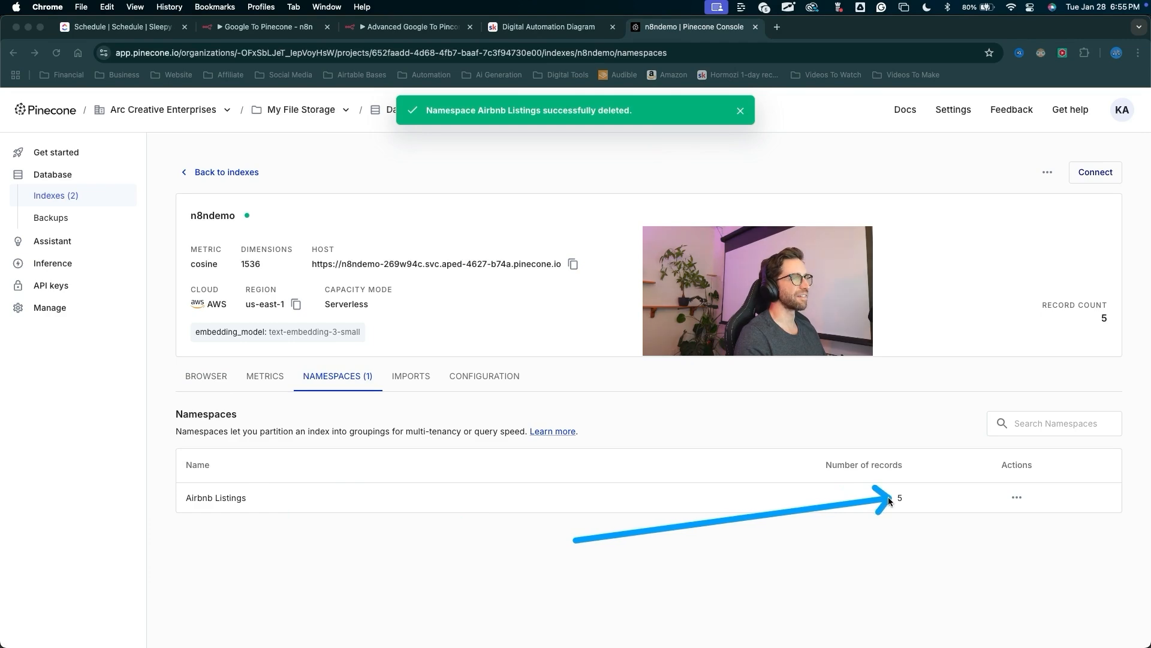
key(Escape)
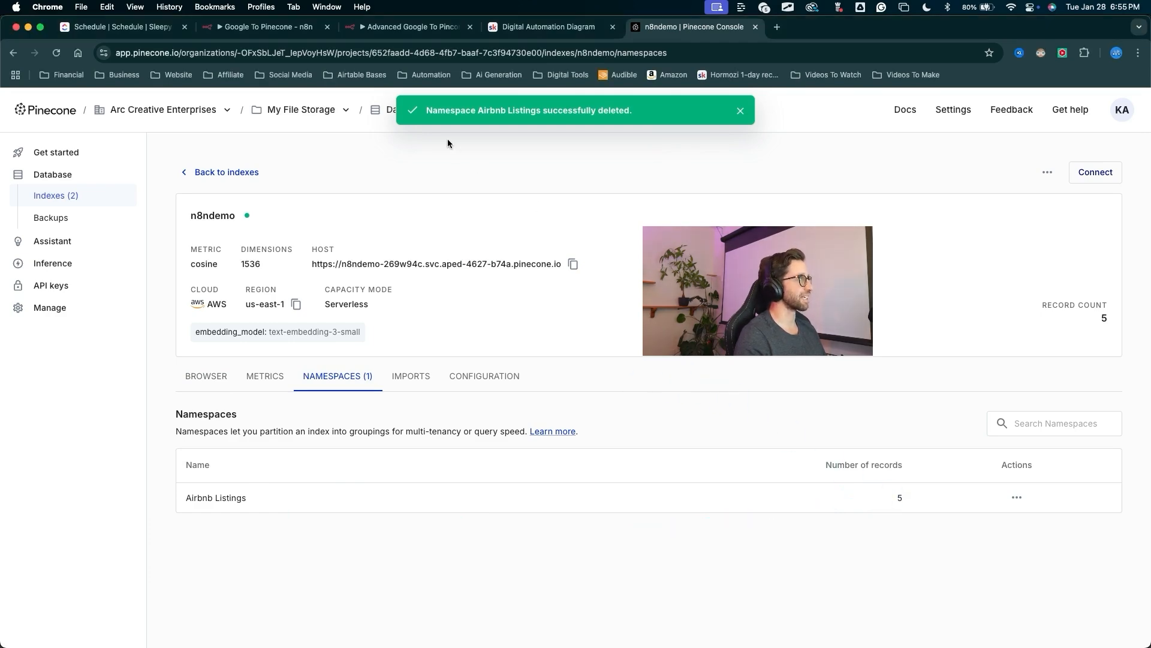
Back in n8n, view the Pinecone Vector Store output as a schema and return to the workflow canvas
click(422, 28)
drag(782, 378, 1048, 159)
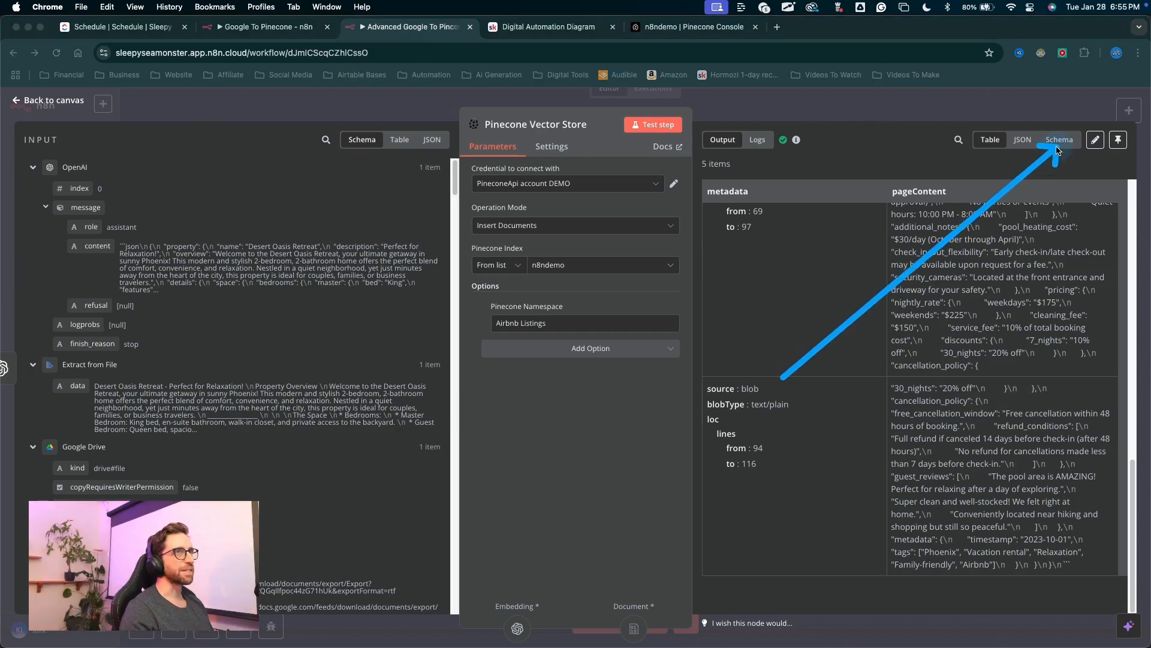
click(1057, 140)
mouse_move(902, 159)
mouse_down()
mouse_move(749, 303)
mouse_move(1014, 320)
mouse_up()
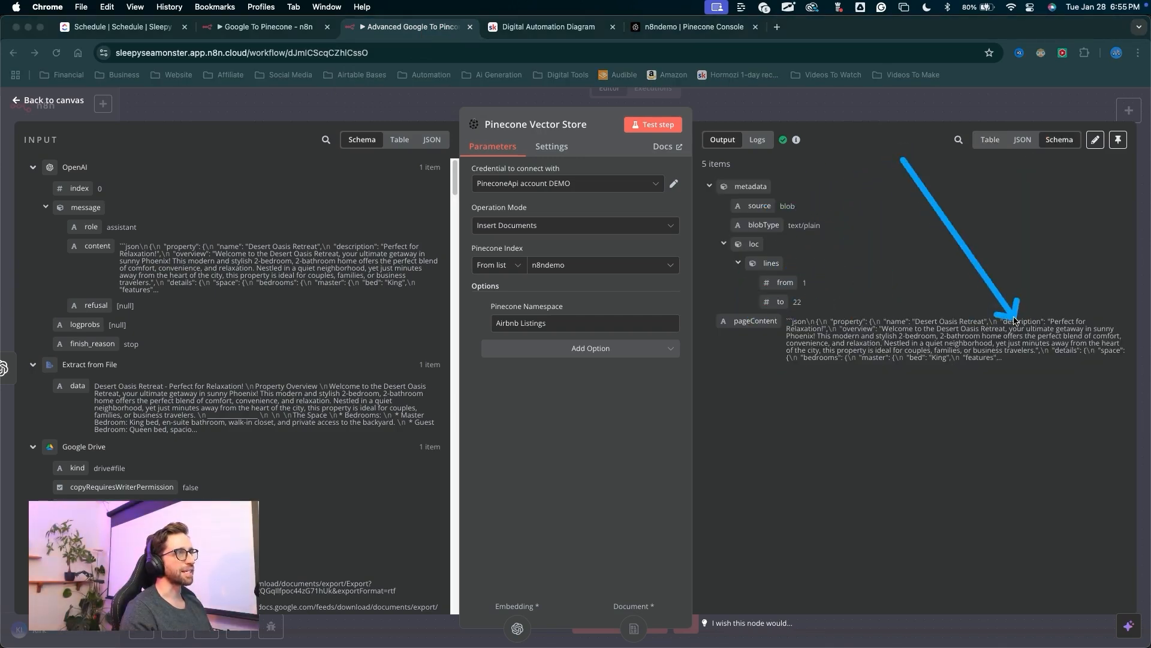
click(737, 114)
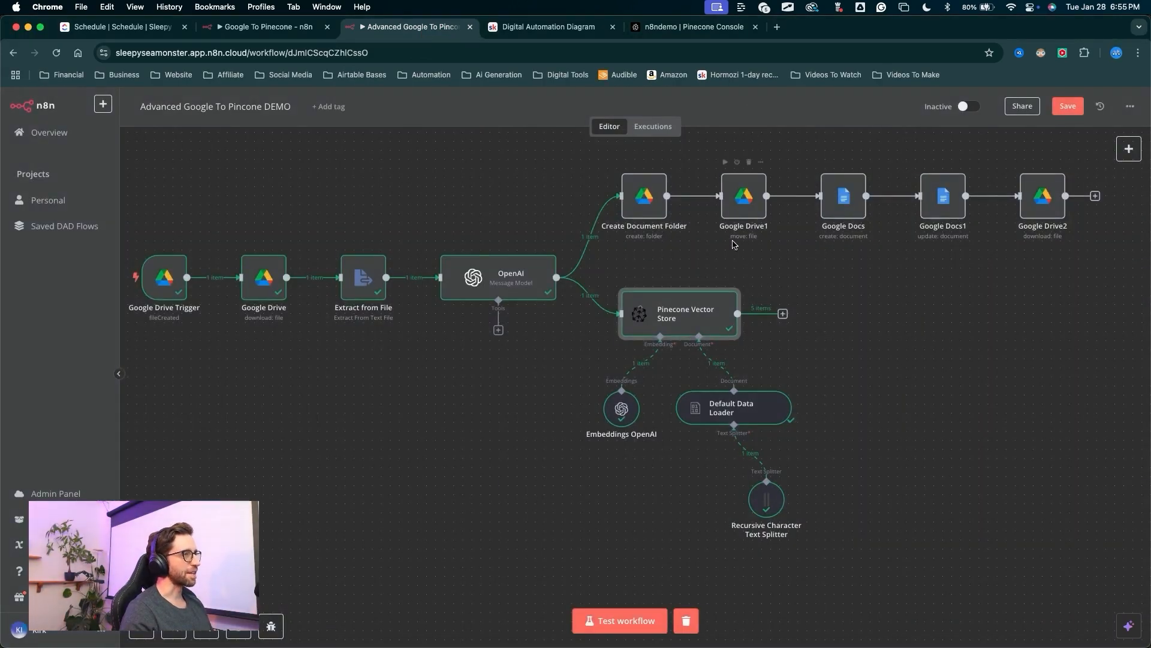
Place the chat trigger and AI Agent node group, with its Vector Store Tool and RAG chat DEMO store, beside the Pinecone Vector Store
scroll(733, 243, right, 10)
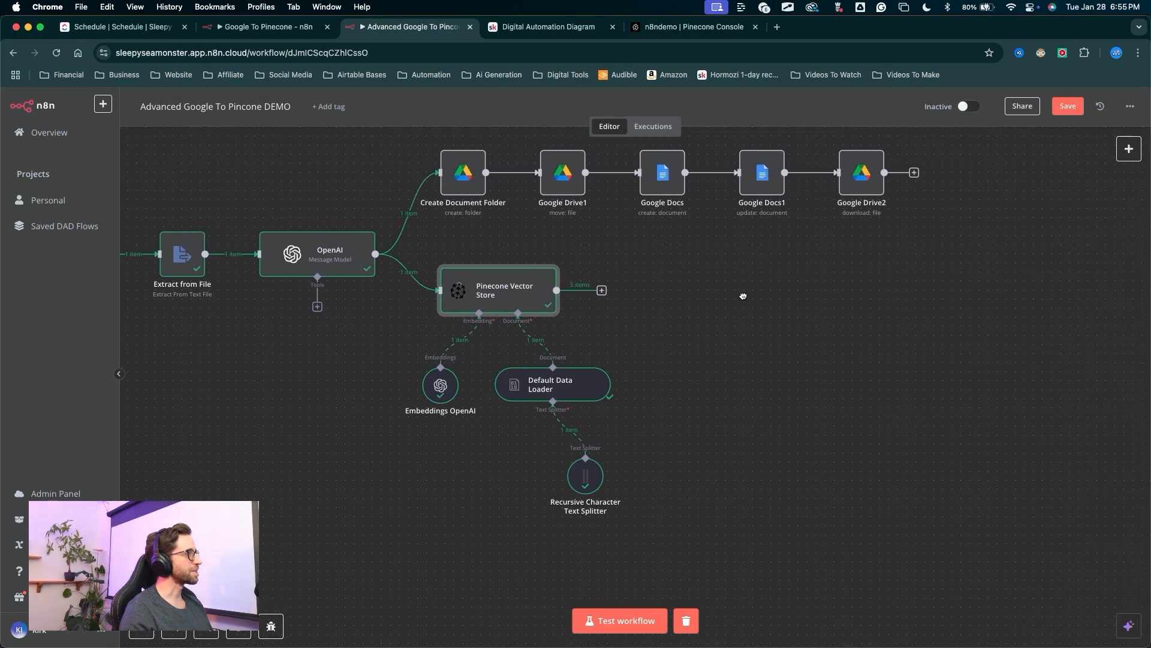
mouse_move(744, 296)
mouse_down()
mouse_move(635, 313)
mouse_move(612, 331)
mouse_move(552, 321)
mouse_up()
mouse_move(730, 338)
mouse_down()
mouse_move(482, 290)
mouse_move(506, 390)
mouse_move(480, 282)
mouse_move(278, 506)
mouse_up()
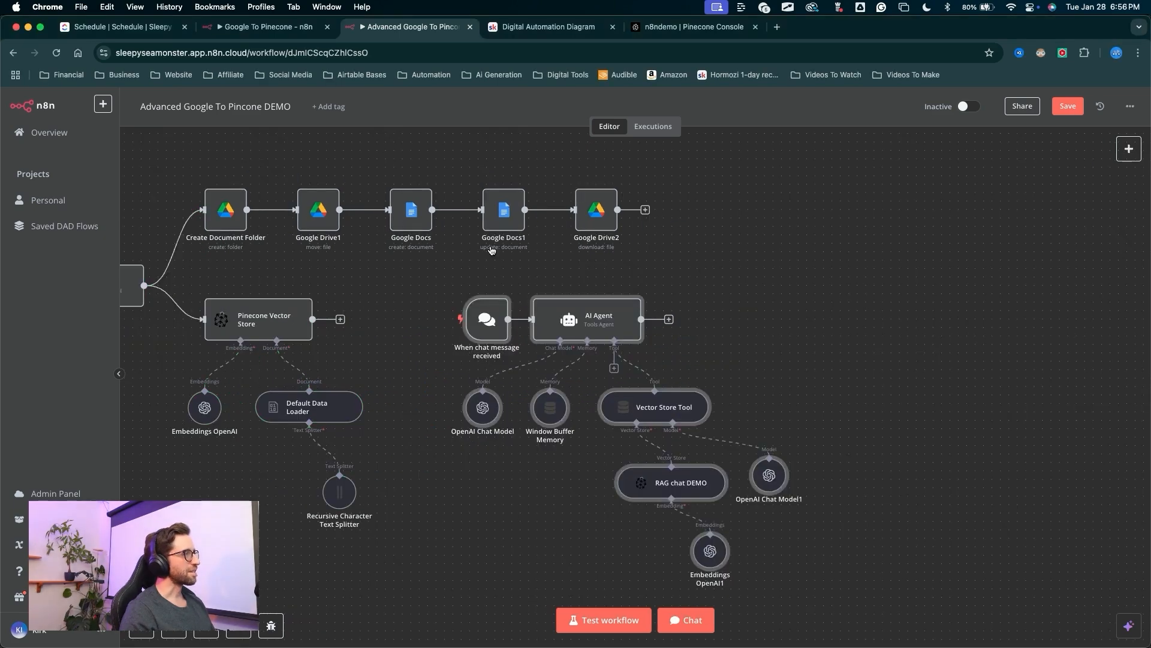
drag(489, 252, 546, 242)
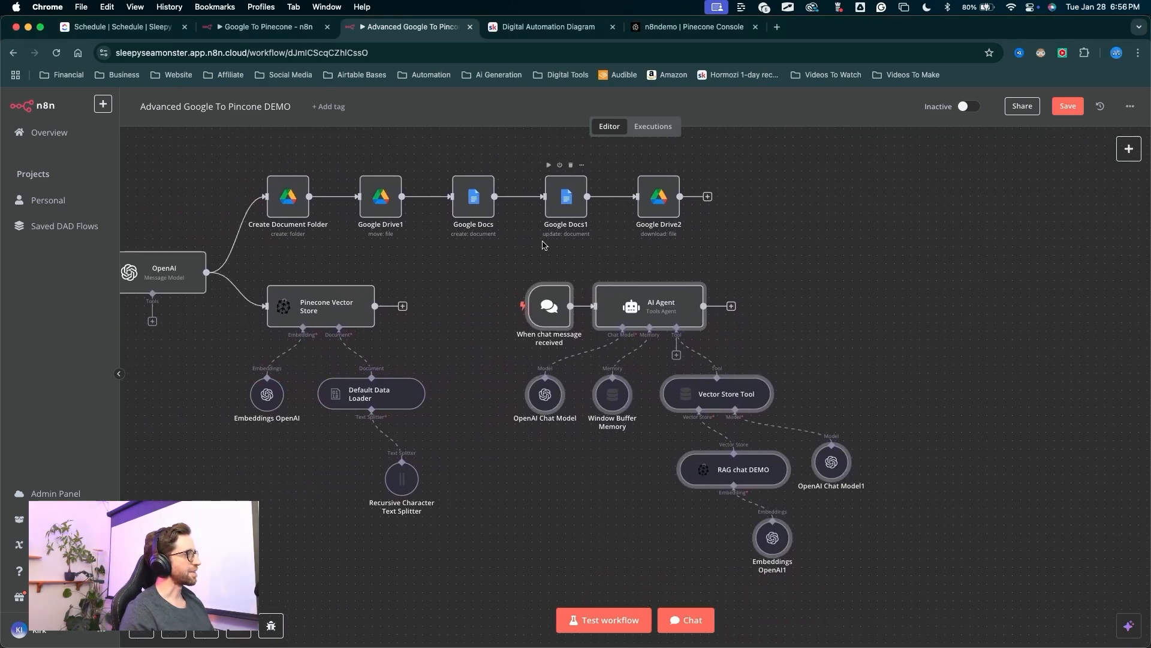
Look over the chat agent node group alongside the document storage and Pinecone insertion branches
mouse_move(417, 269)
mouse_down()
mouse_move(676, 496)
mouse_move(822, 386)
mouse_move(488, 384)
mouse_move(610, 341)
mouse_move(759, 422)
mouse_up()
key(Escape)
mouse_move(817, 314)
mouse_down()
mouse_move(753, 324)
mouse_move(860, 335)
mouse_up()
mouse_move(429, 525)
mouse_down()
mouse_move(504, 200)
mouse_move(467, 318)
mouse_up()
key(Escape)
drag(956, 297, 900, 299)
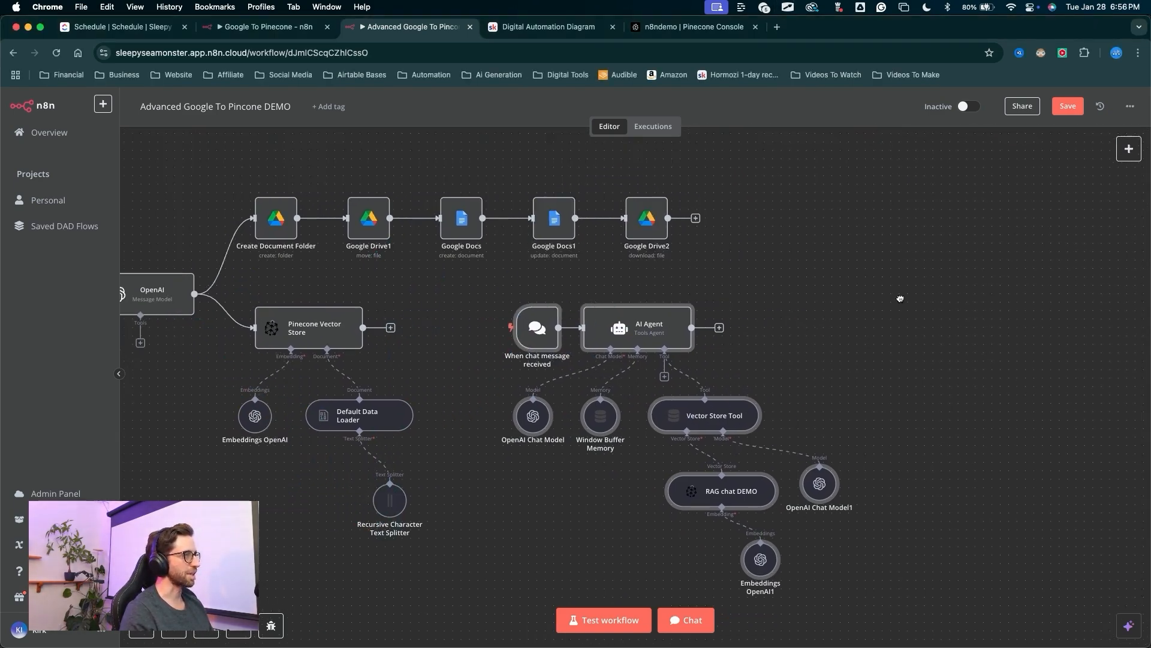
Open the workflow's chat, ask the agent "HOwmuch is this airbnb?", and read the reply
drag(642, 451, 680, 594)
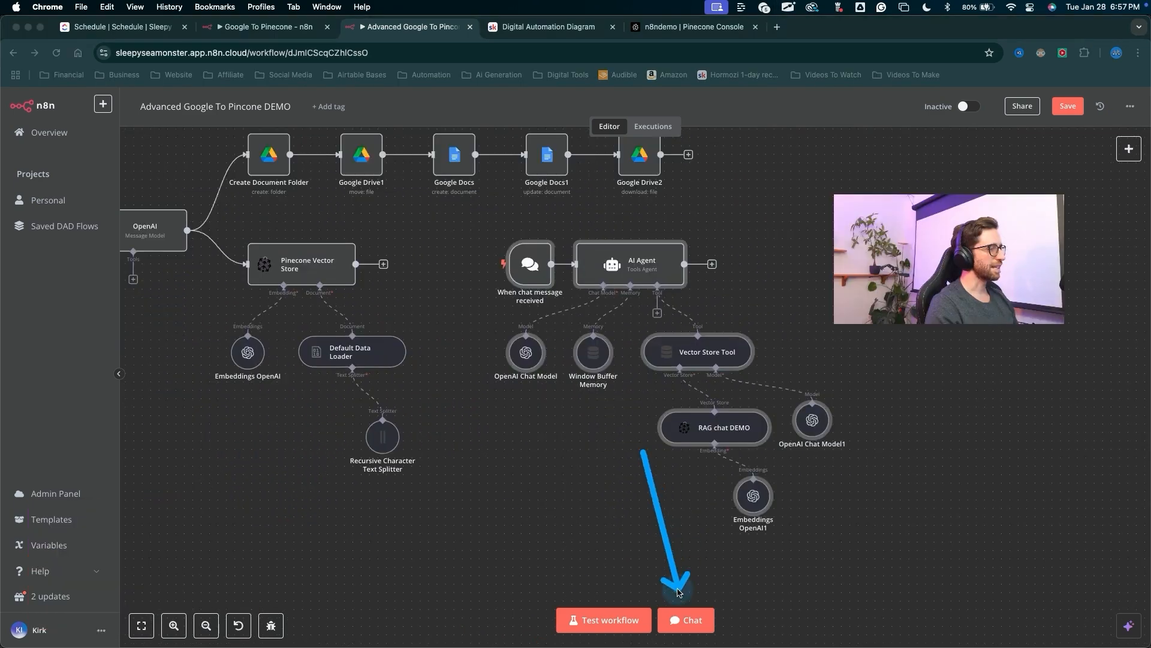
key(Escape)
click(678, 615)
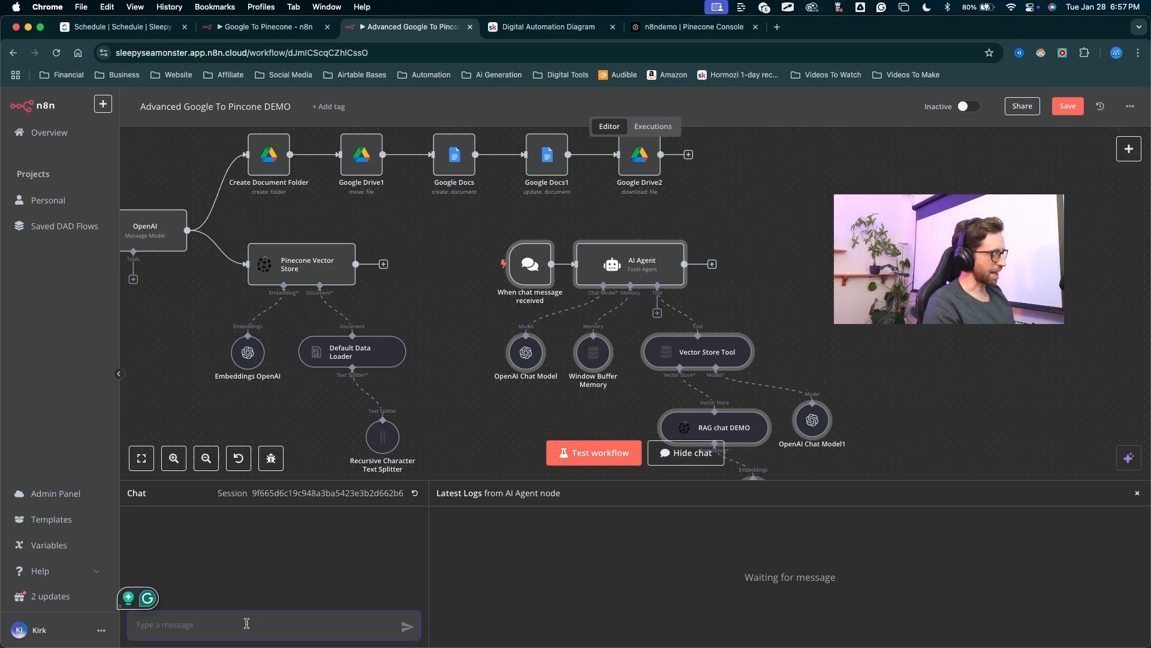
text(HOwmuch is this airbnb?)
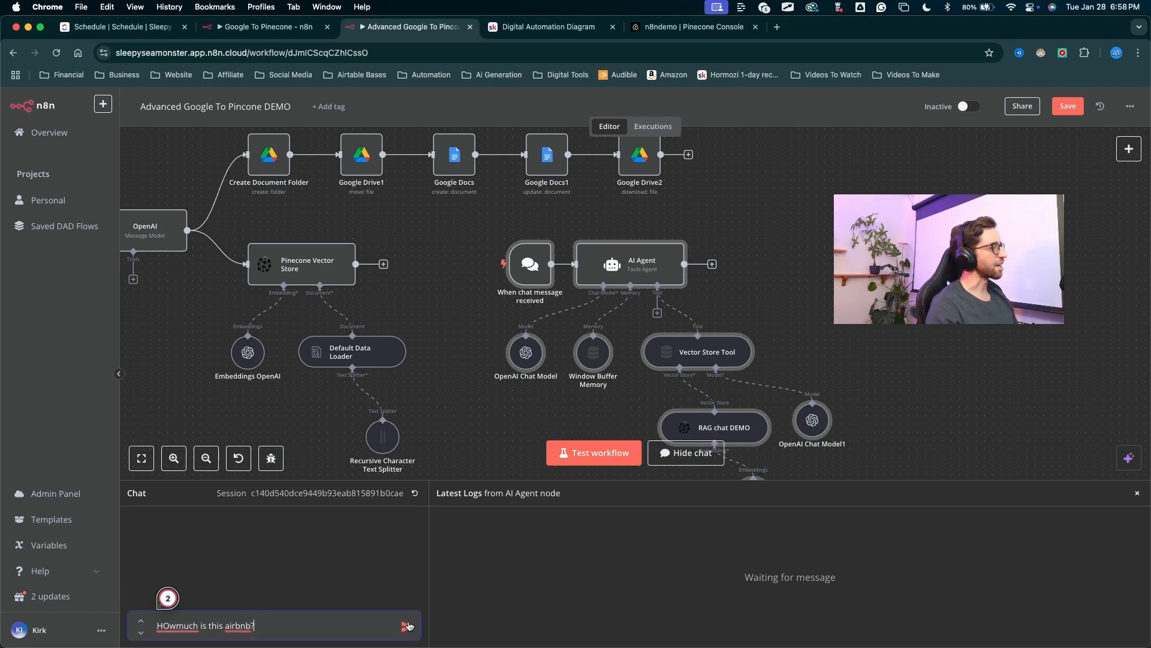
click(408, 626)
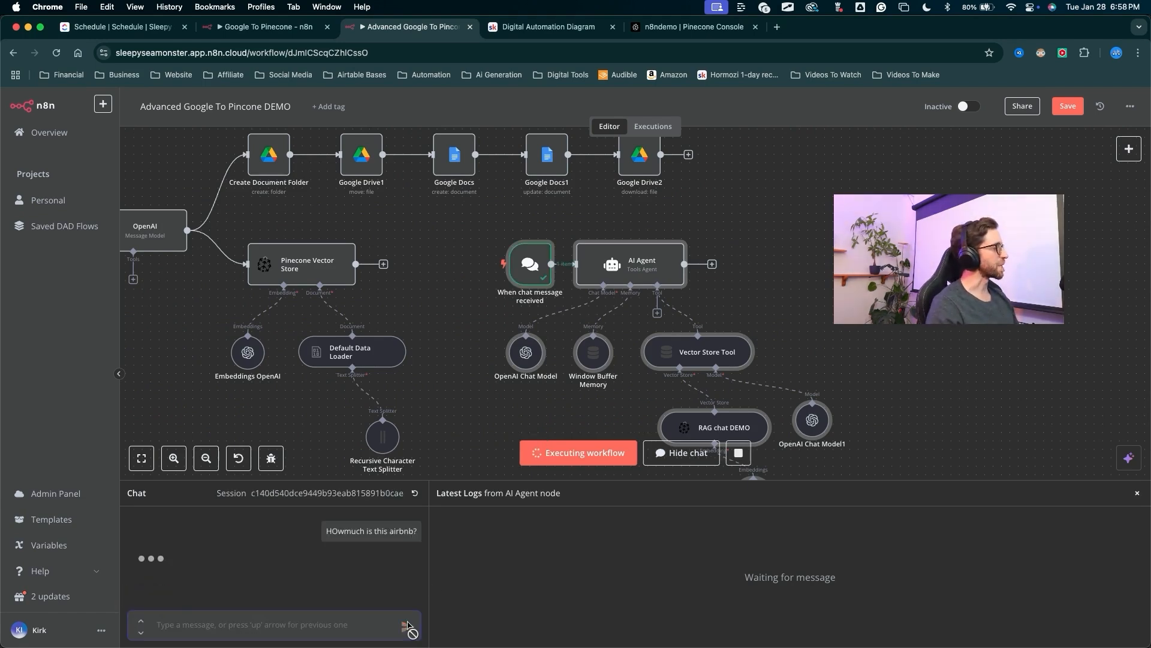
drag(243, 592, 268, 572)
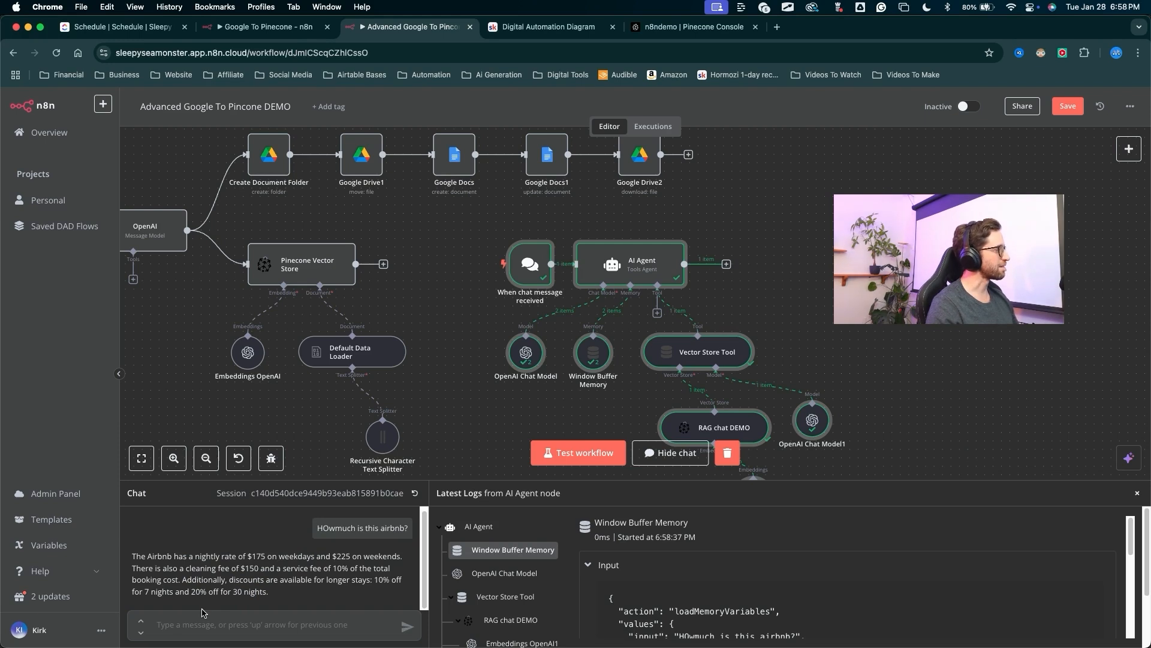
Ask the chat agent "Is there parking?" and "how many bedrooms?"
click(201, 626)
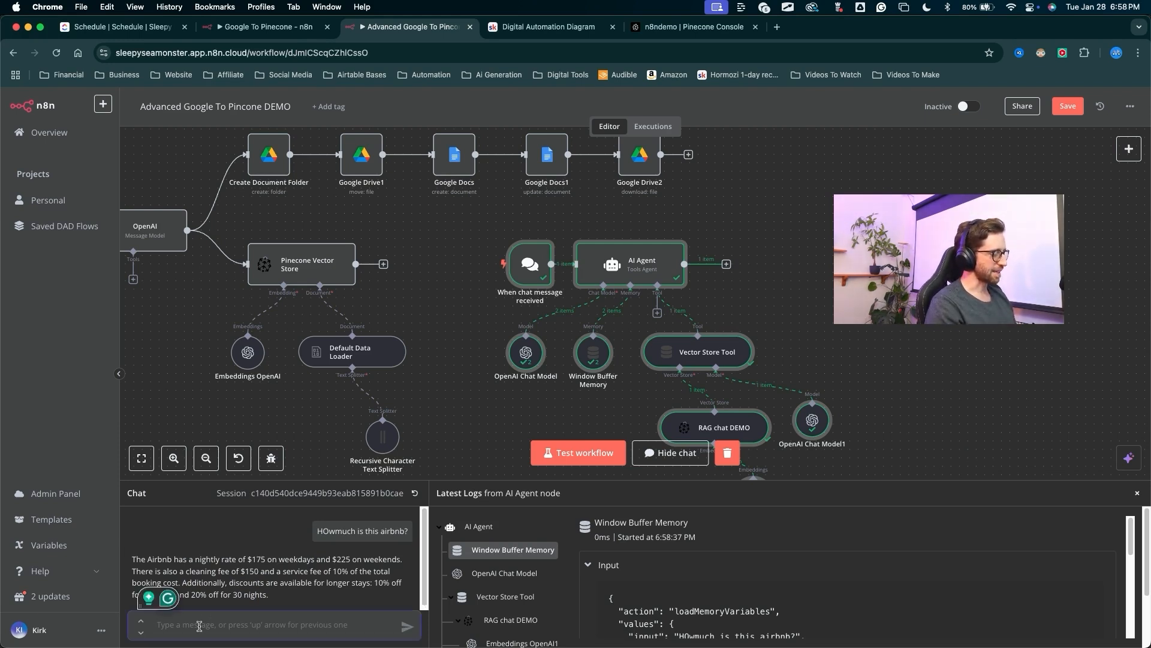
key(Return)
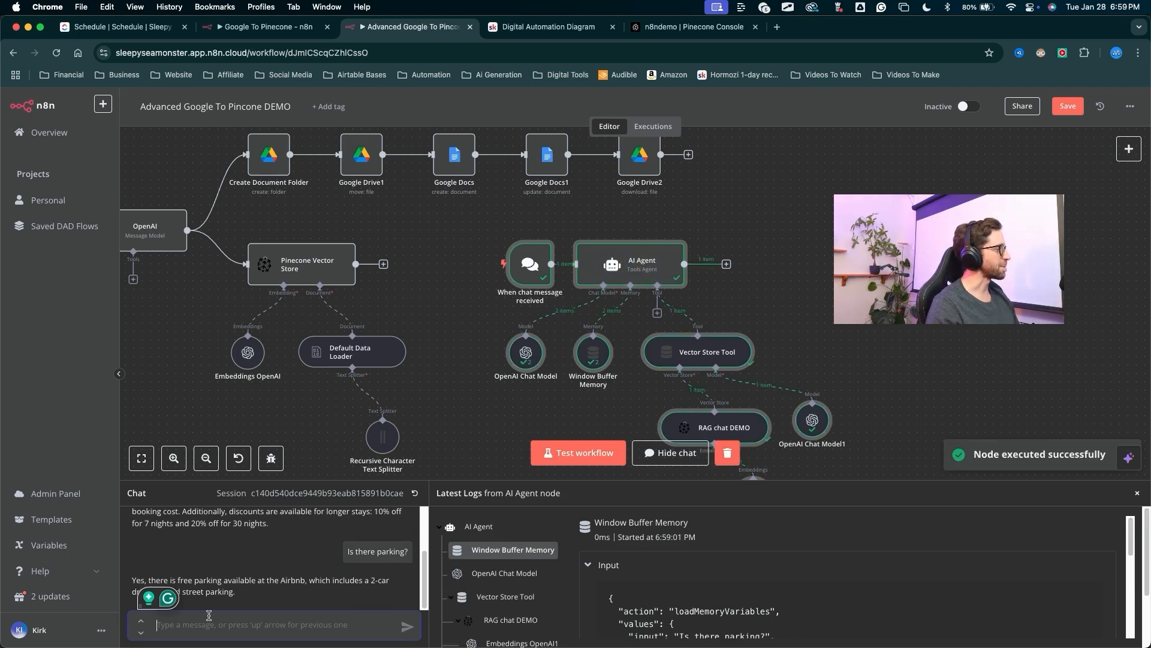
scroll(240, 570, up, 2)
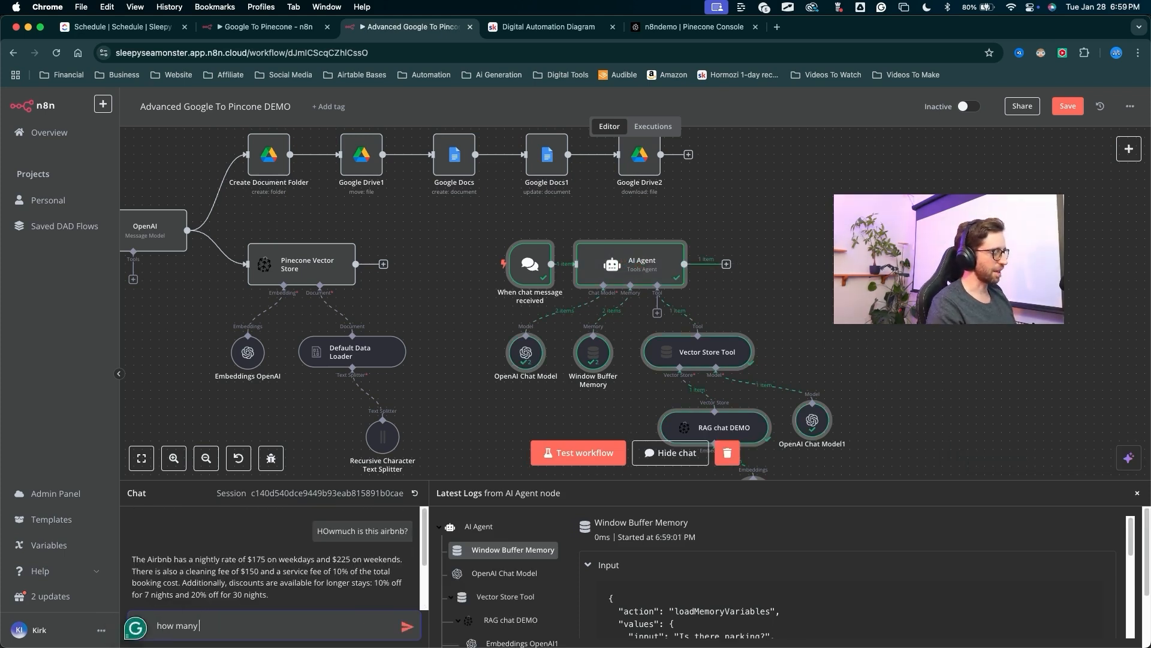
key(Return)
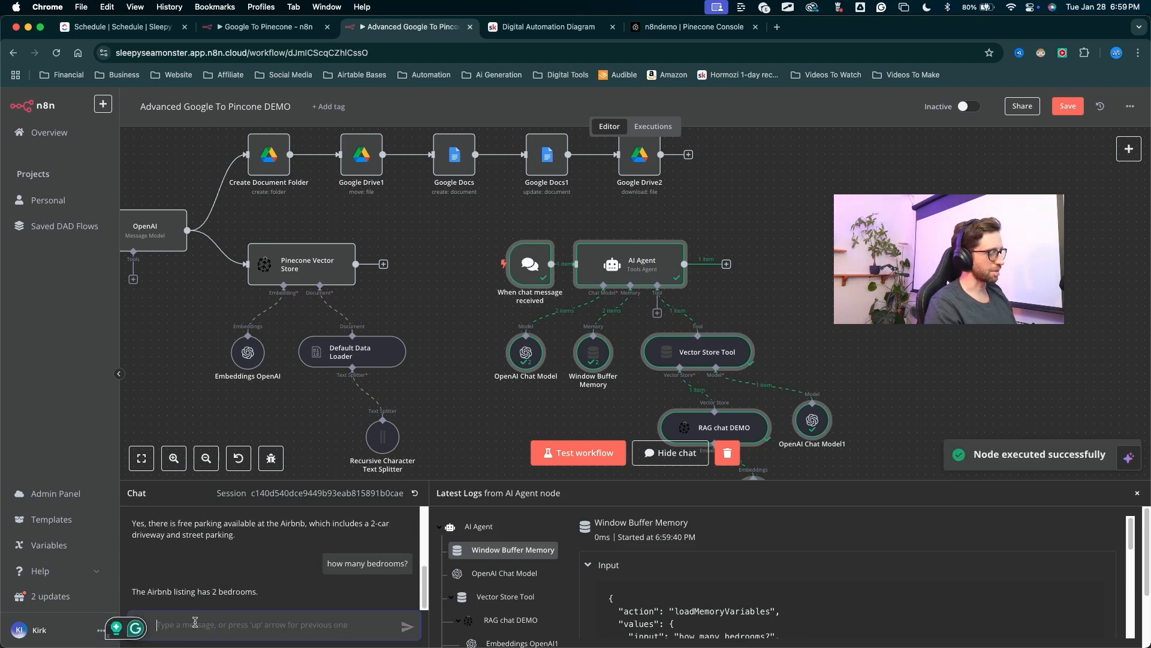
Send the chat agent "please list everything that is included" and read through its answer
text(please list everything that is inc)
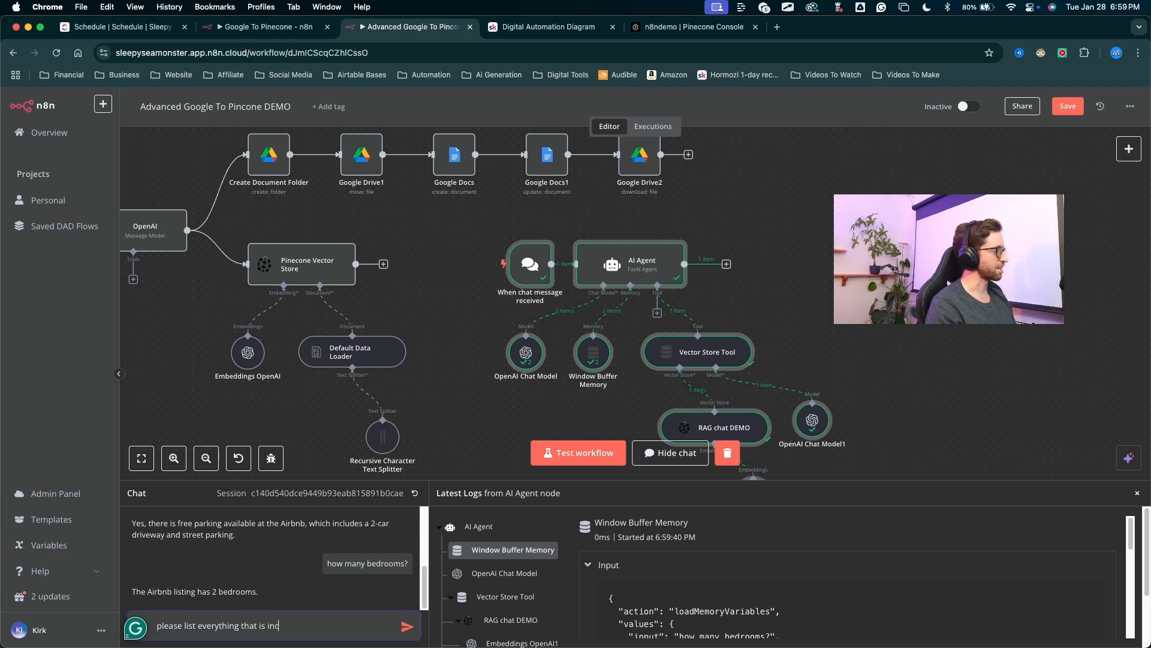
text(luded)
key(Return)
scroll(192, 554, up, 2)
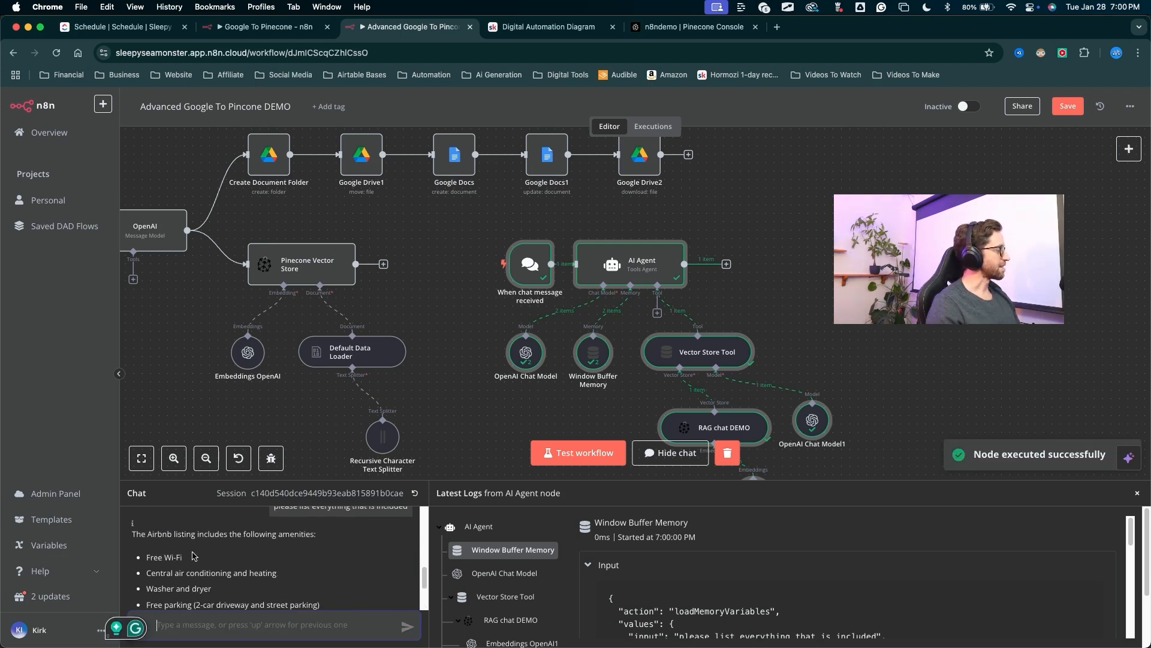
scroll(192, 554, down, 5)
Examine the workflow from the OpenAI node's two branches across to the AI Agent and its Vector Store Tool
key(ctrl+a)
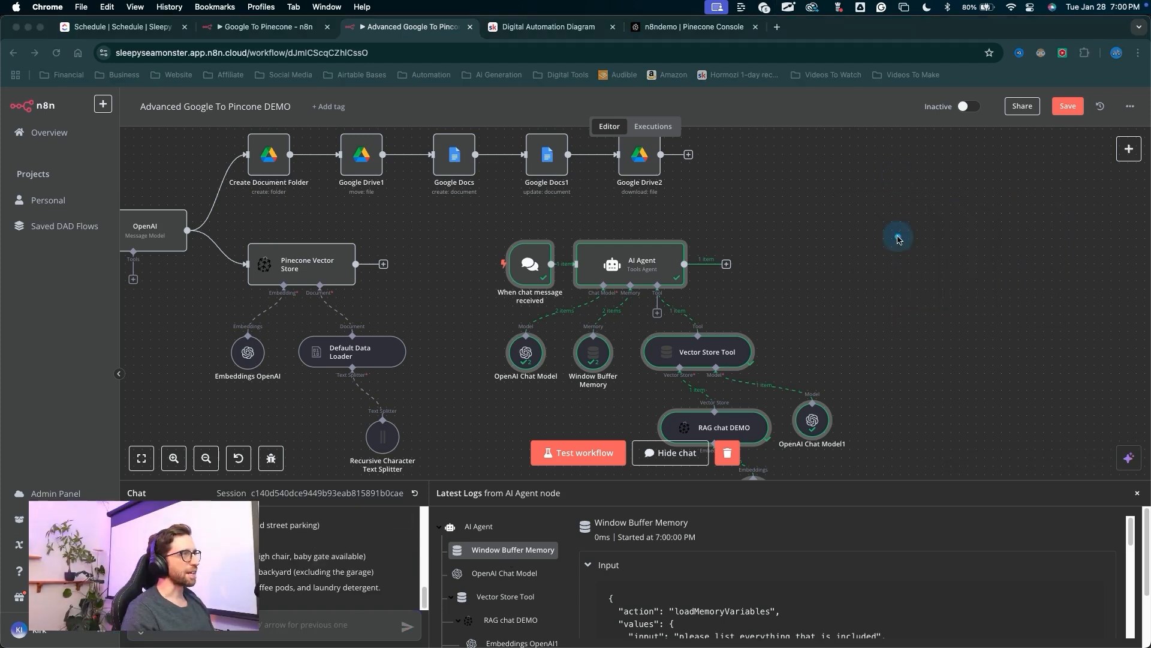
mouse_move(896, 238)
mouse_down()
mouse_move(506, 276)
mouse_move(665, 208)
mouse_move(657, 433)
mouse_move(522, 422)
mouse_move(471, 193)
mouse_move(344, 305)
mouse_move(372, 341)
mouse_up()
scroll(900, 232, left, 1)
key(ctrl+a)
mouse_move(958, 218)
mouse_down()
mouse_move(699, 198)
mouse_move(925, 321)
mouse_move(617, 385)
mouse_move(831, 427)
mouse_move(740, 334)
mouse_move(447, 393)
mouse_move(424, 288)
mouse_move(534, 279)
mouse_up()
scroll(540, 282, left, 5)
scroll(540, 281, up, 3)
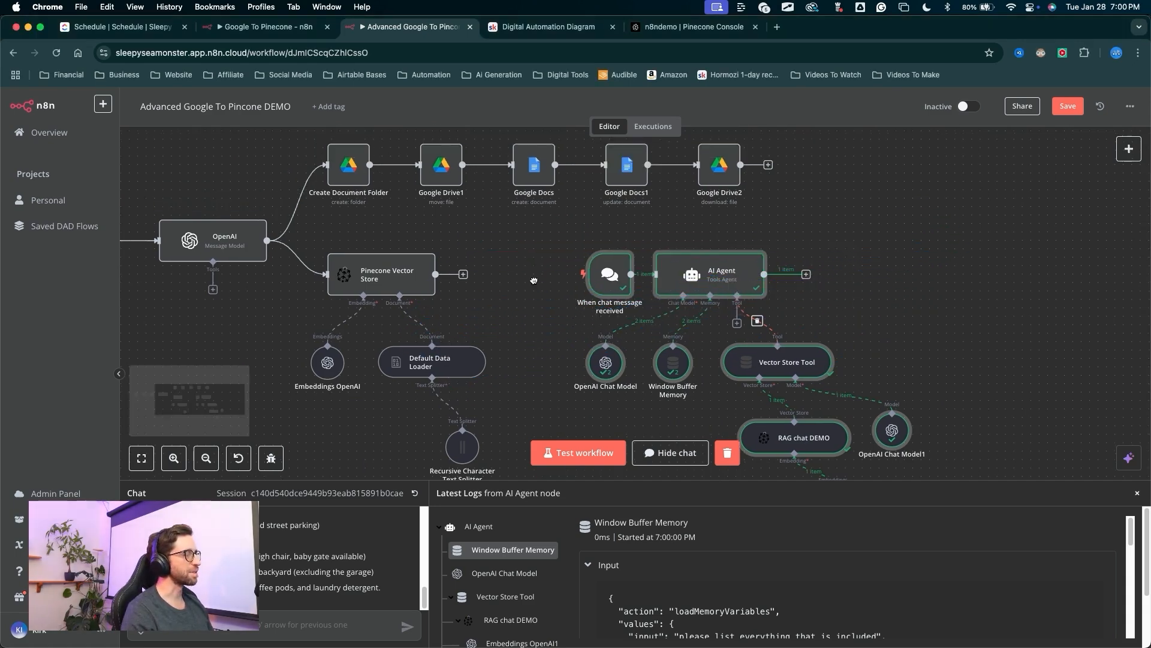
scroll(601, 305, right, 5)
scroll(601, 305, down, 2)
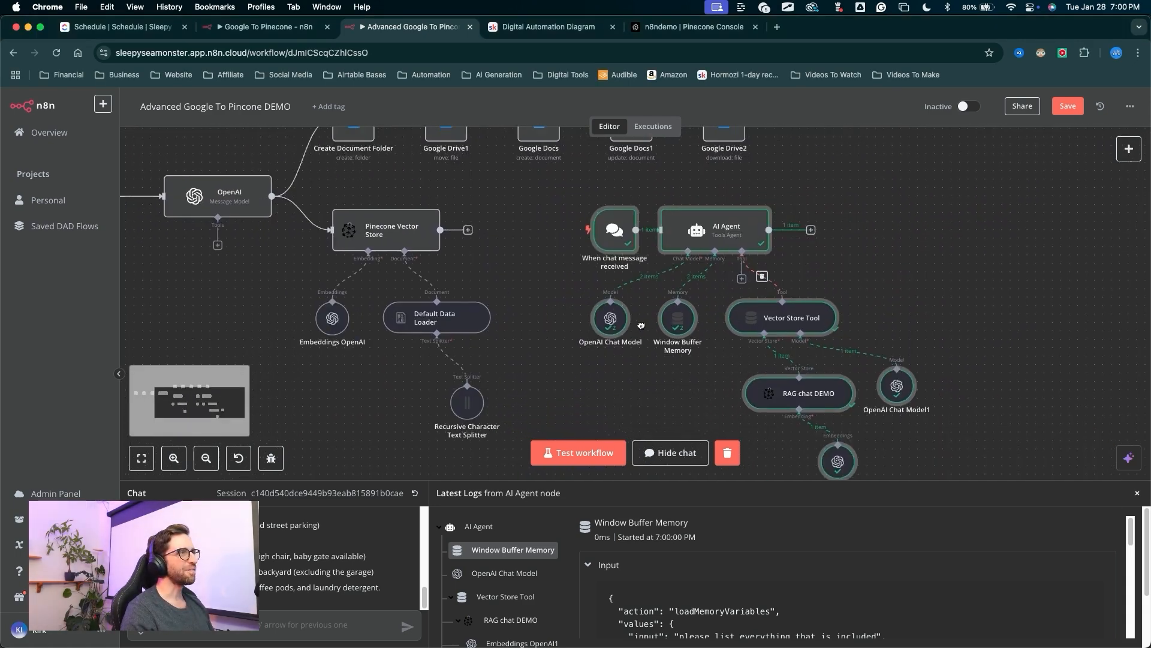
key(ctrl+a)
mouse_move(941, 200)
mouse_down()
mouse_move(788, 252)
mouse_move(783, 276)
mouse_move(802, 283)
mouse_up()
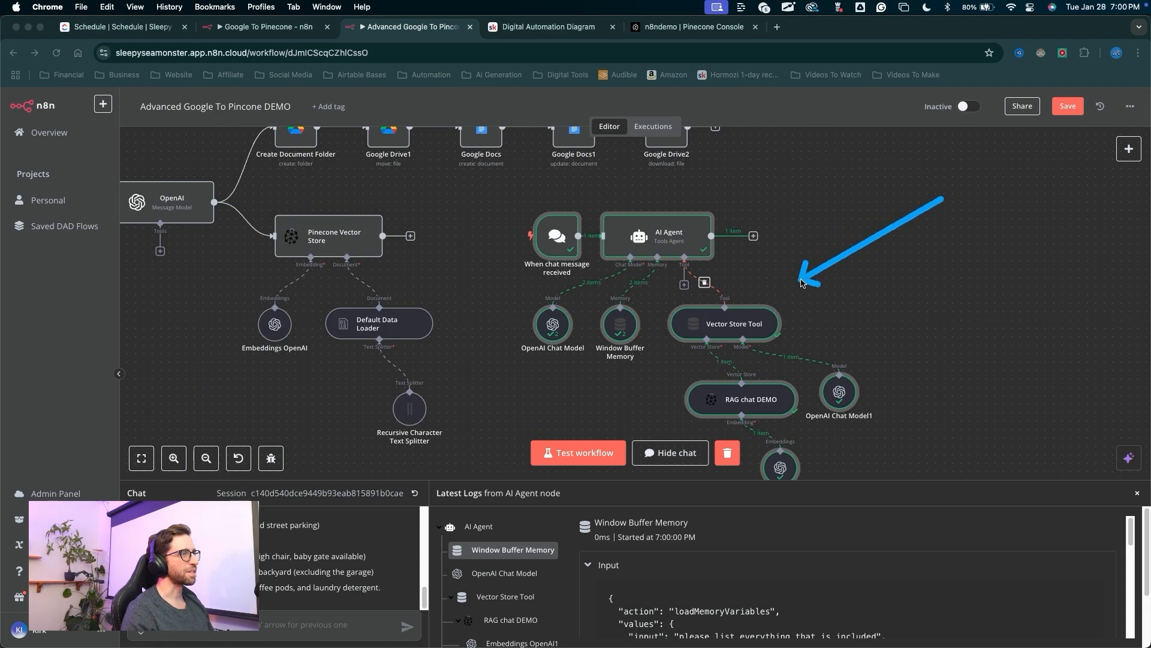
key(Escape)
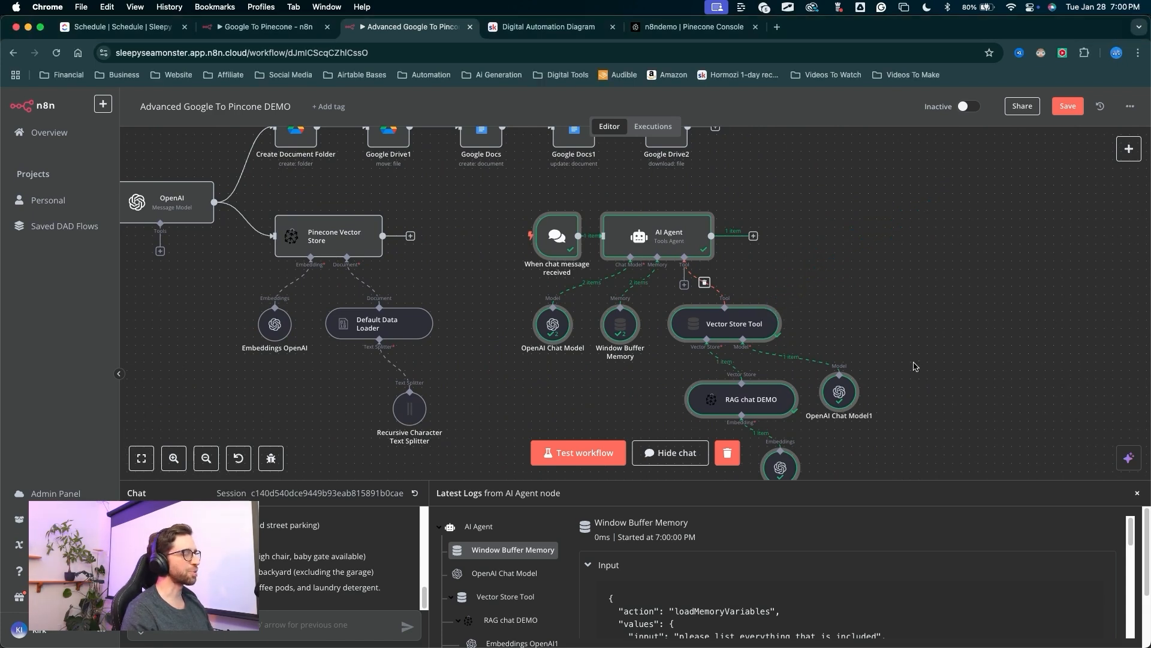
key(ctrl+a)
mouse_move(936, 382)
mouse_down()
mouse_move(647, 277)
mouse_move(595, 174)
mouse_move(746, 241)
mouse_move(713, 224)
mouse_move(630, 334)
mouse_move(806, 273)
mouse_move(780, 327)
mouse_up()
key(Escape)
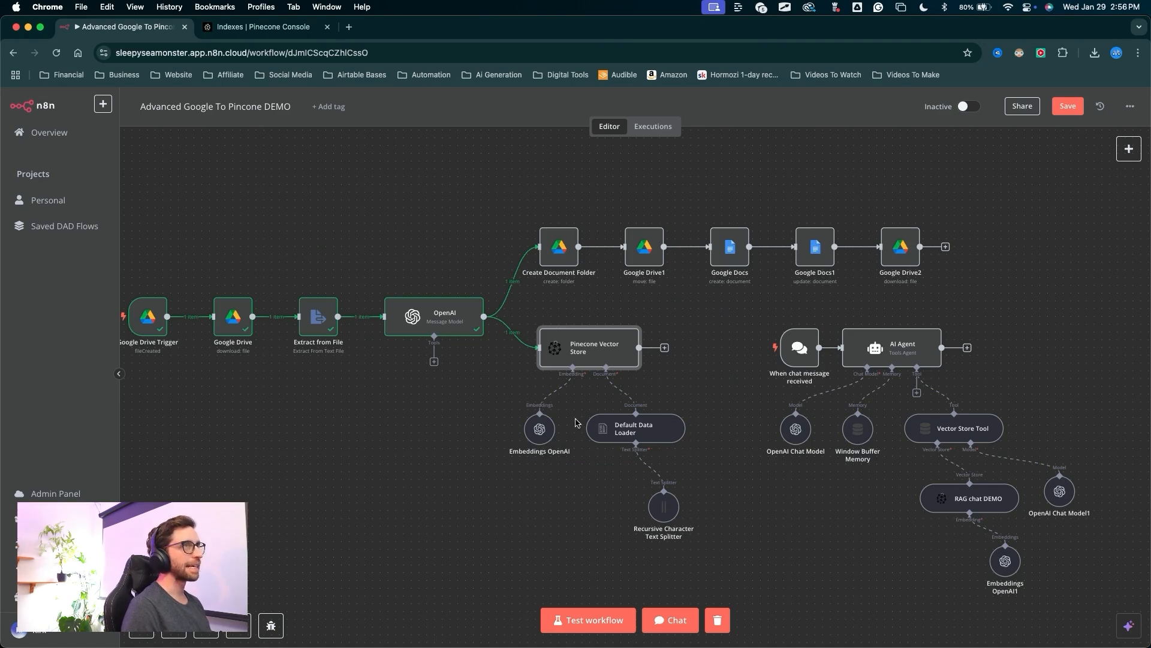
key(ctrl+a)
drag(514, 464, 467, 338)
key(Escape)
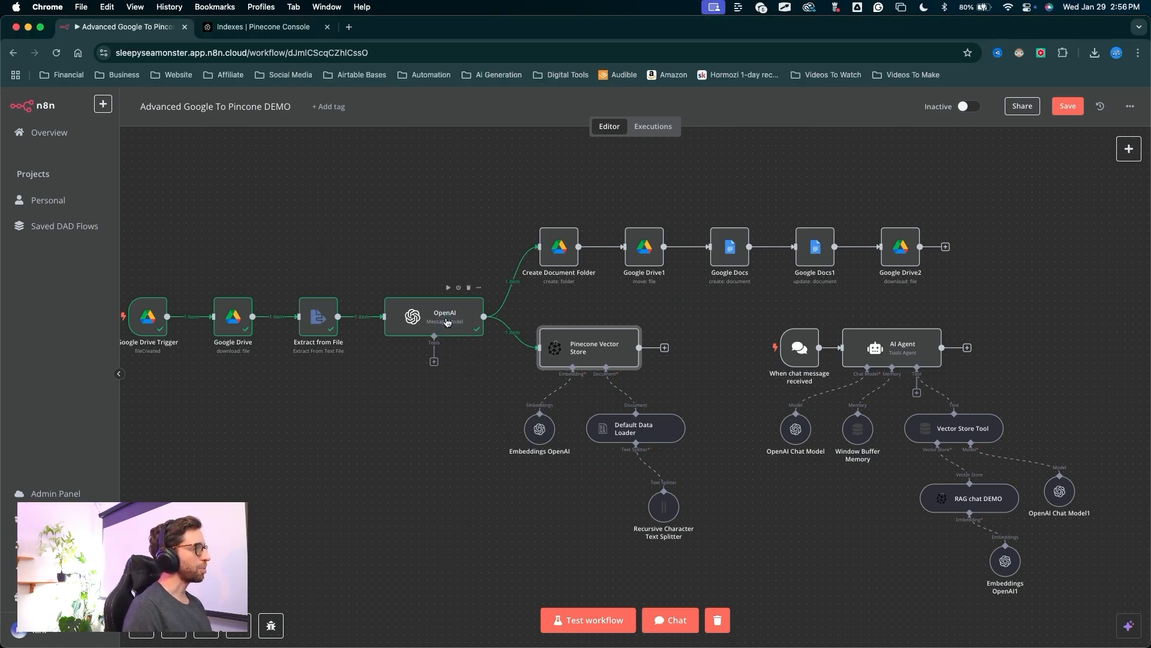
In the OpenAI node, turn off Simplify Output and turn on Output Content as JSON
double_click(447, 322)
scroll(600, 292, down, 5)
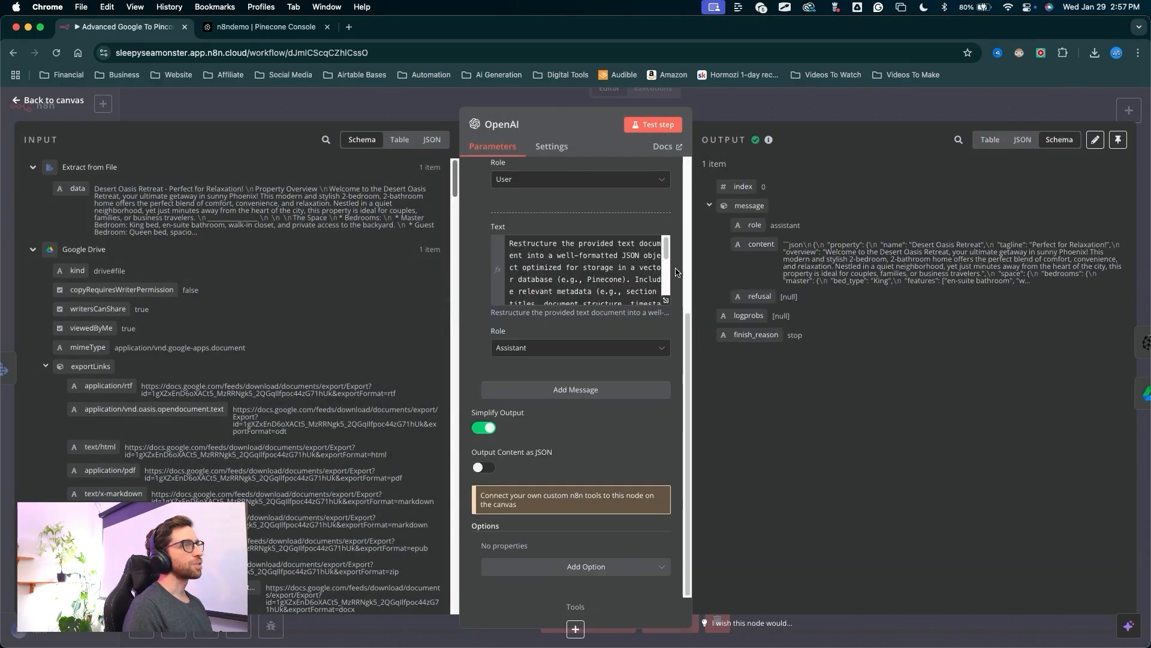
scroll(601, 292, down, 1)
key(ctrl+a)
drag(645, 416, 557, 420)
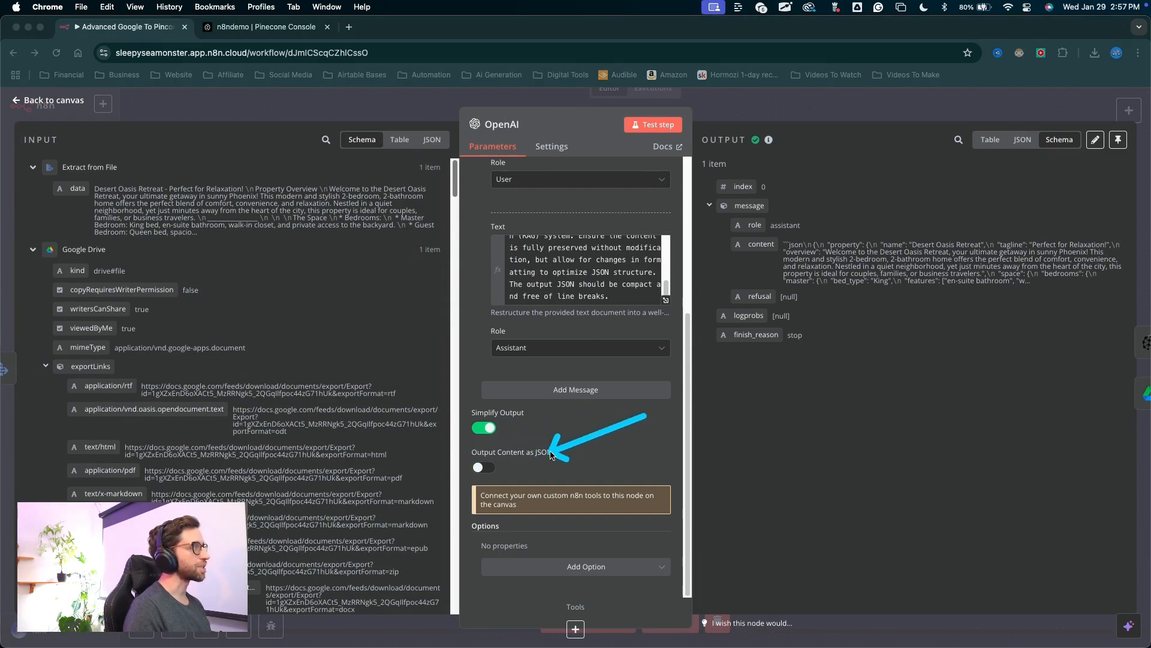
key(Escape)
click(484, 428)
key(ctrl+a)
drag(539, 421, 519, 442)
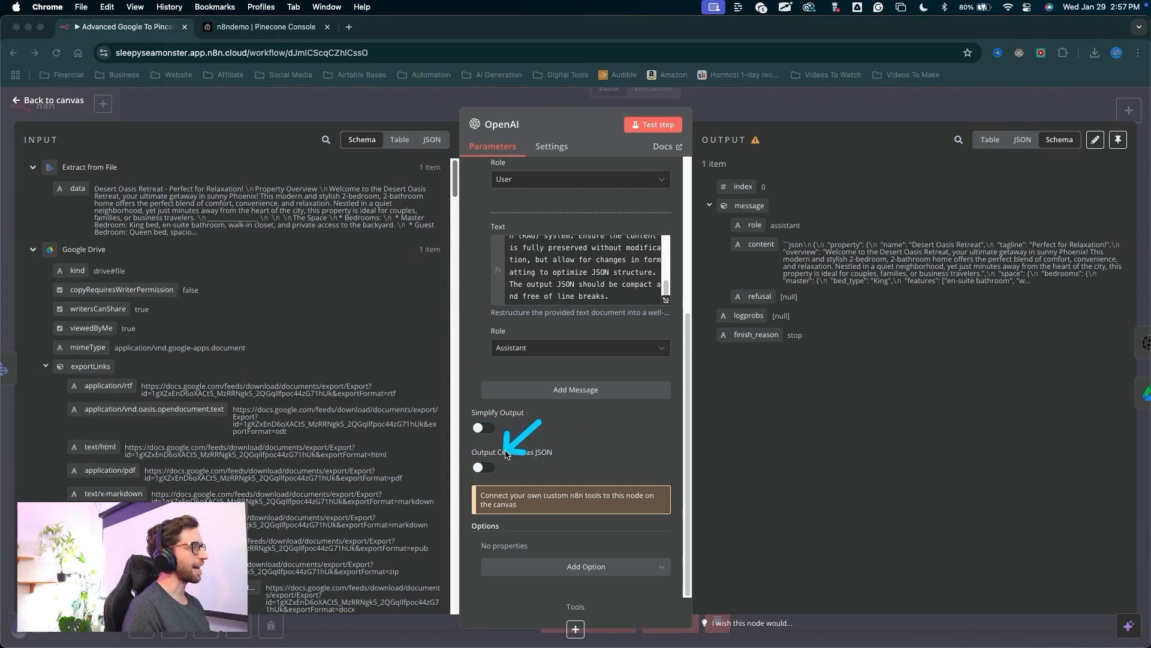
key(Escape)
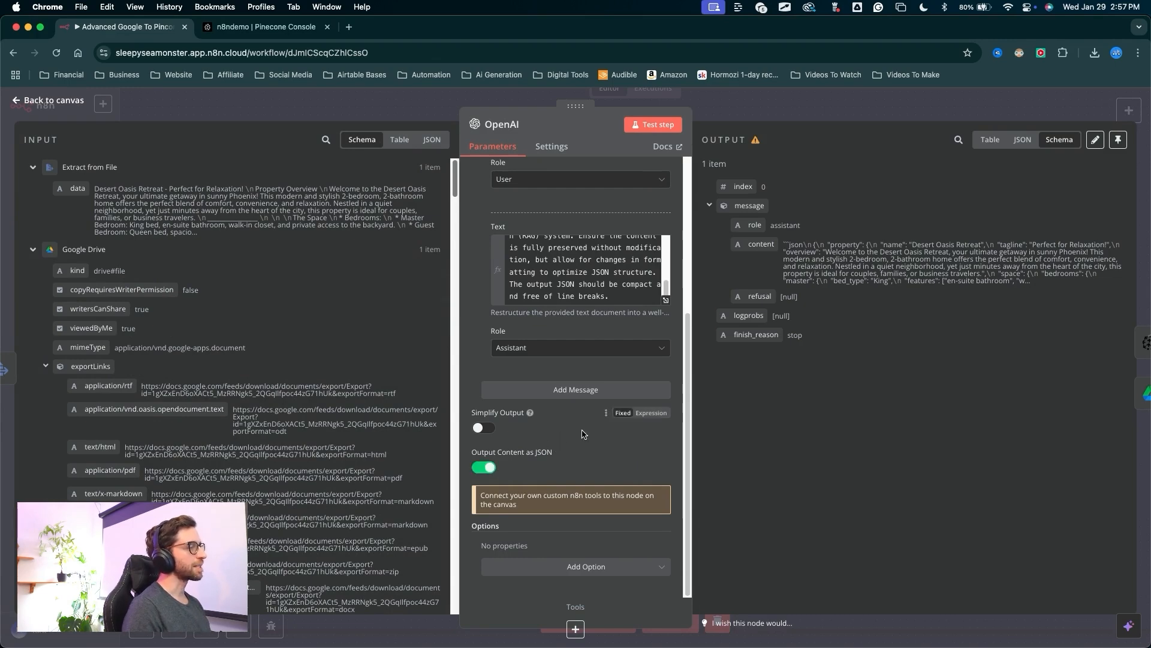
Test the OpenAI node to regenerate its output with the changed output settings
key(ctrl+a)
drag(599, 265, 676, 128)
key(Escape)
click(653, 124)
key(ctrl+a)
mouse_move(910, 137)
mouse_down()
mouse_move(964, 292)
mouse_move(914, 364)
mouse_move(989, 269)
mouse_up()
key(Escape)
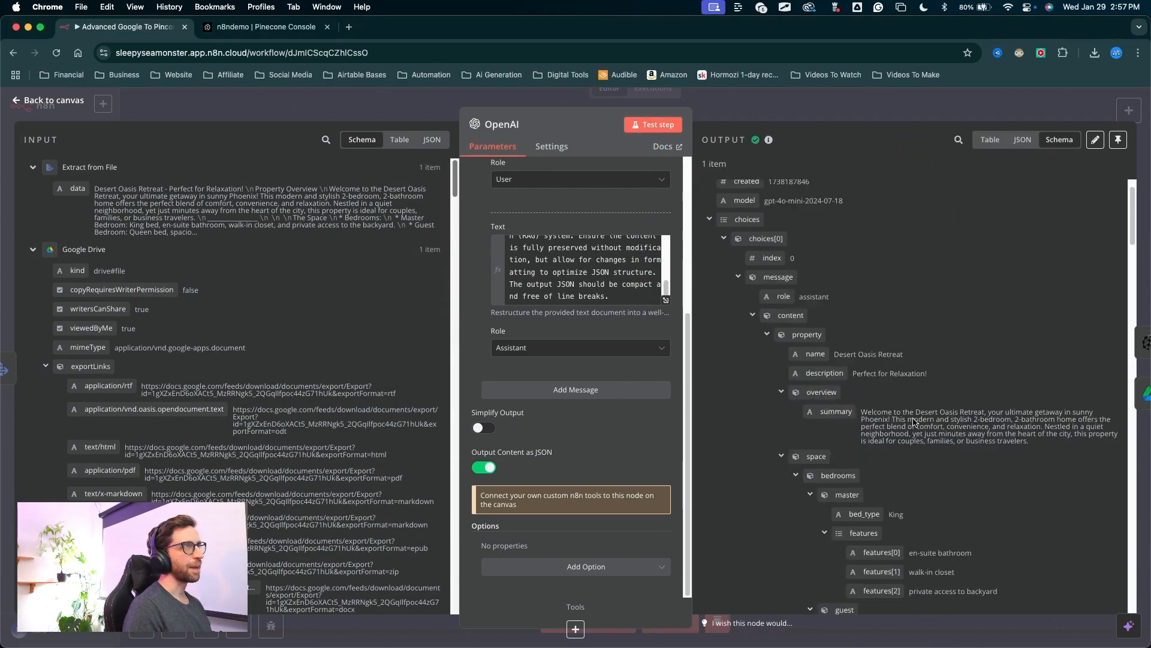
Examine the OpenAI node's structured output from the response metadata down through the nested property content
key(ctrl+a)
drag(876, 161, 882, 334)
key(Escape)
key(ctrl+a)
mouse_move(896, 259)
mouse_down()
mouse_move(800, 368)
mouse_move(834, 397)
mouse_move(799, 485)
mouse_move(861, 556)
mouse_up()
key(Escape)
scroll(899, 528, down, 10)
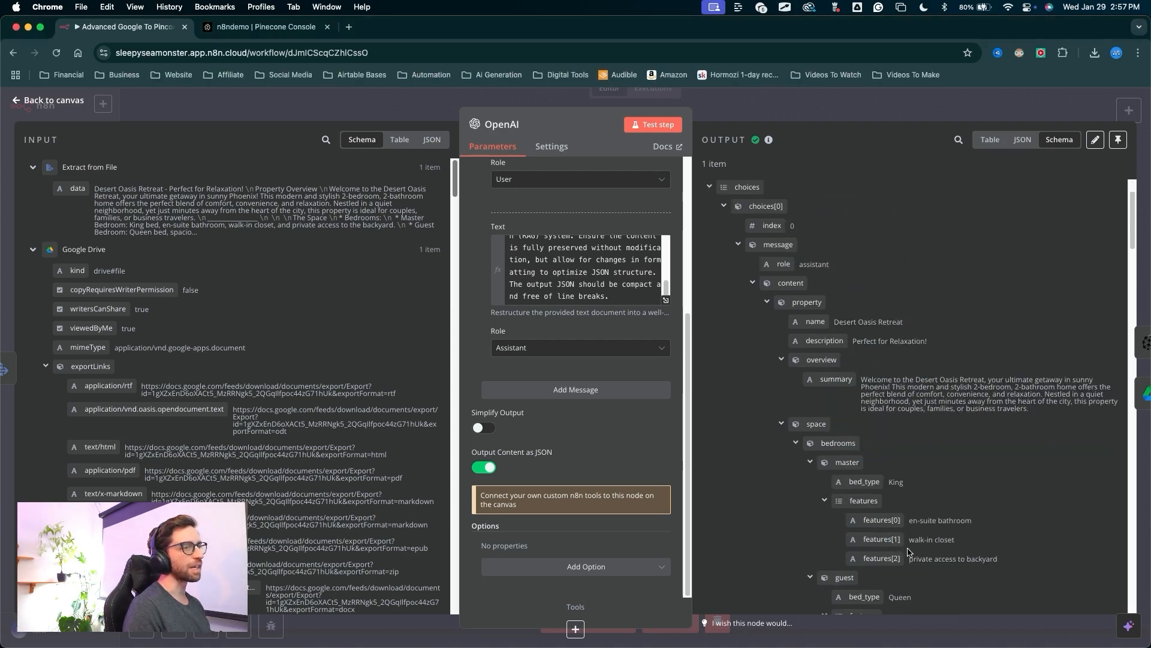
scroll(930, 513, down, 5)
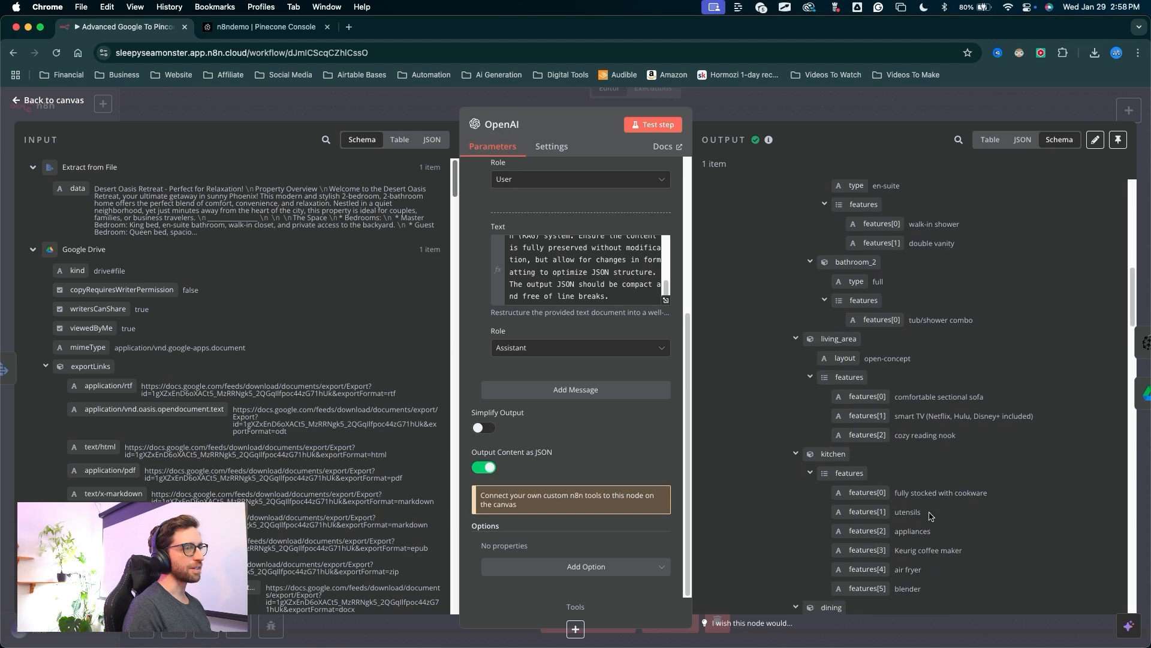
scroll(929, 515, down, 6)
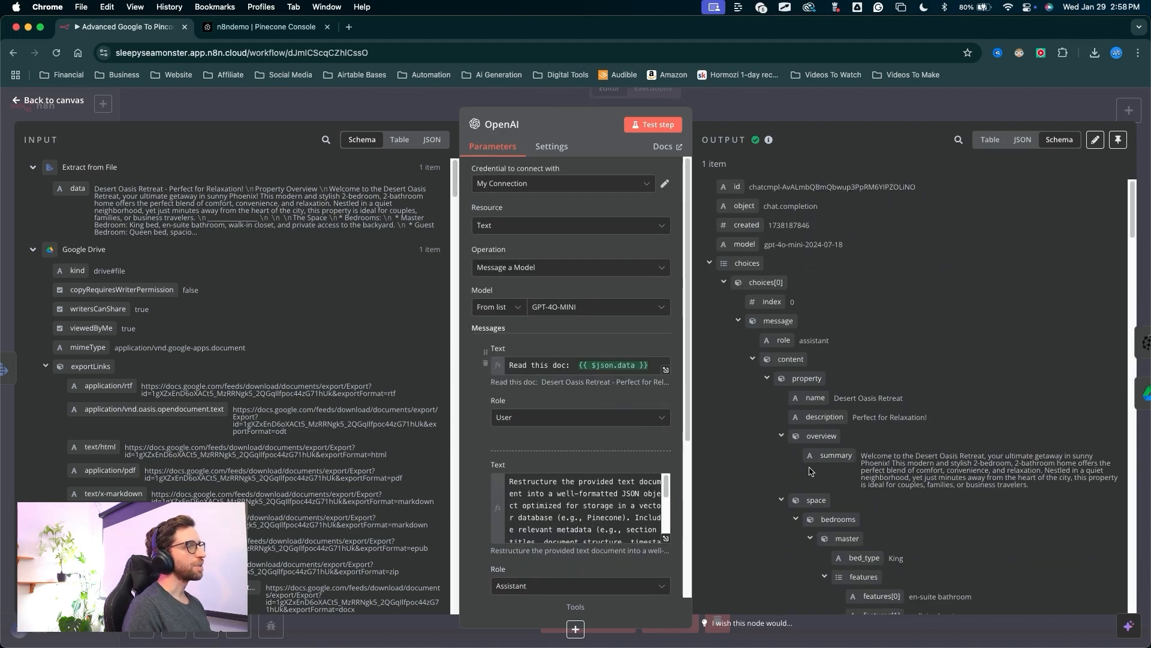
drag(795, 528, 947, 296)
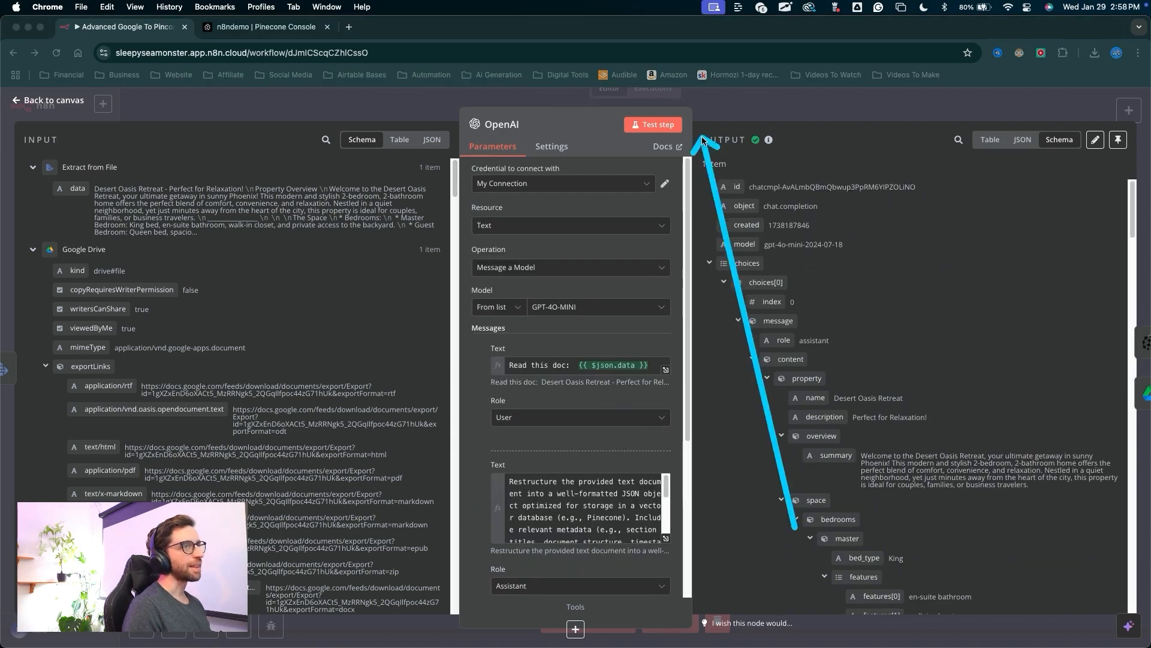
mouse_move(765, 338)
mouse_down()
mouse_move(861, 5)
mouse_move(769, 124)
mouse_move(751, 107)
mouse_up()
Open the Default Data Loader and review the OpenAI fields available for mapping in its input
mouse_move(387, 395)
mouse_down()
mouse_move(586, 396)
mouse_move(630, 418)
mouse_up()
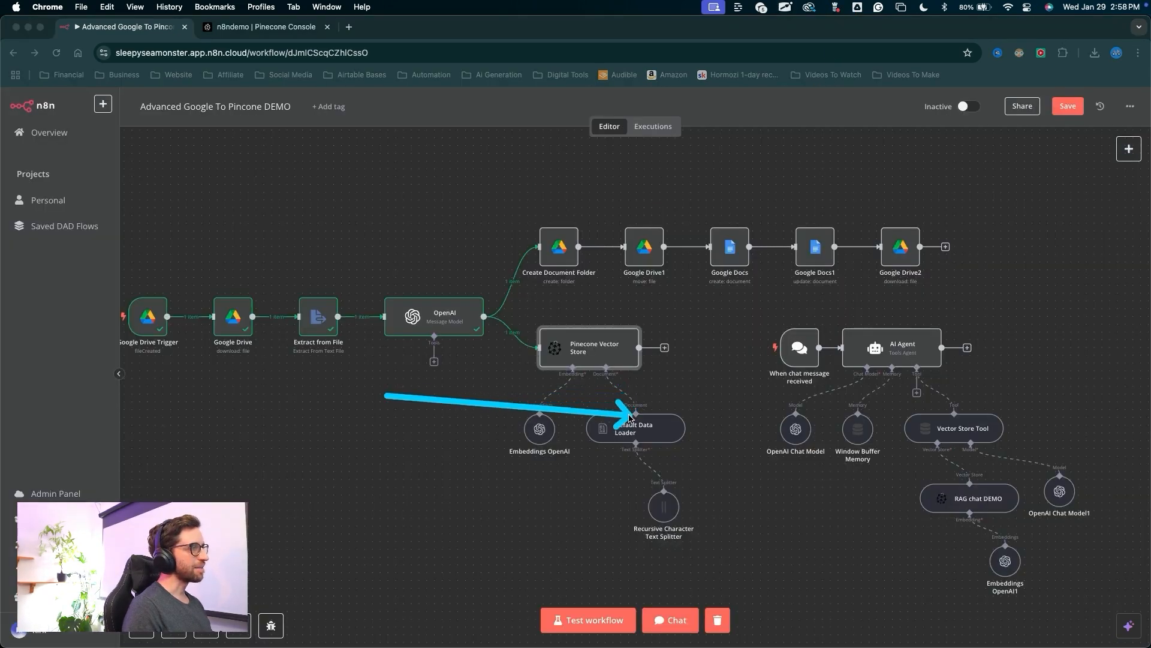
double_click(624, 430)
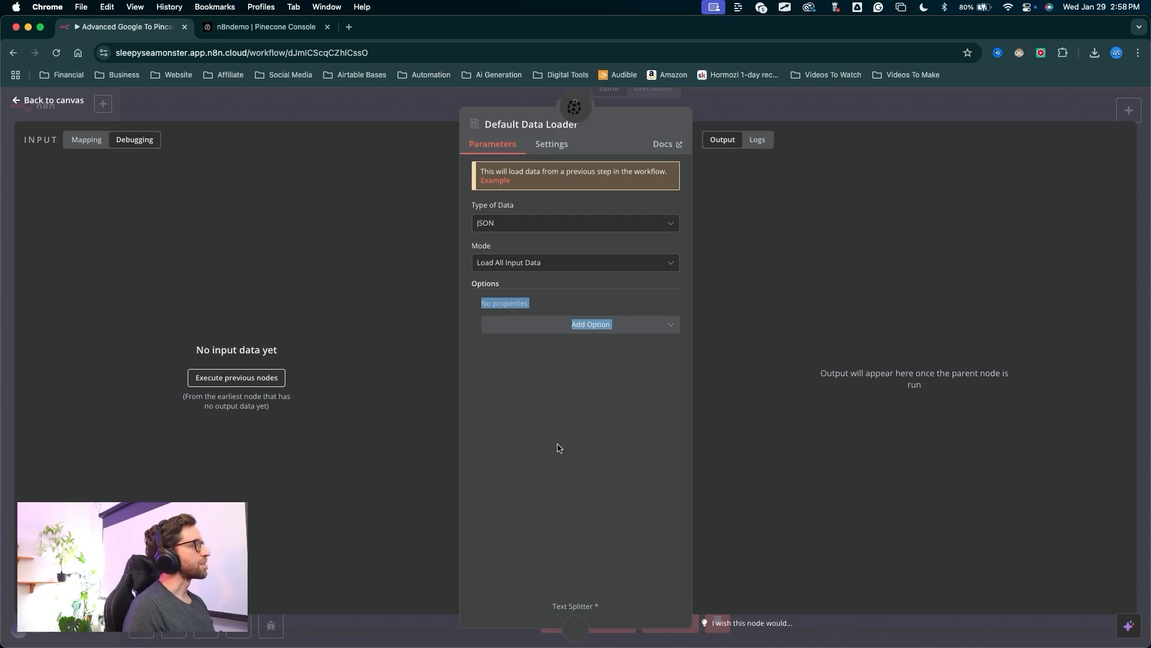
mouse_move(558, 448)
mouse_down()
mouse_move(557, 28)
mouse_move(334, 210)
mouse_move(510, 391)
mouse_move(142, 205)
mouse_move(103, 146)
mouse_up()
click(87, 140)
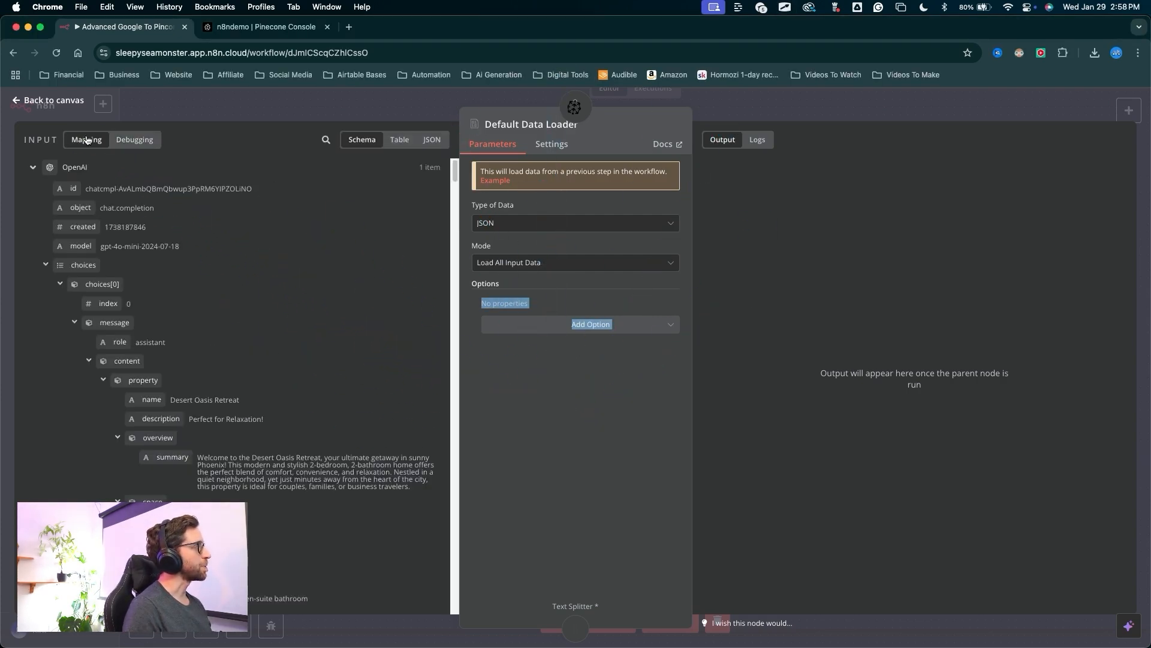
mouse_move(325, 266)
mouse_down()
mouse_move(116, 157)
mouse_move(48, 167)
mouse_move(72, 308)
mouse_move(170, 470)
mouse_move(229, 469)
mouse_up()
scroll(229, 469, down, 4)
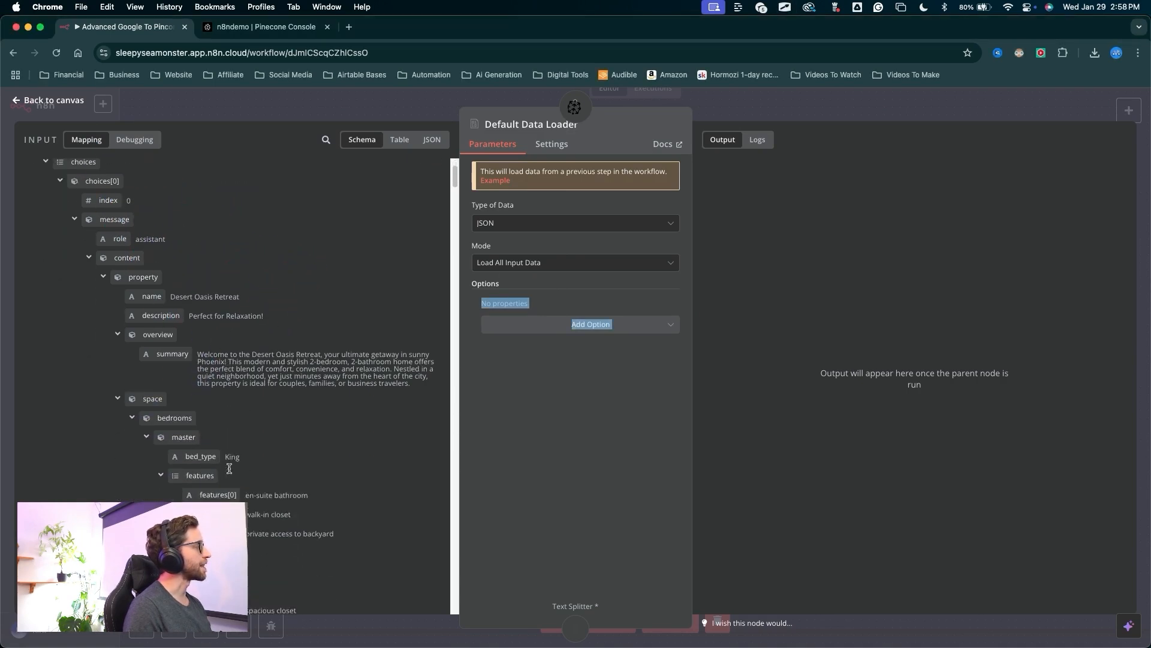
scroll(240, 359, up, 4)
mouse_move(403, 396)
mouse_down()
mouse_move(116, 147)
mouse_move(129, 273)
mouse_move(90, 154)
mouse_move(83, 181)
mouse_move(99, 318)
mouse_move(156, 367)
mouse_up()
key(Escape)
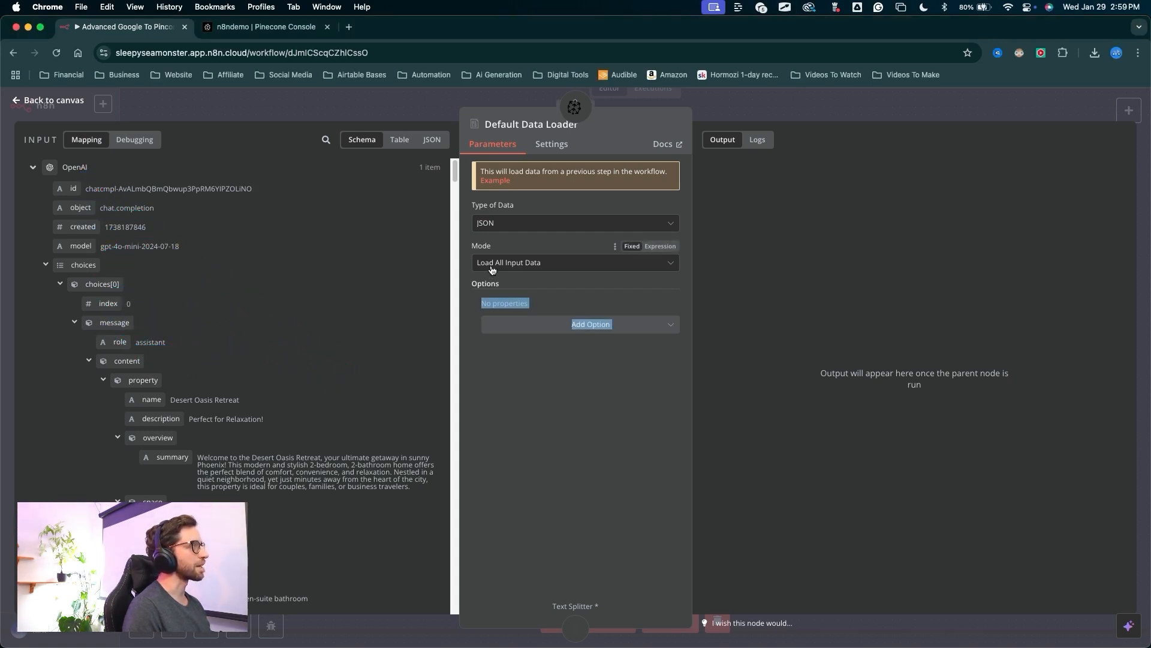
Set the data loader's mode to Load Specific Data and map its data to {{ $json.choices[0].message.content }}
drag(407, 360, 502, 222)
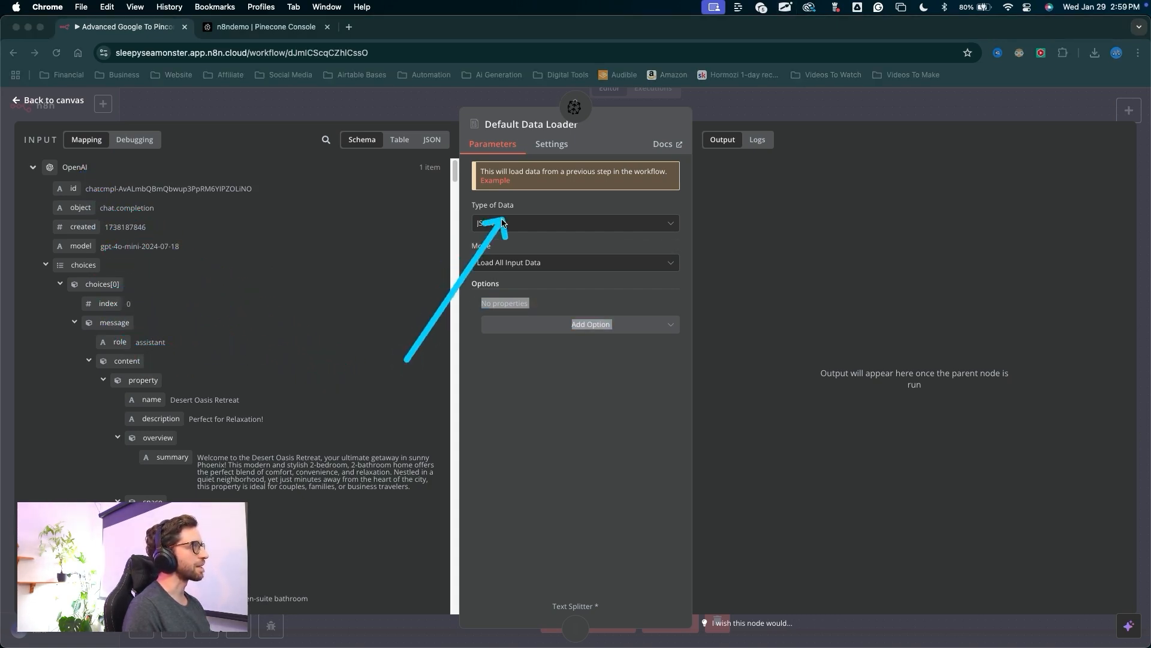
key(Escape)
click(491, 263)
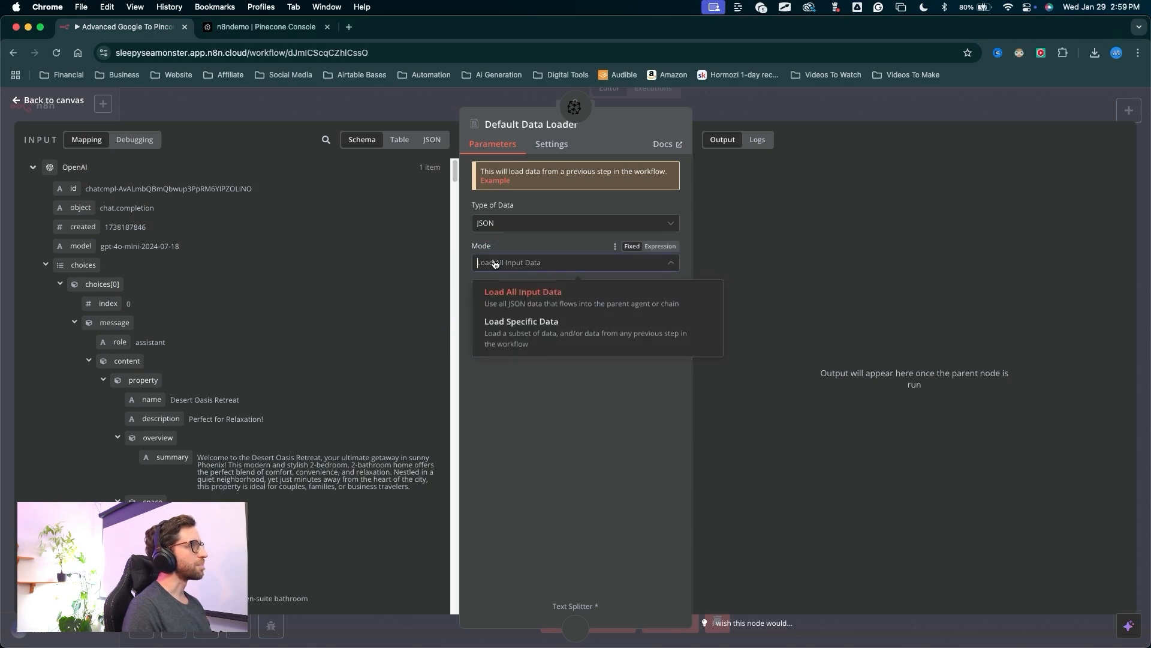
click(497, 347)
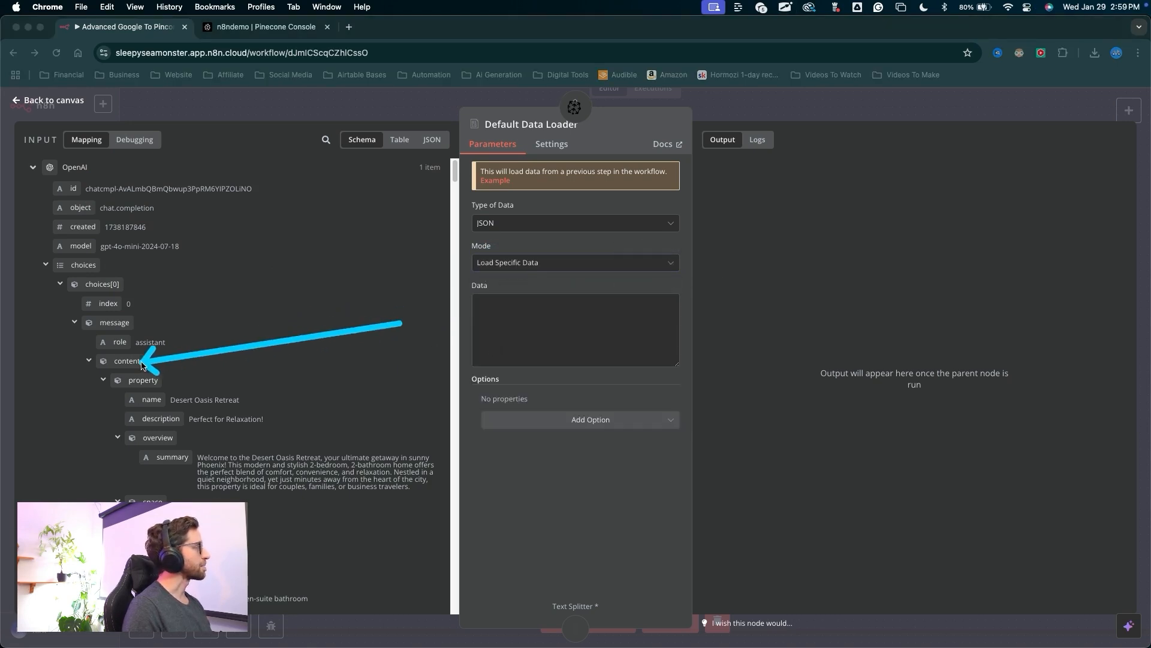
key(Escape)
drag(126, 360, 139, 365)
drag(488, 336, 487, 335)
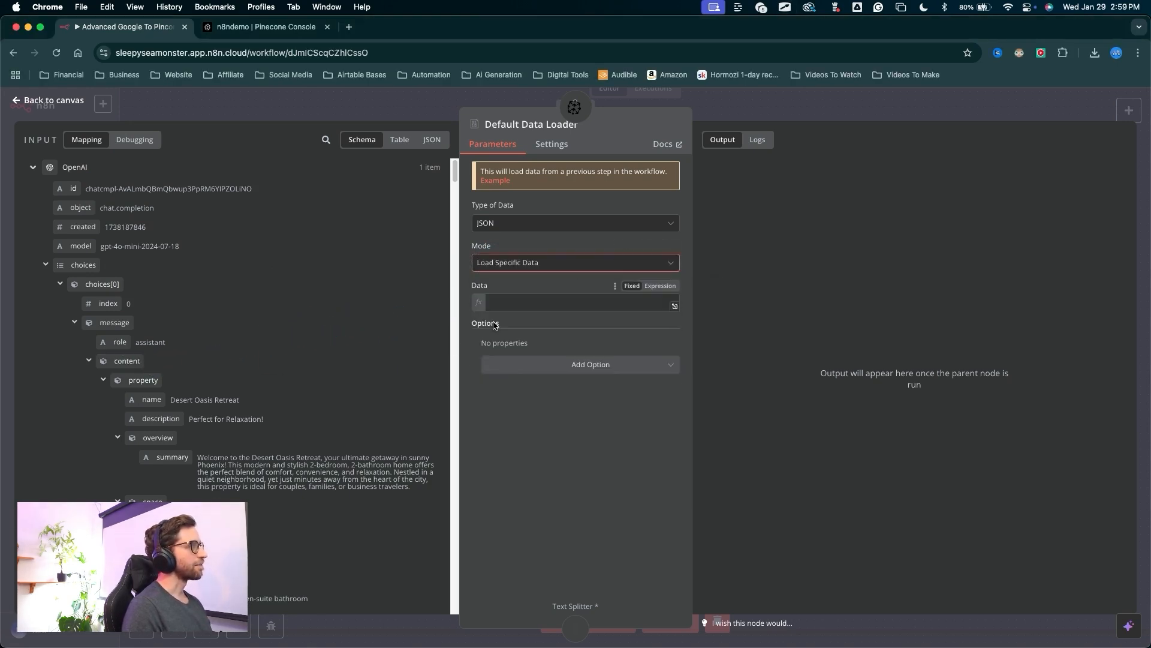
mouse_move(564, 469)
mouse_down()
mouse_move(578, 218)
mouse_move(206, 142)
mouse_move(93, 162)
mouse_move(219, 544)
mouse_move(195, 399)
mouse_up()
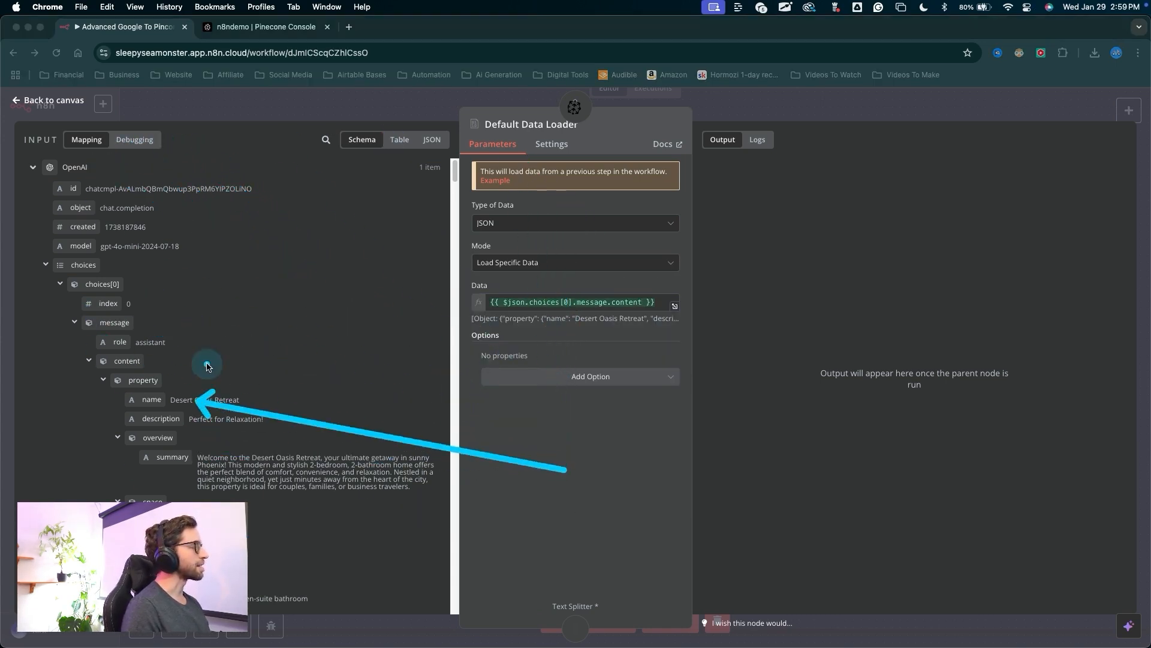
mouse_move(369, 138)
mouse_down()
mouse_move(141, 337)
mouse_move(160, 334)
mouse_move(72, 368)
mouse_move(154, 475)
mouse_move(301, 428)
mouse_move(327, 471)
mouse_up()
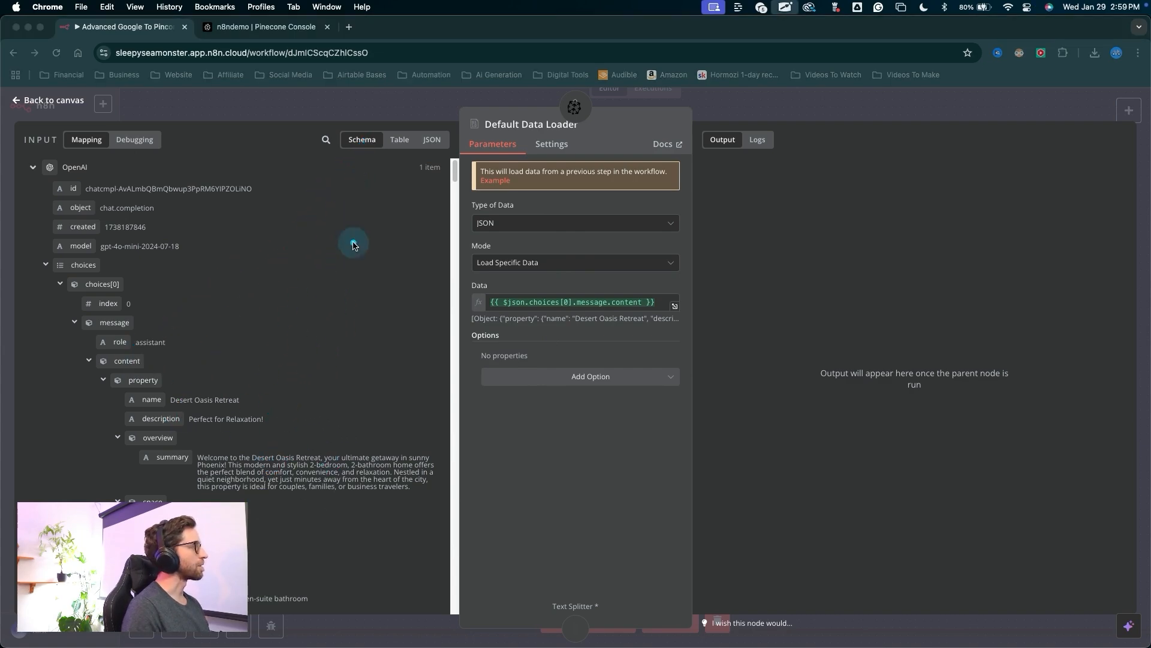
mouse_move(354, 243)
mouse_down()
mouse_move(269, 379)
mouse_move(227, 498)
mouse_up()
mouse_move(588, 501)
mouse_down()
mouse_move(699, 83)
mouse_move(727, 100)
mouse_up()
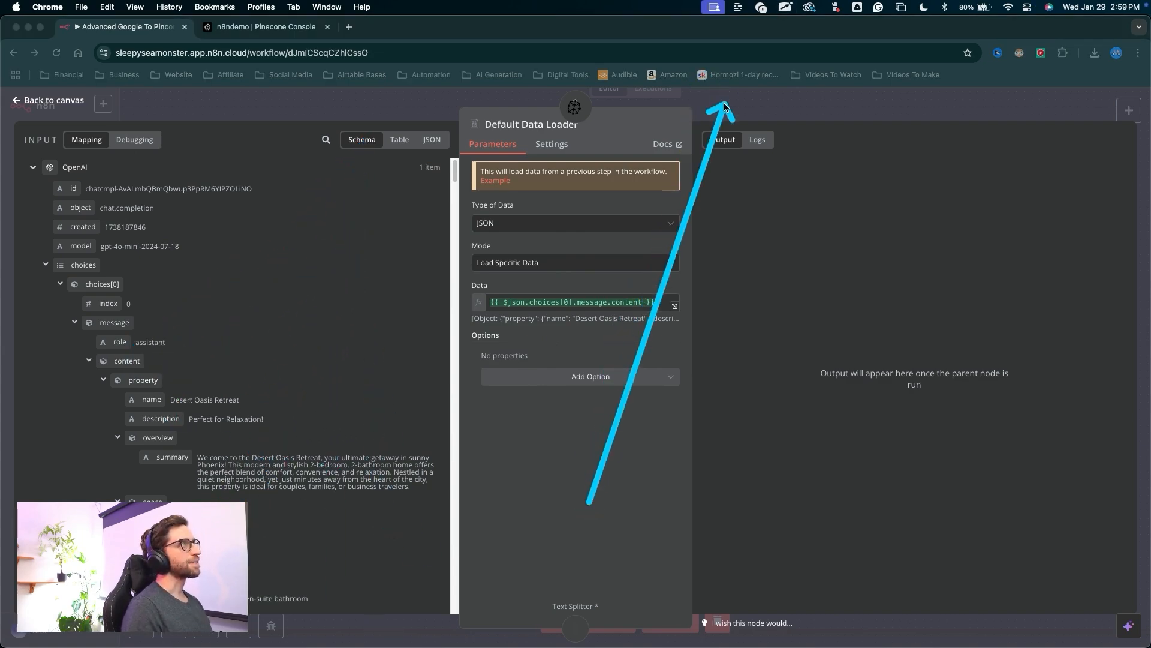
Return to the canvas, open the Pinecone Vector Store node, and test it to insert the documents
key(Escape)
click(725, 106)
mouse_move(540, 501)
mouse_down()
mouse_move(569, 378)
mouse_move(655, 139)
mouse_up()
double_click(586, 358)
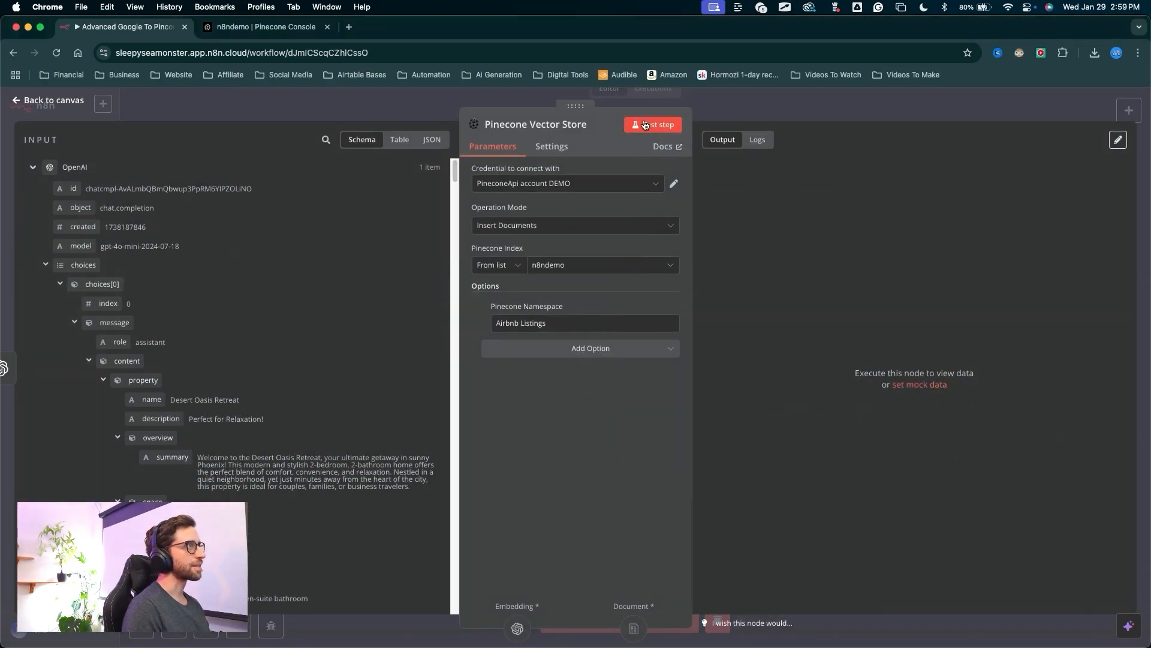
click(644, 125)
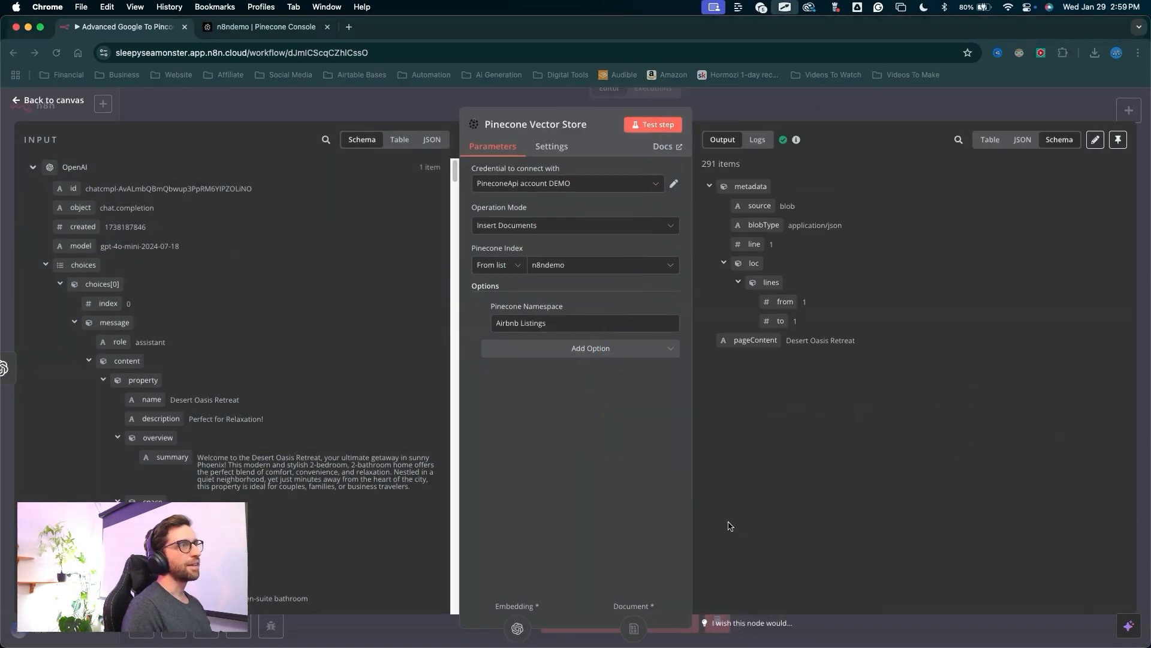
Show the Pinecone Vector Store output as a table and read the metadata and page content of its chunks
drag(714, 176, 941, 352)
drag(922, 395, 922, 395)
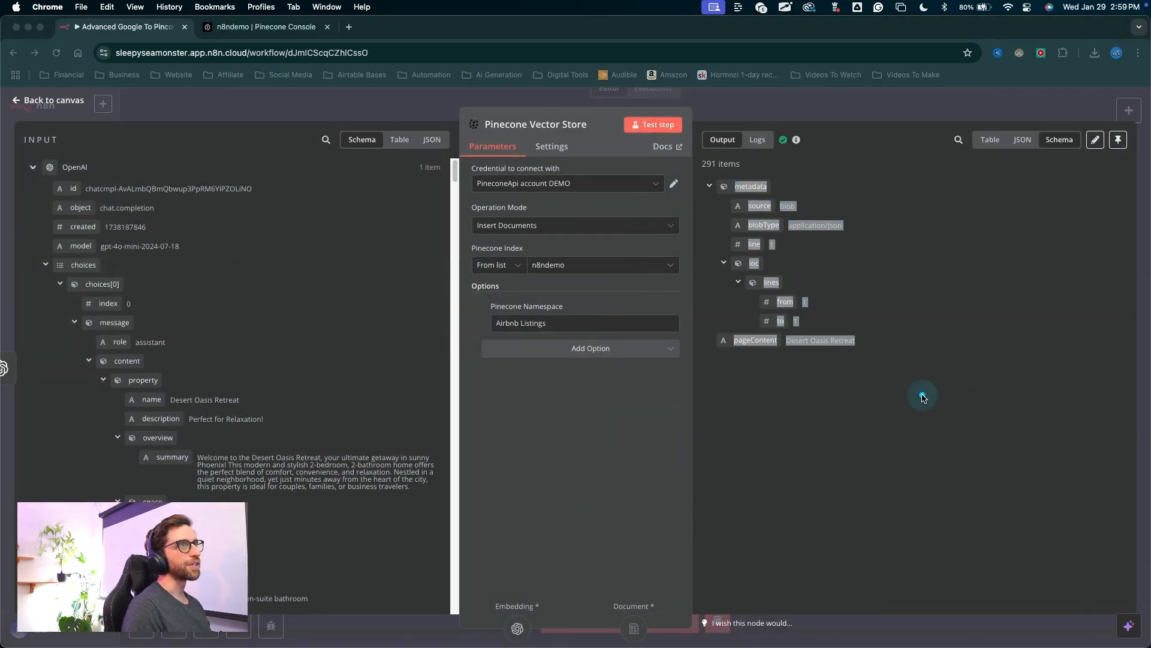
click(990, 141)
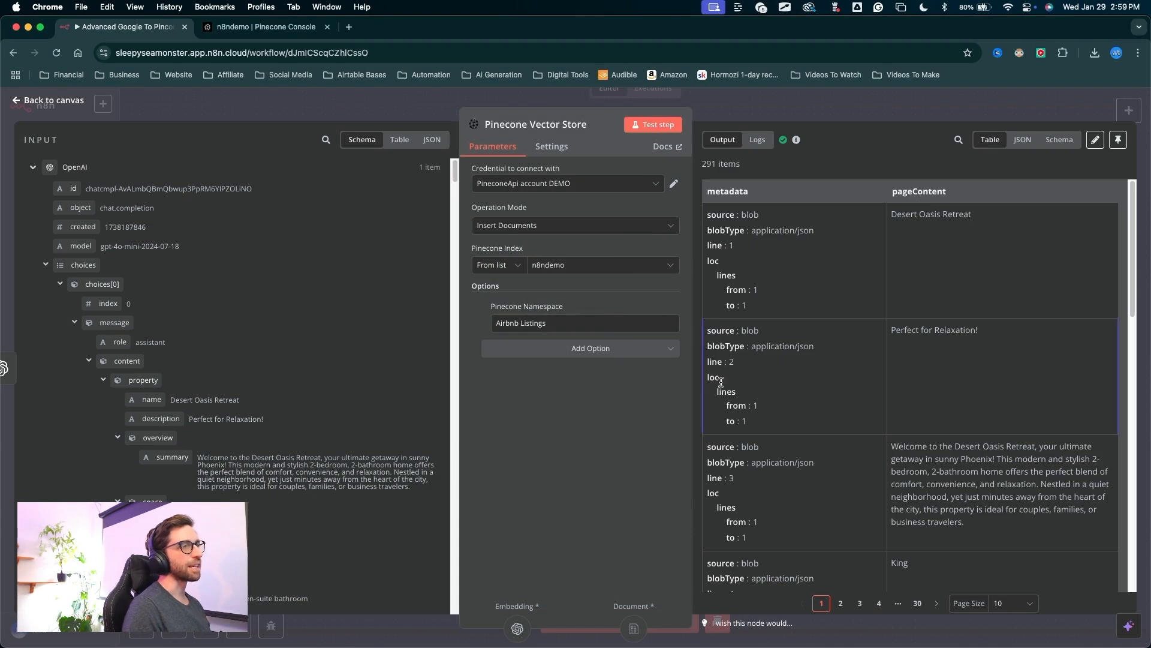
mouse_move(746, 520)
mouse_down()
mouse_move(742, 360)
mouse_move(964, 239)
mouse_move(910, 280)
mouse_move(909, 488)
mouse_up()
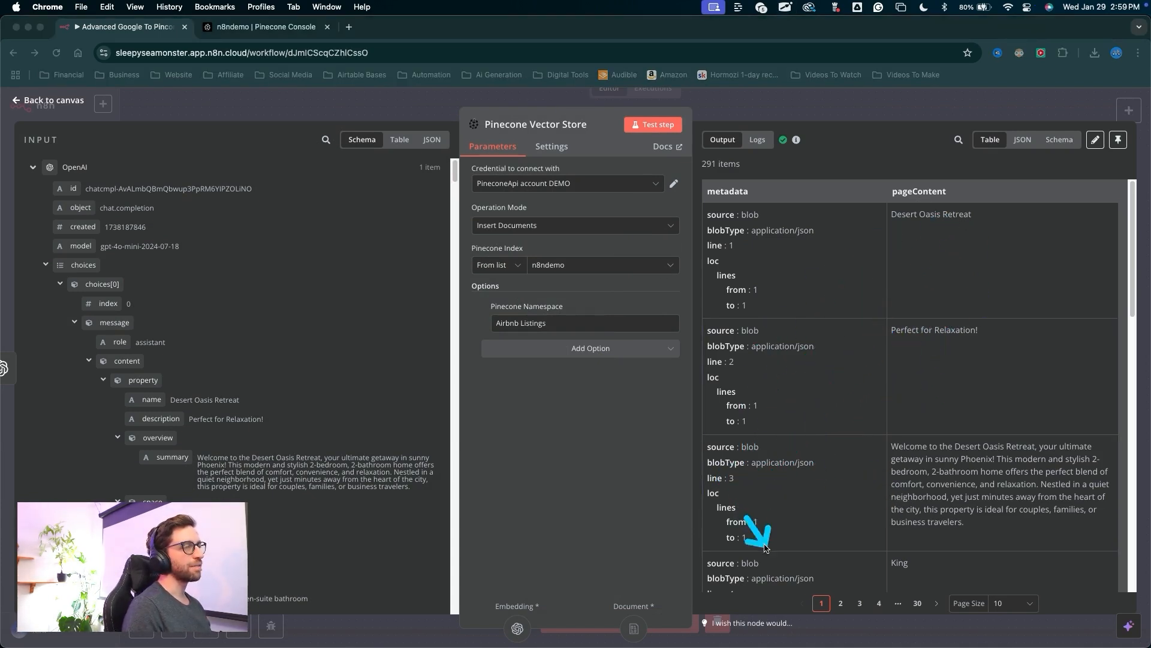
drag(795, 470, 795, 469)
mouse_move(802, 403)
mouse_down()
mouse_move(887, 252)
mouse_move(902, 355)
mouse_move(914, 349)
mouse_up()
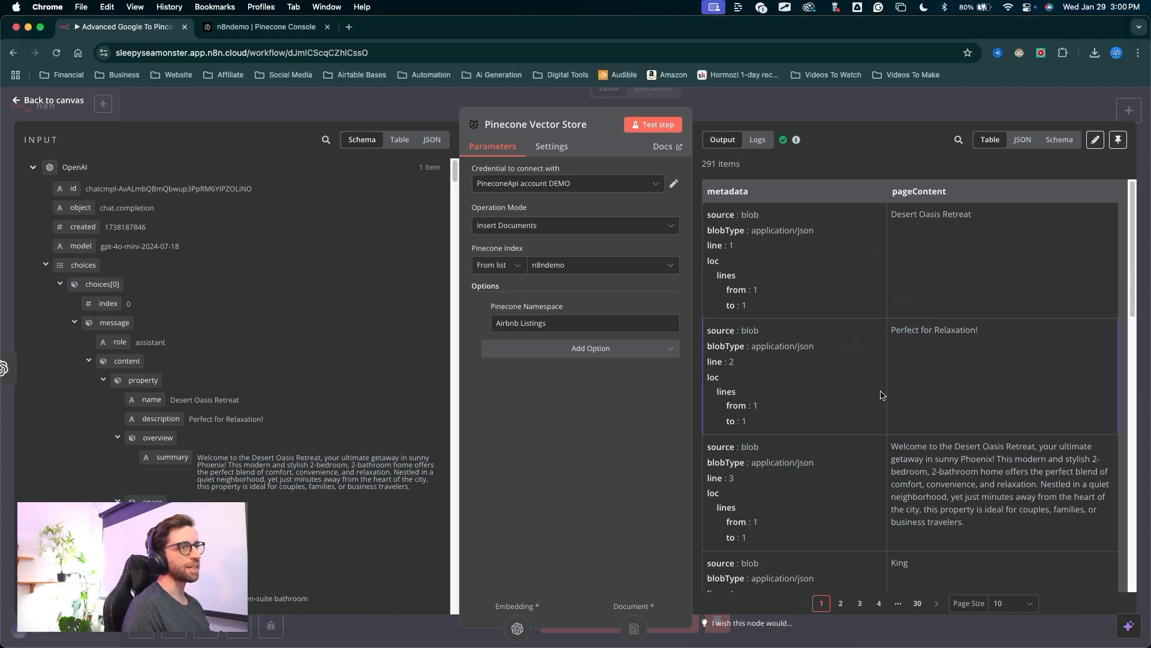
scroll(813, 475, down, 3)
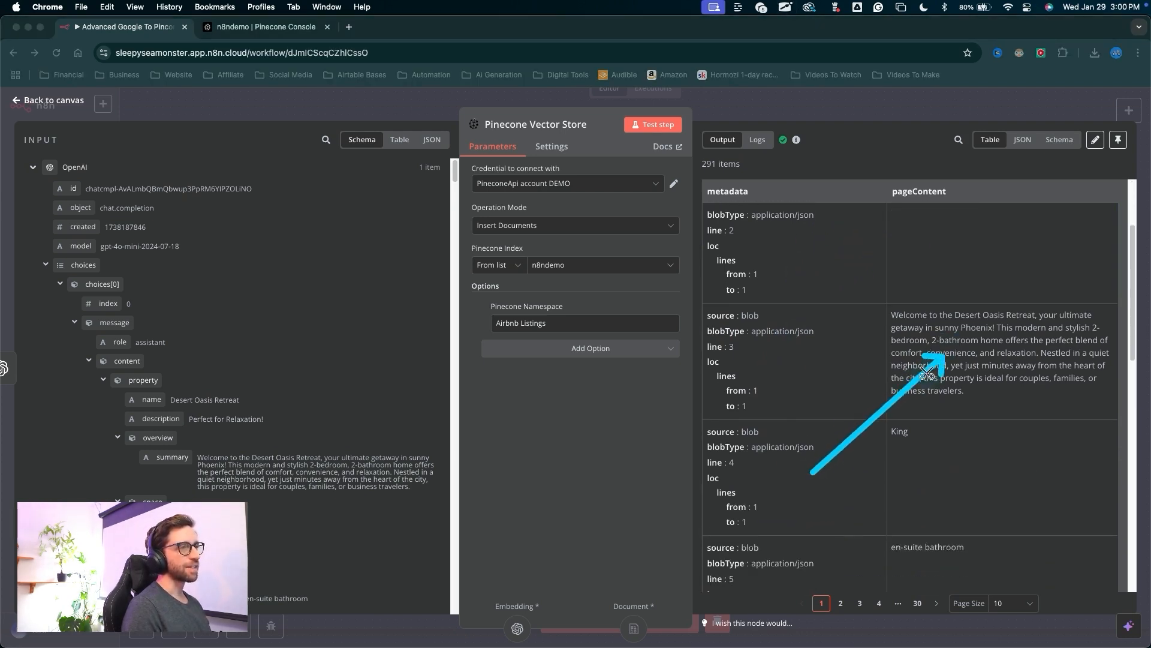
scroll(849, 430, down, 8)
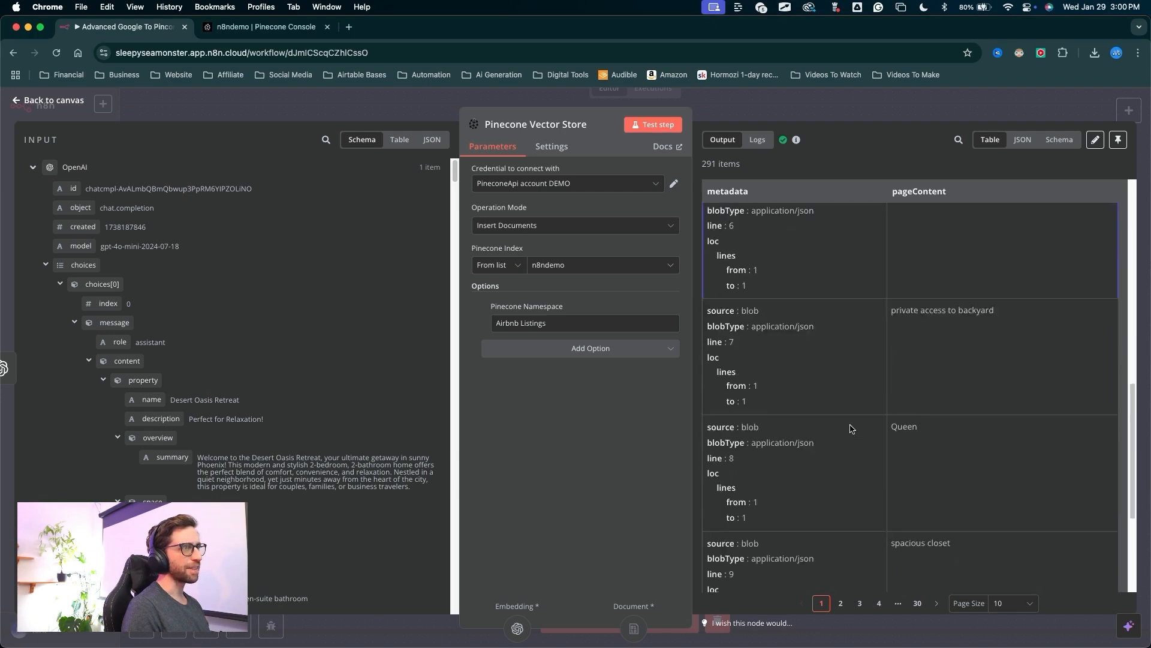
scroll(851, 428, down, 4)
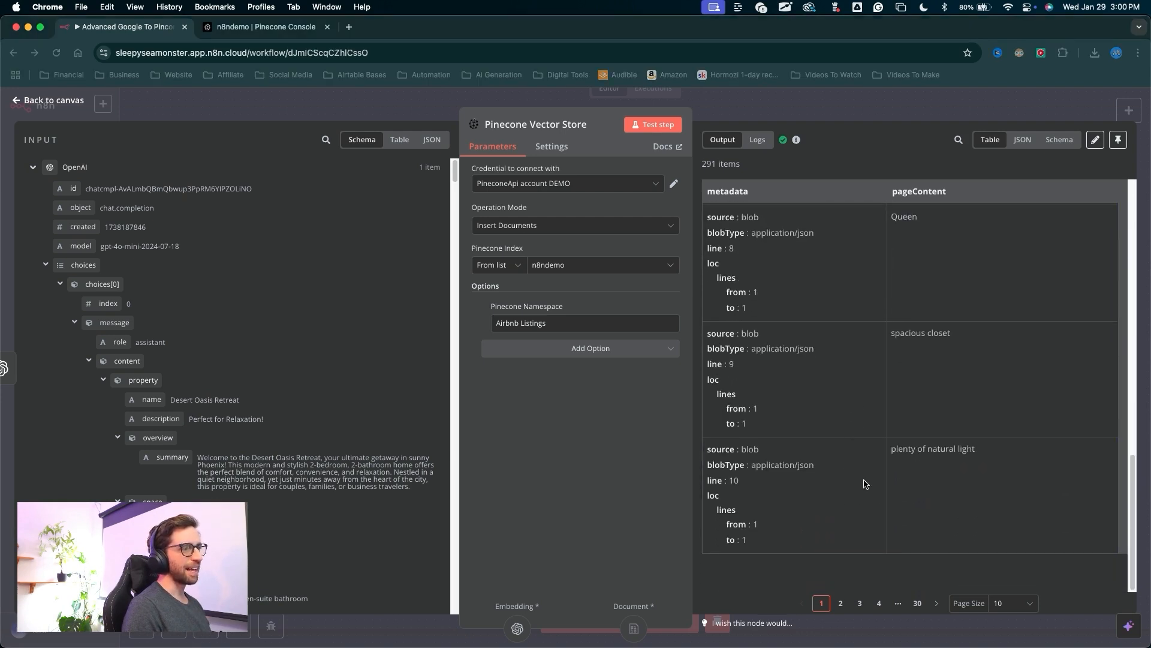
Go to the third page of output chunks, set the page size to all, and look through the full list
click(840, 602)
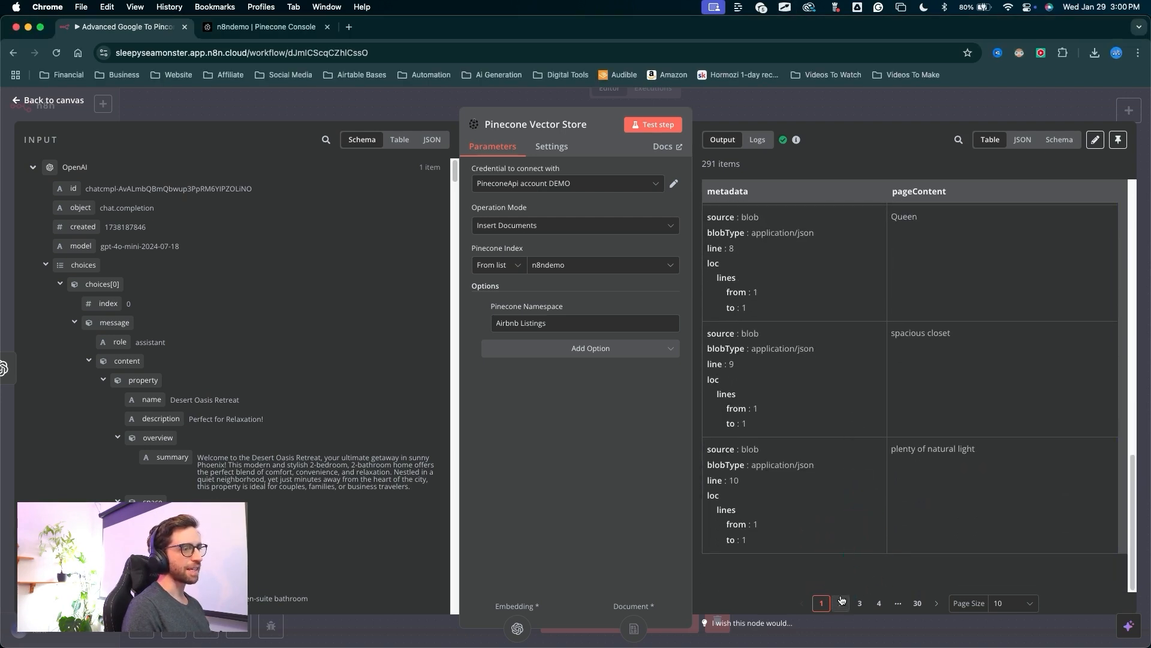
click(859, 603)
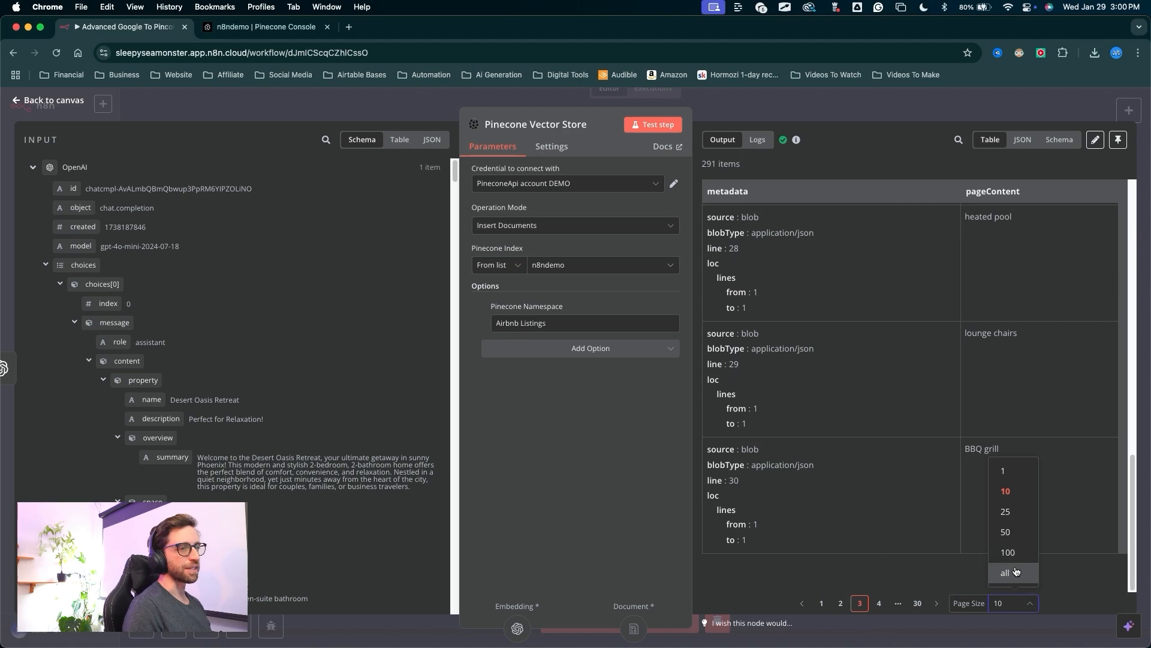
click(1016, 572)
scroll(959, 523, down, 10)
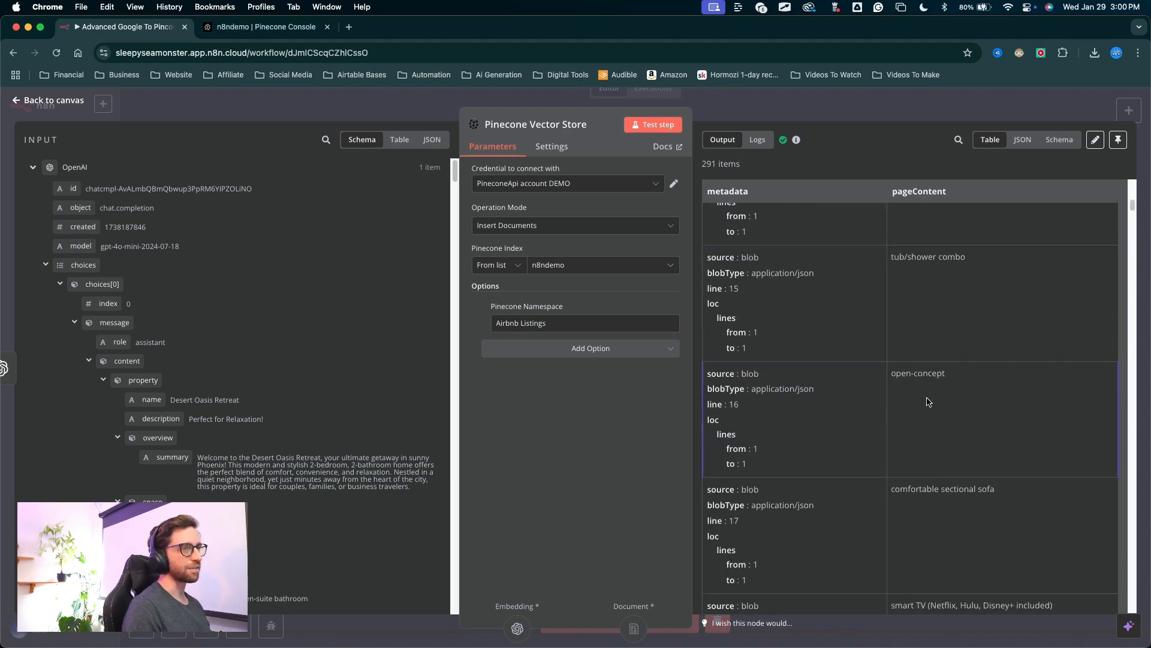
Read through the page content of the inserted chunks from line 15 to the house rules around line 50
drag(895, 530, 913, 355)
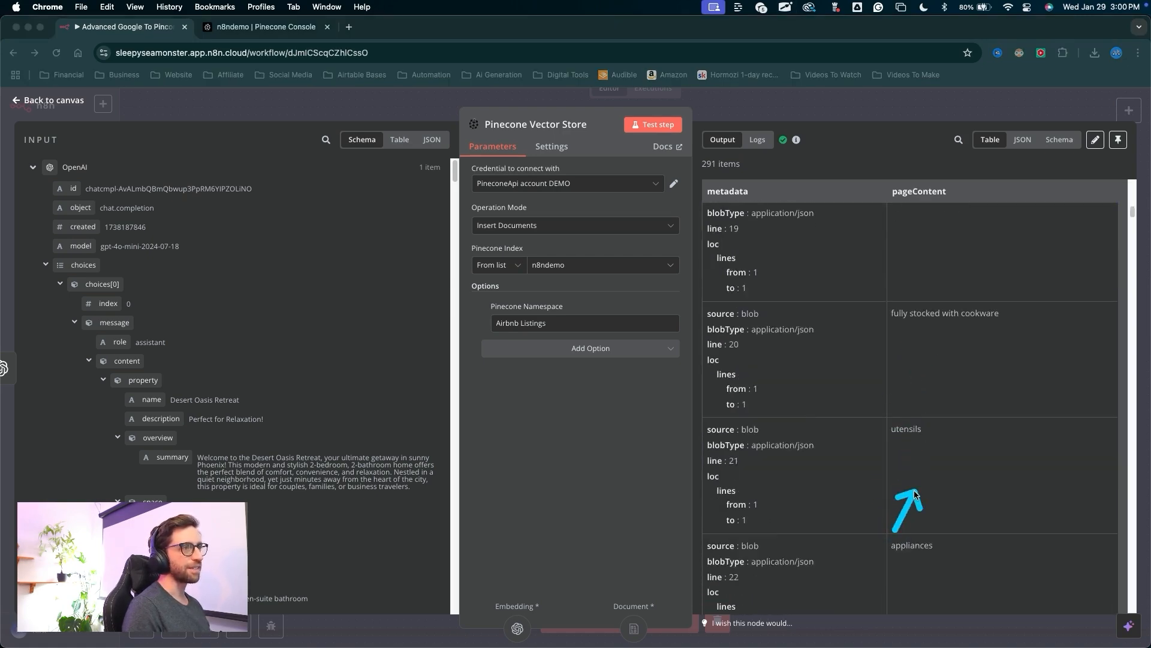
scroll(913, 570, down, 8)
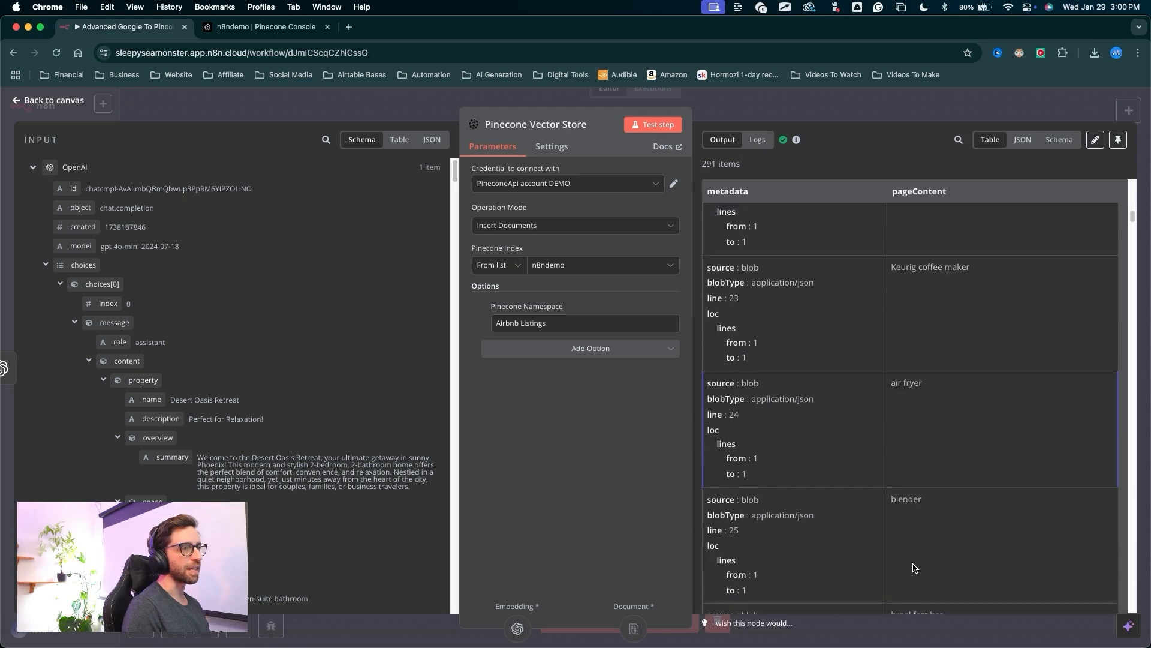
scroll(913, 568, down, 10)
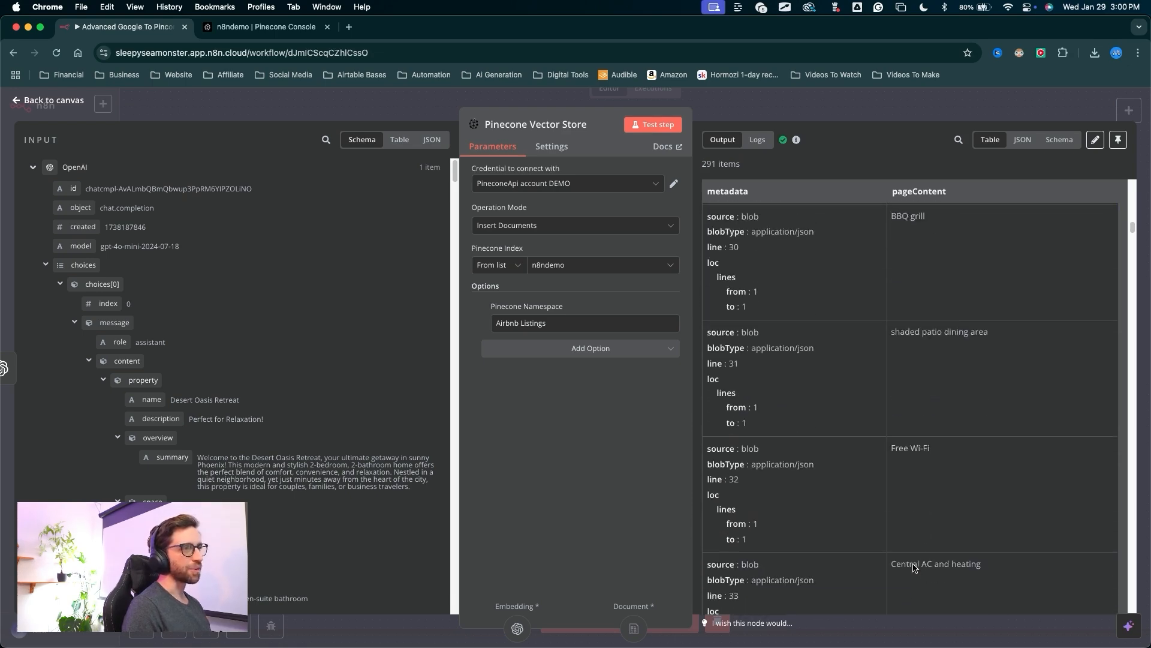
scroll(913, 568, down, 15)
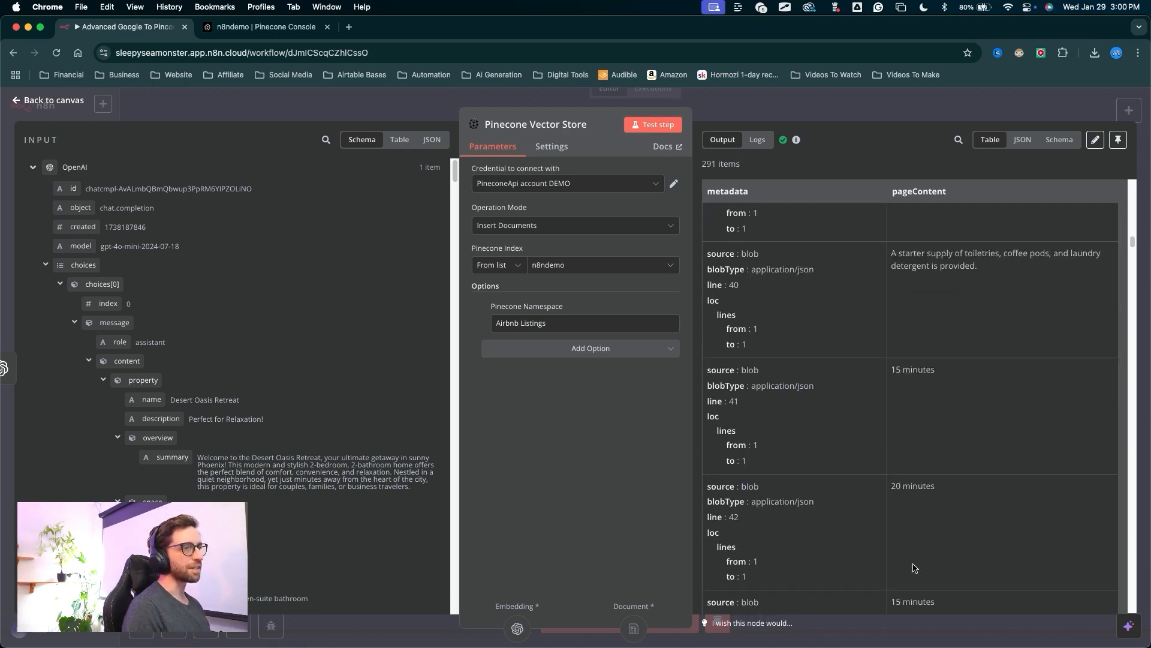
scroll(913, 568, down, 6)
key(ctrl+a)
mouse_move(616, 557)
mouse_down()
mouse_move(712, 227)
mouse_move(572, 569)
mouse_move(481, 458)
mouse_move(280, 473)
mouse_up()
key(Escape)
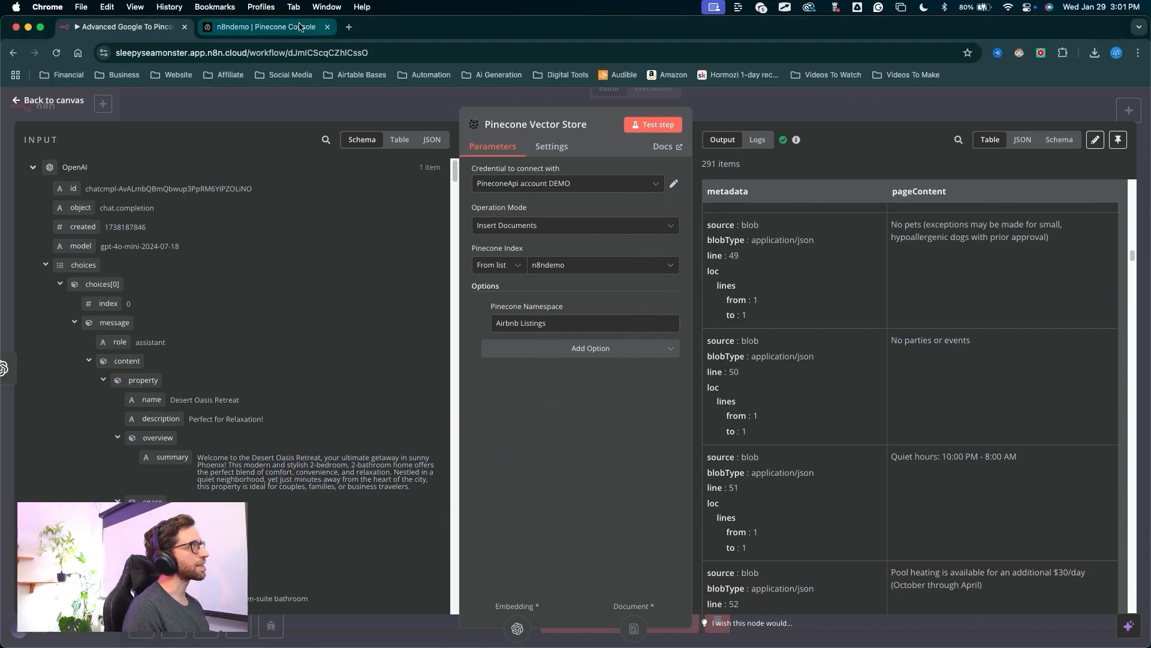
Switch to the Pinecone console and check the n8ndemo index's record count and the metadata of its Airbnb Listings records
click(299, 27)
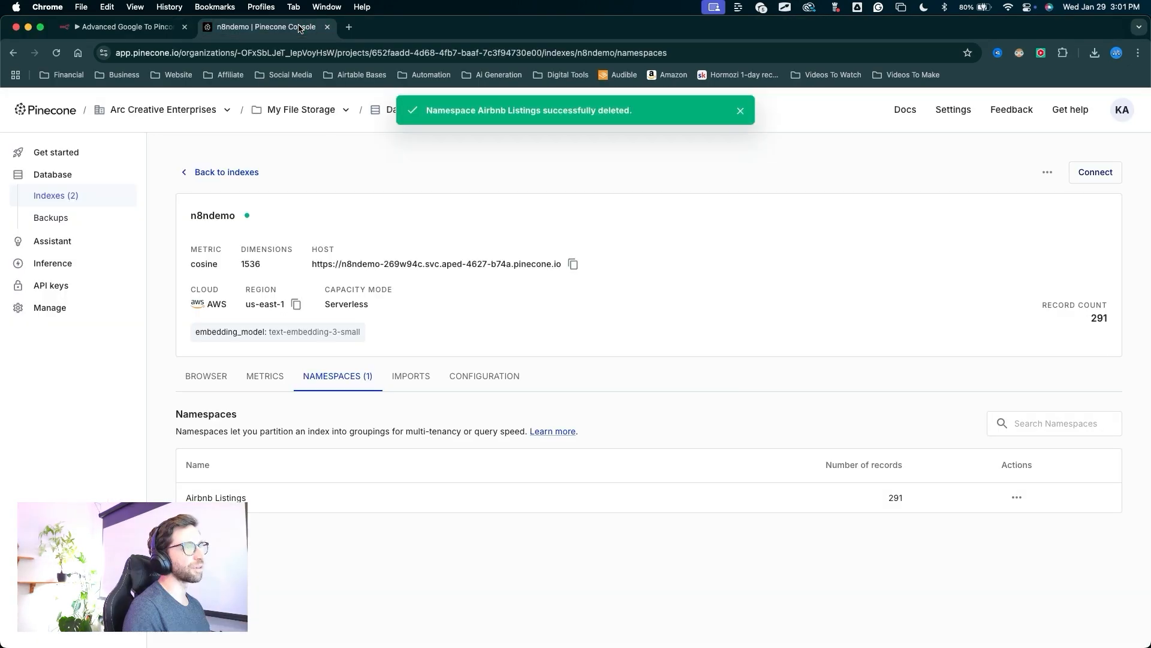
mouse_move(483, 619)
mouse_down()
mouse_move(642, 550)
mouse_move(1076, 300)
mouse_move(1084, 327)
mouse_up()
mouse_move(520, 411)
mouse_down()
mouse_move(365, 351)
mouse_move(303, 295)
mouse_move(391, 360)
mouse_up()
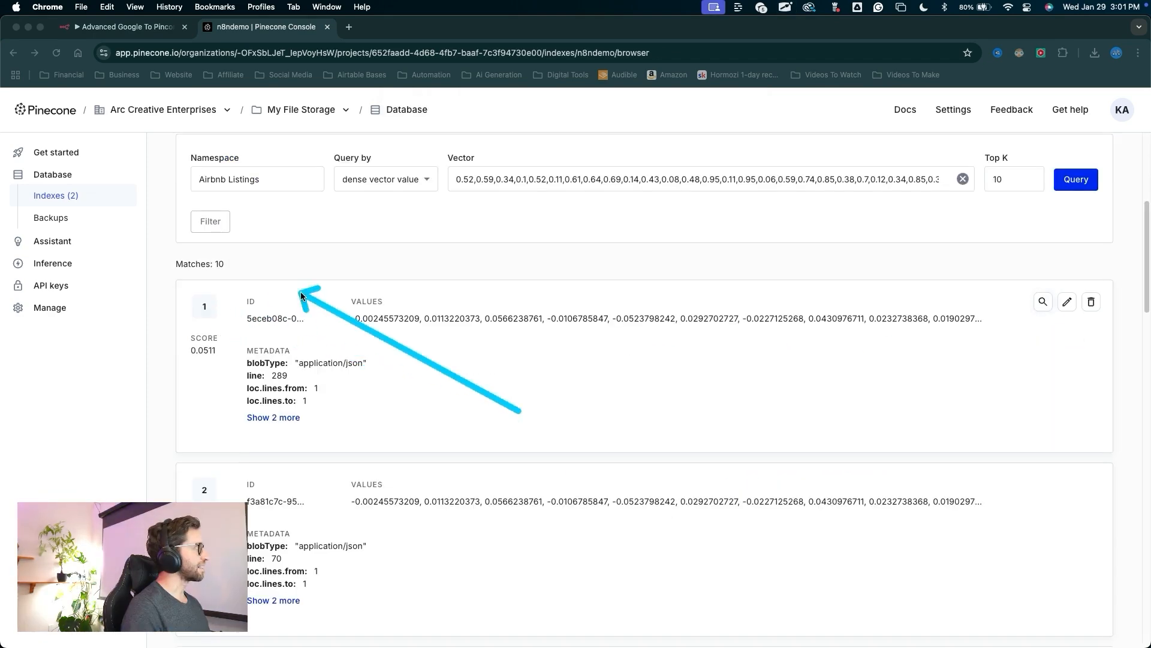
key(Escape)
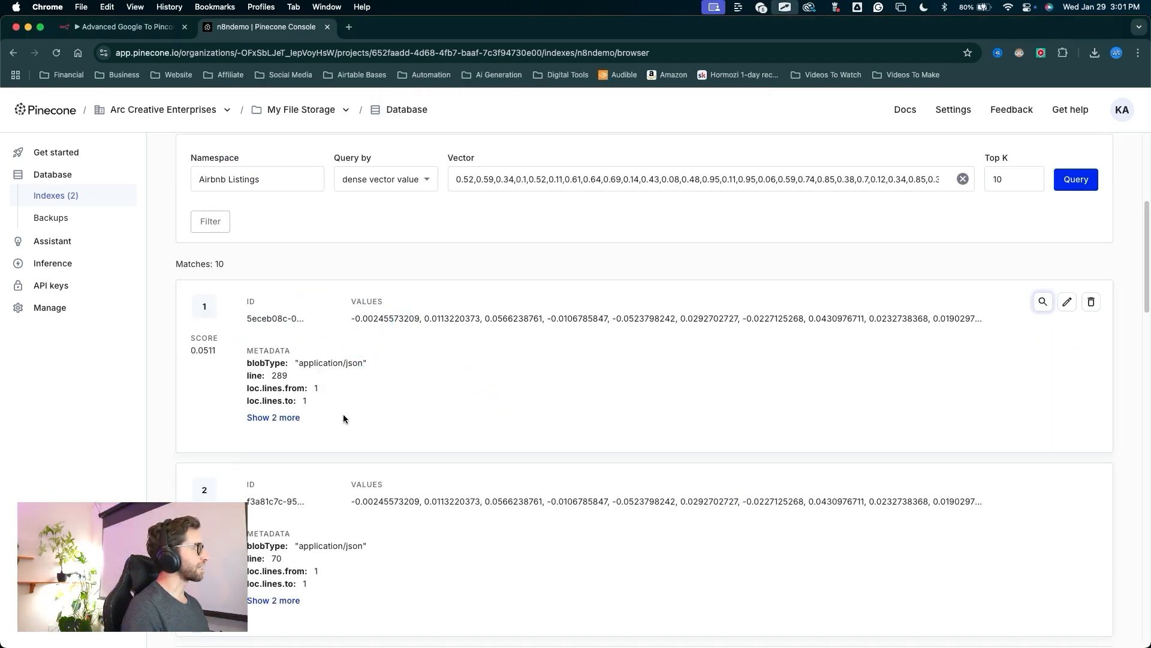
click(292, 418)
scroll(390, 424, up, 5)
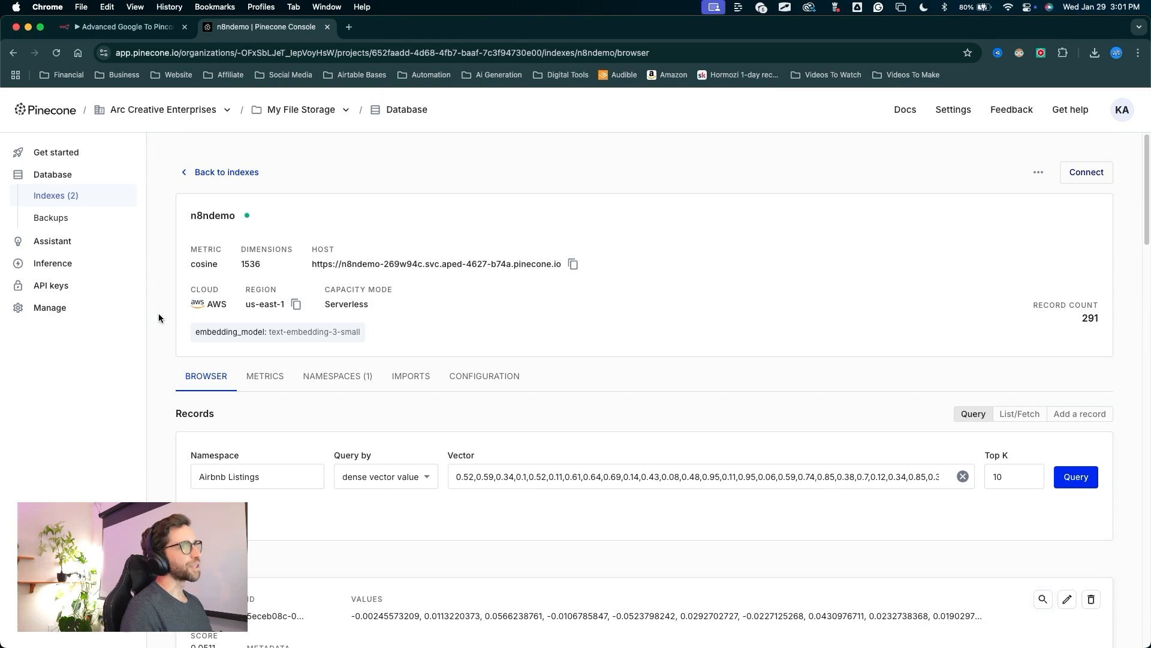
Switch back to the n8n workflow and close the Pinecone Vector Store node to show the whole canvas
click(126, 33)
drag(594, 444, 731, 116)
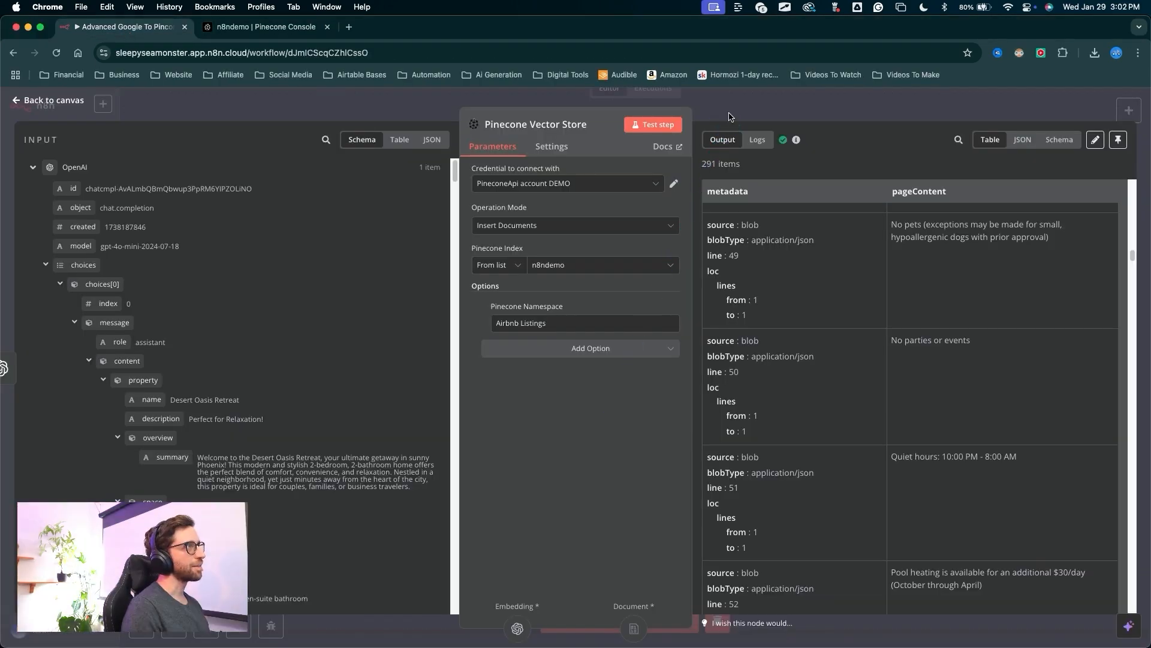
drag(861, 430, 1067, 114)
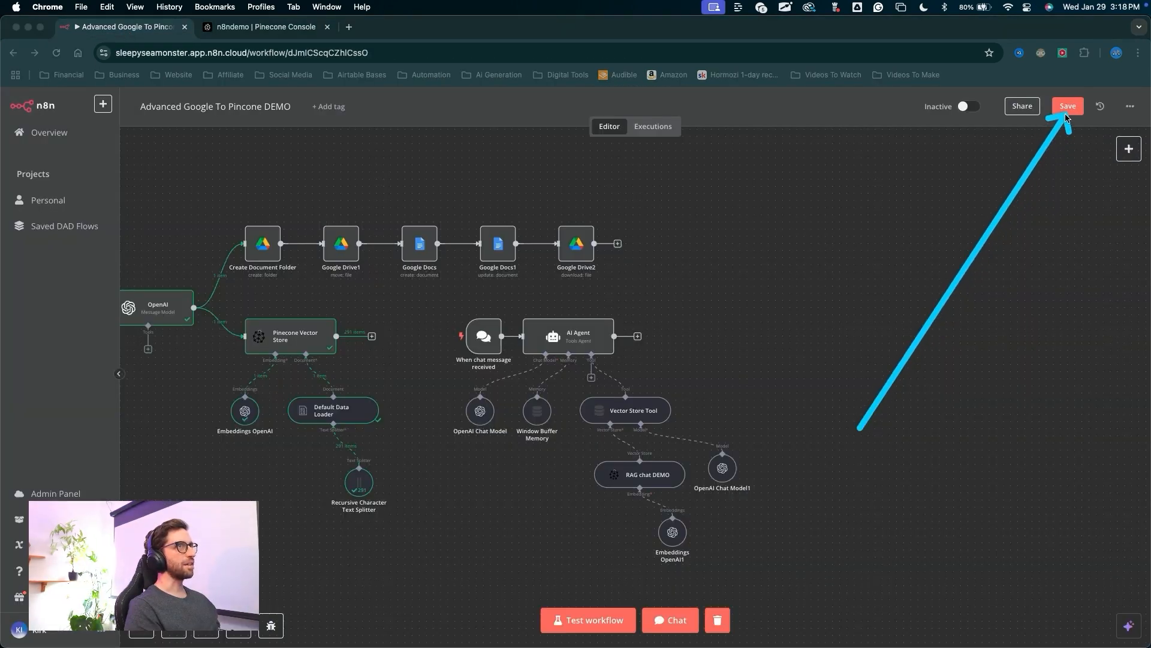
key(Escape)
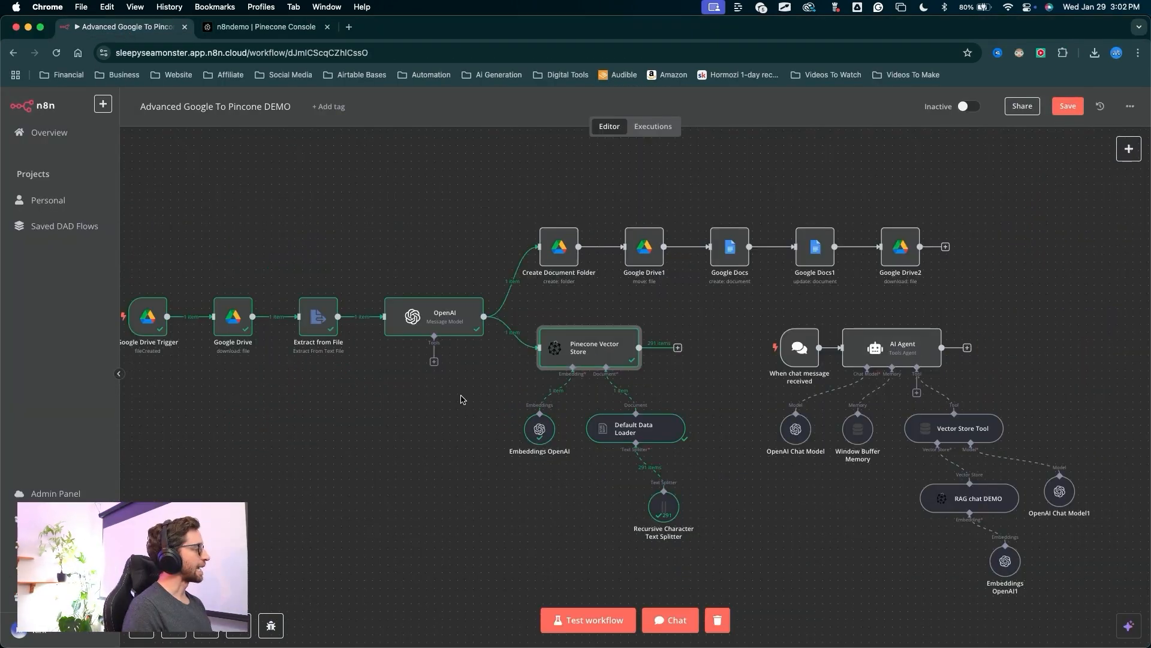